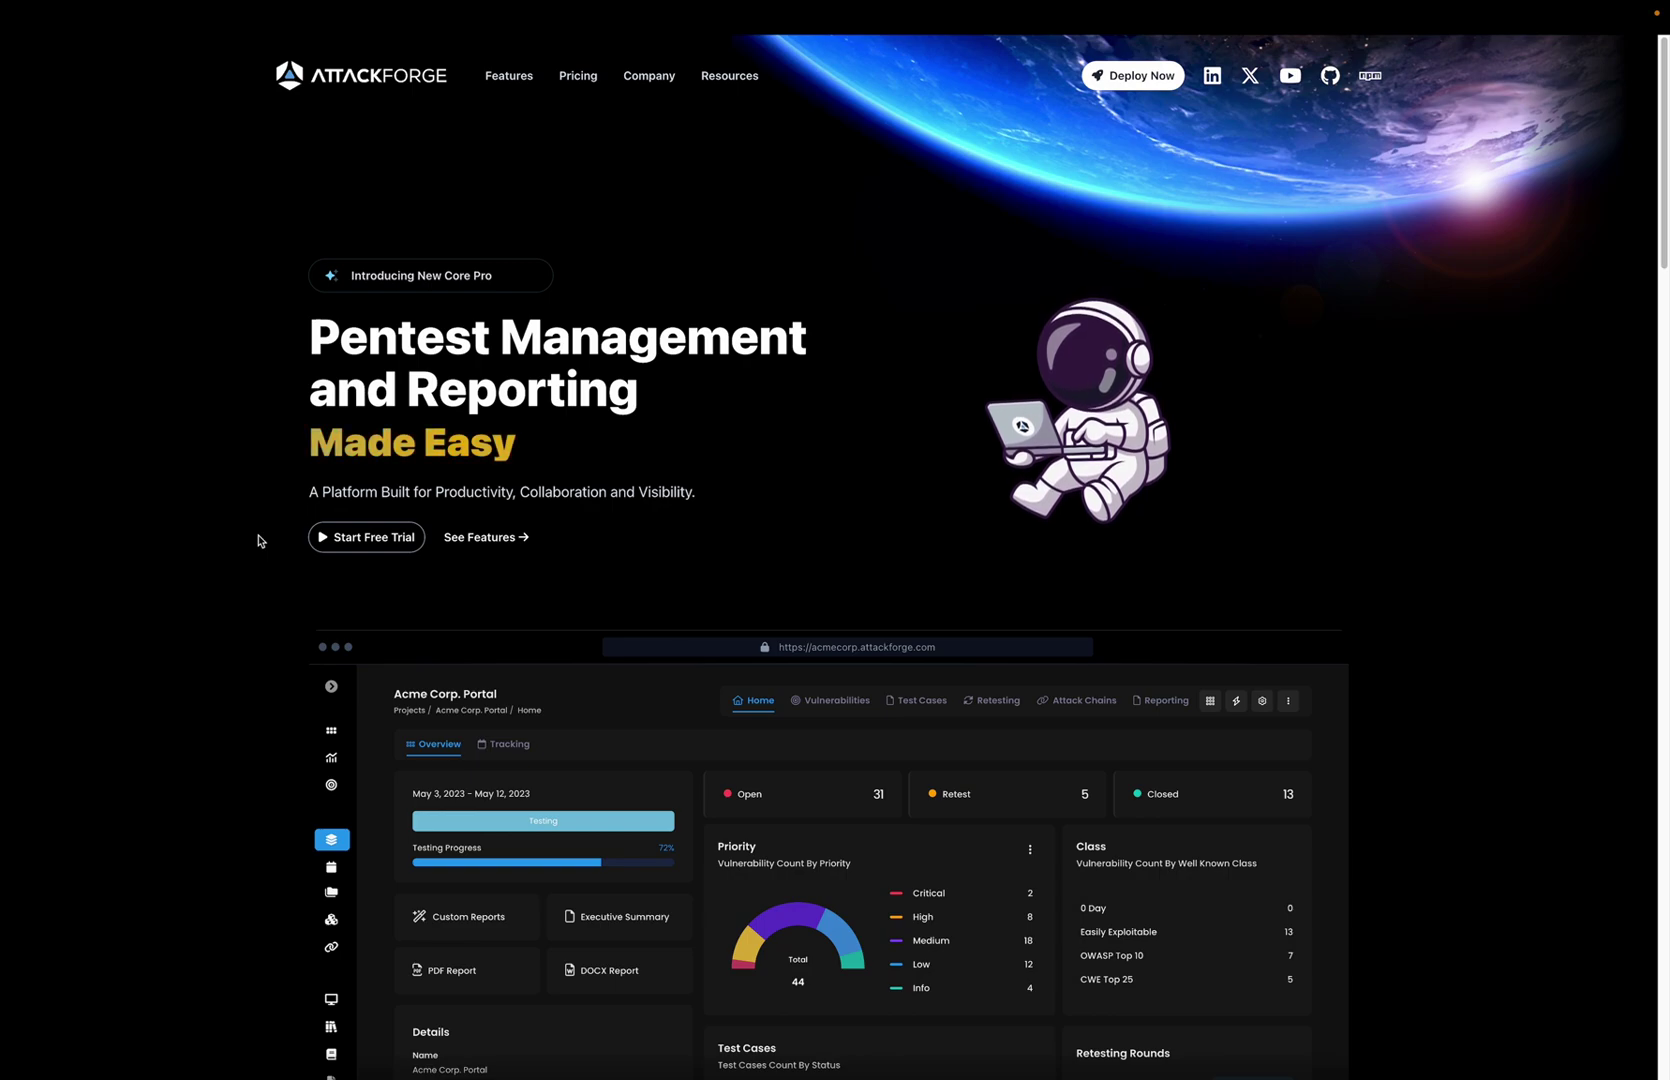
Step: Request an AttackForge free trial with the sign-up e-mail and open its Verify Email Address message in Gmail
click(341, 537)
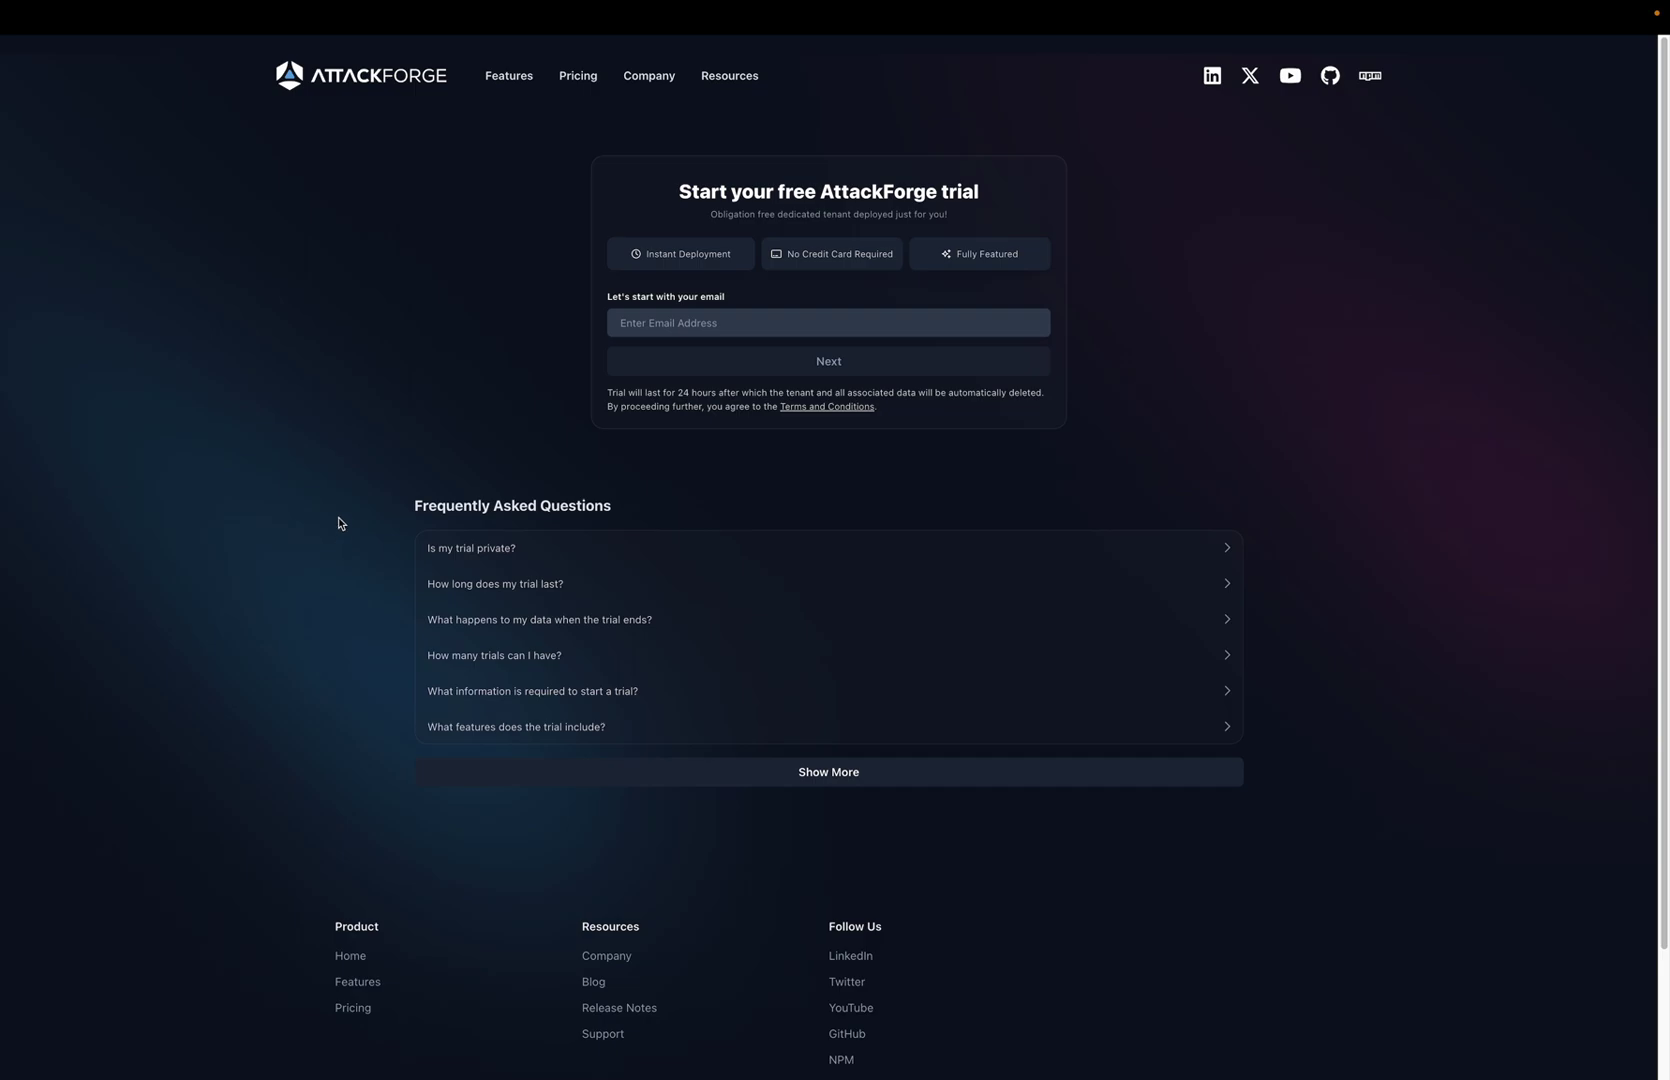
click(652, 325)
key(super+v)
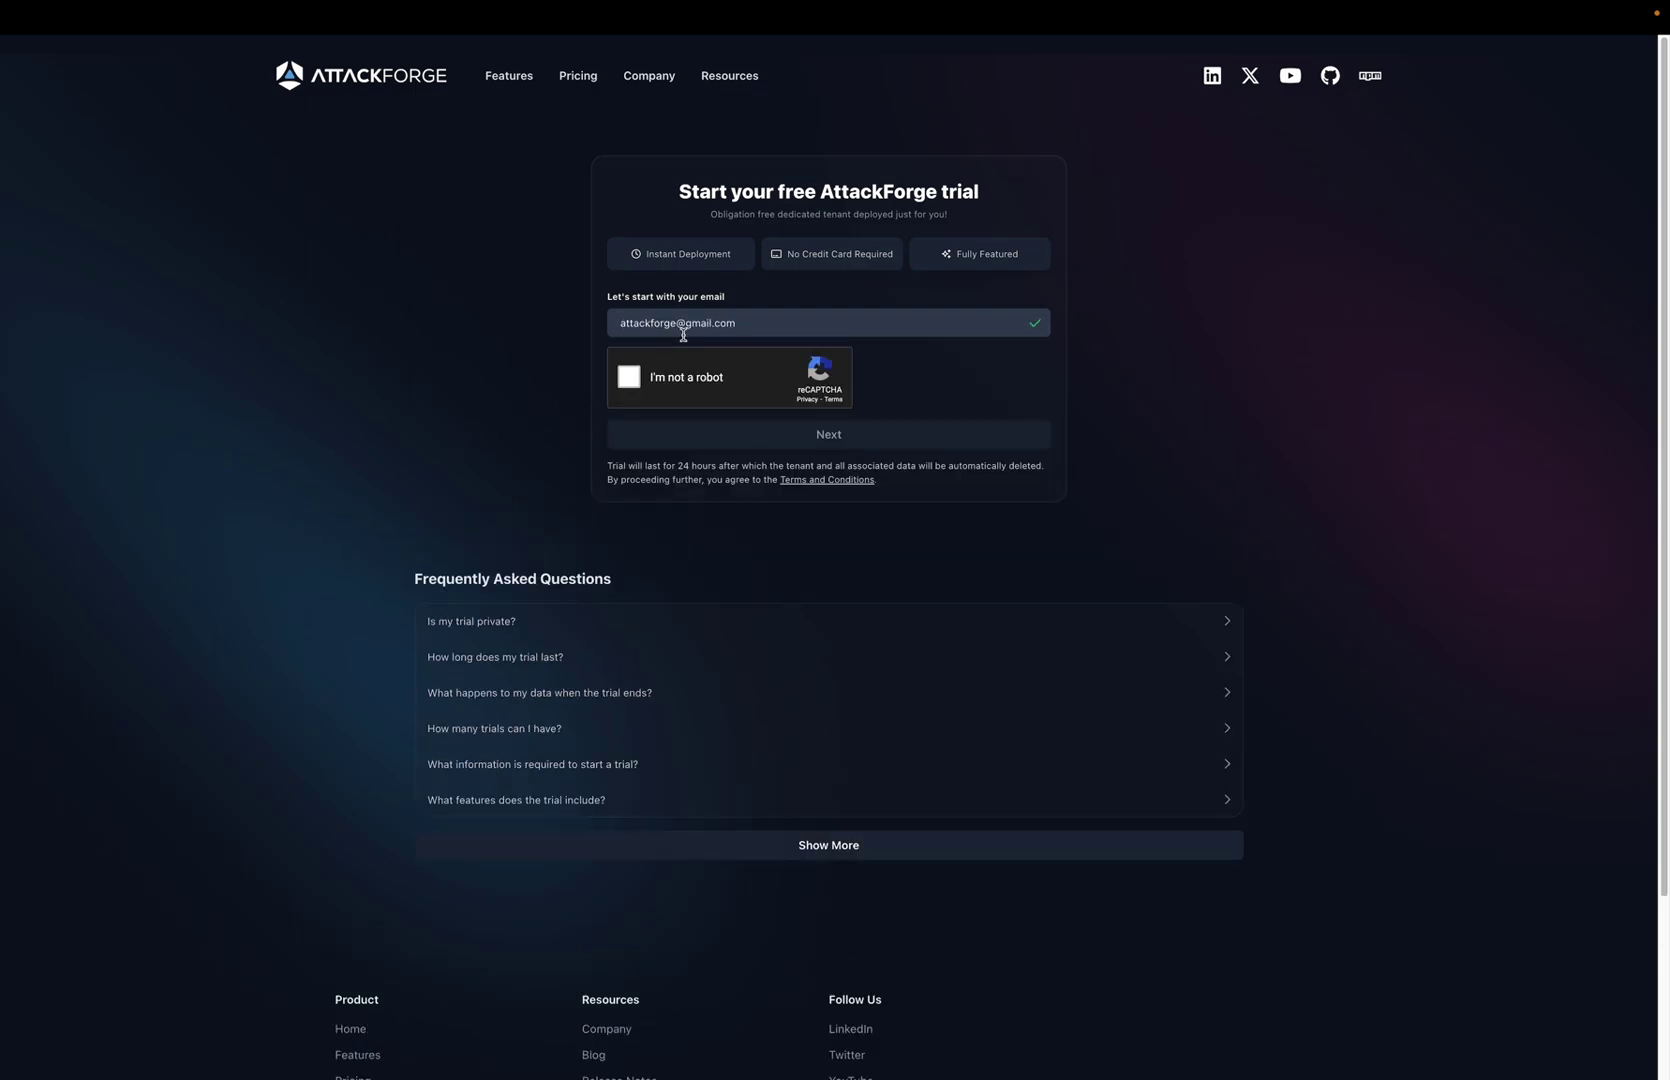
click(629, 377)
click(737, 437)
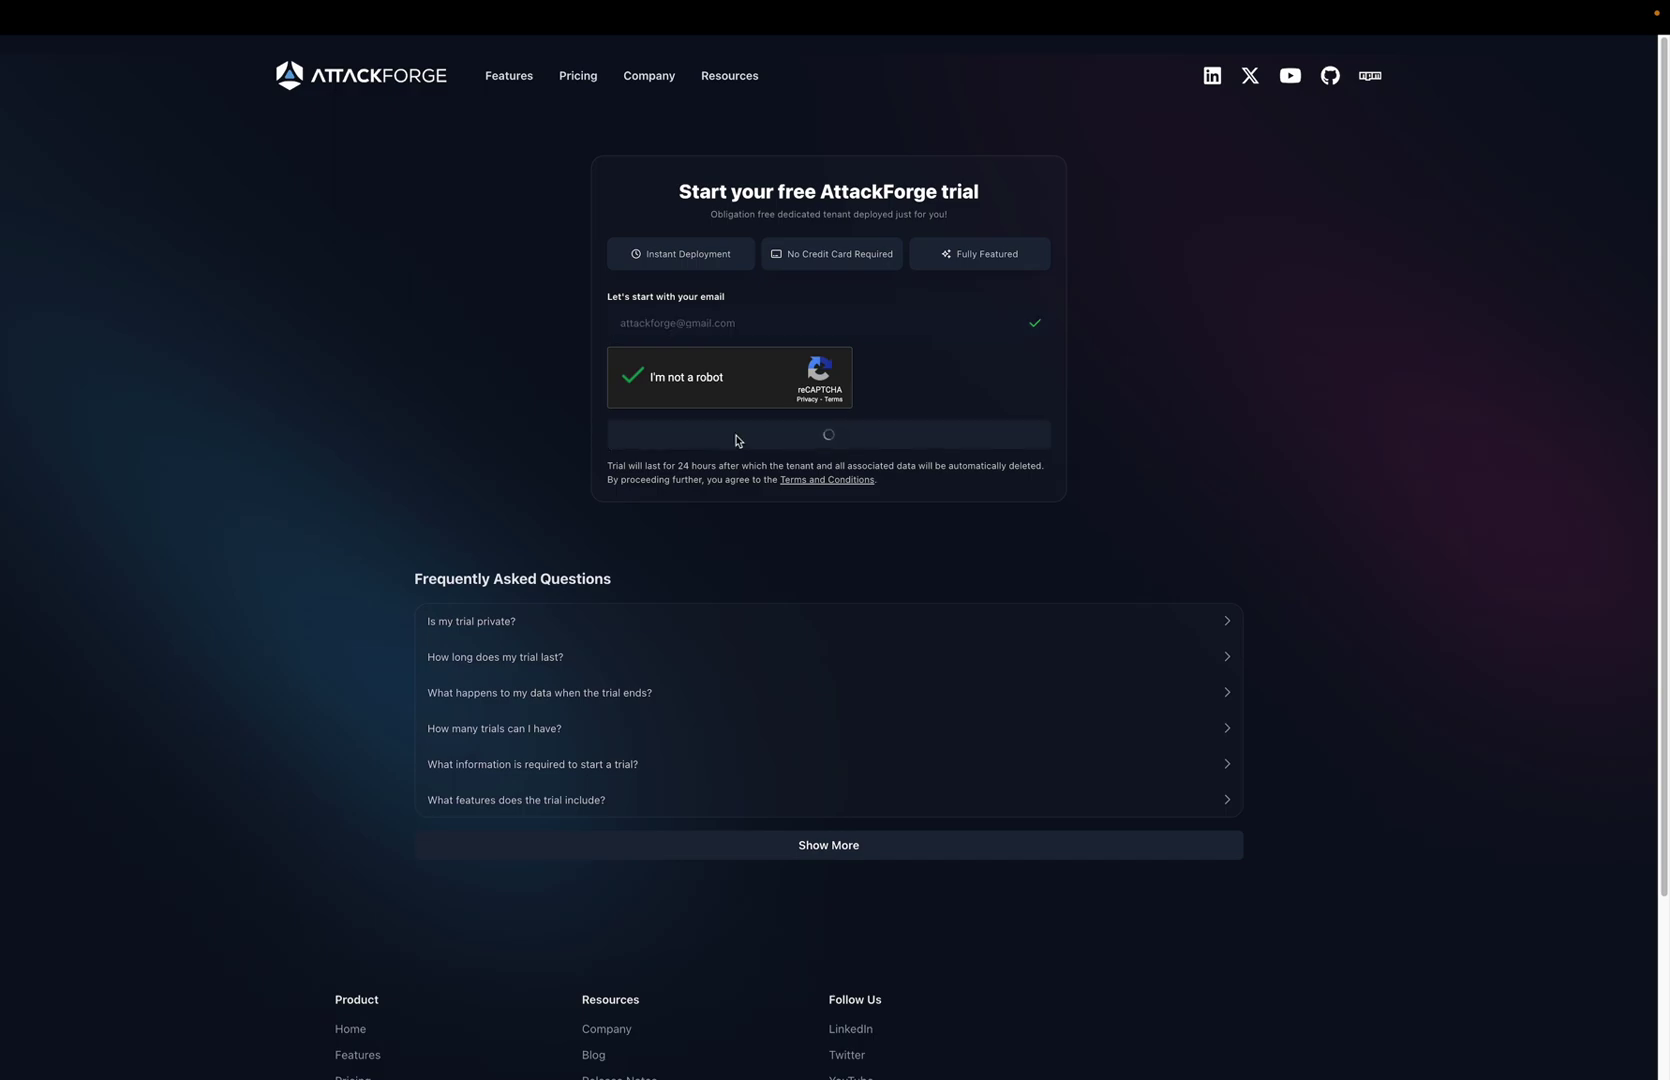
key(ctrl+Tab)
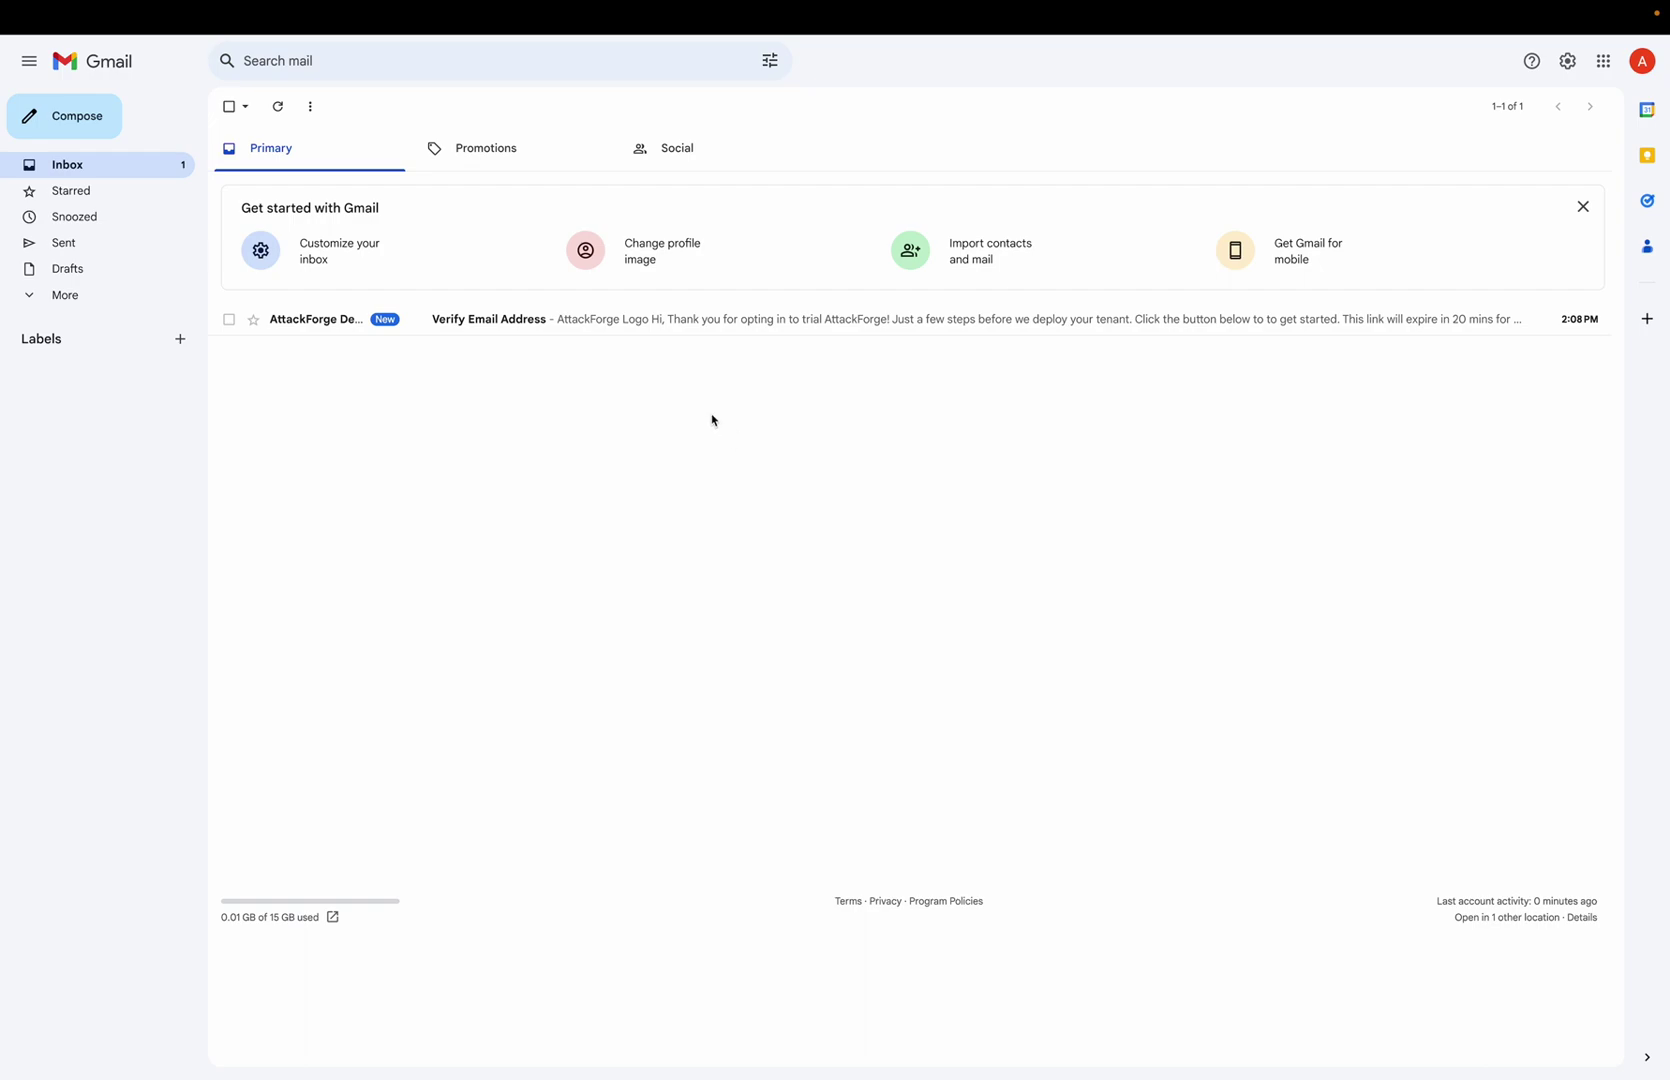
click(458, 332)
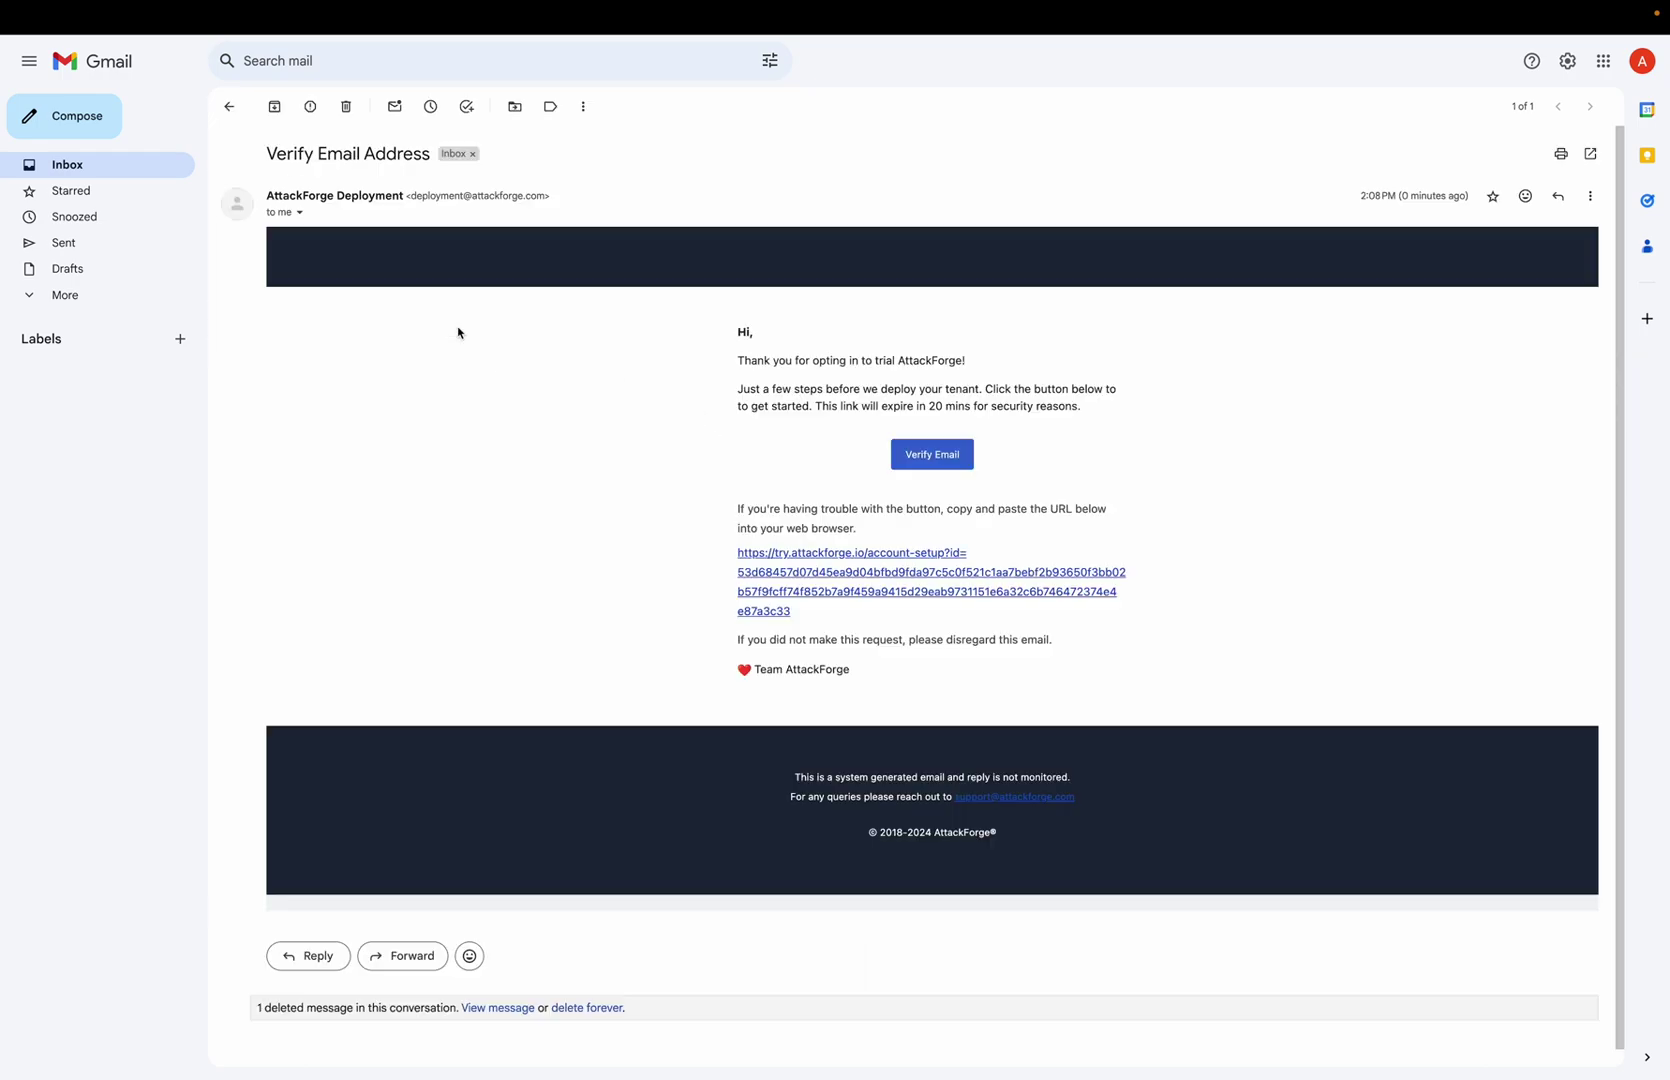
Step: Verify the e-mail address and enter the admin's first name
click(922, 461)
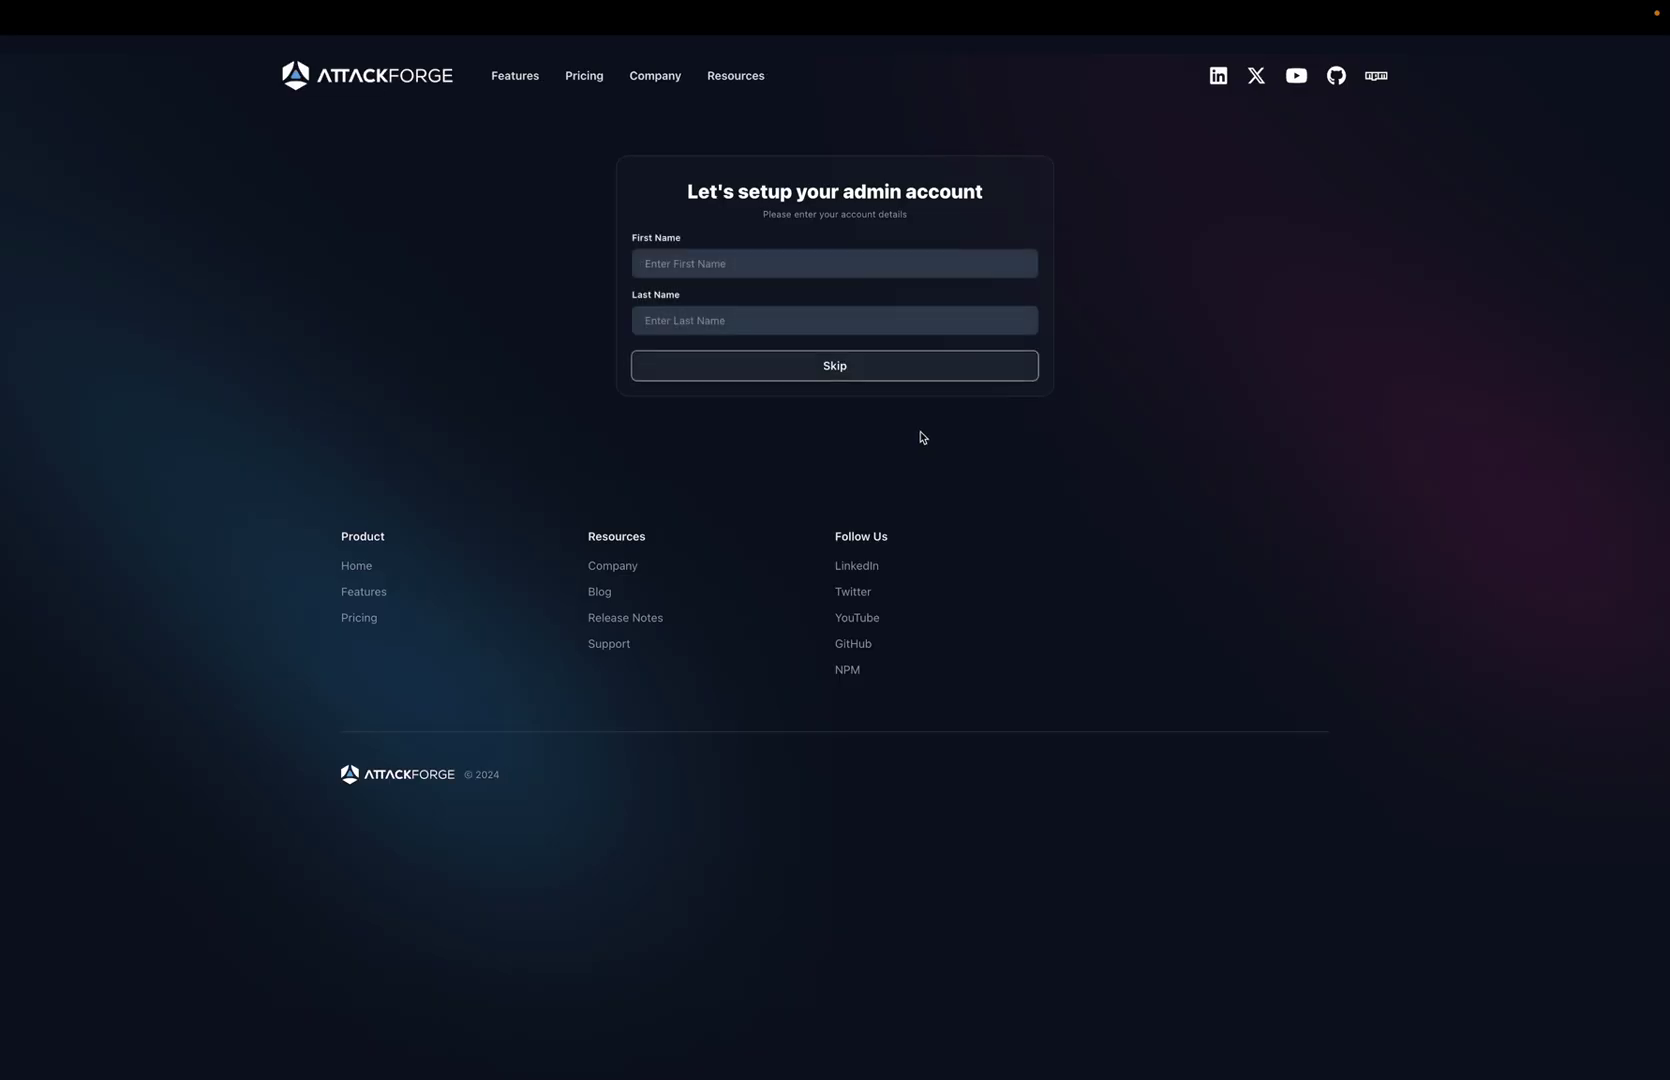
text(FFiliposki)
click(973, 362)
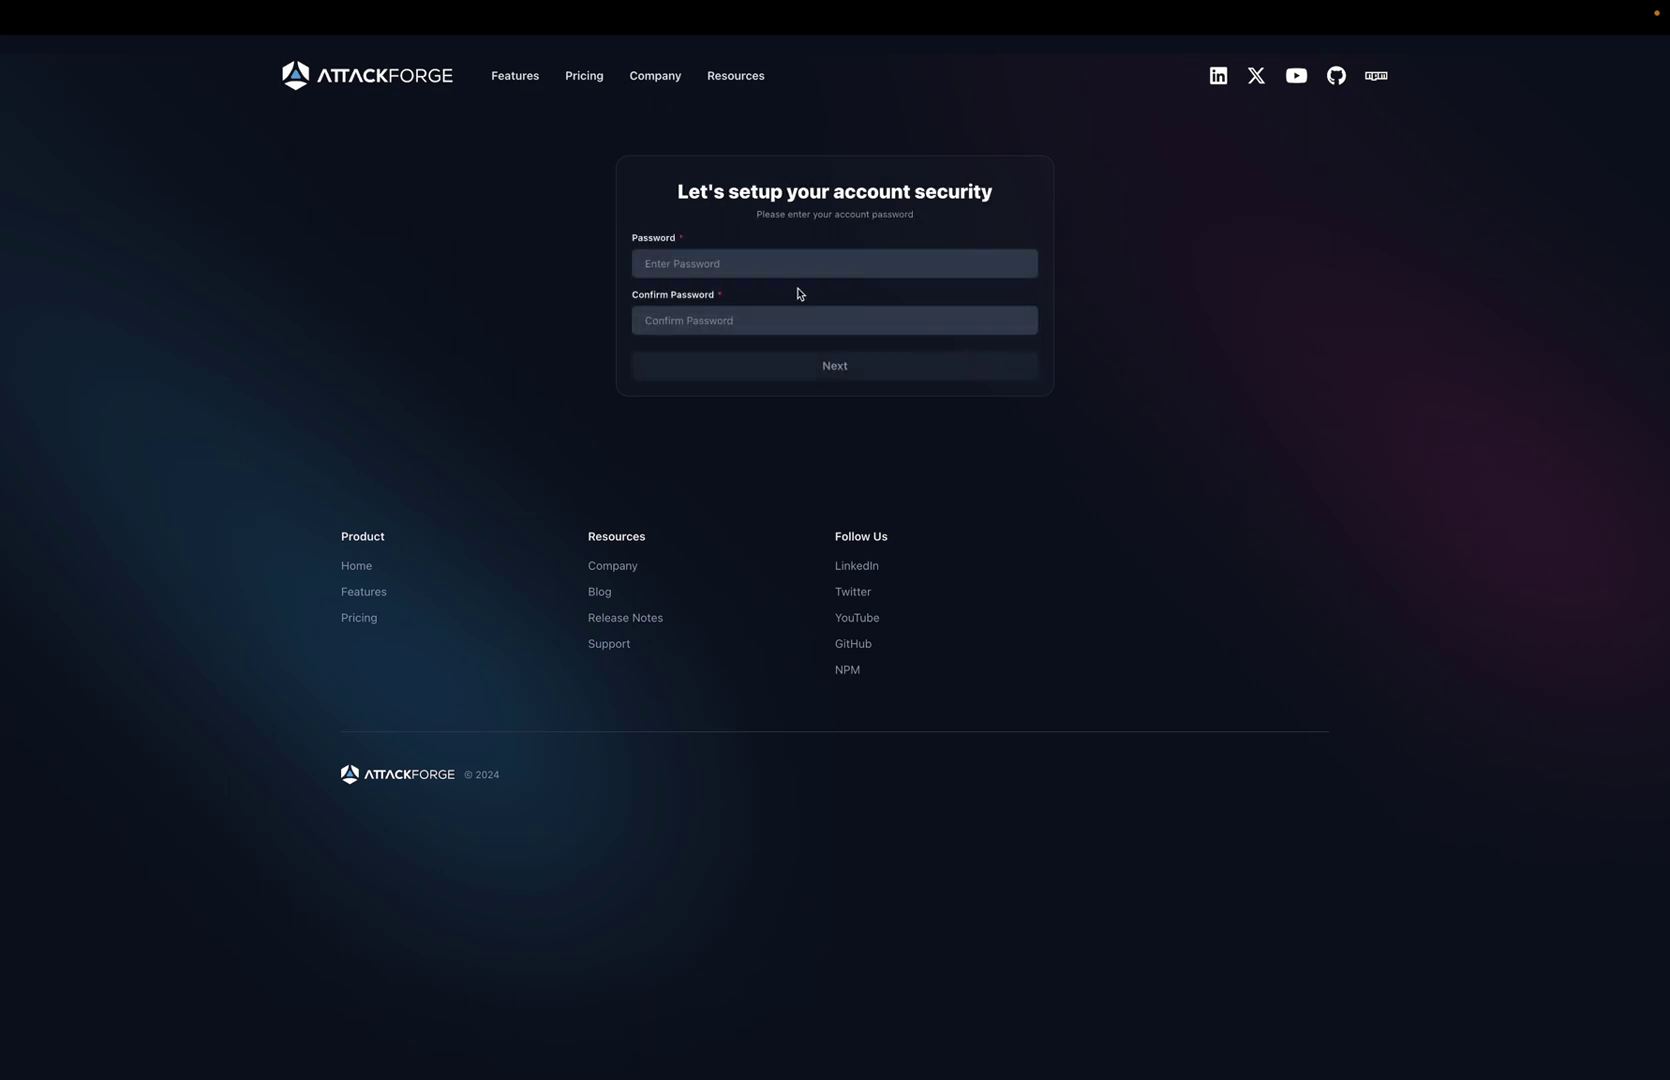
Step: Set and confirm the account password, then enrol MFA and enter the authenticator security code
click(765, 266)
key(ctrl+v)
click(684, 318)
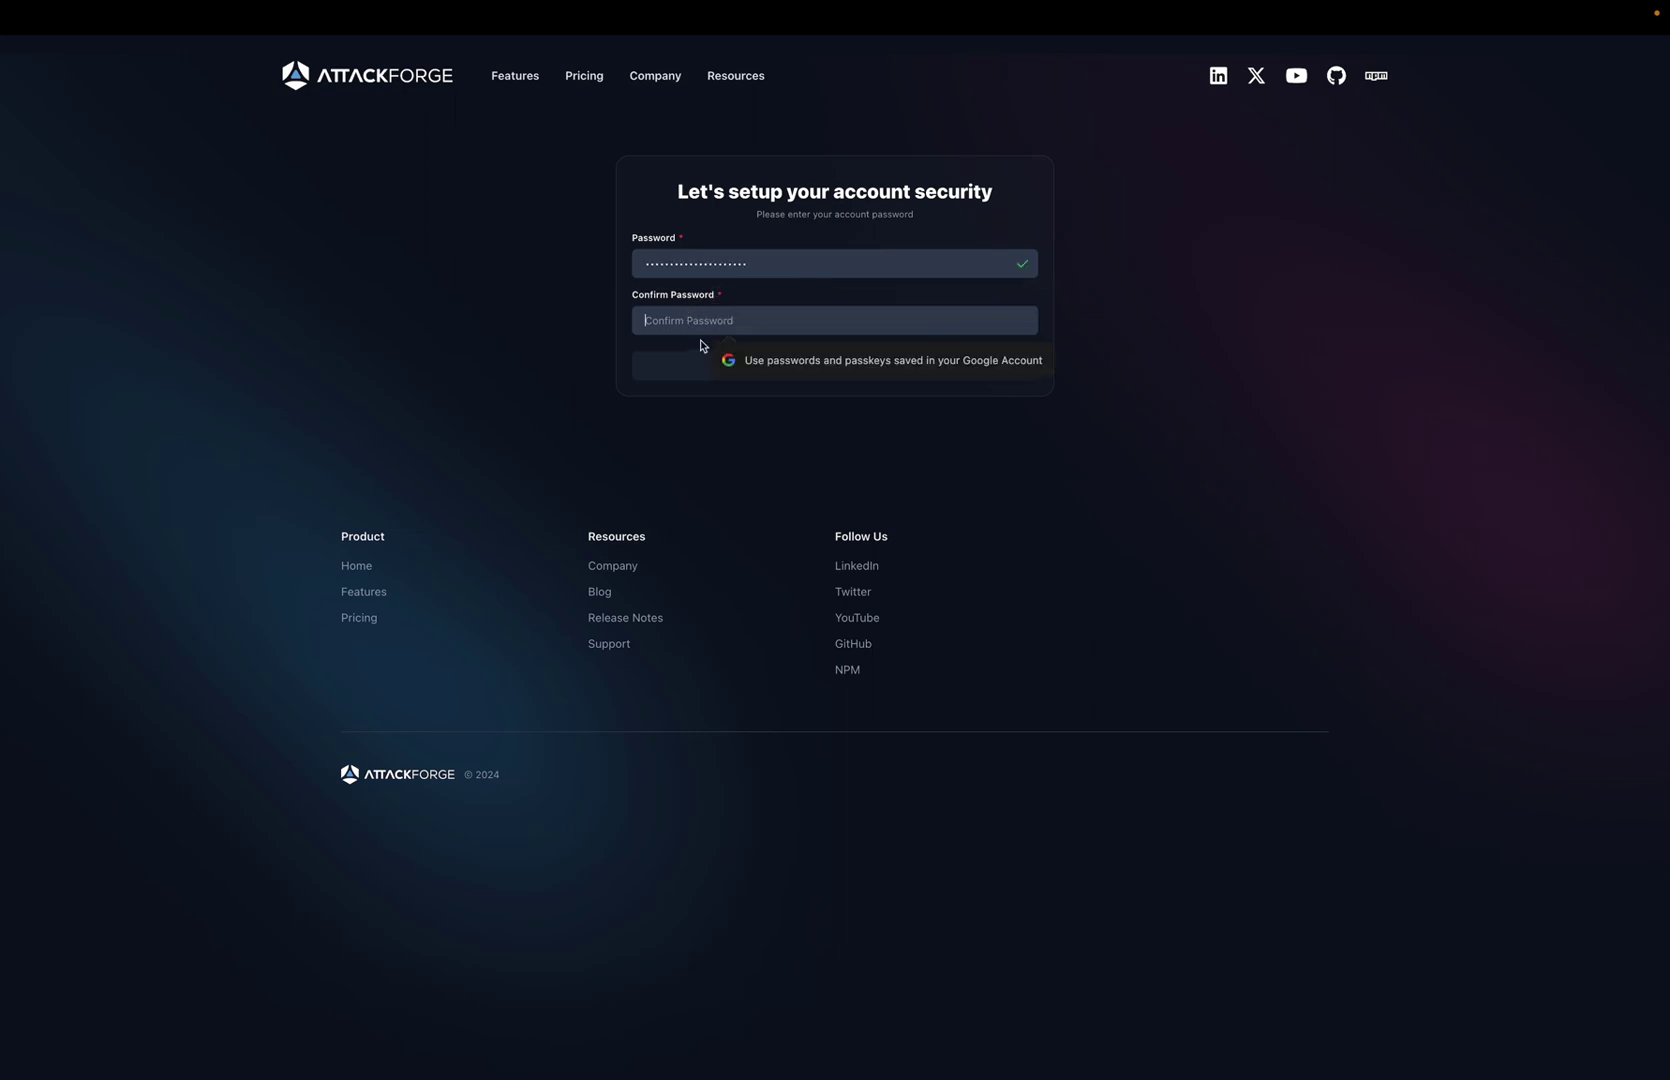
key(ctrl+v)
click(688, 375)
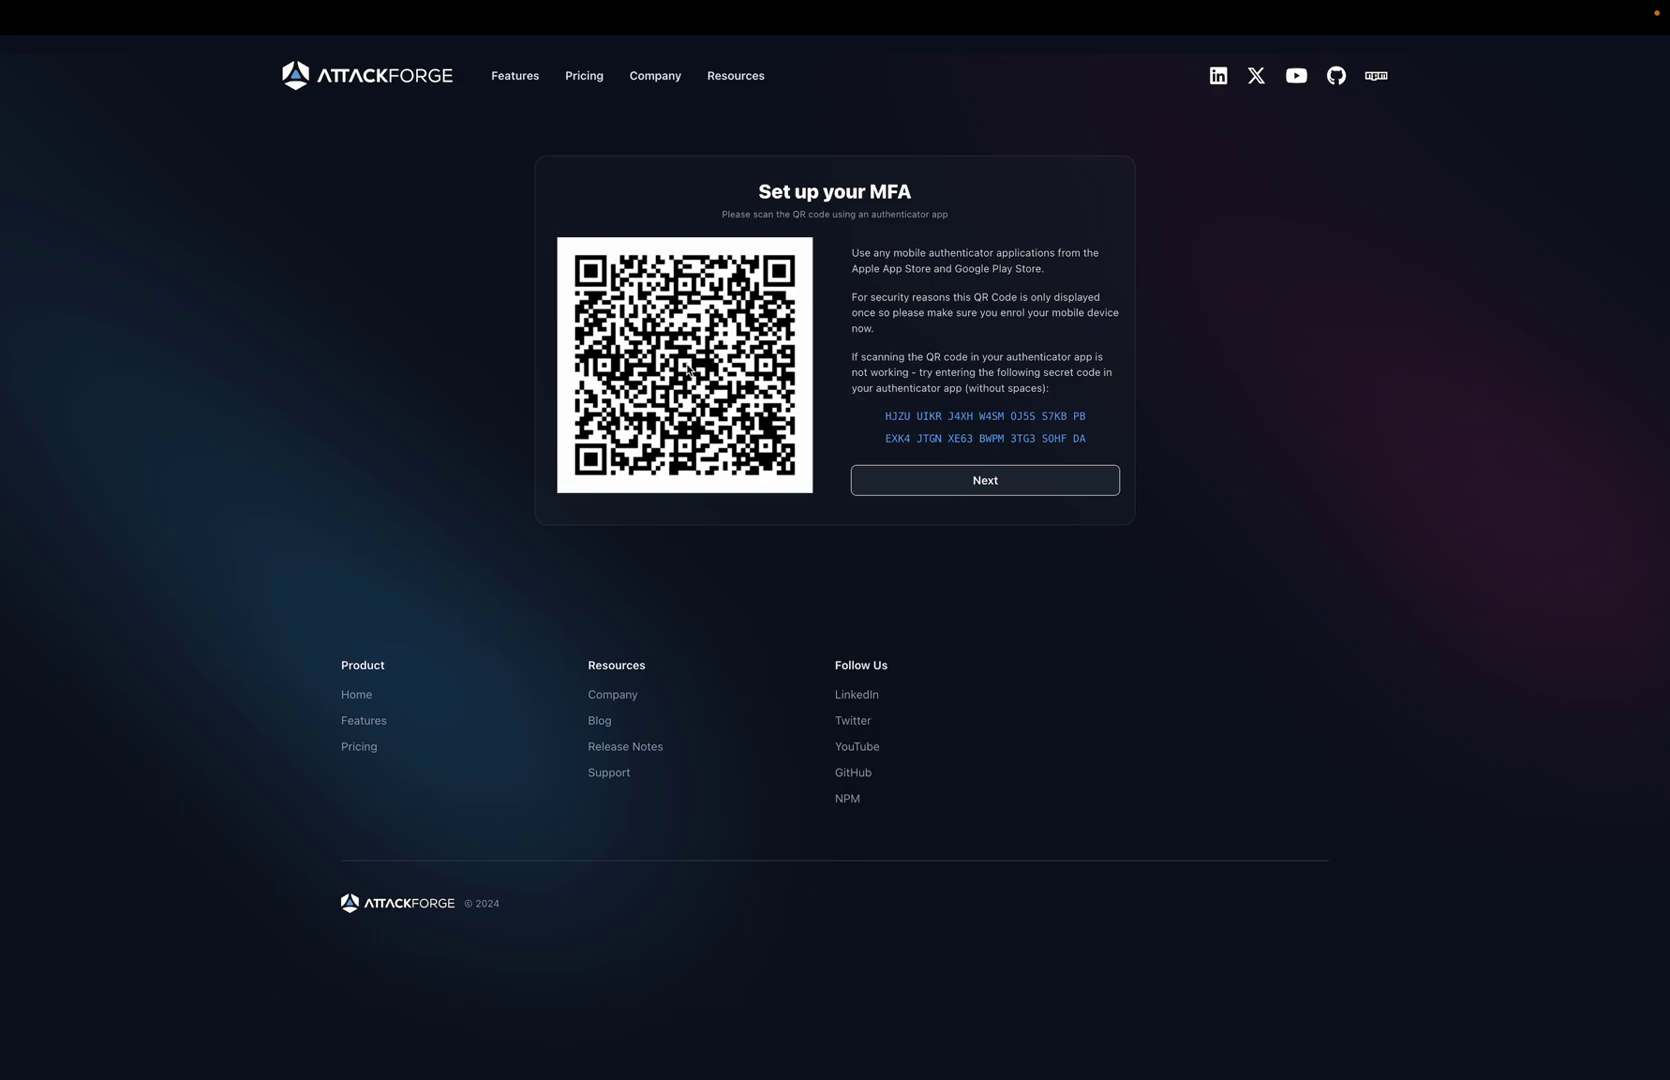
click(905, 489)
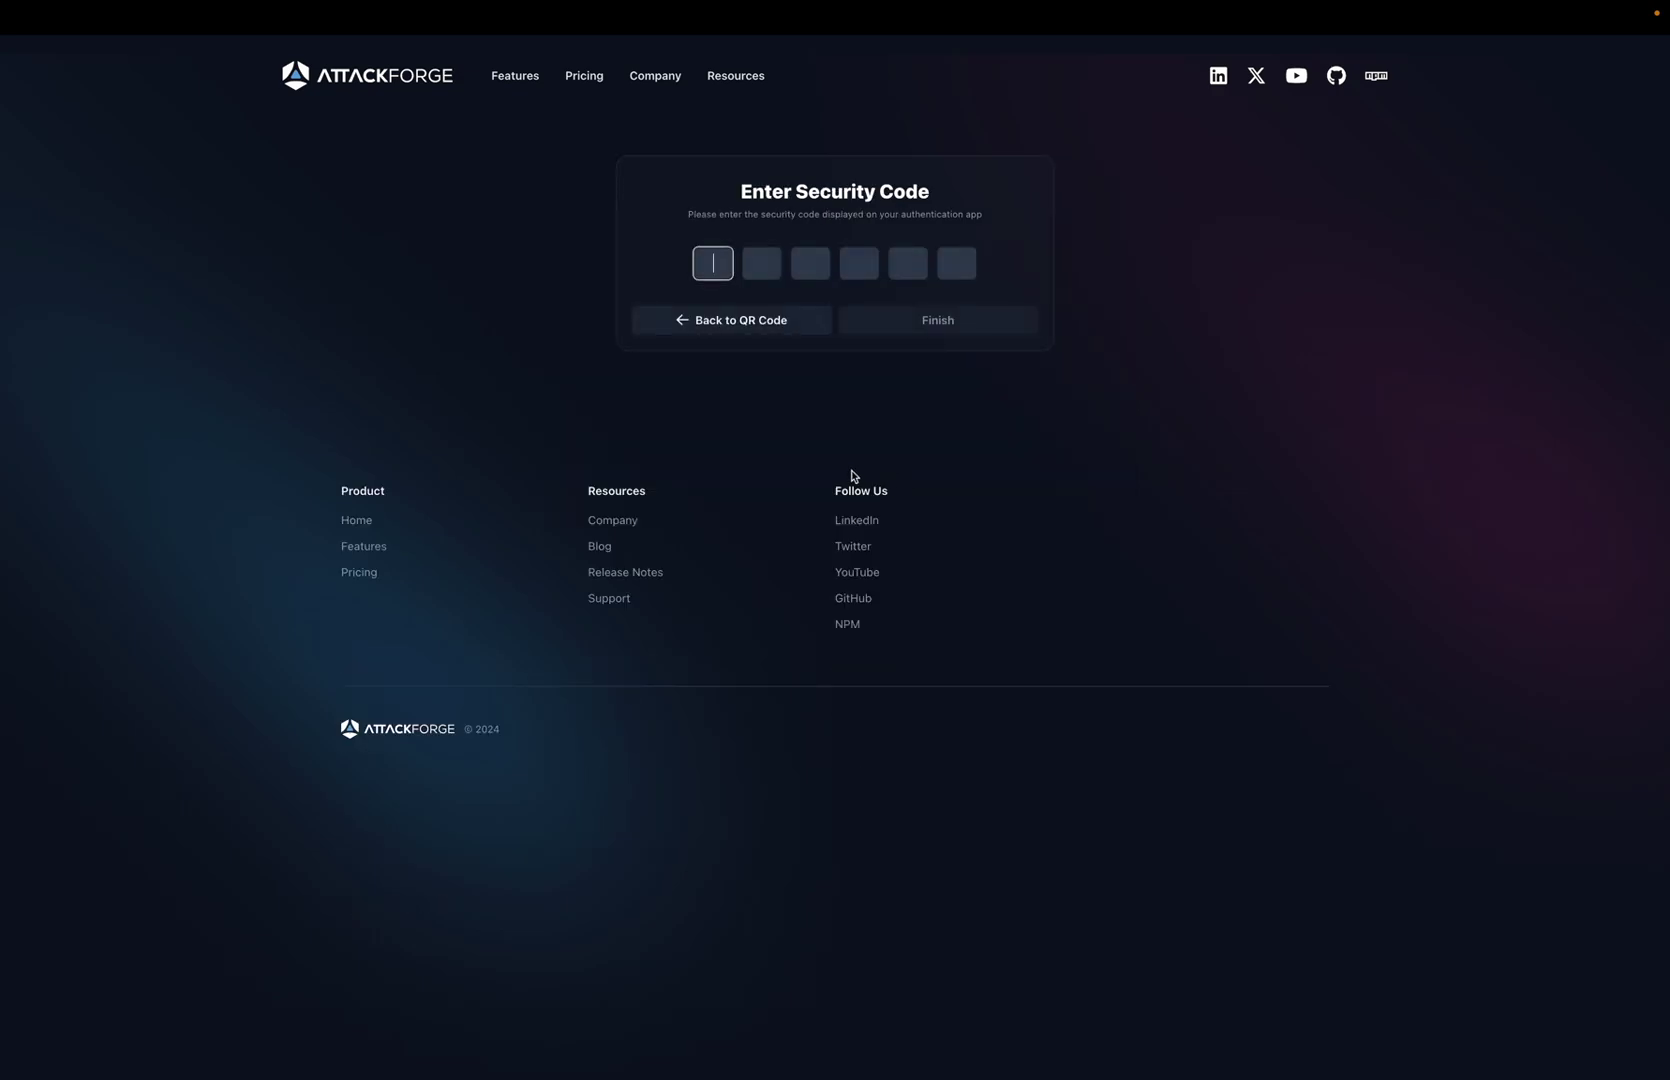
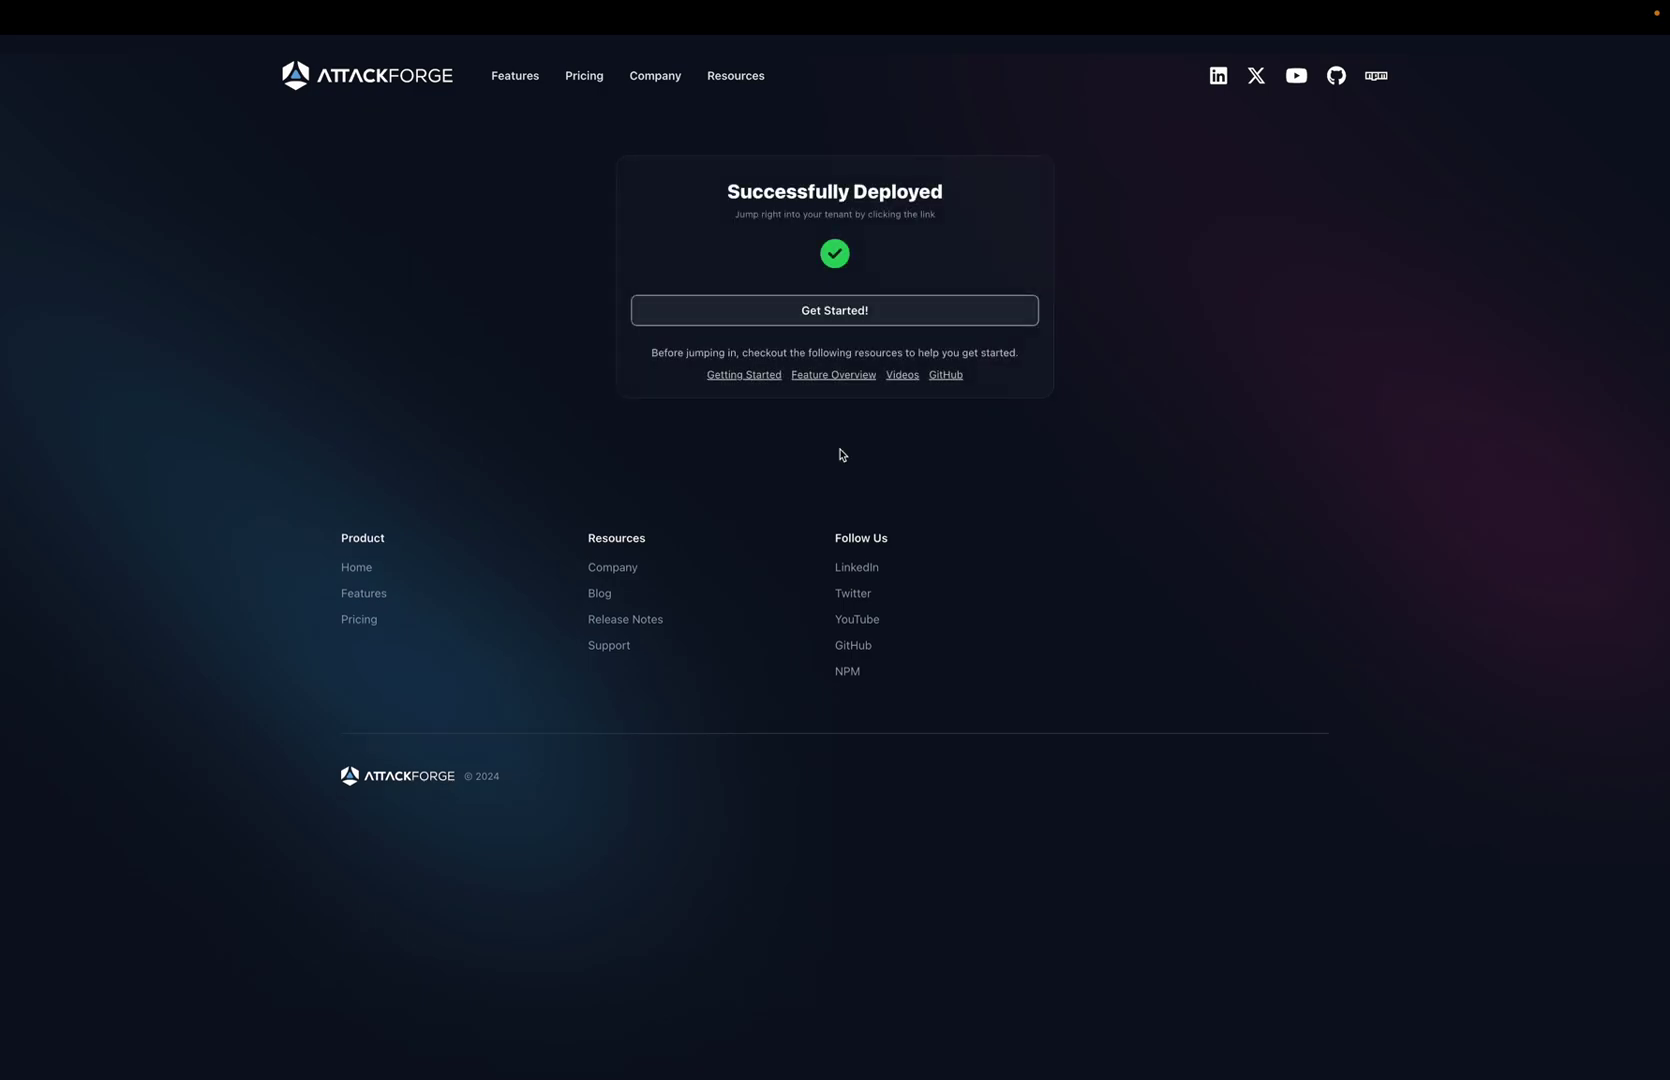
Step: Launch the new tenant and open the All Vulnerabilities card on its Dashboard
click(836, 312)
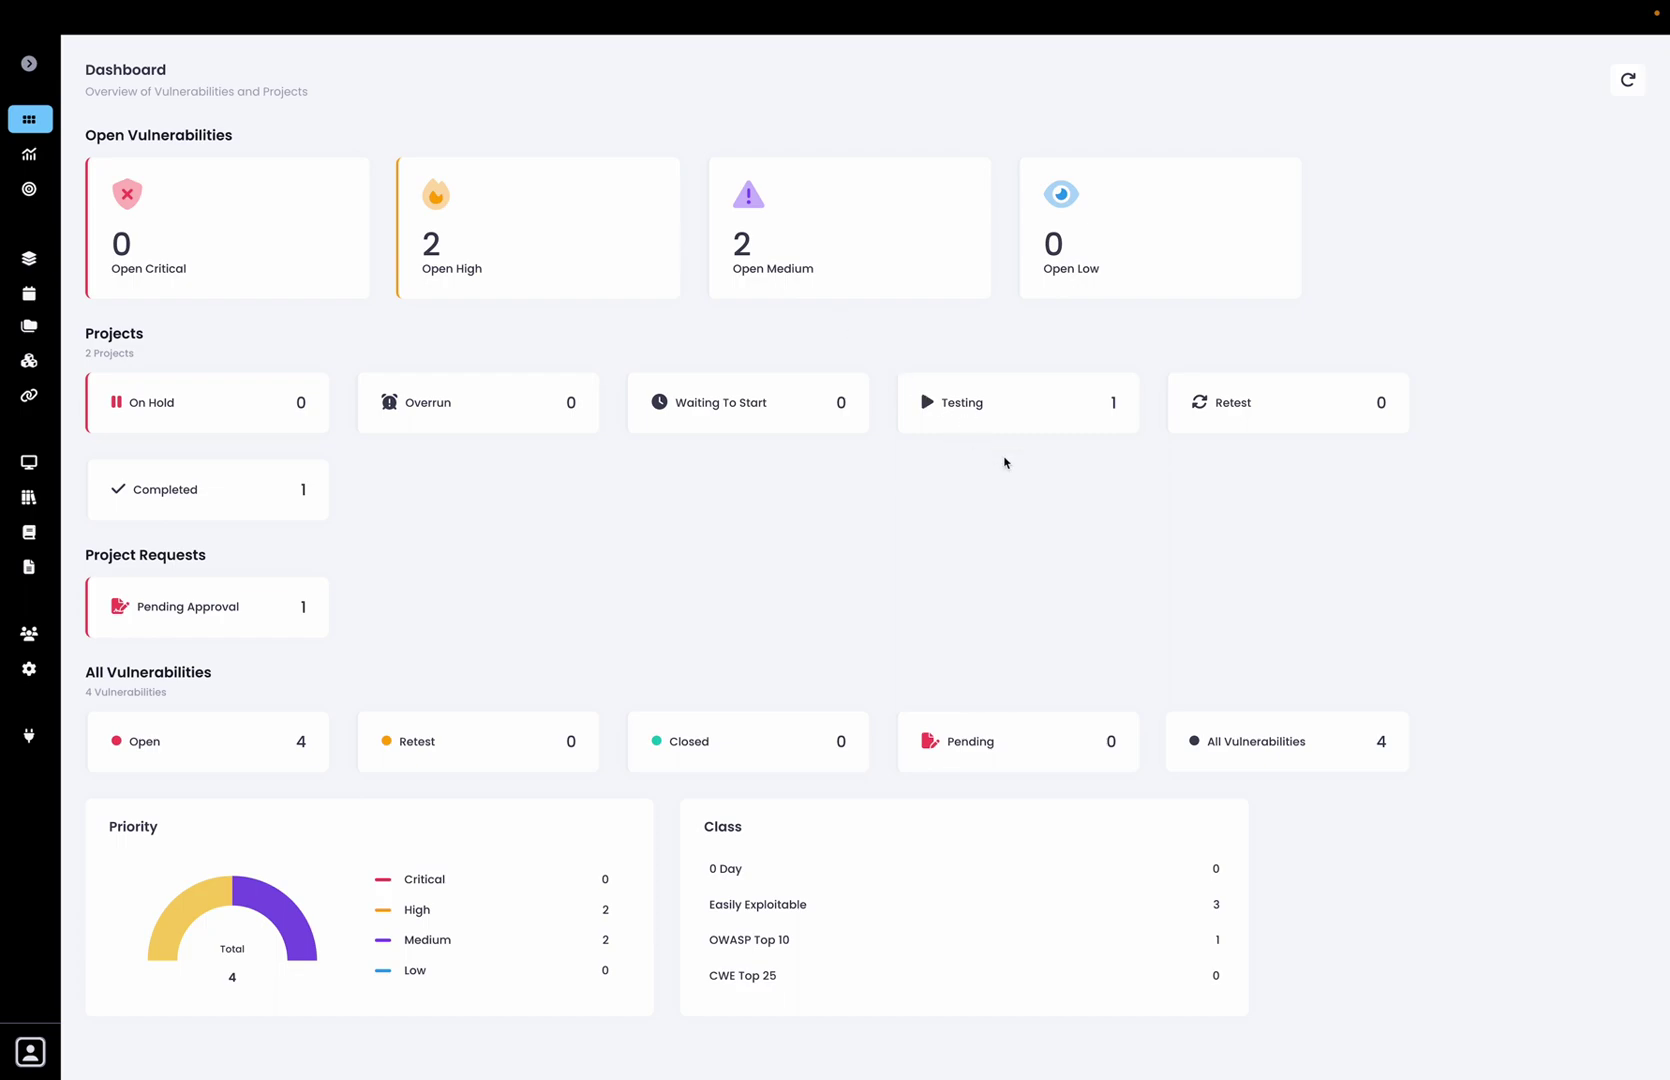
click(1271, 756)
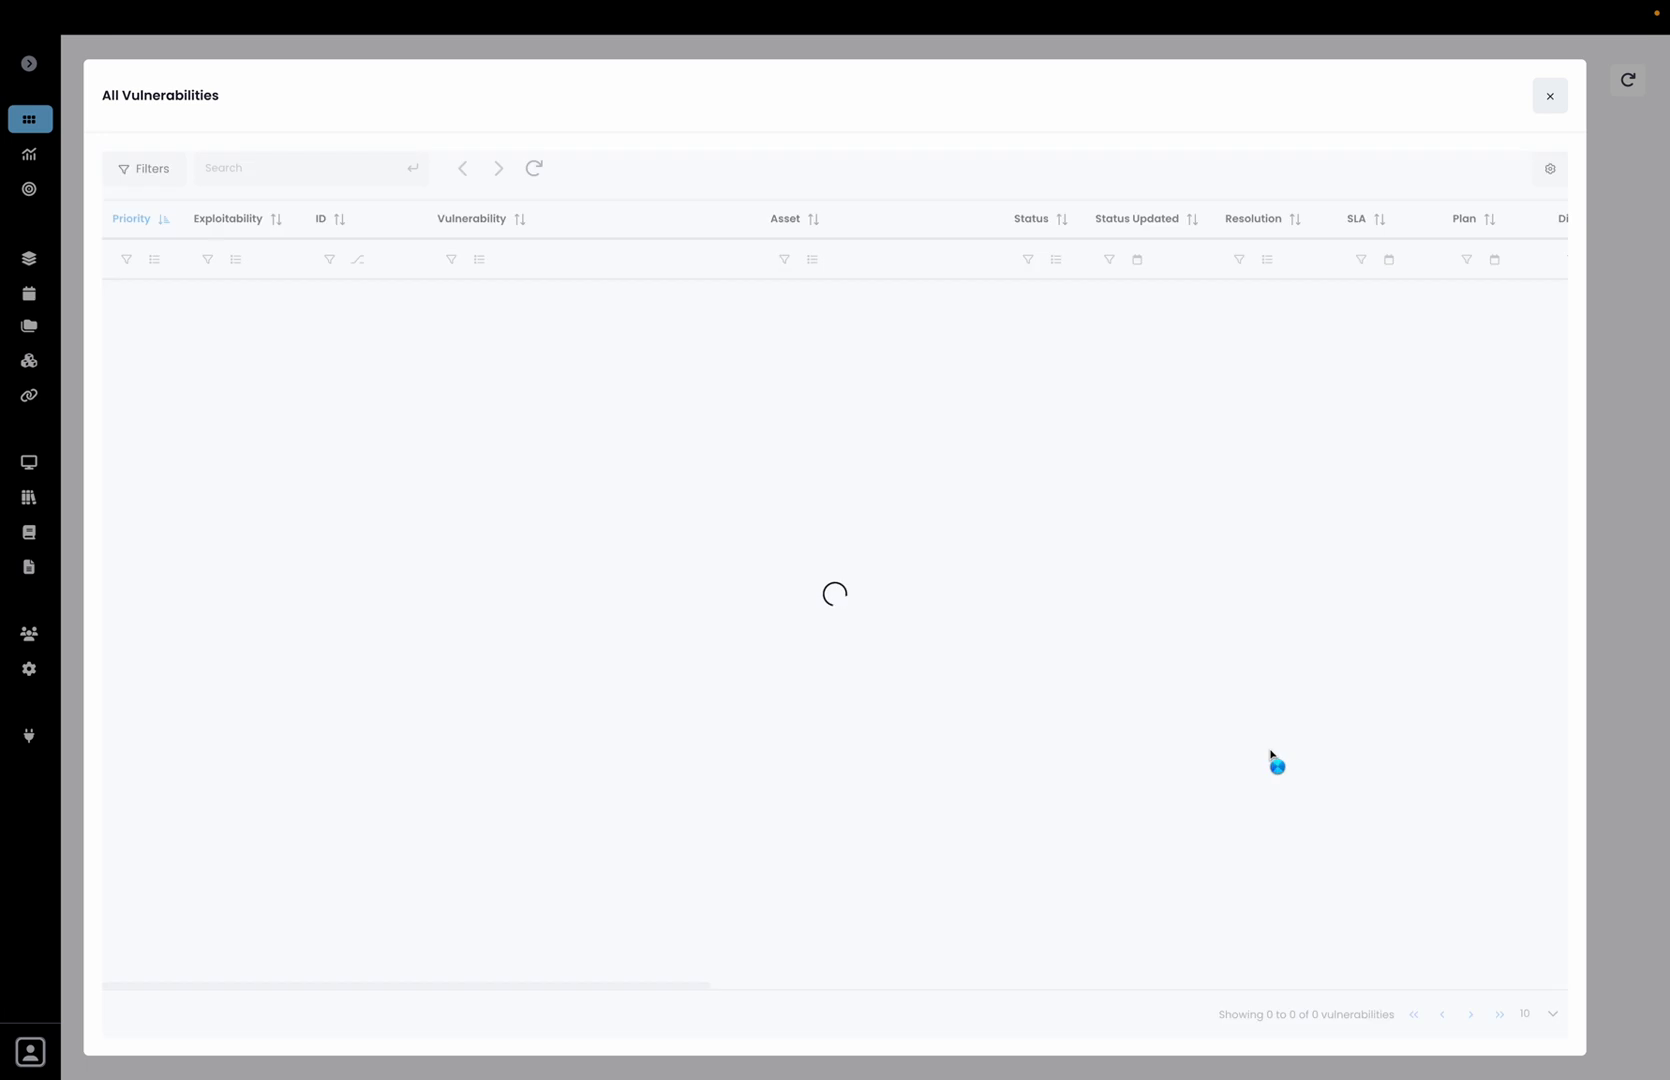
Step: Close the vulnerabilities list, go to Projects and start a new Project Request
click(1547, 110)
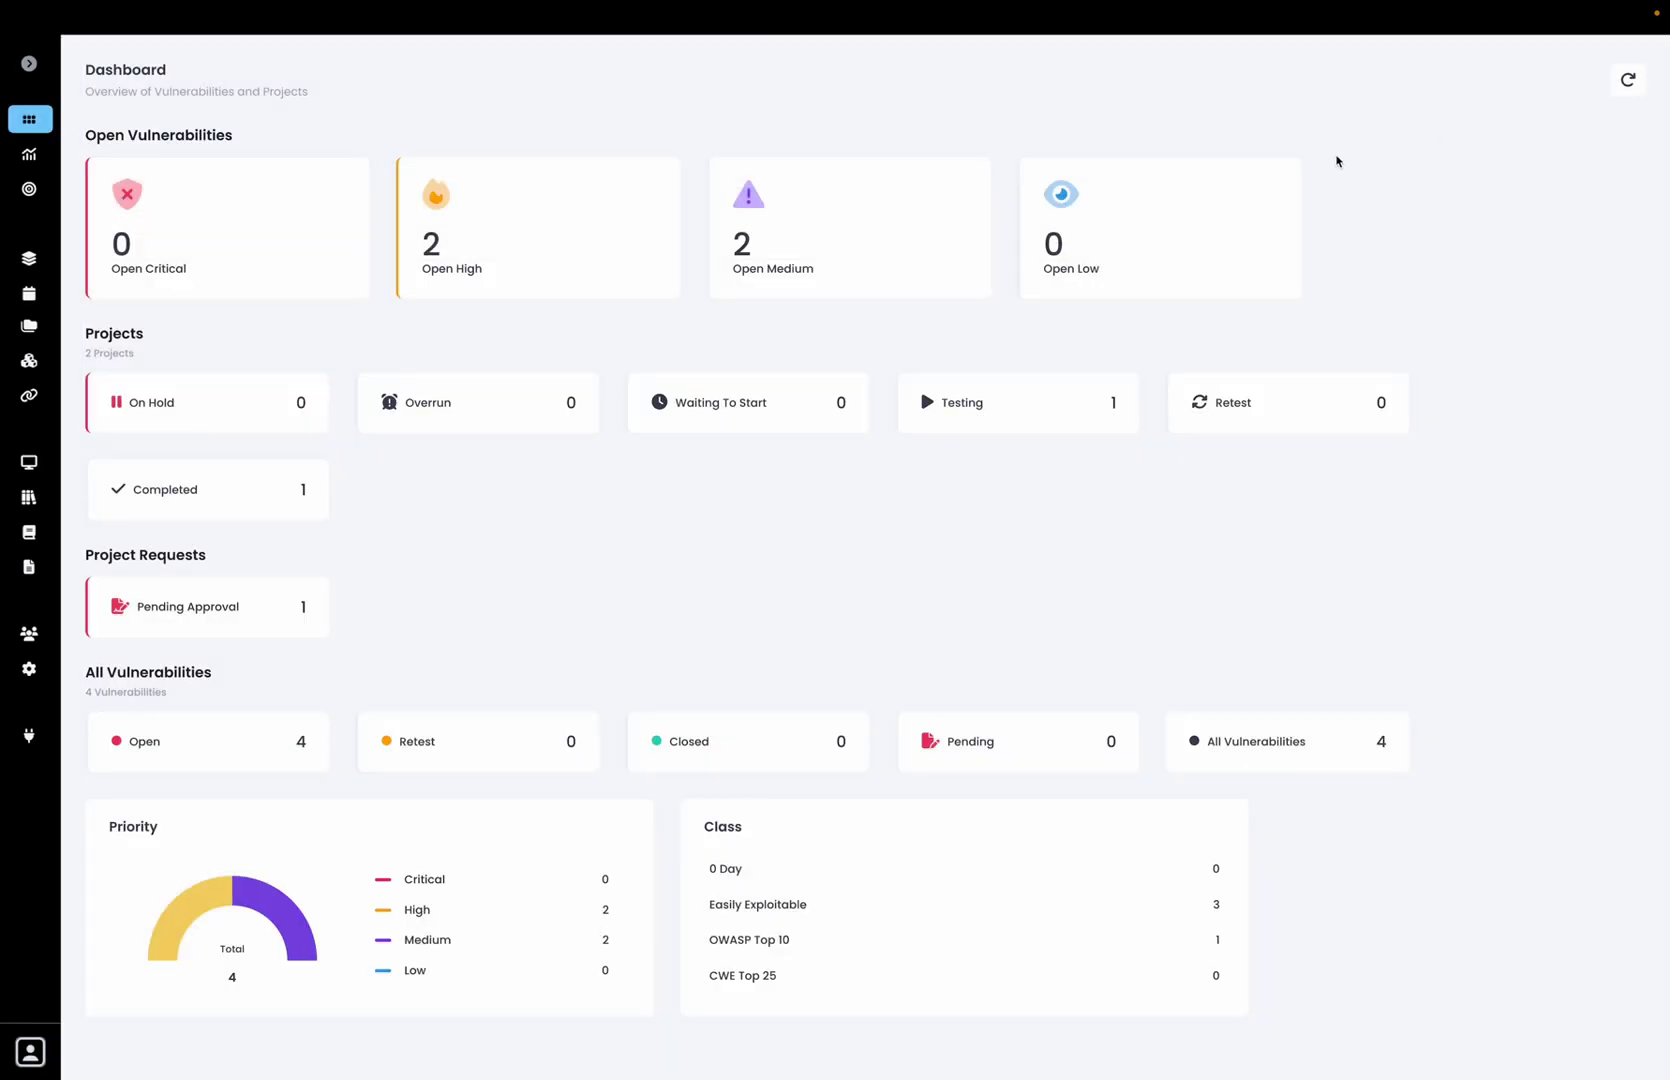
click(34, 261)
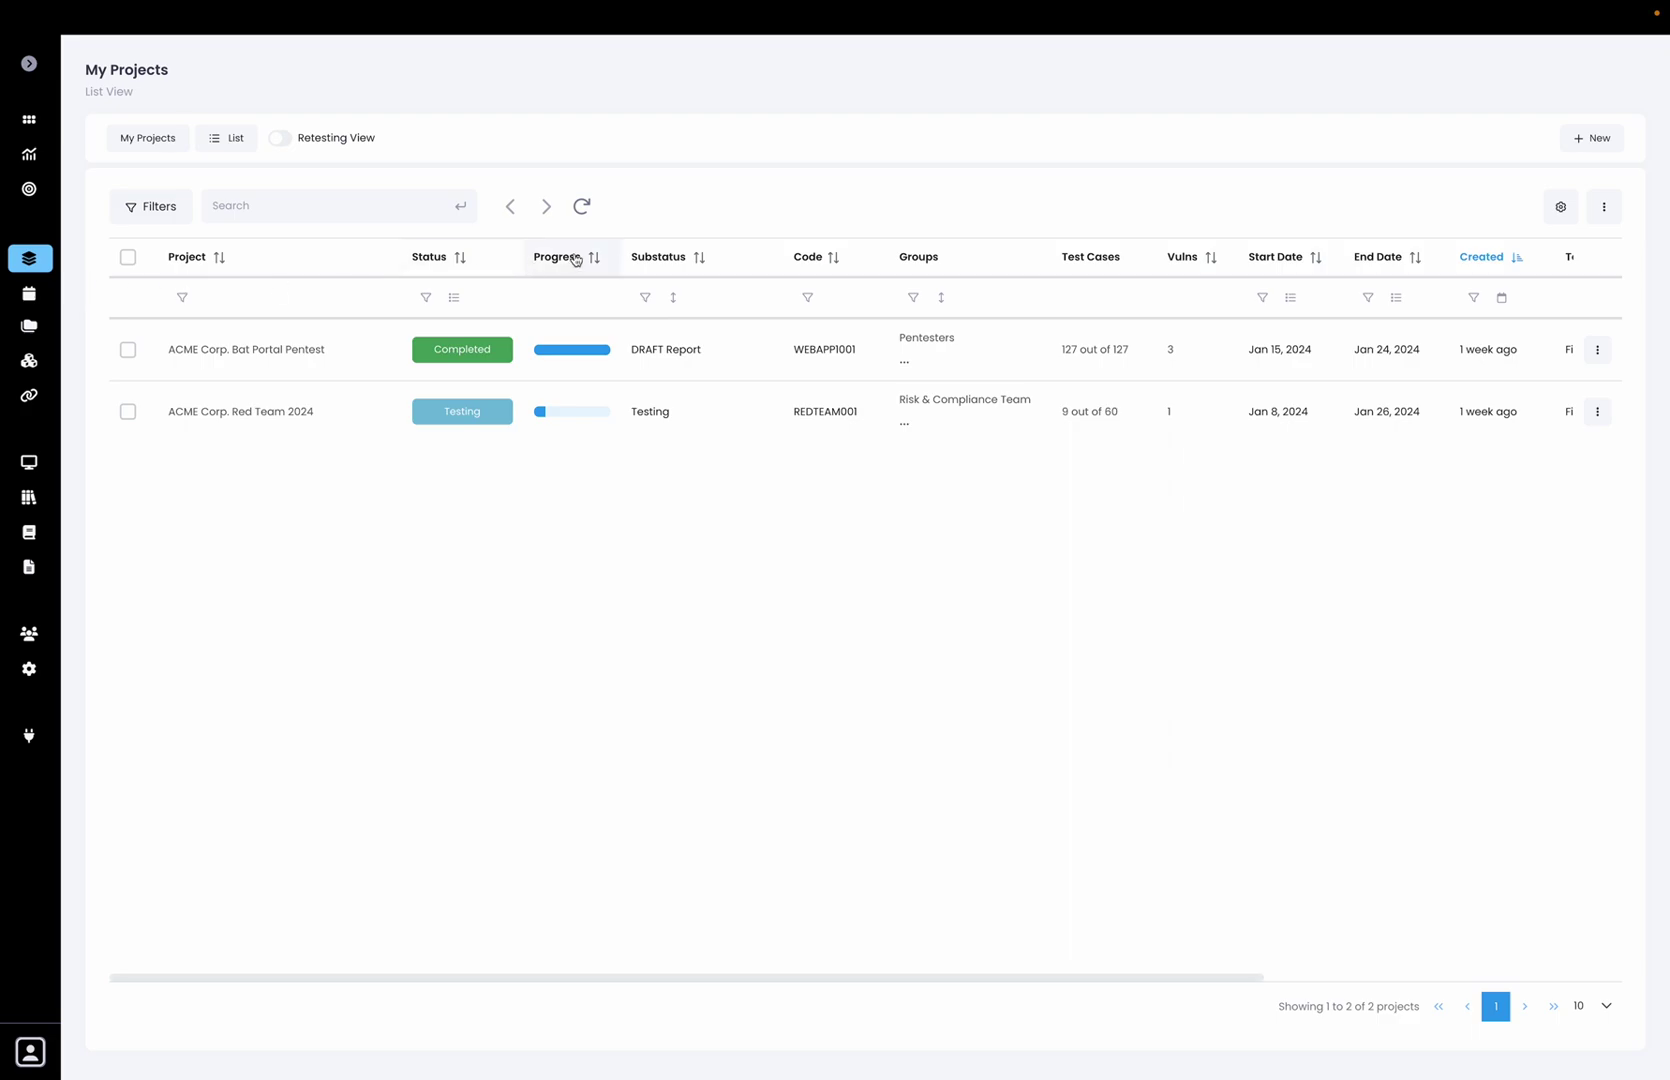
click(1595, 143)
click(1578, 199)
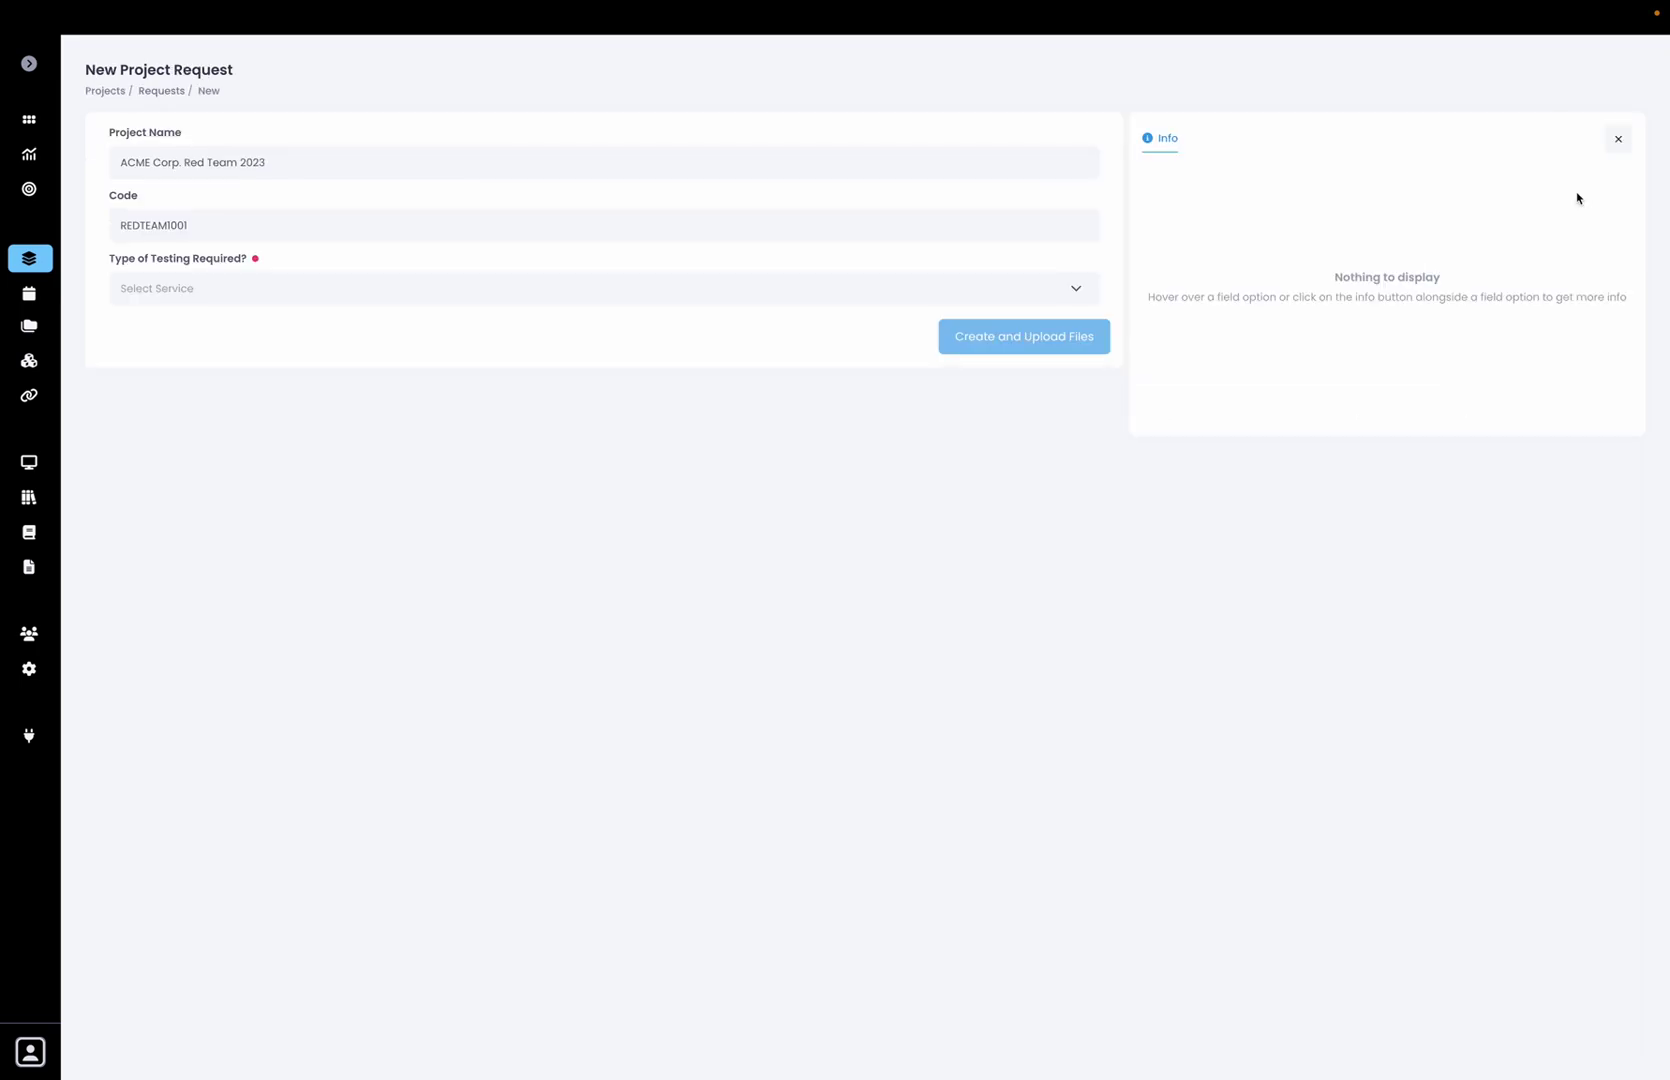
Step: Choose OWASP ASVS v4 Level 1 with 1 user role, then discard the request and return to My Projects
click(460, 297)
click(410, 317)
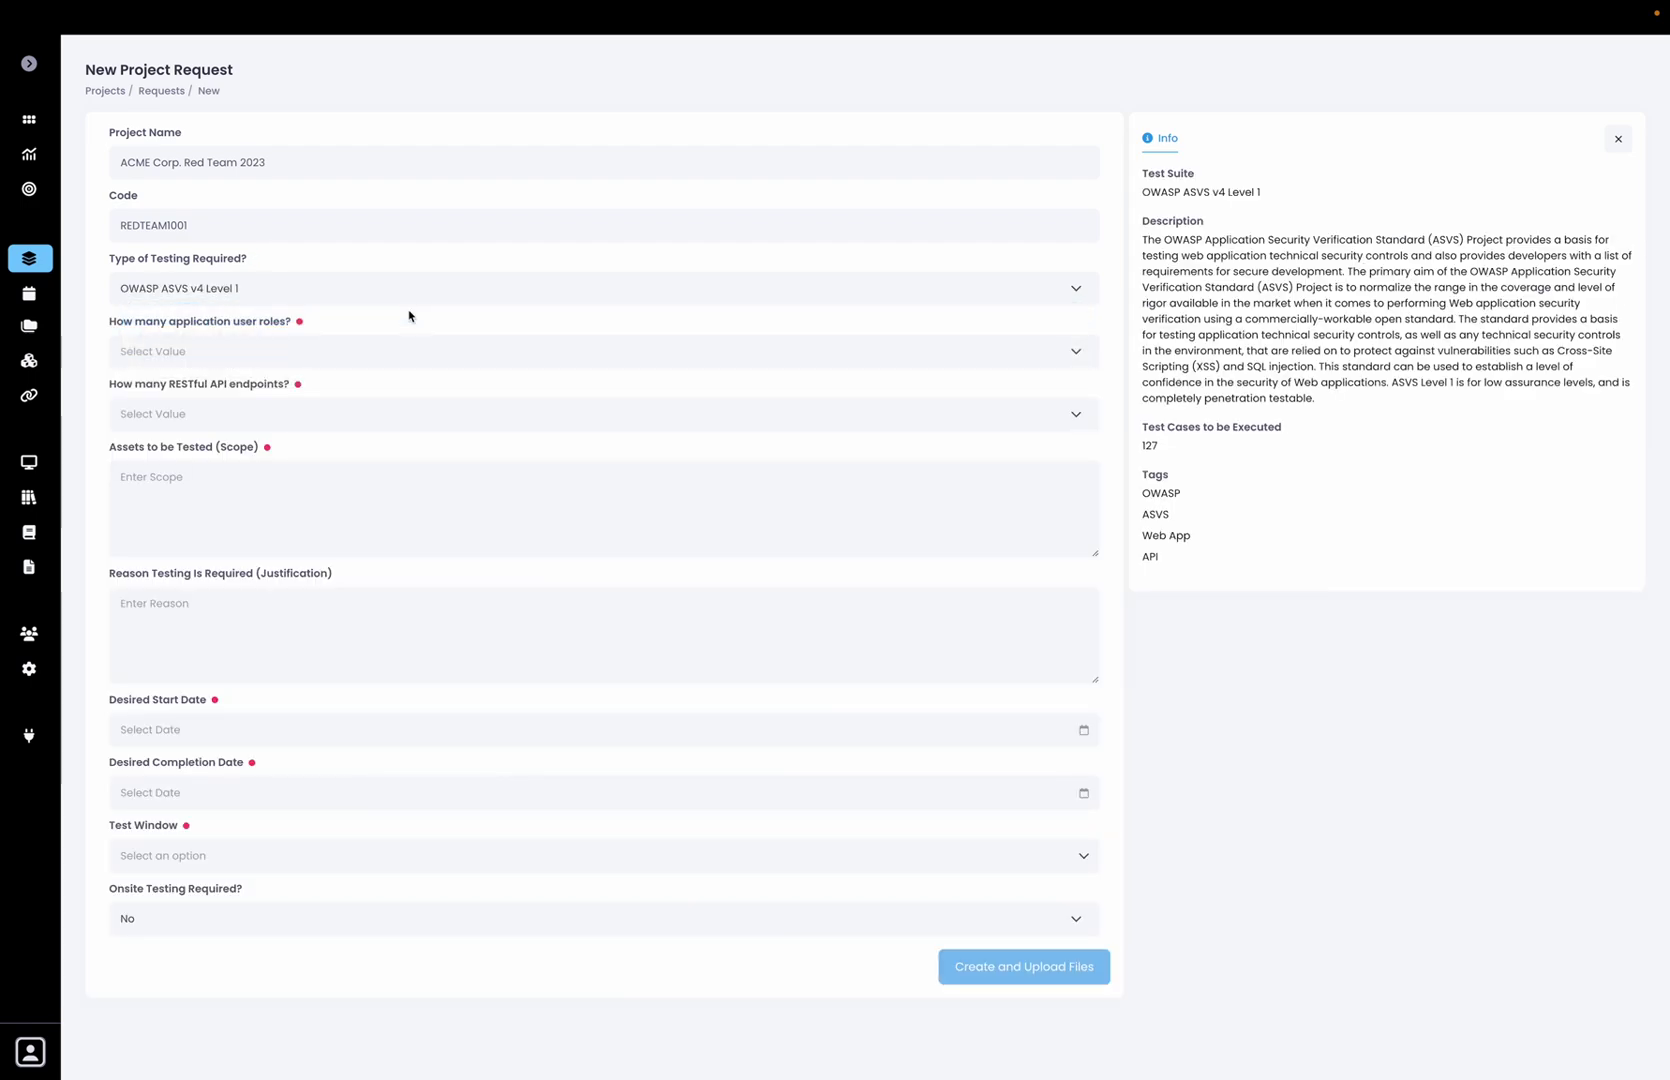
click(354, 352)
click(284, 412)
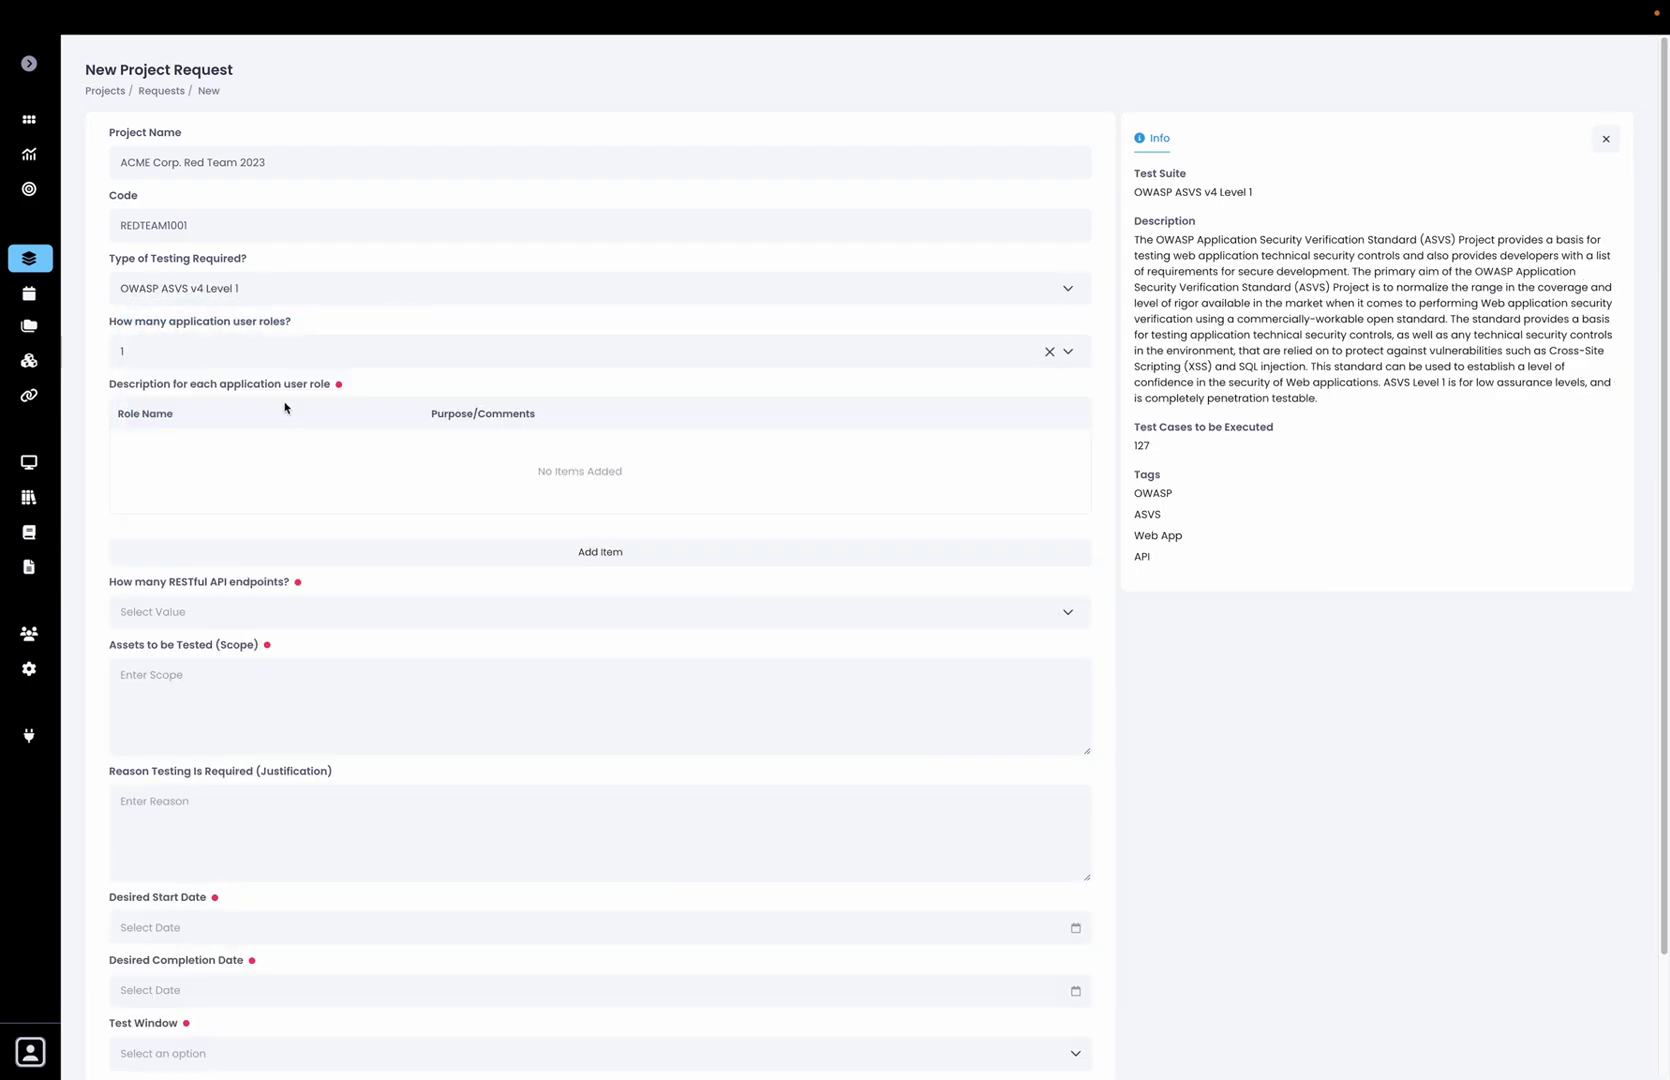
click(29, 258)
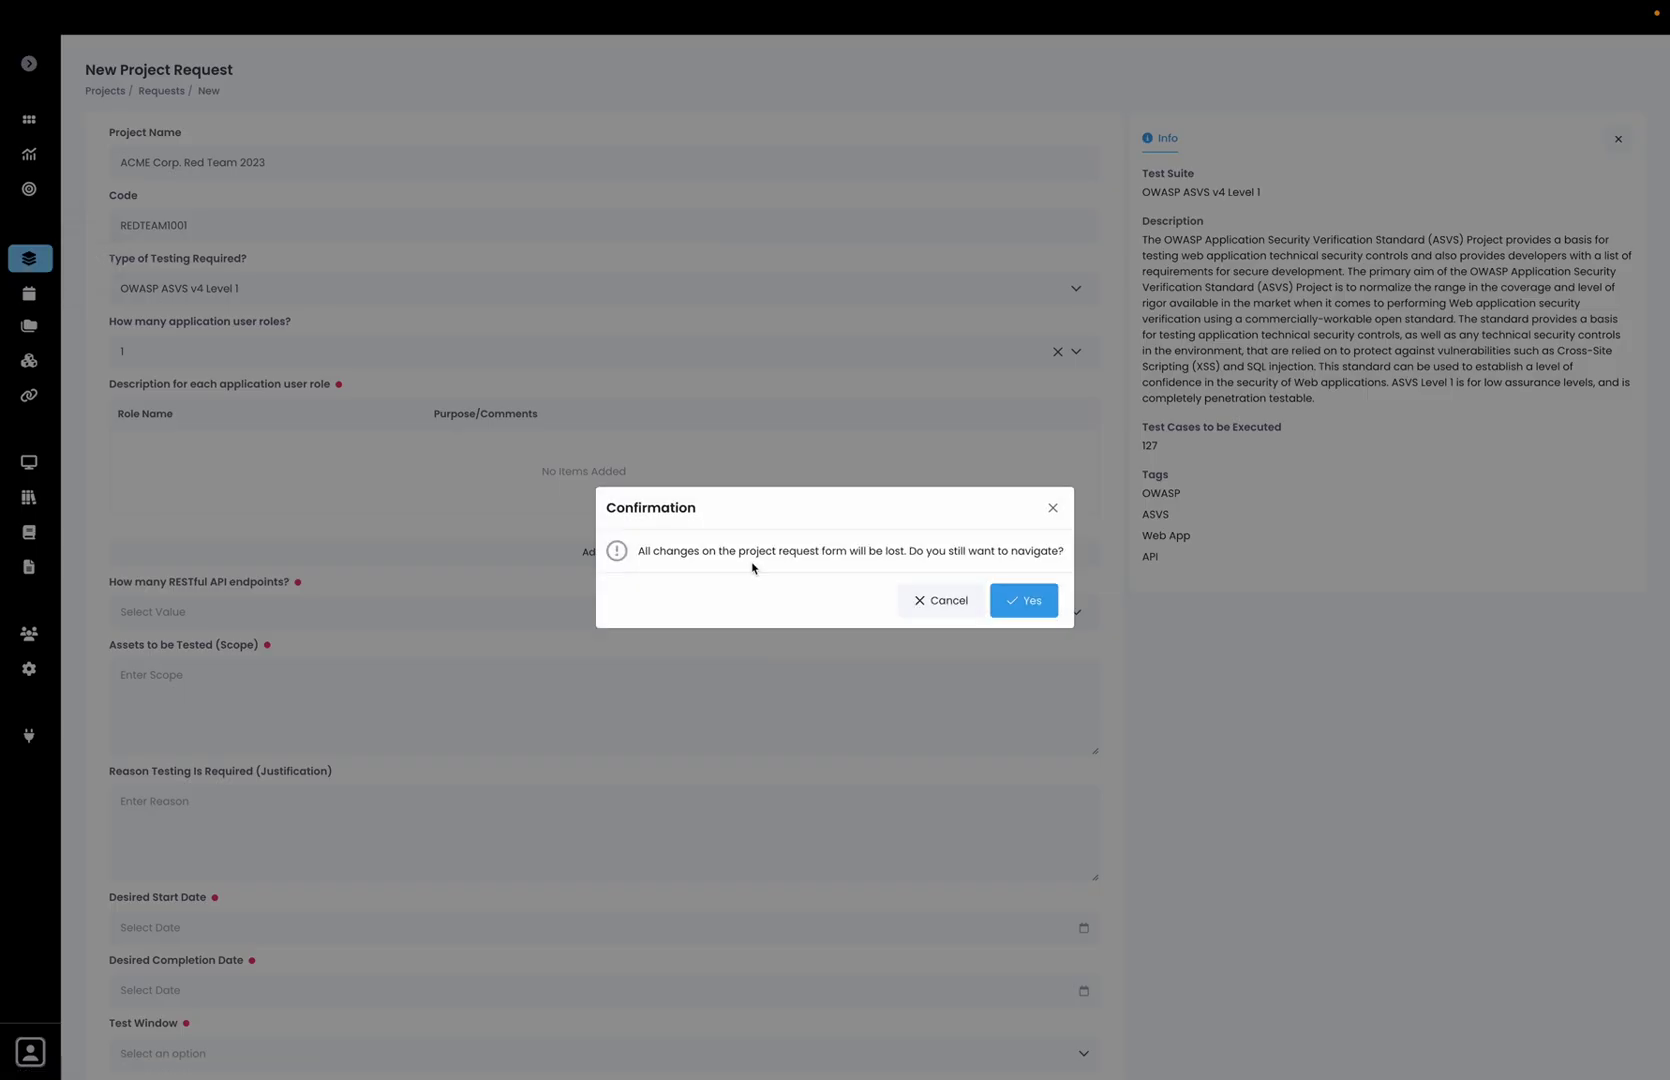
click(1035, 614)
click(175, 142)
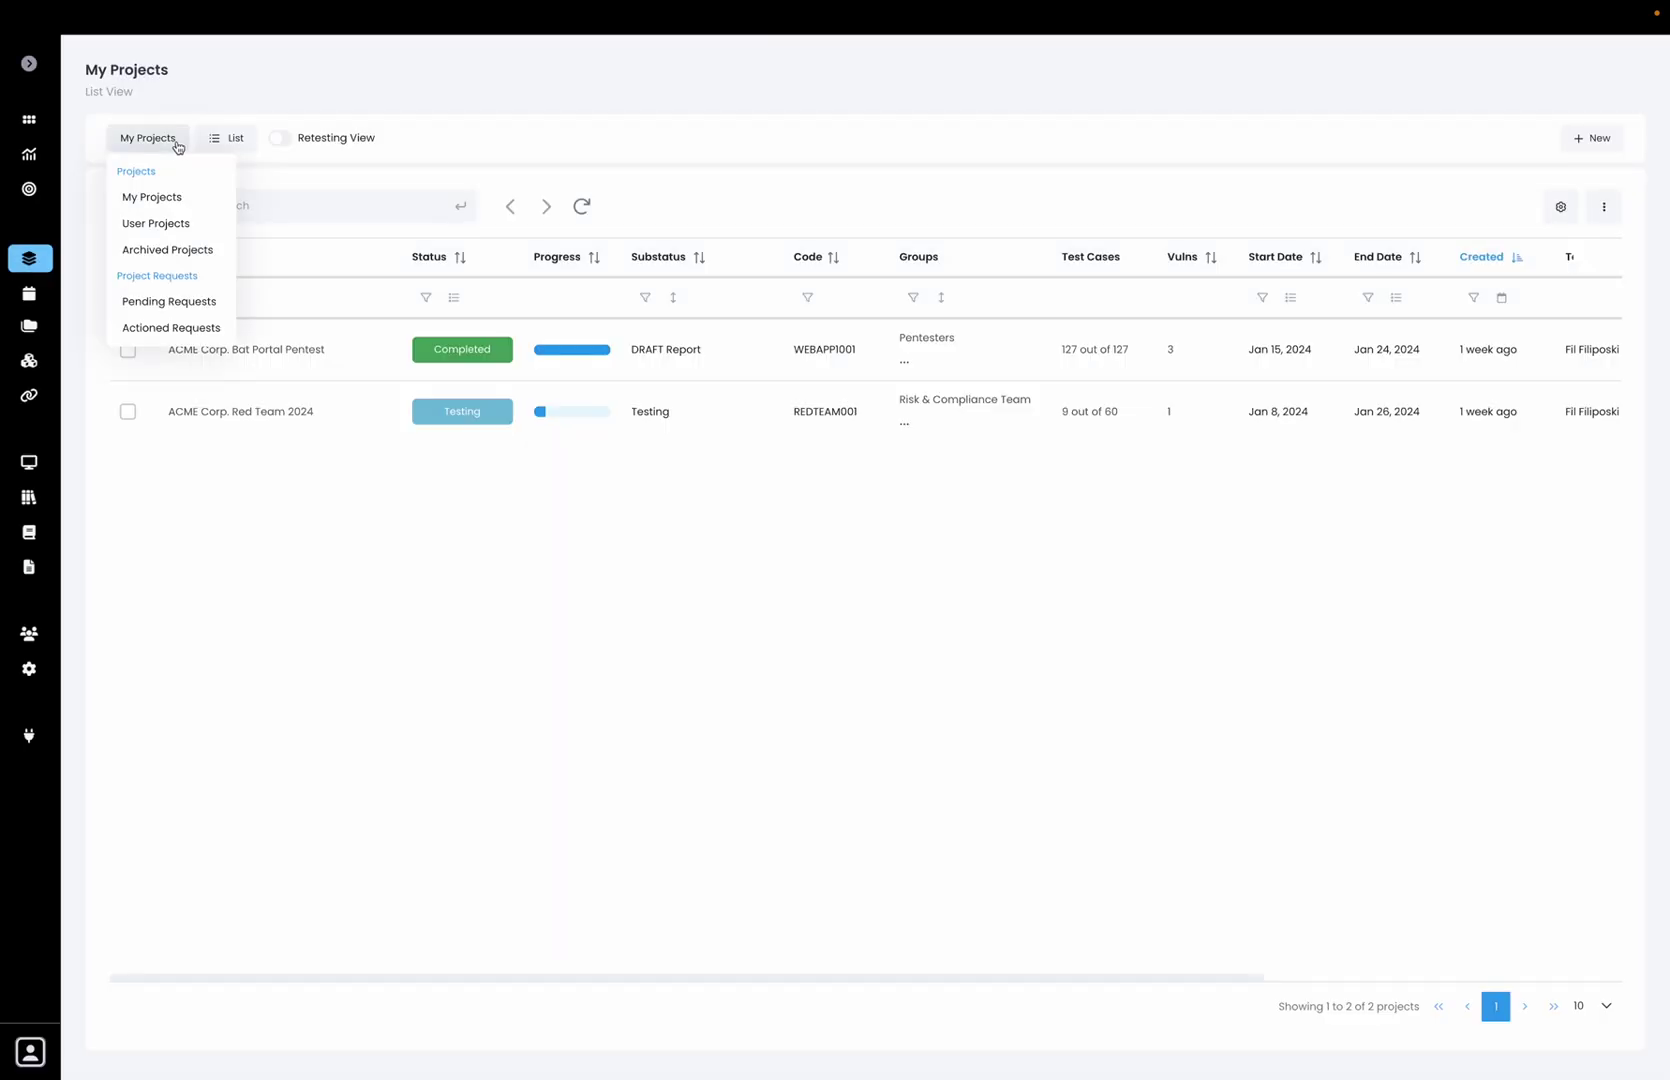
click(170, 301)
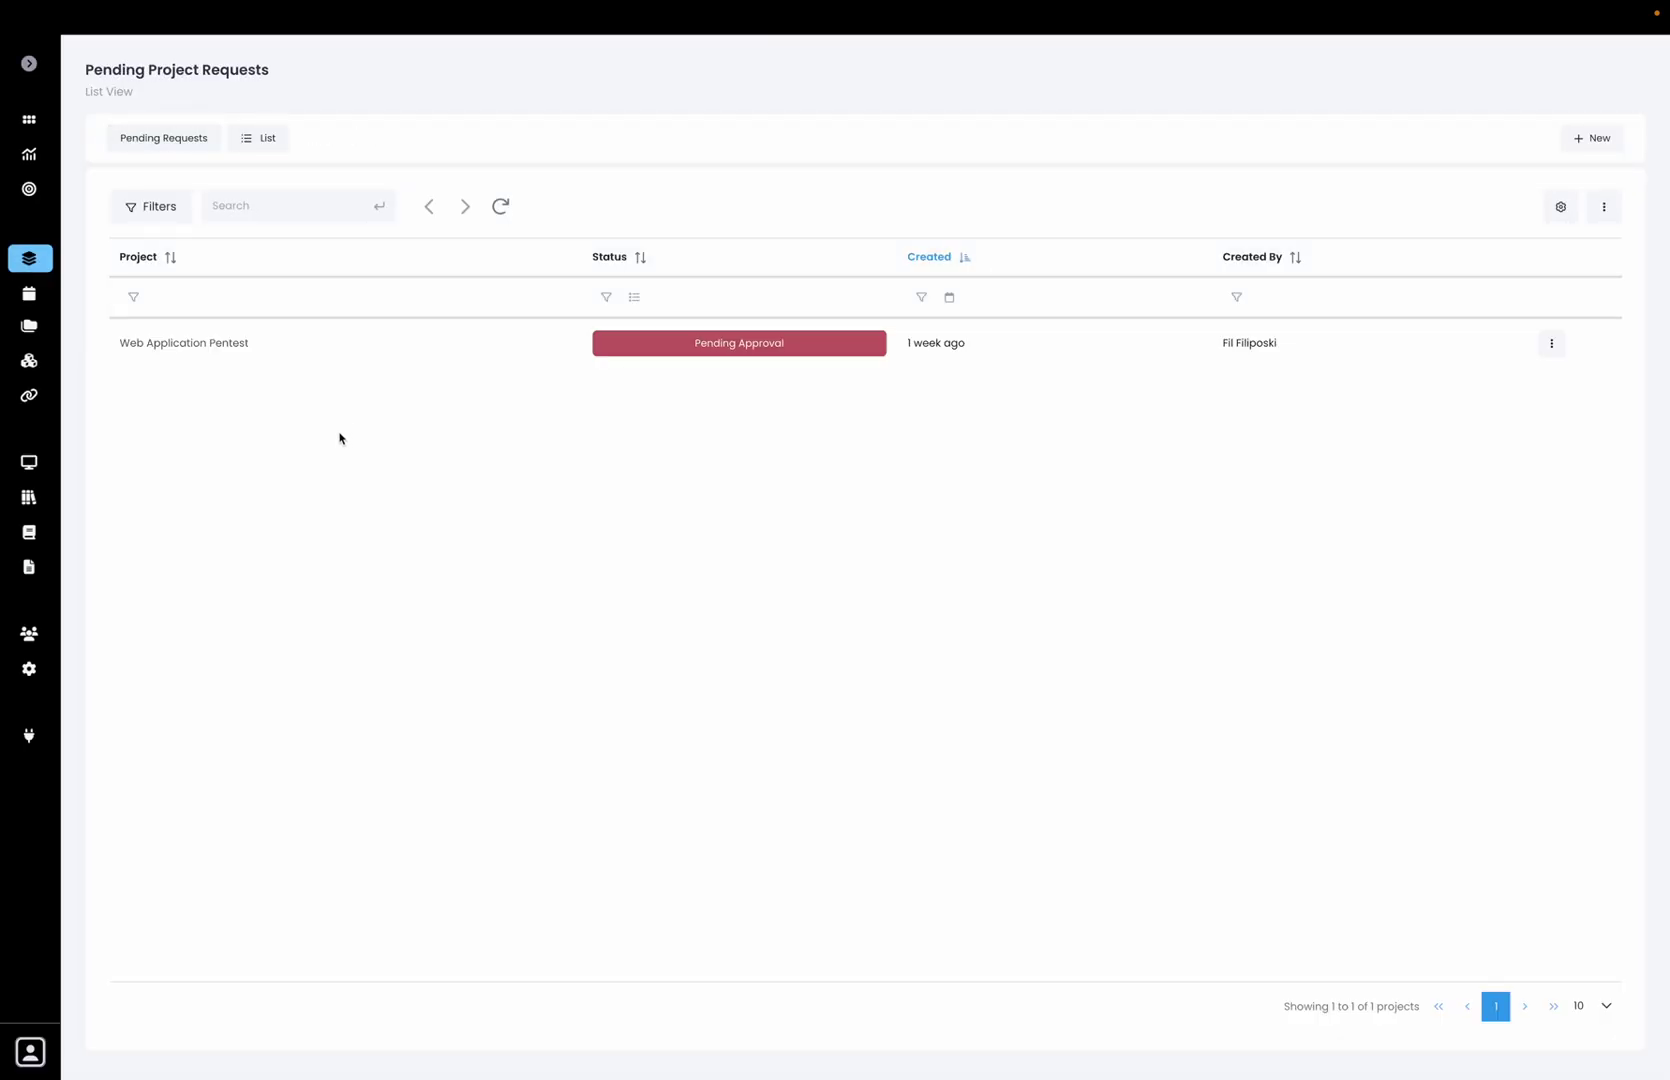
click(201, 345)
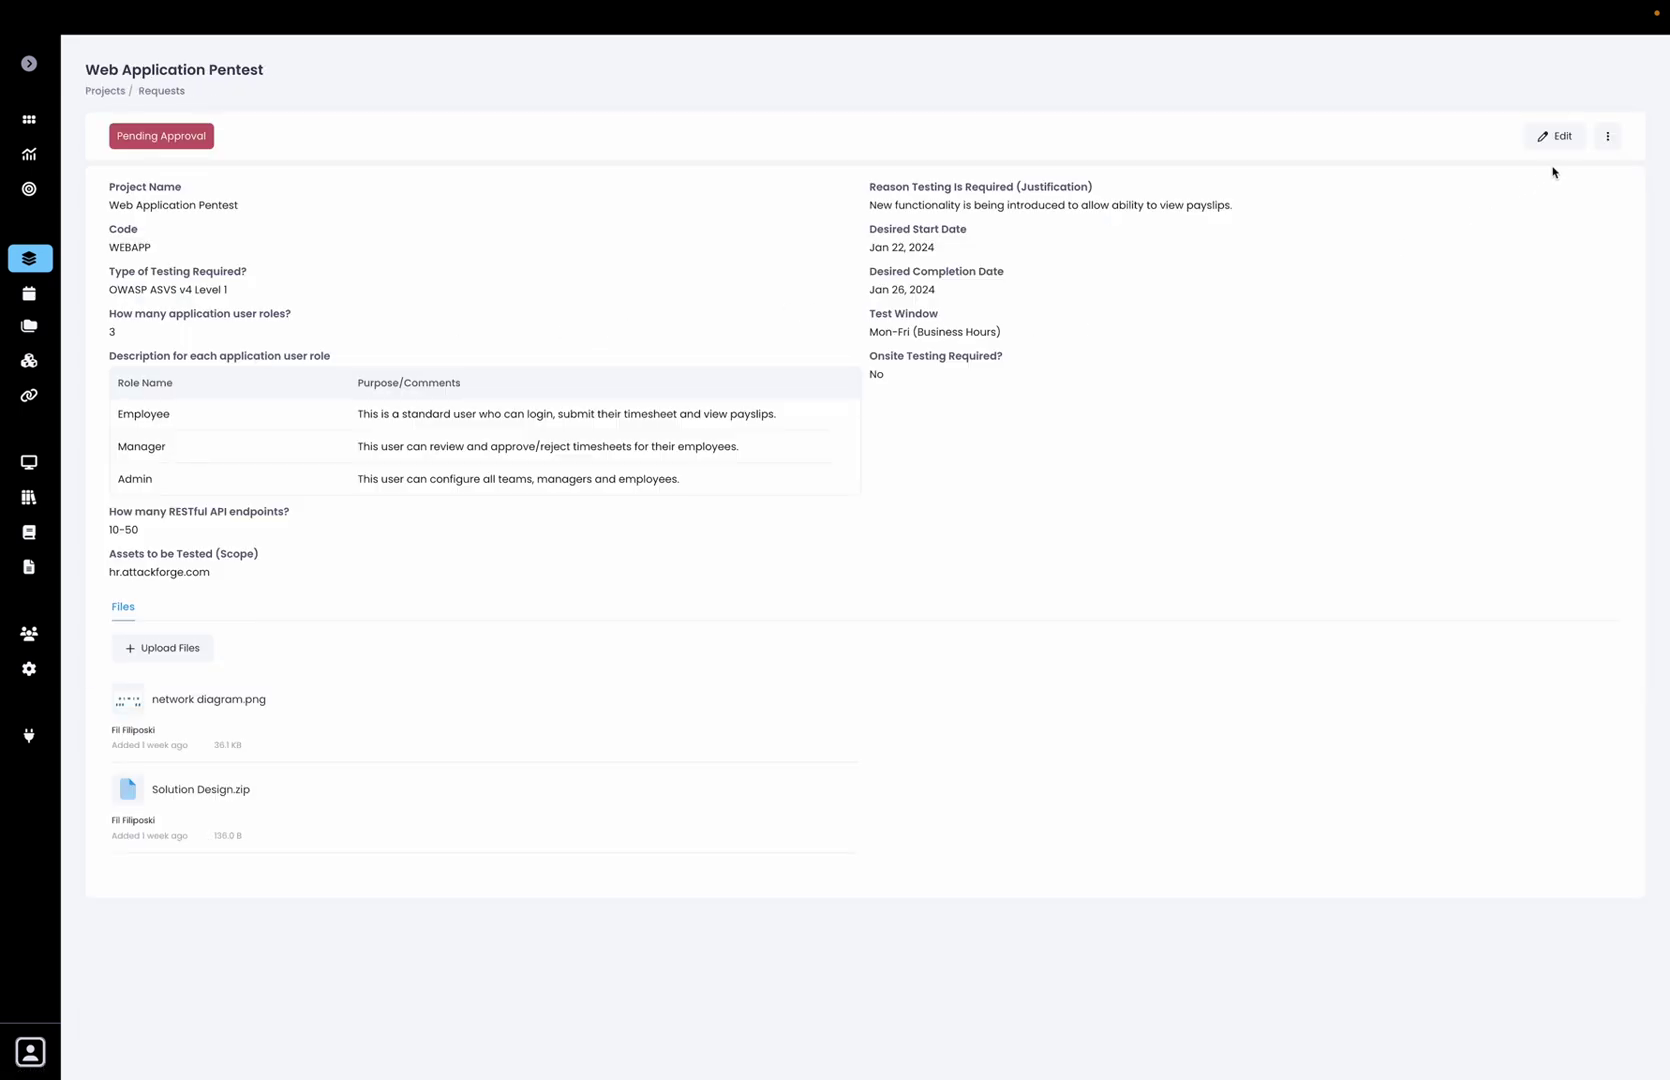
click(1607, 137)
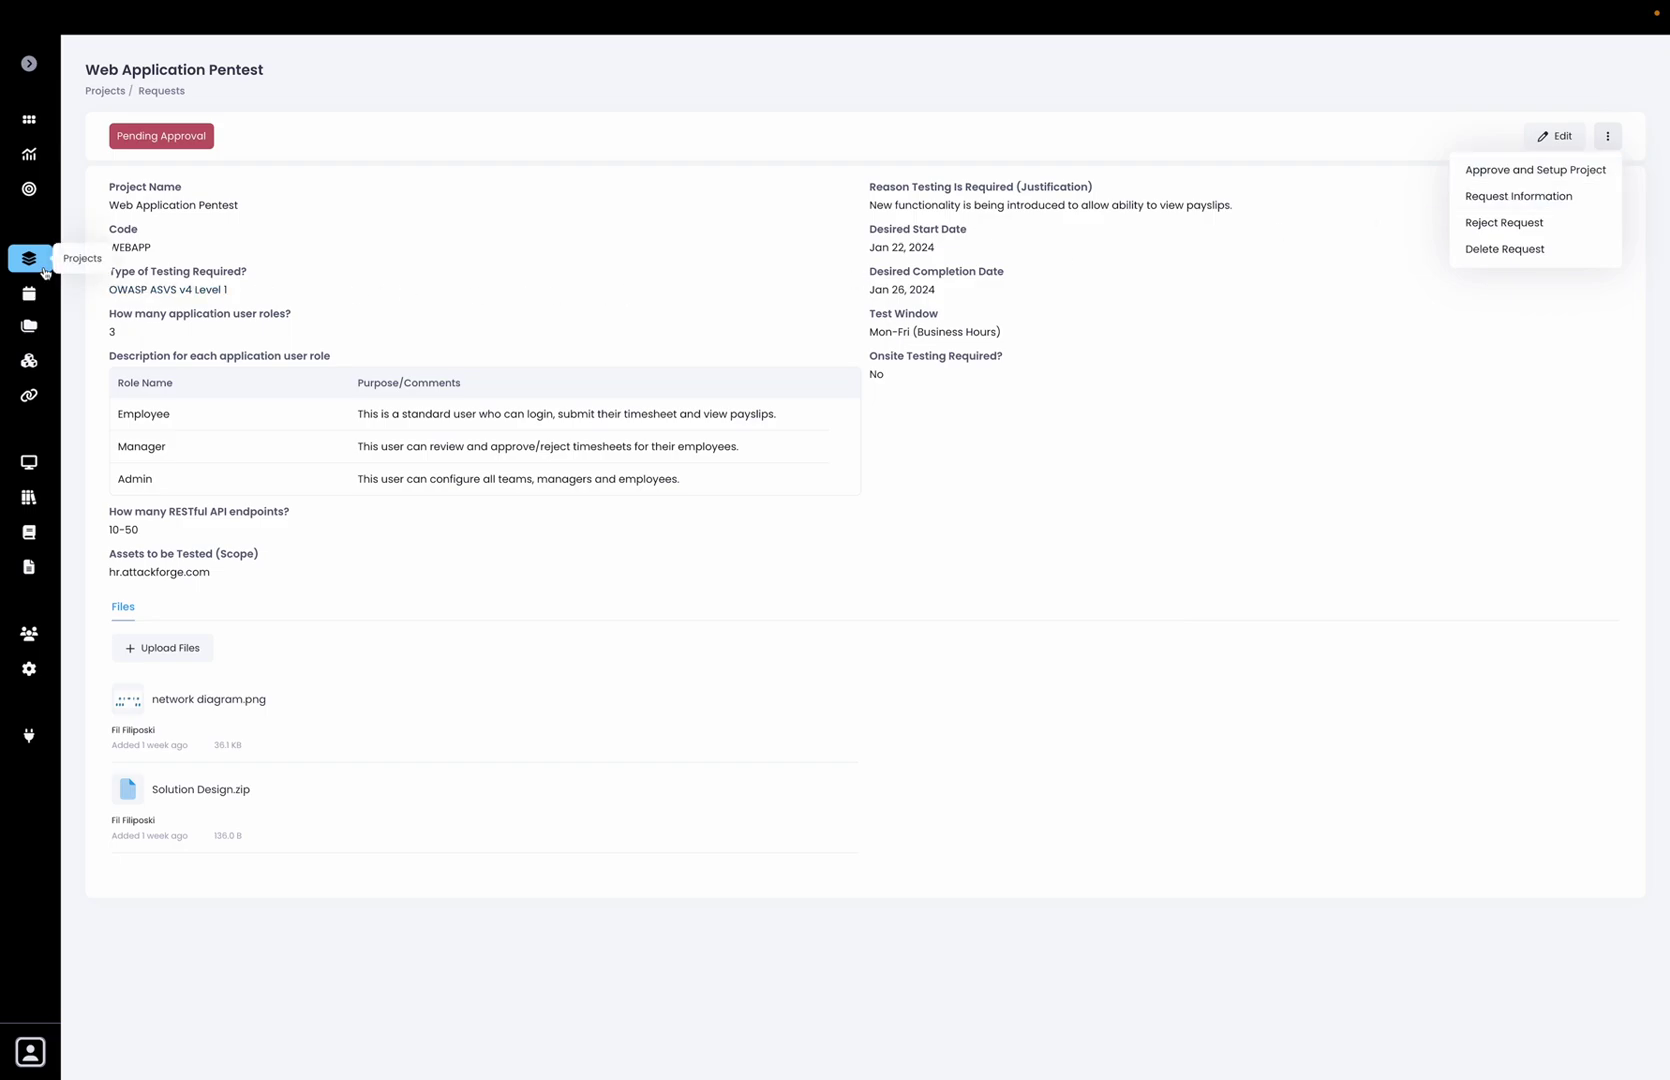
click(29, 258)
click(1590, 140)
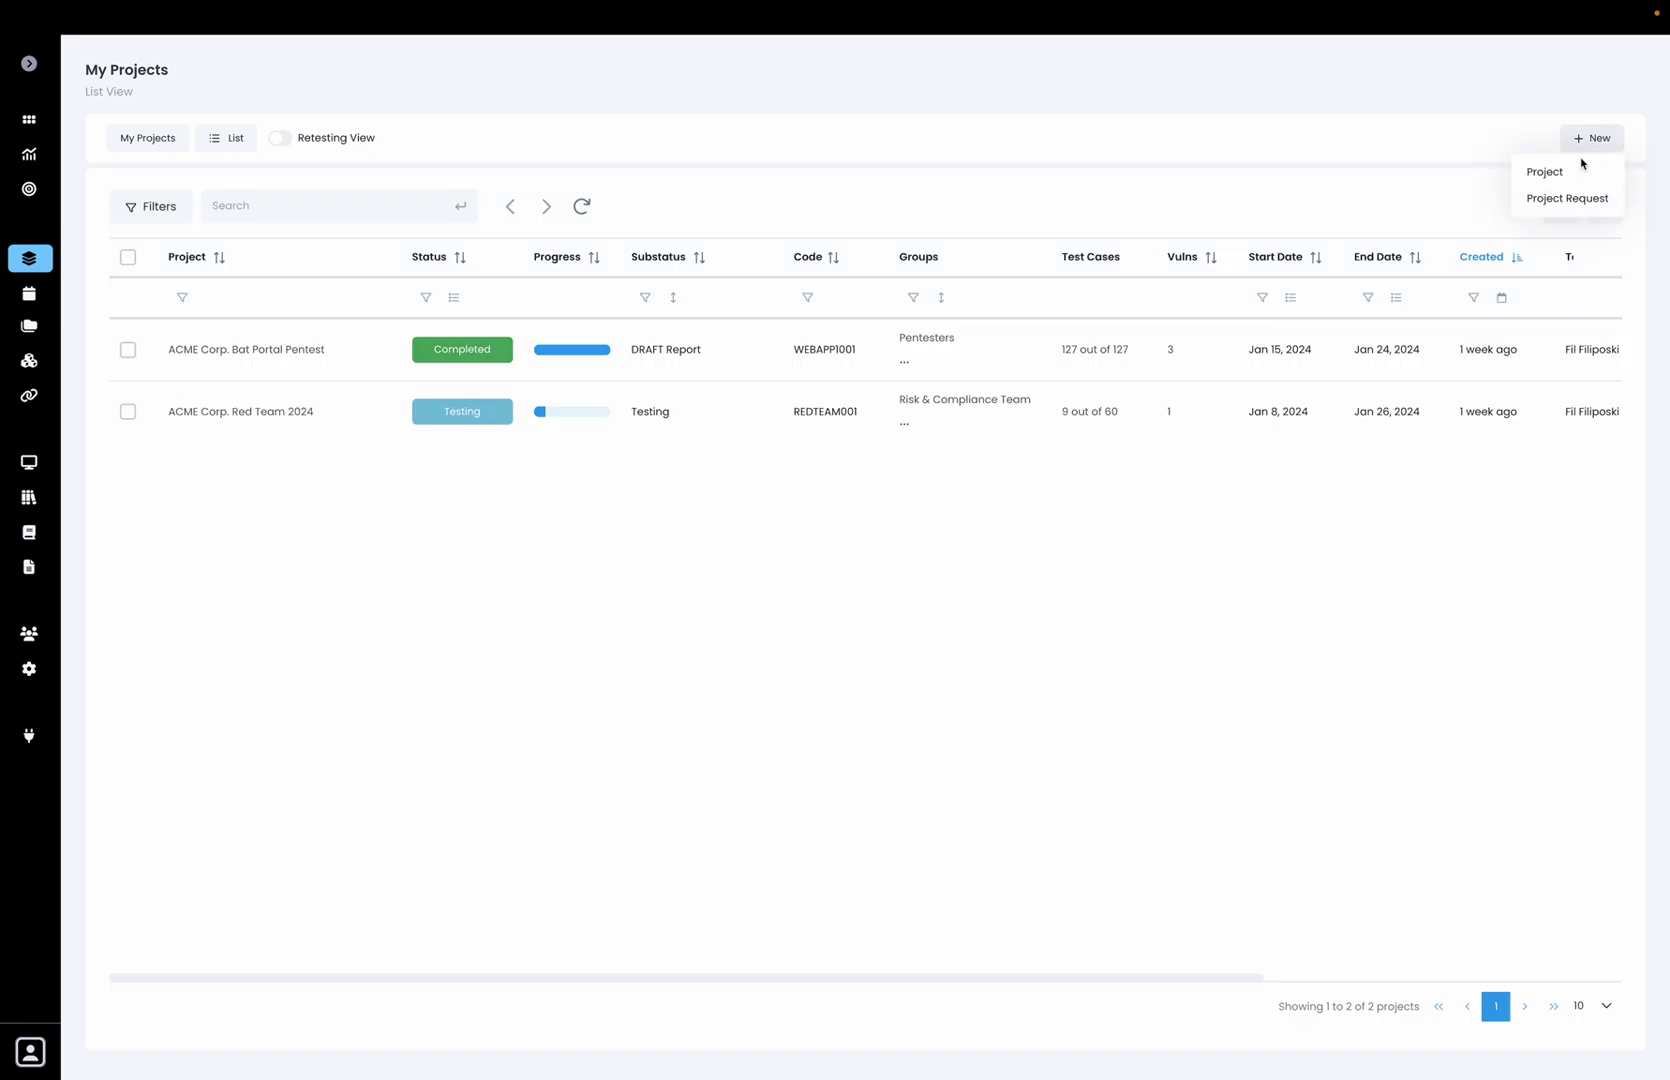
click(1545, 172)
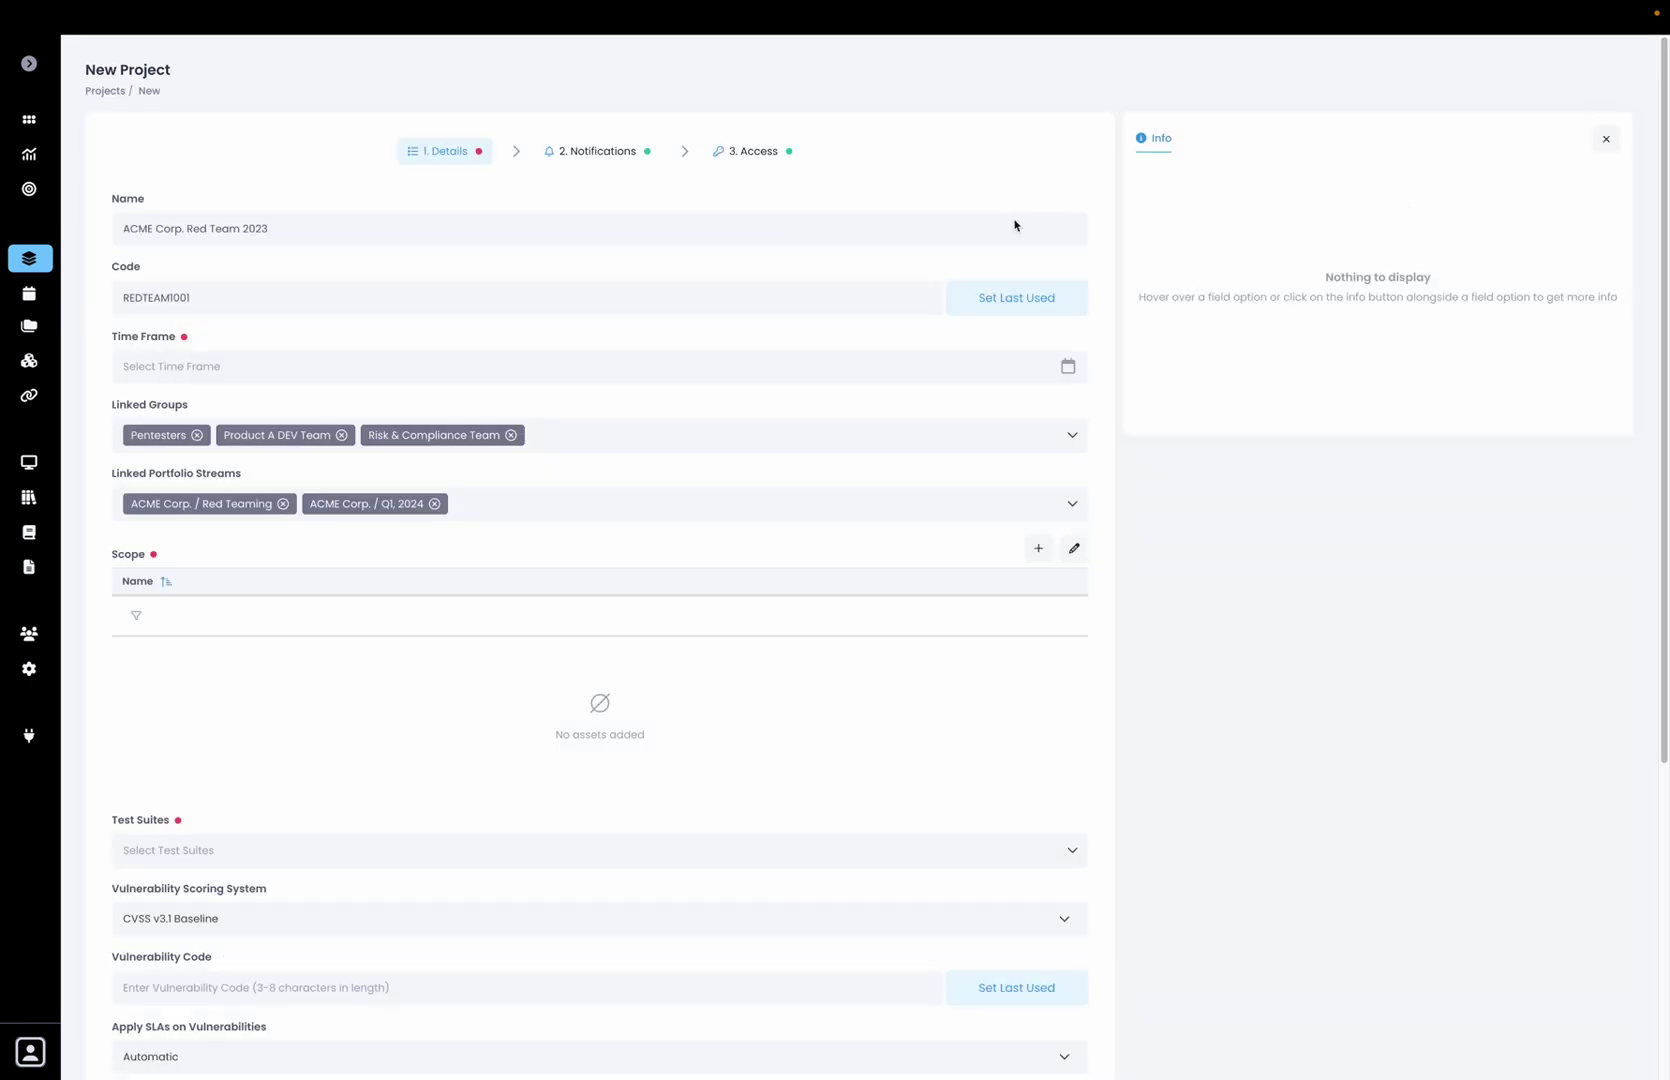
click(30, 258)
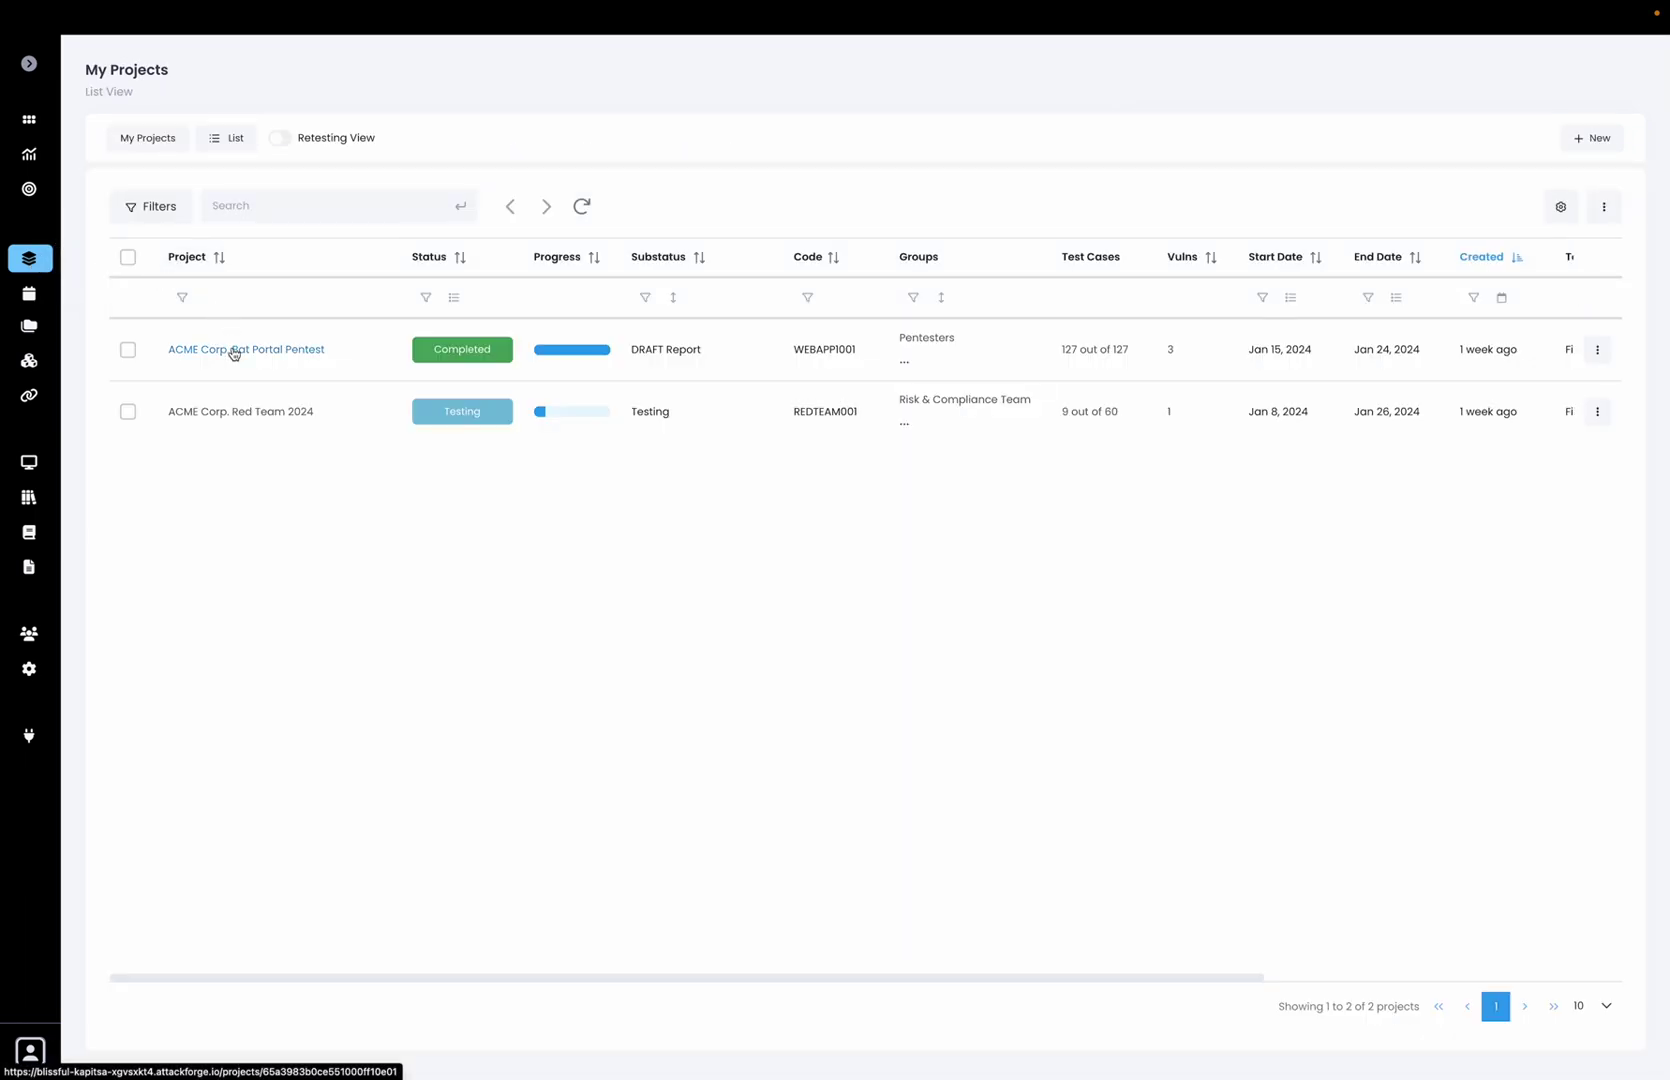
Step: Open the ACME Corp. Bat Portal Pentest project, preview a member's profile, then view its Tracking calendar
click(233, 350)
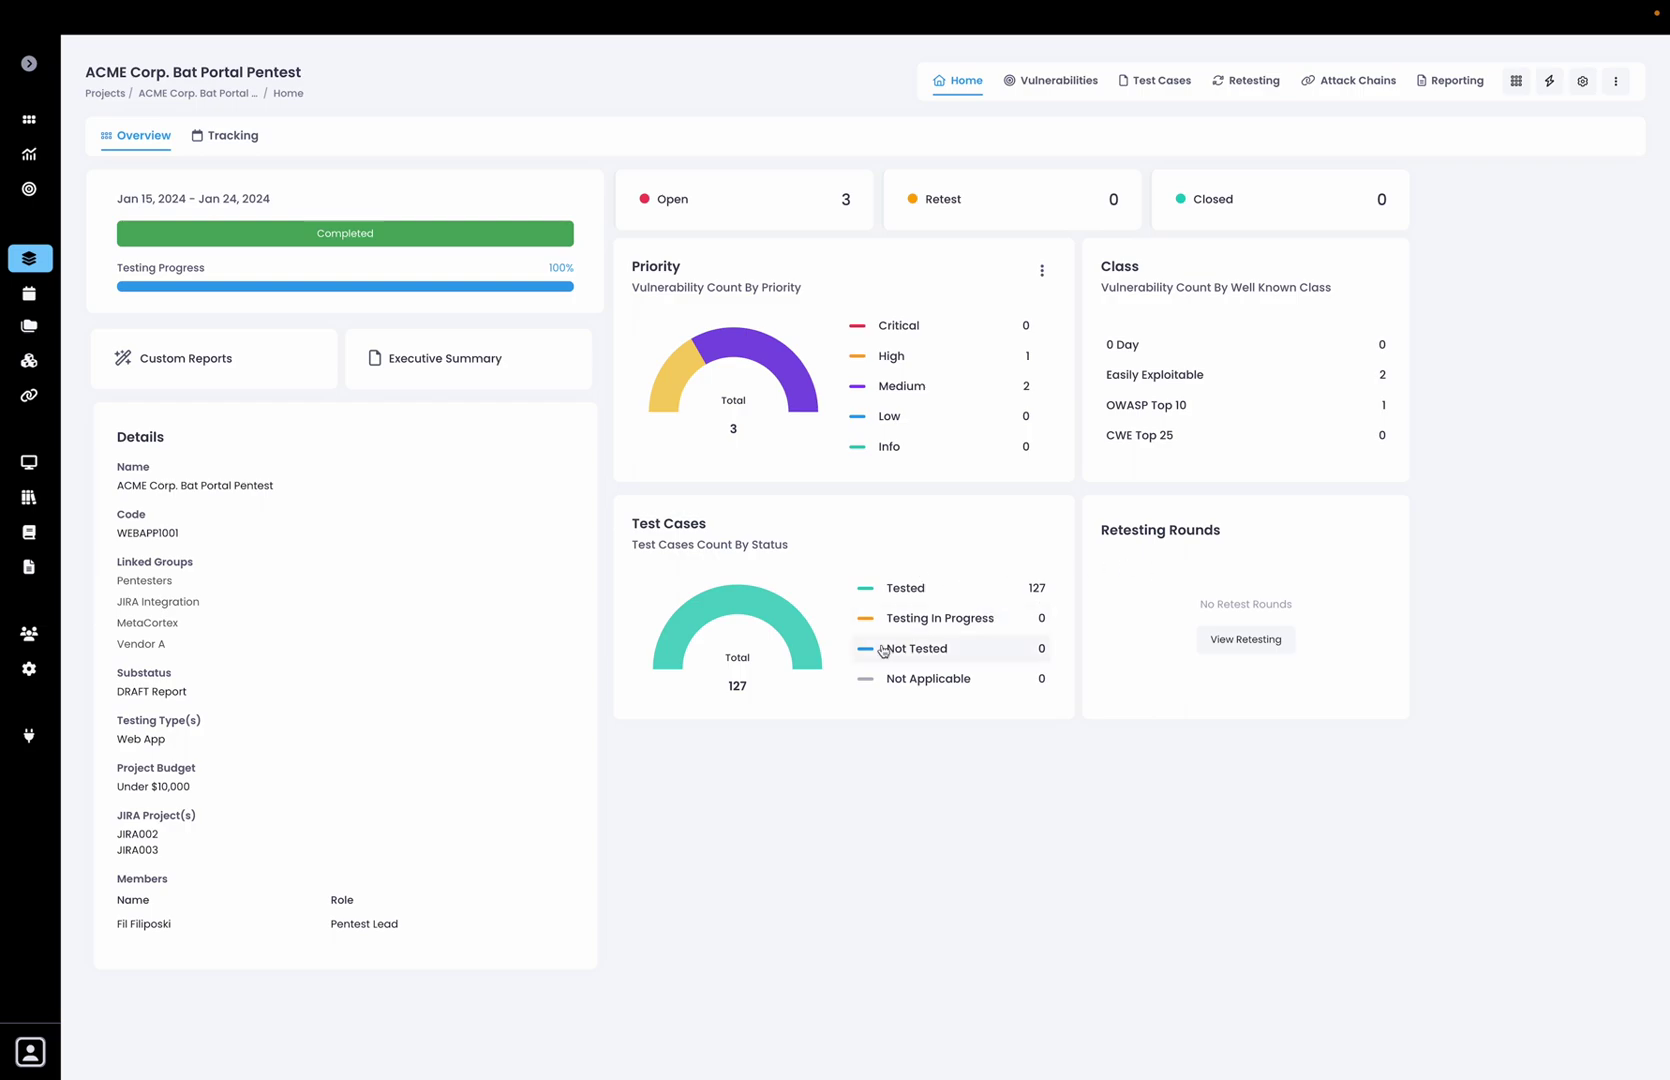
click(258, 931)
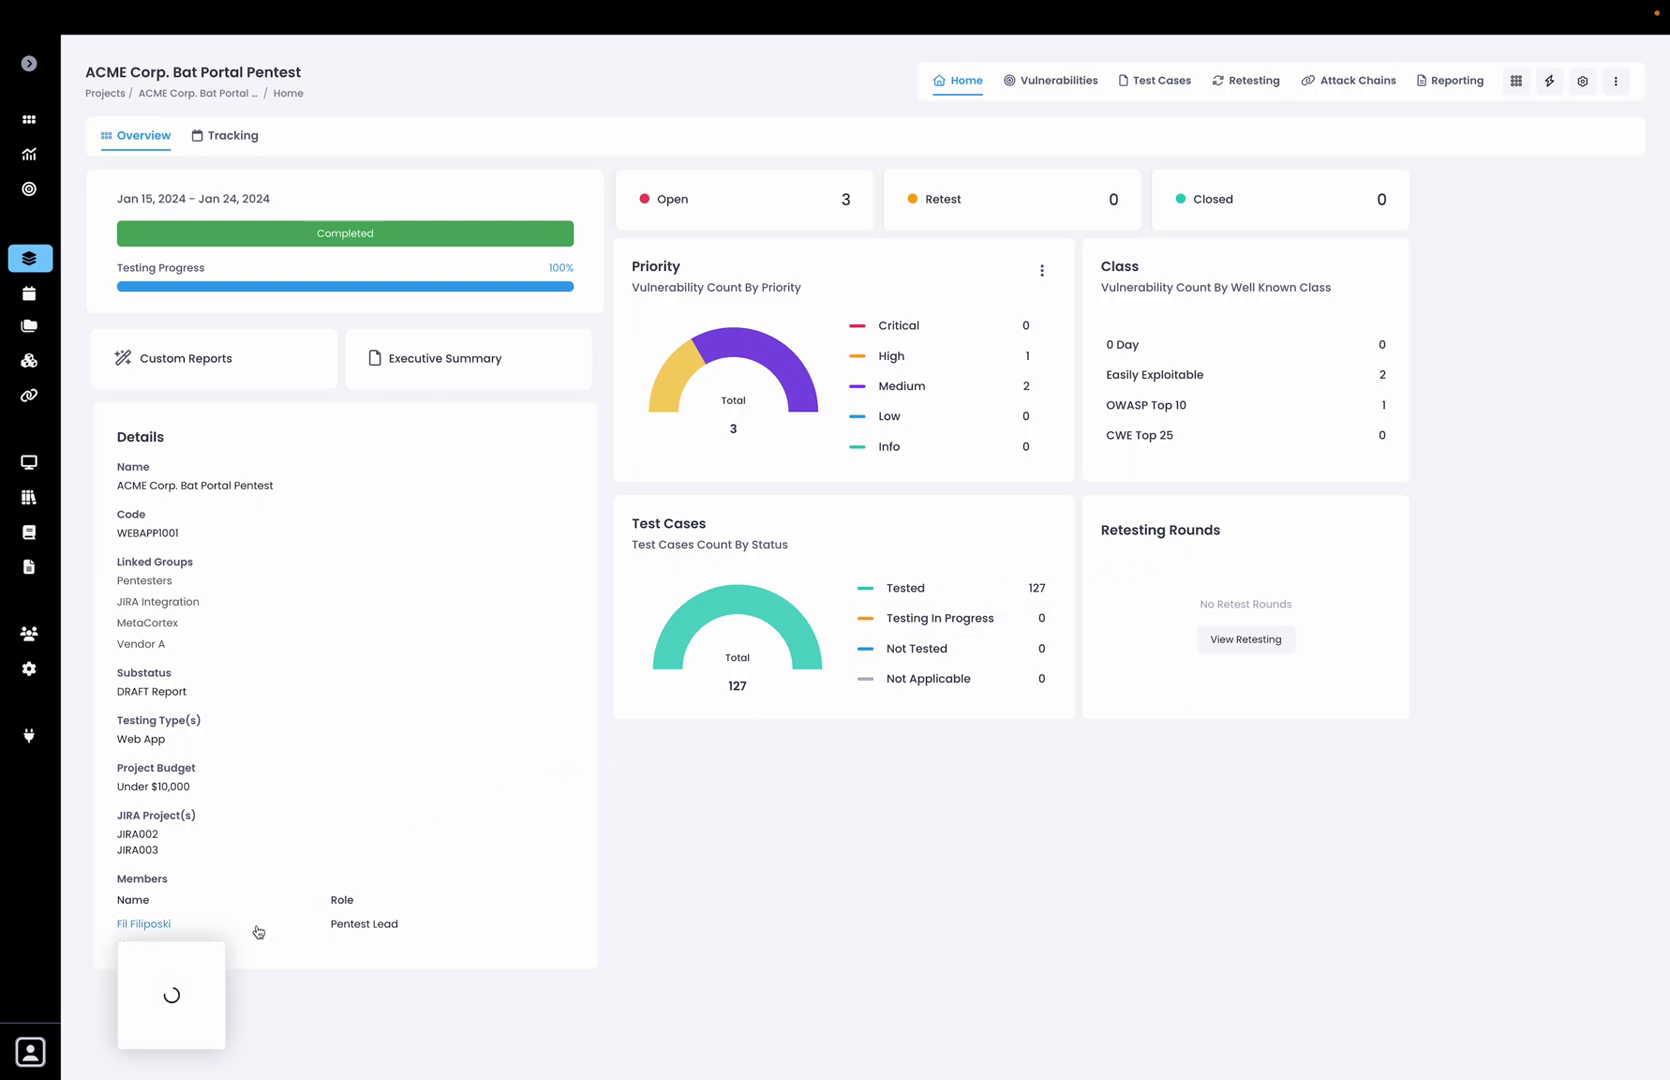
click(227, 140)
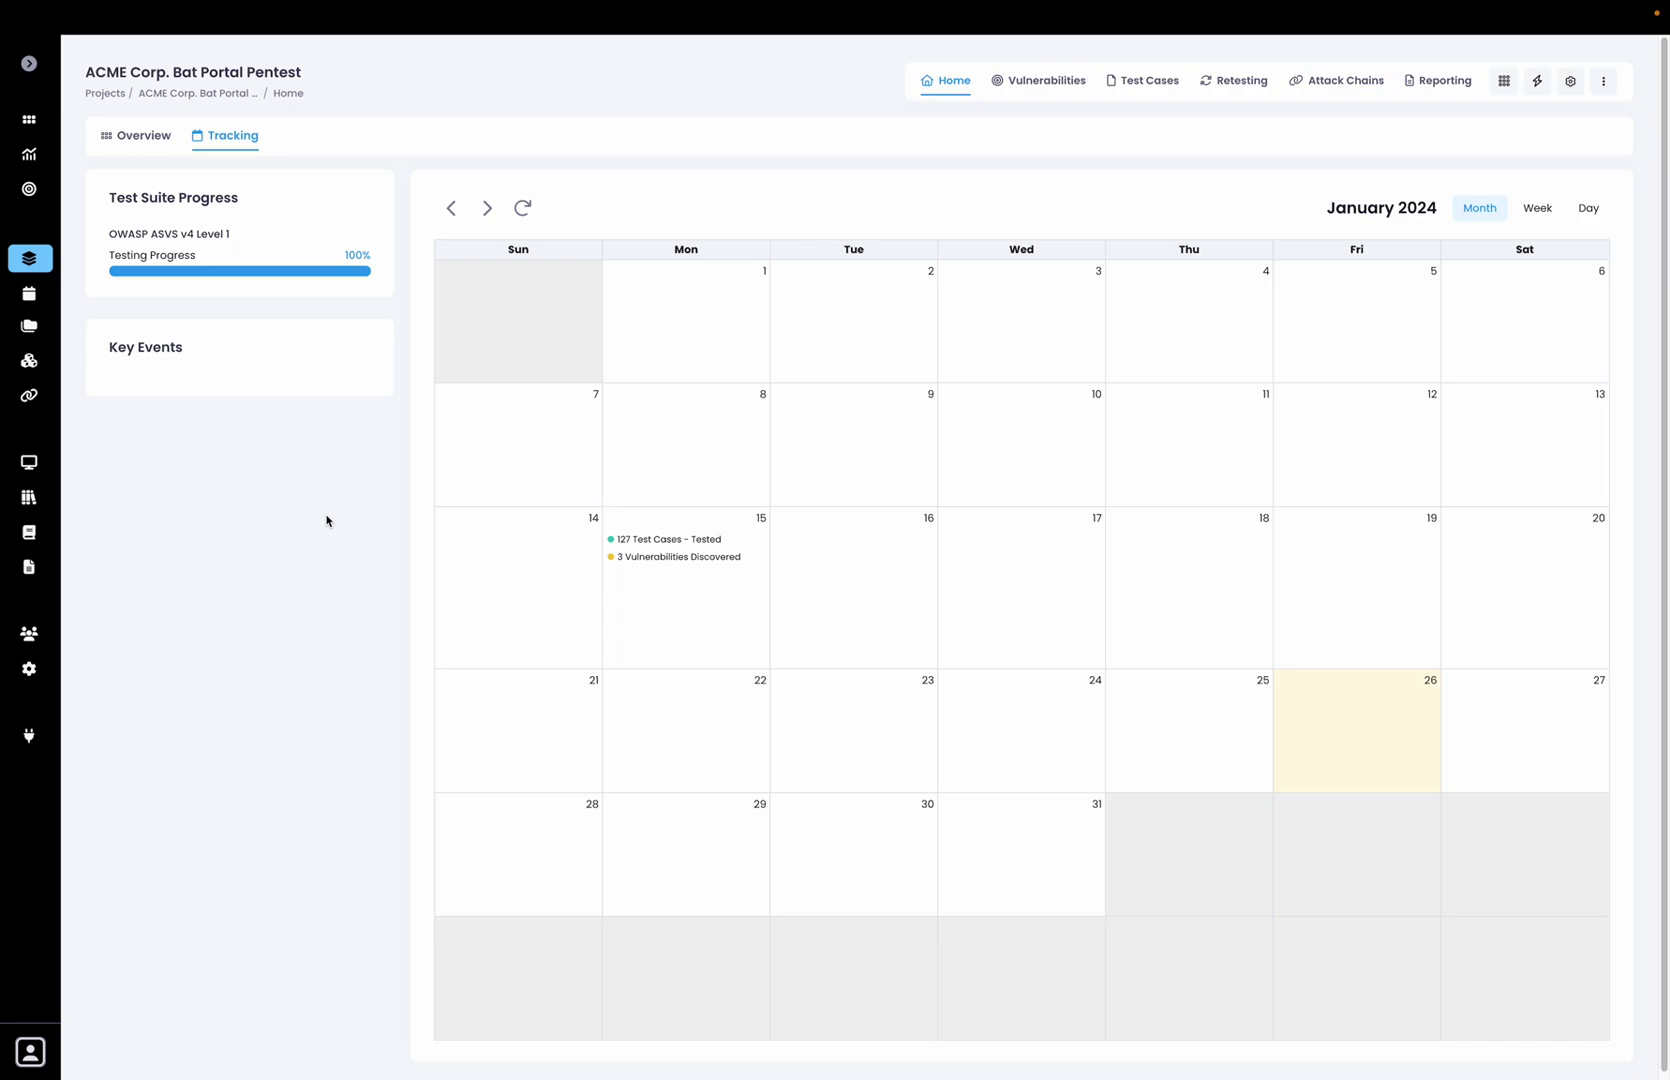
Step: Browse the project's Scope assets and add-asset options, then the Workspace's Test Credentials item
click(1503, 88)
click(1501, 117)
click(1527, 152)
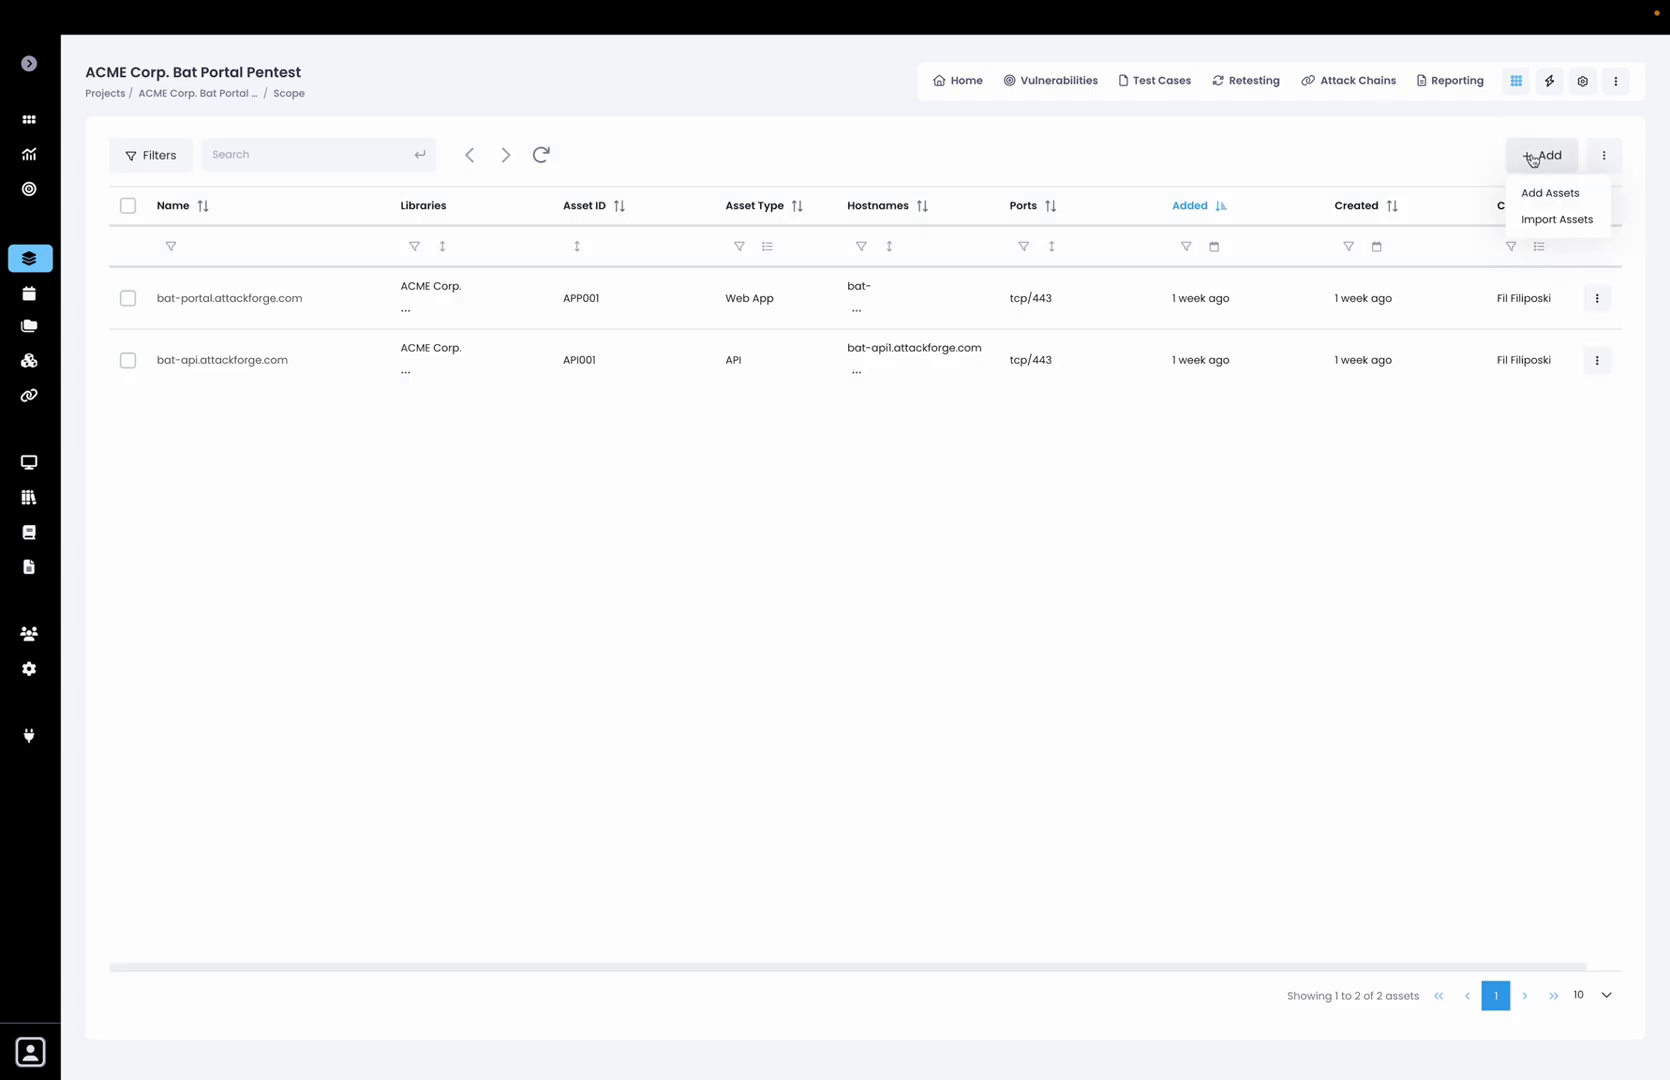
click(1517, 90)
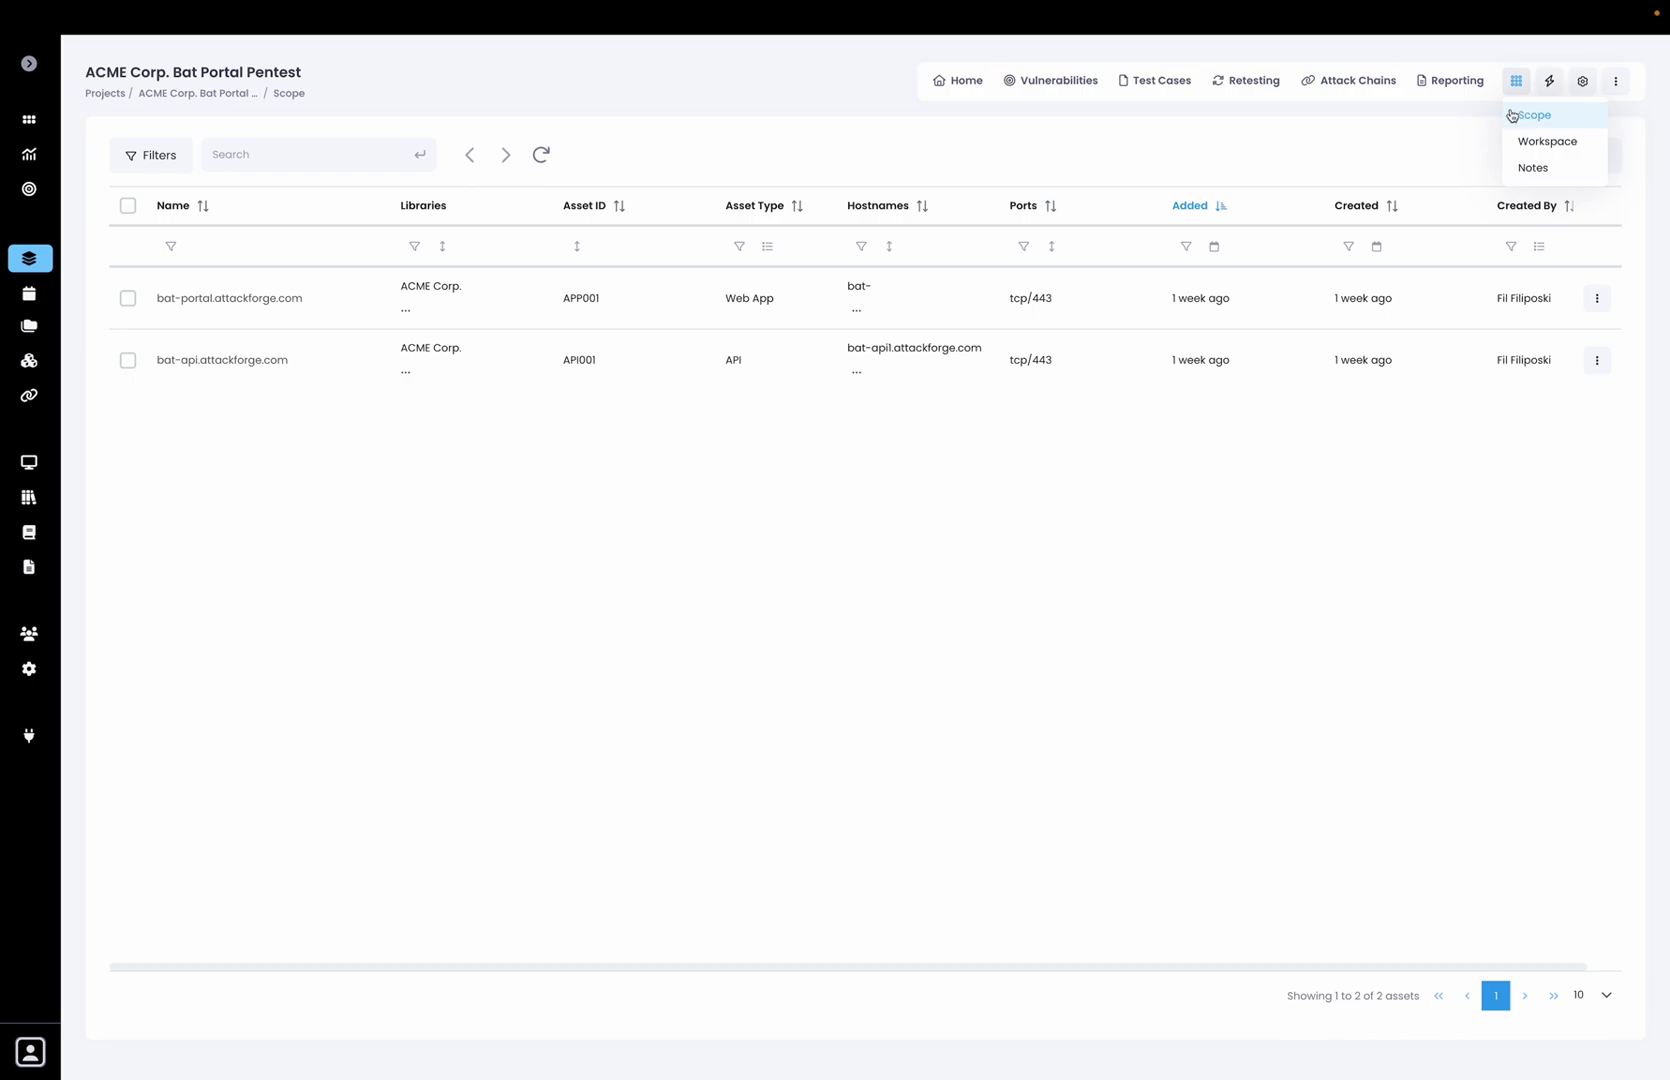
click(1527, 141)
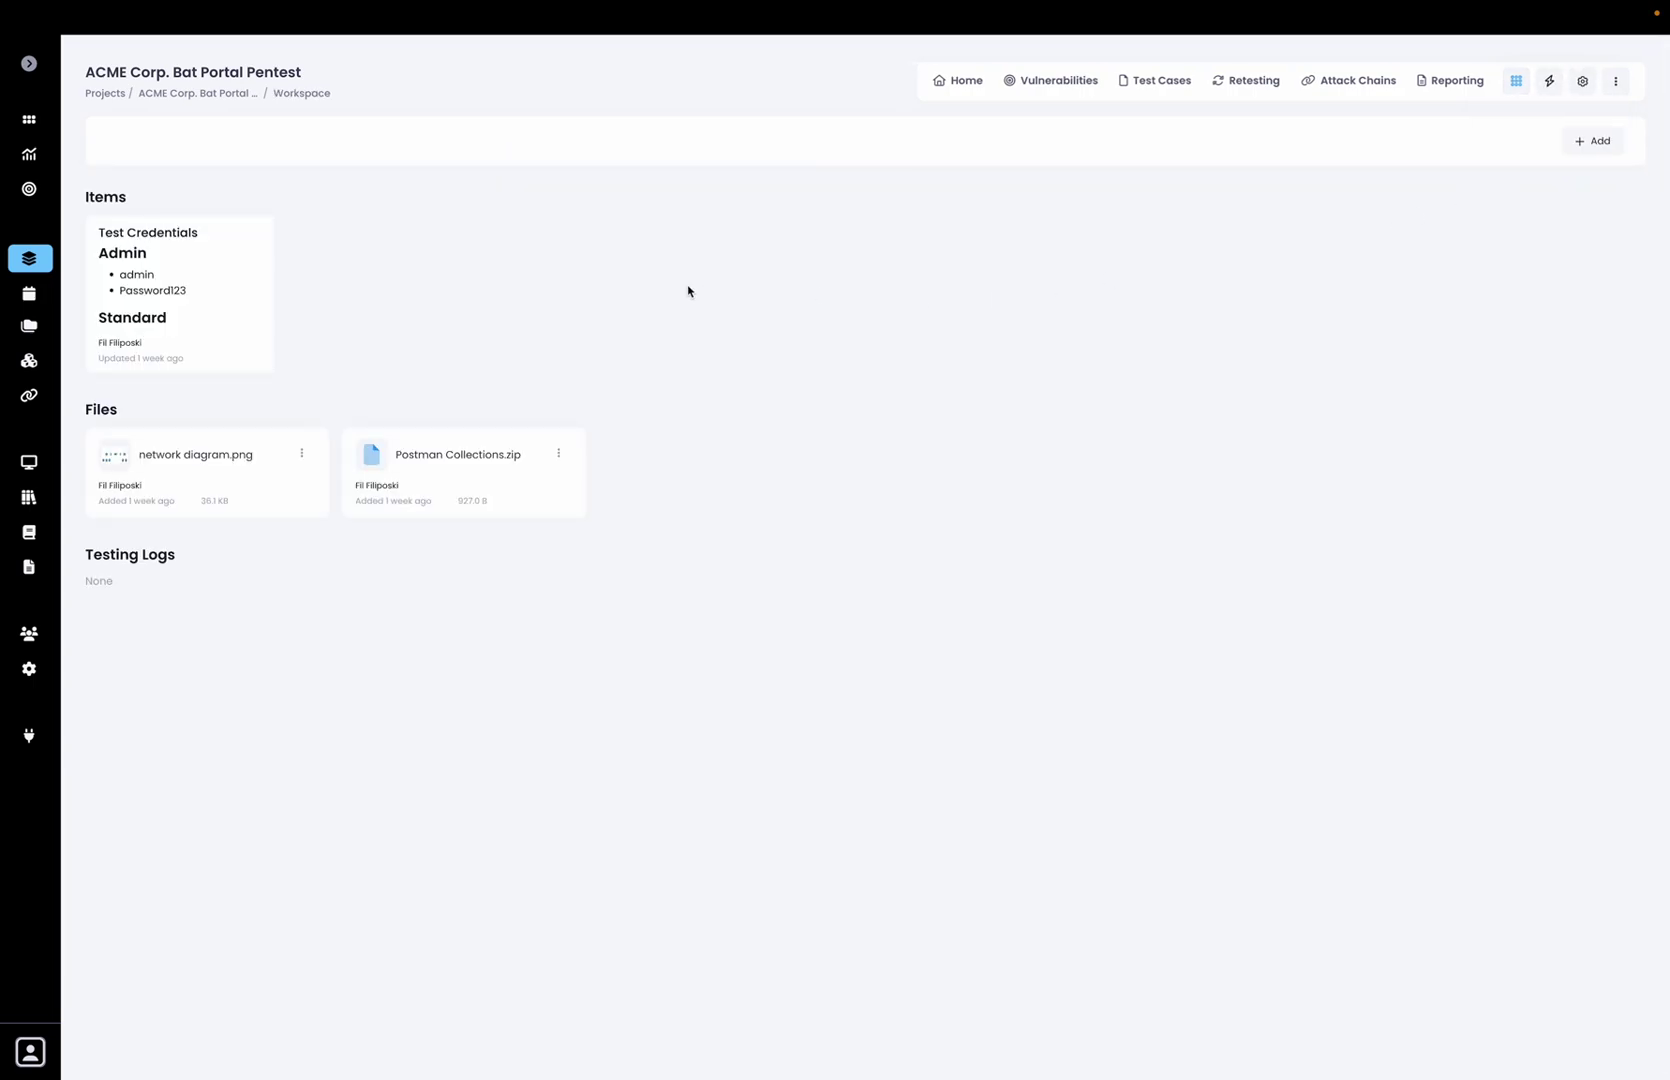
click(271, 285)
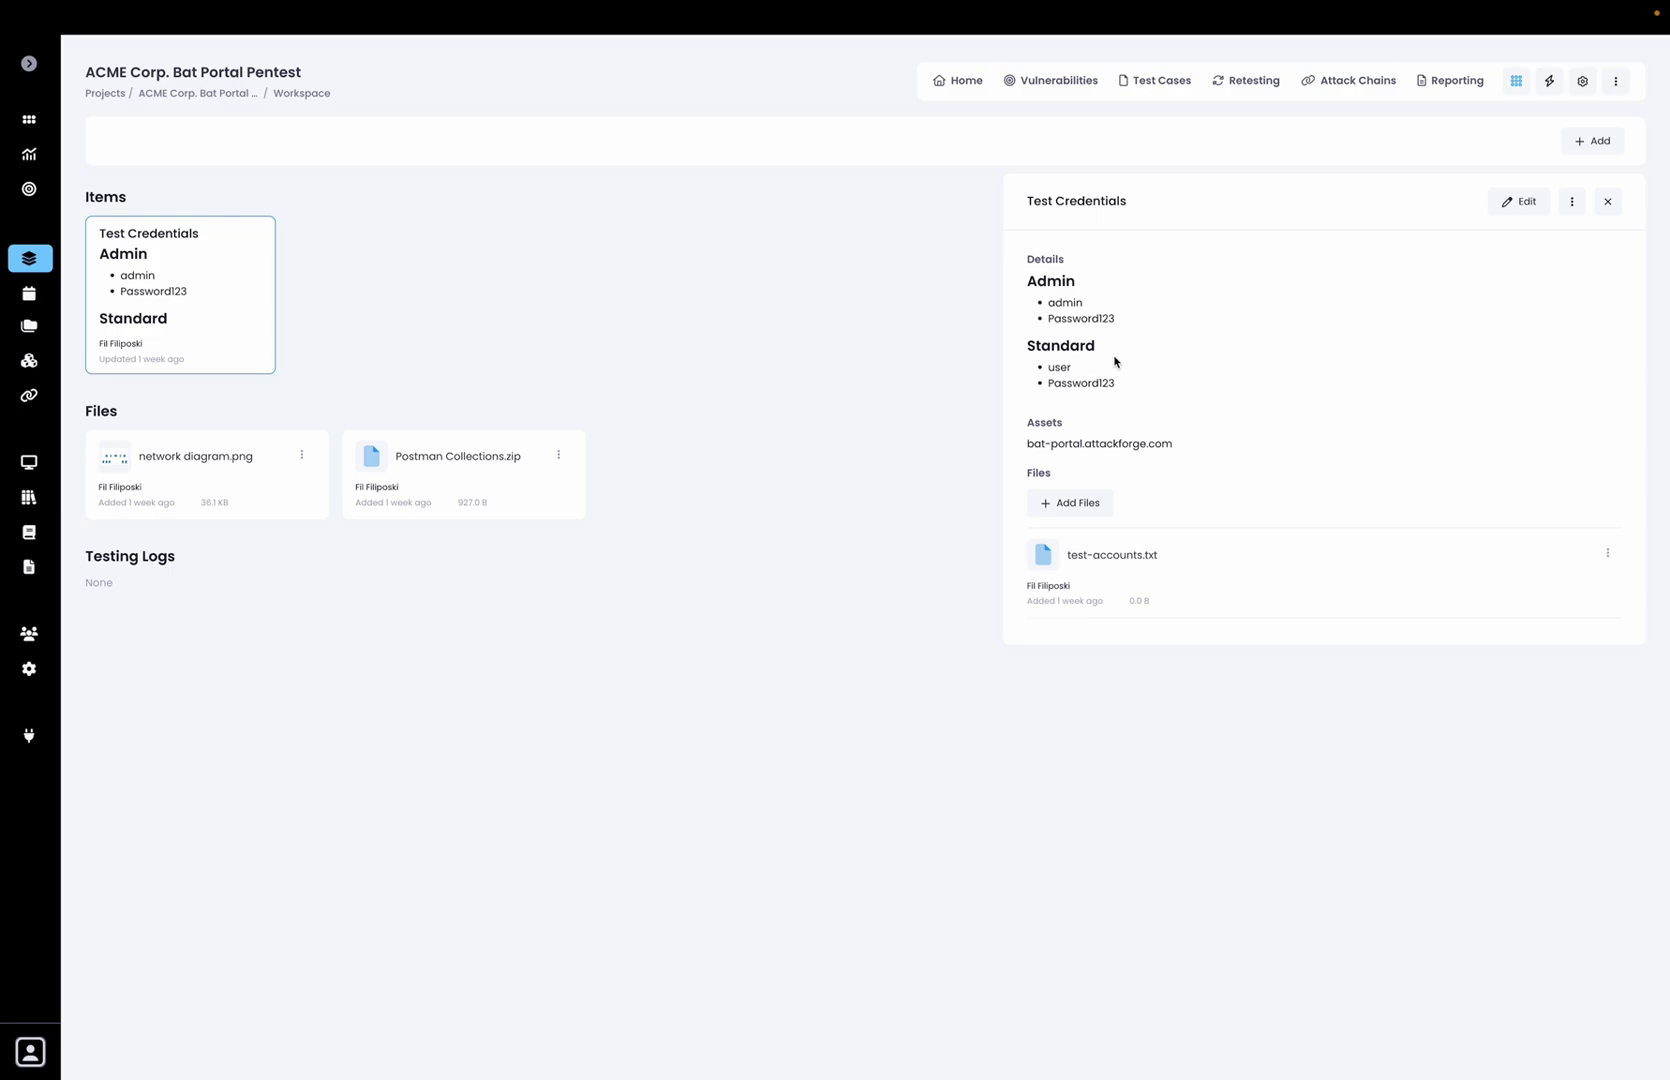
Step: Open the project Notes and read the note about the client's changed URLs
click(1511, 86)
click(1532, 166)
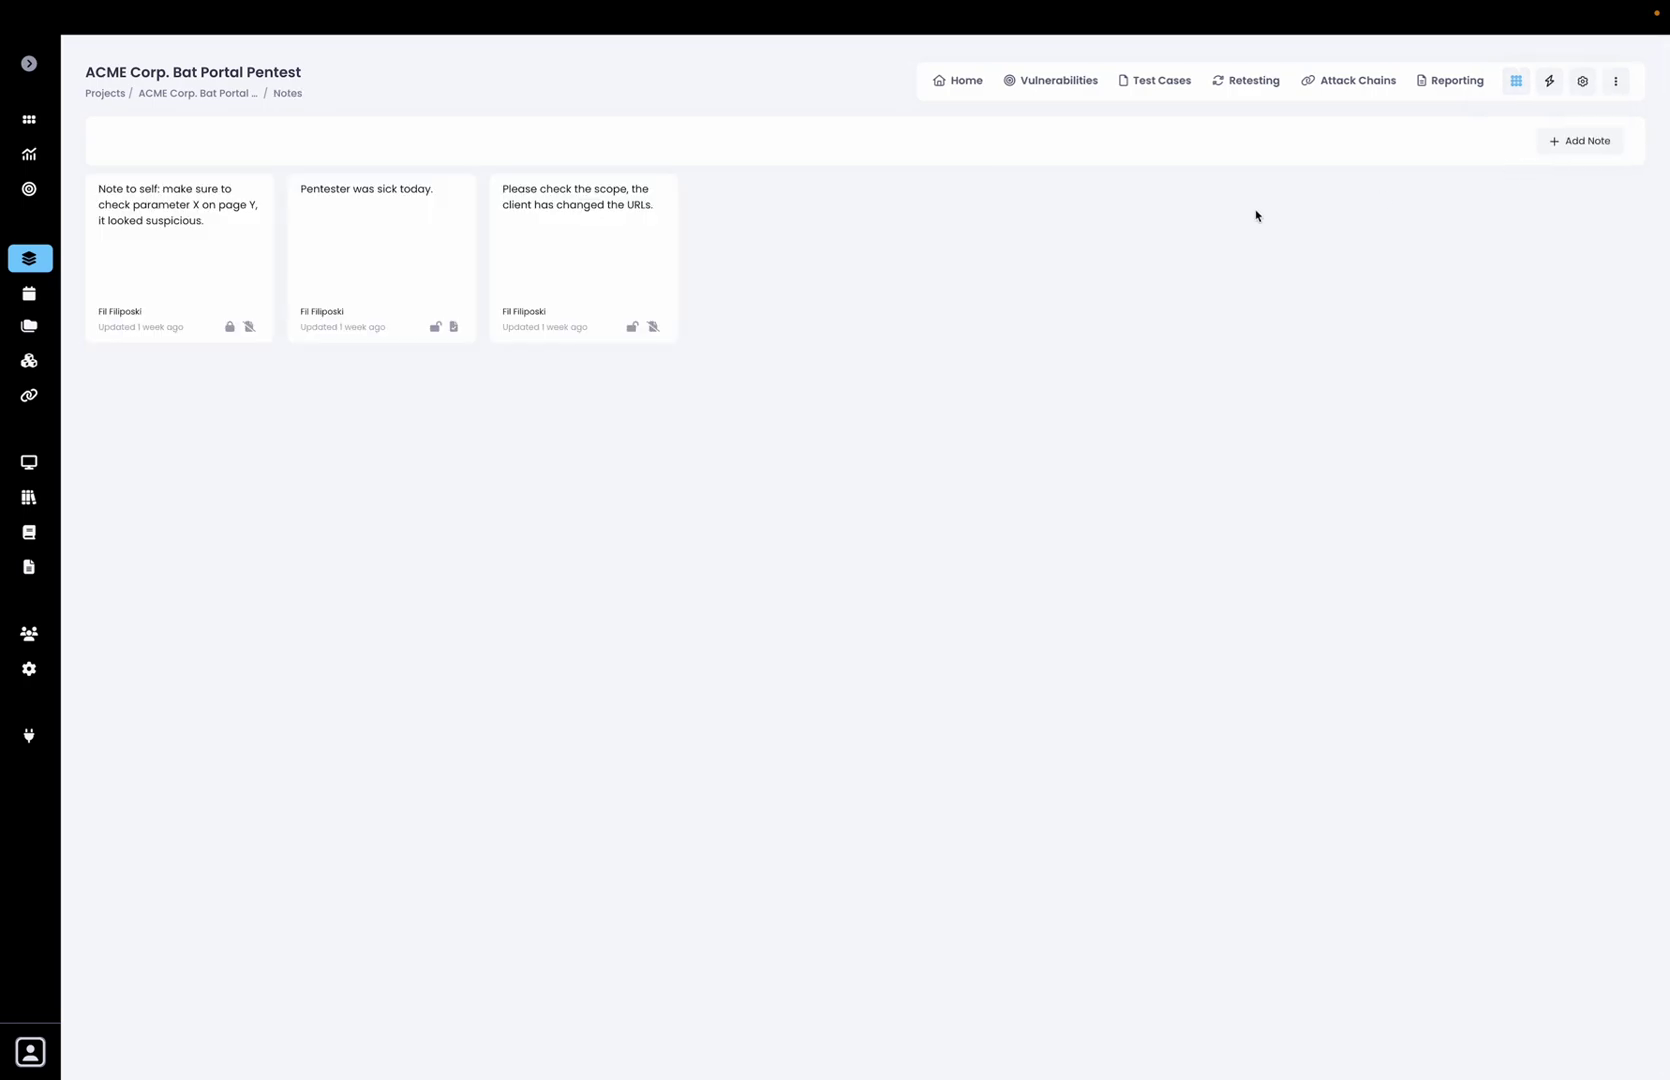
click(598, 235)
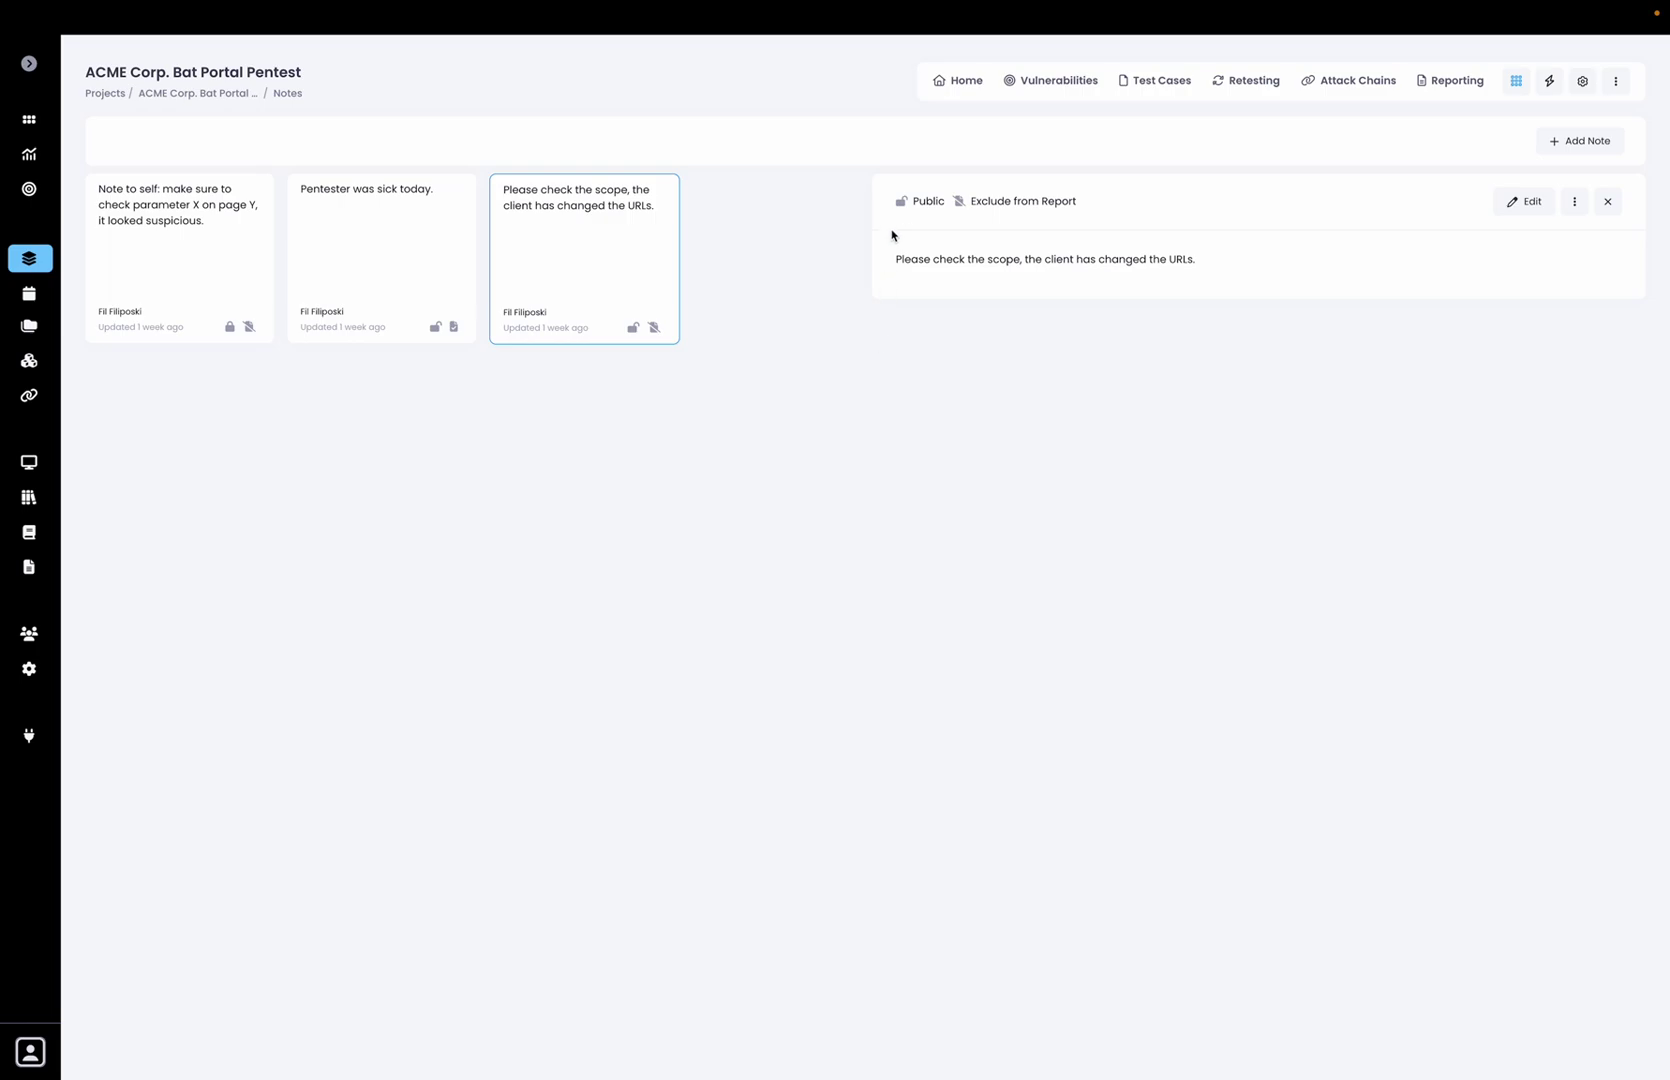
Step: From the project Home, send the Daily Commencement Email to the team
click(950, 88)
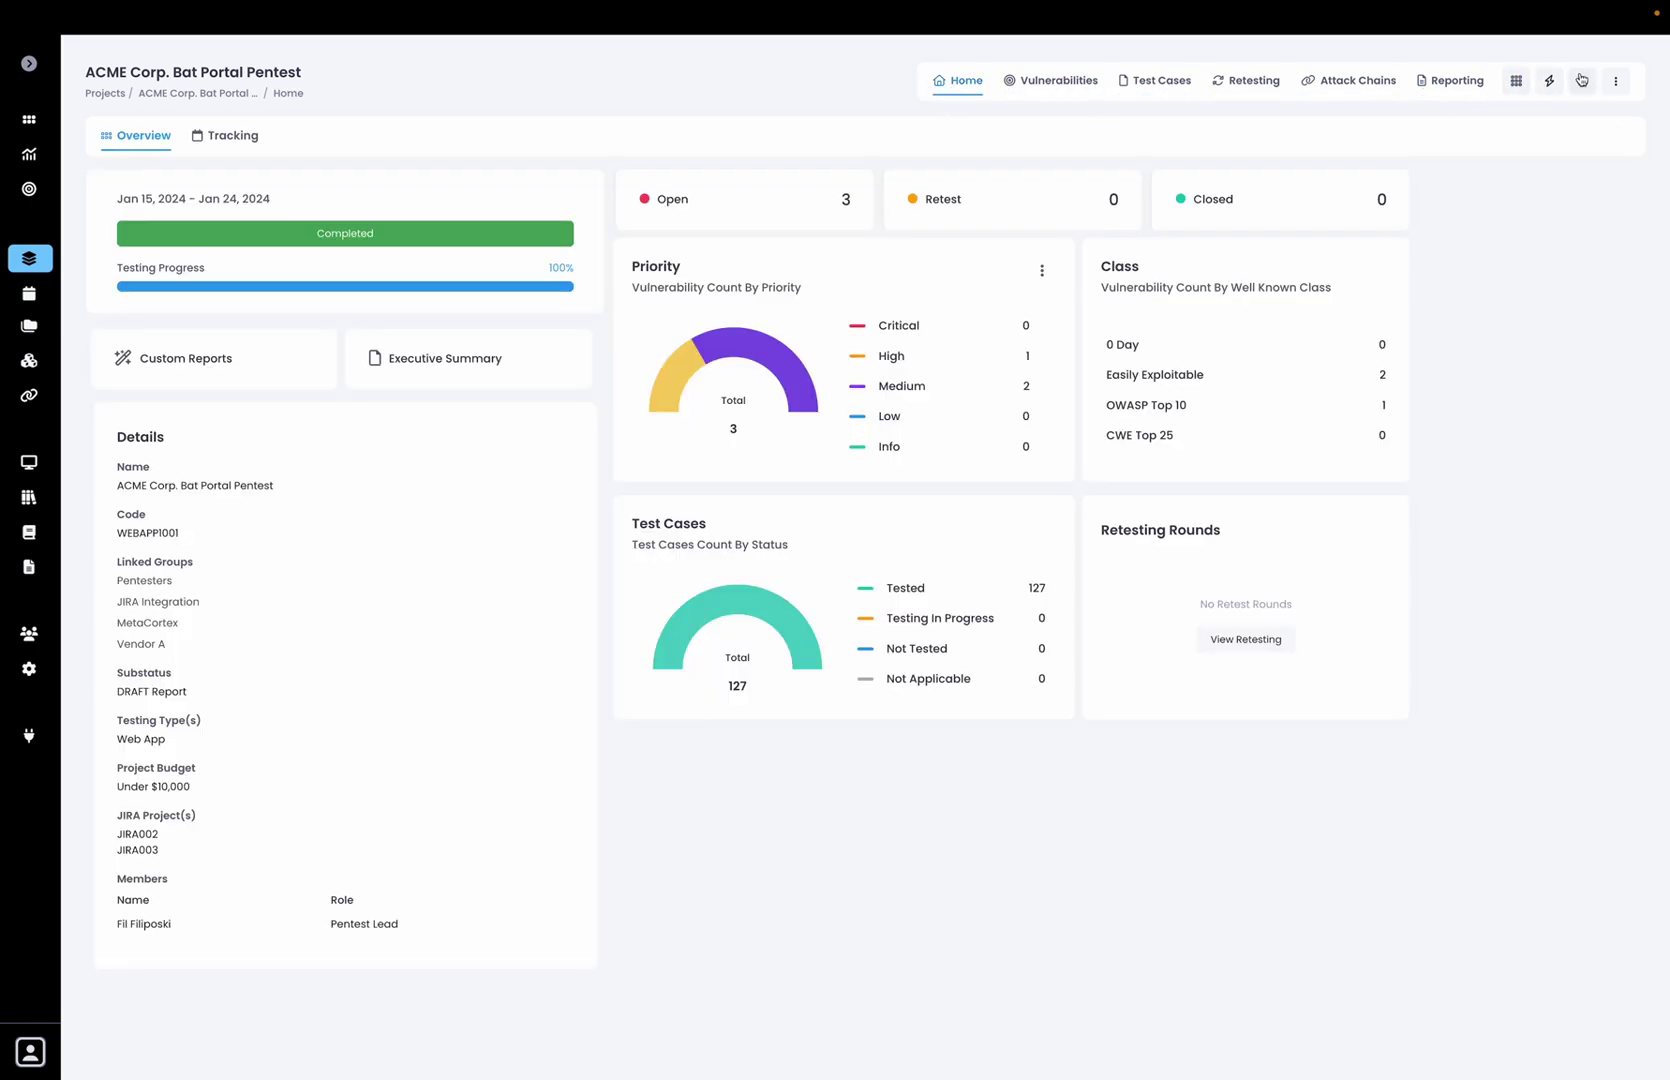
click(1615, 84)
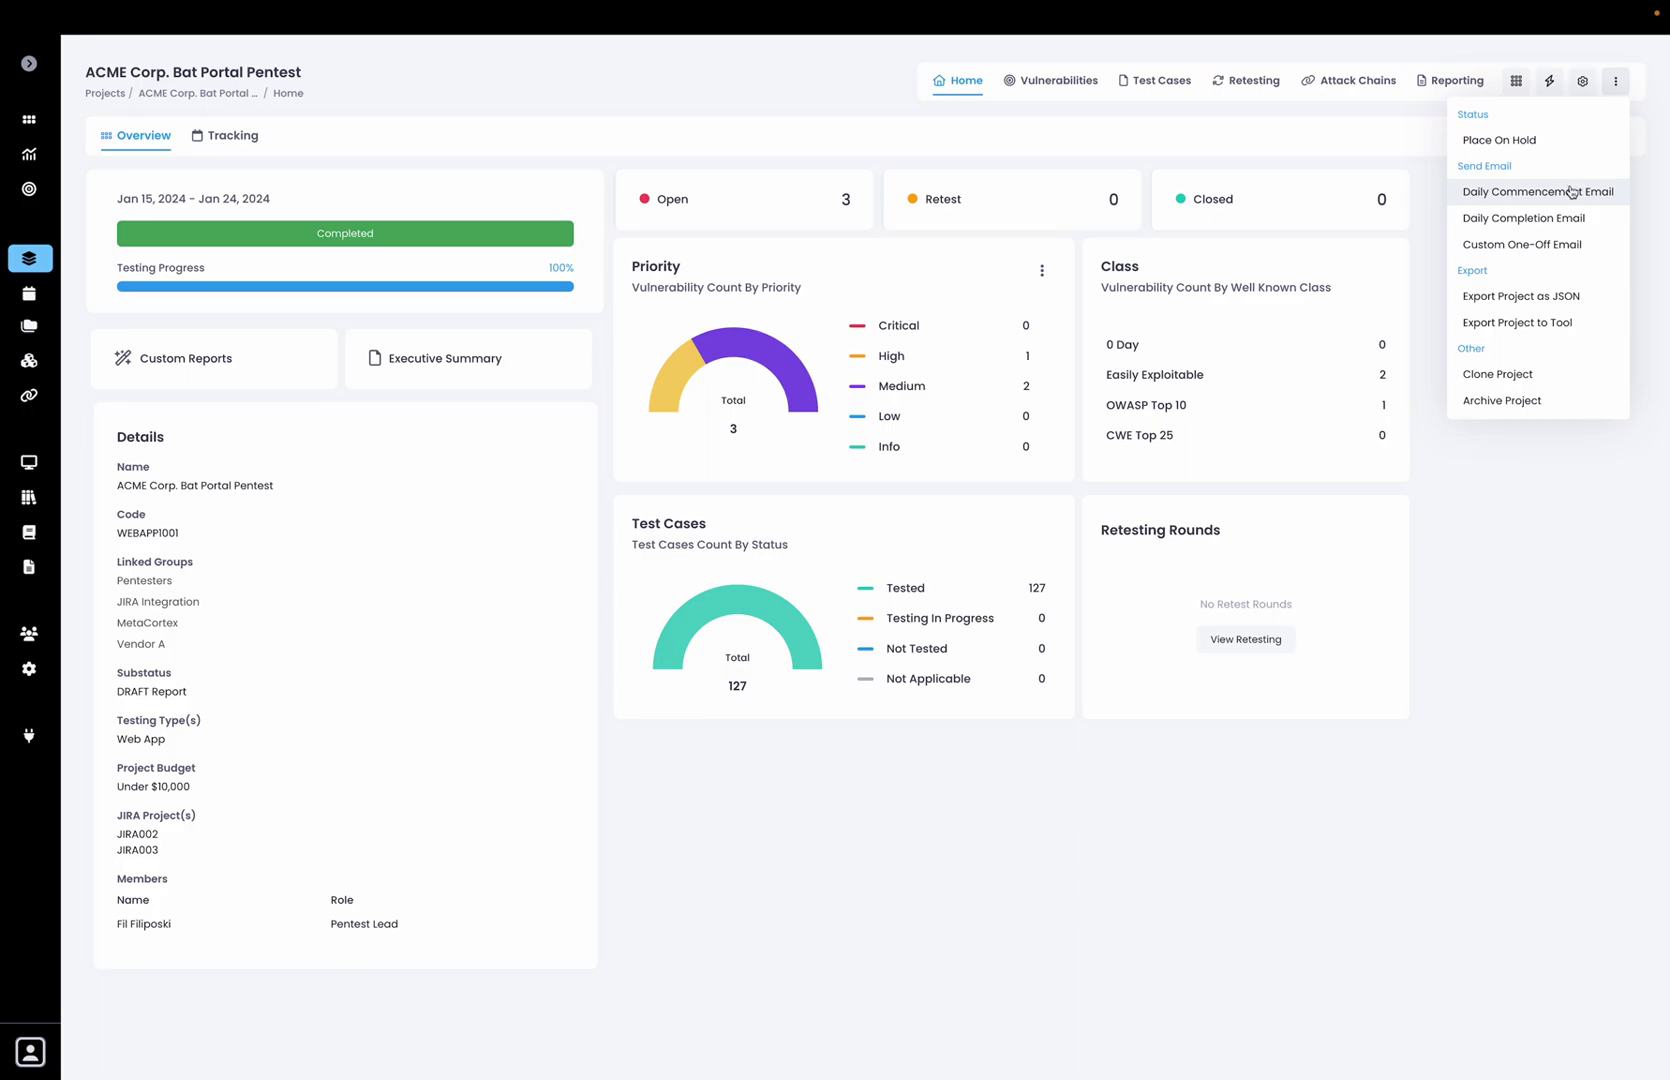
click(1571, 192)
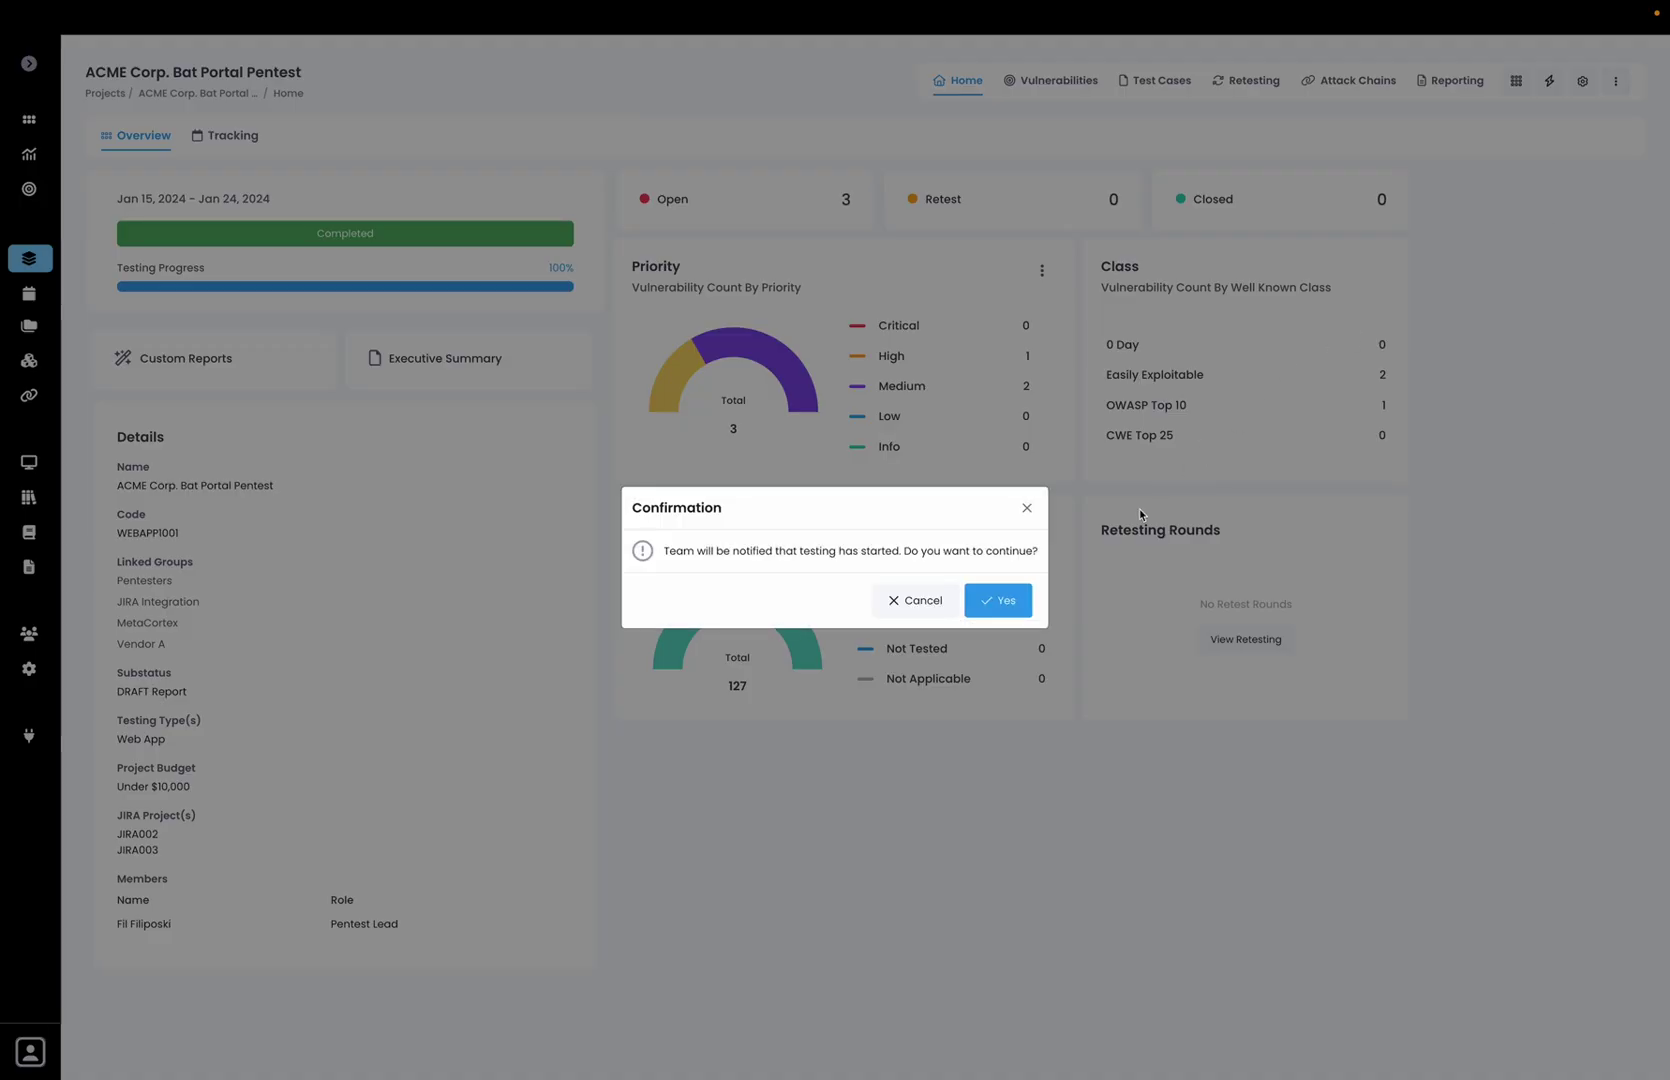
click(1010, 602)
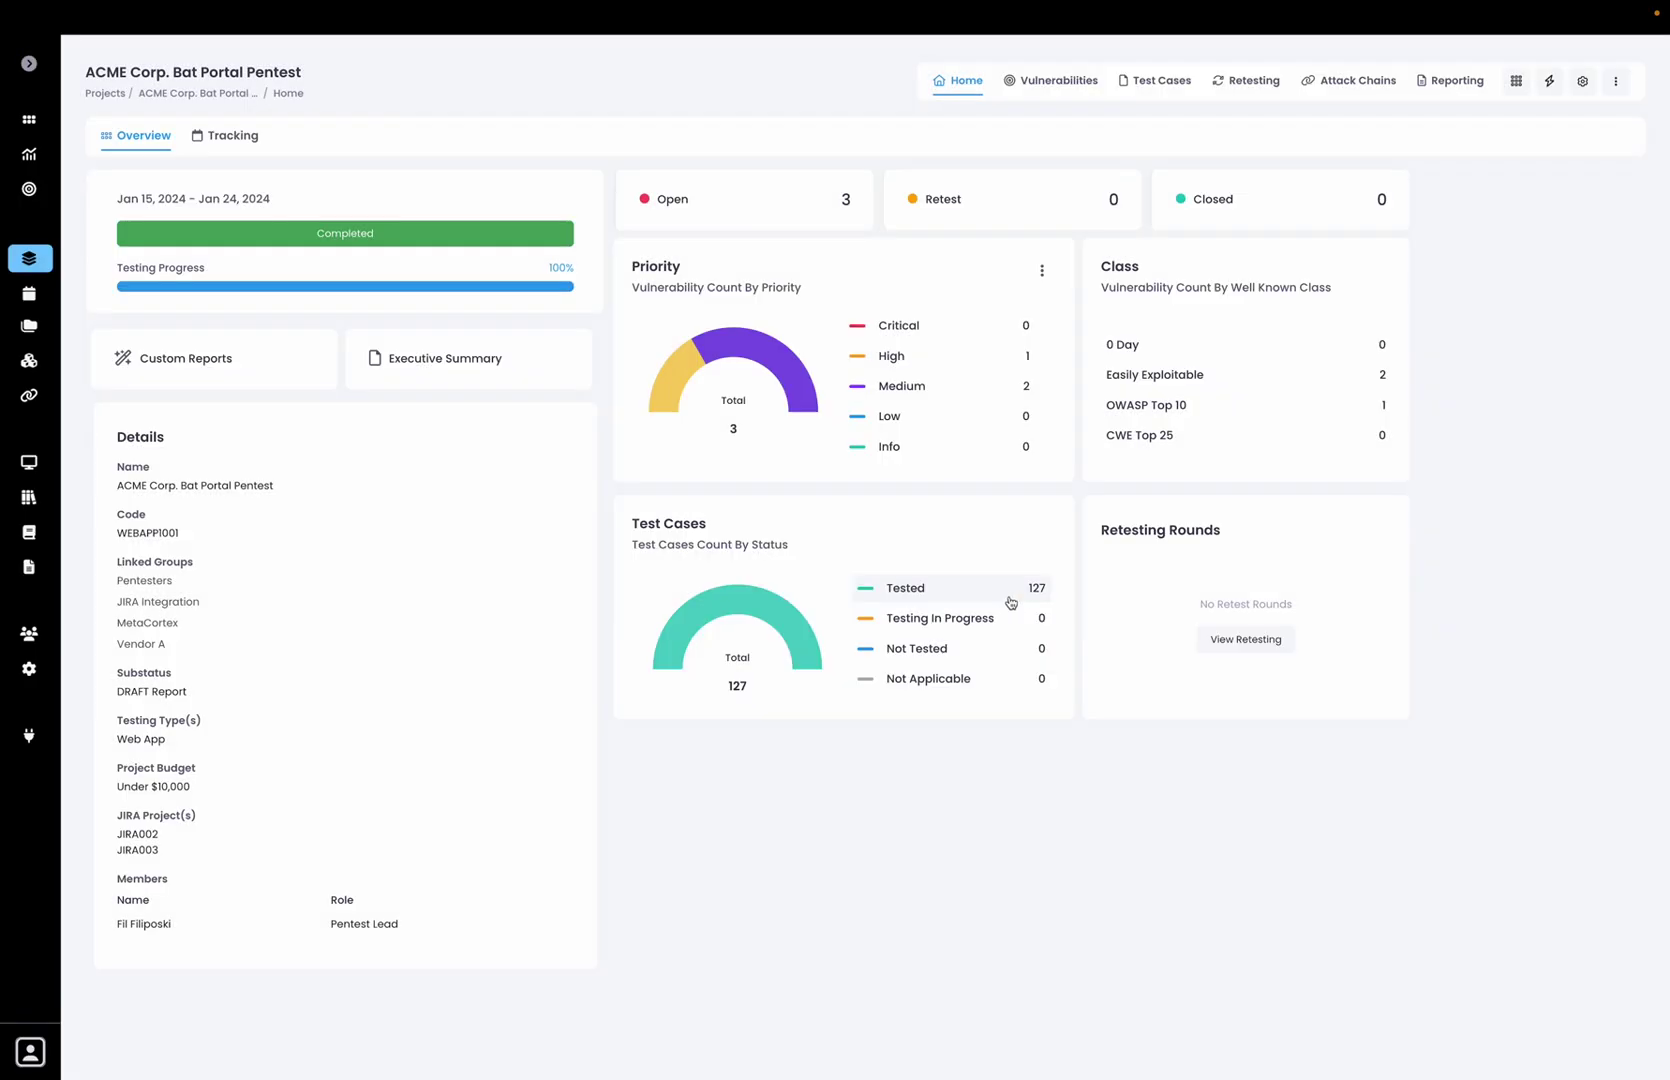
Step: Send the Daily Completion Email to notify the team that testing stopped
click(1616, 81)
click(1524, 218)
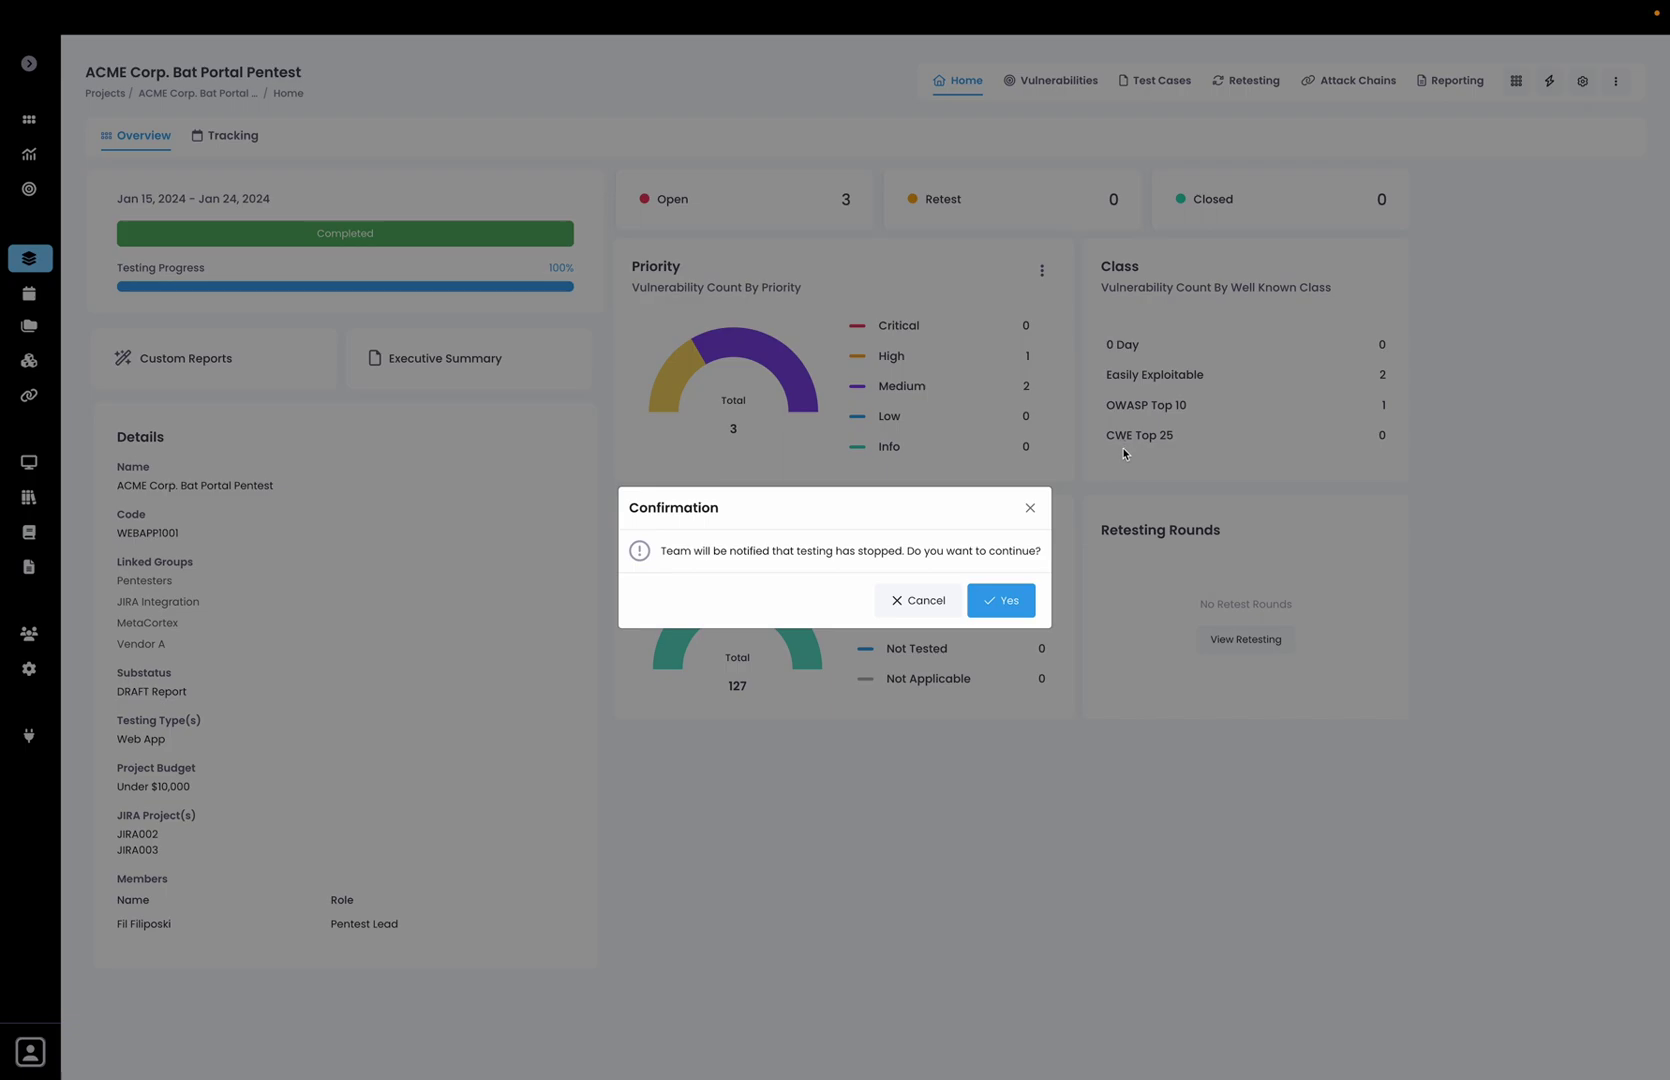
click(1003, 600)
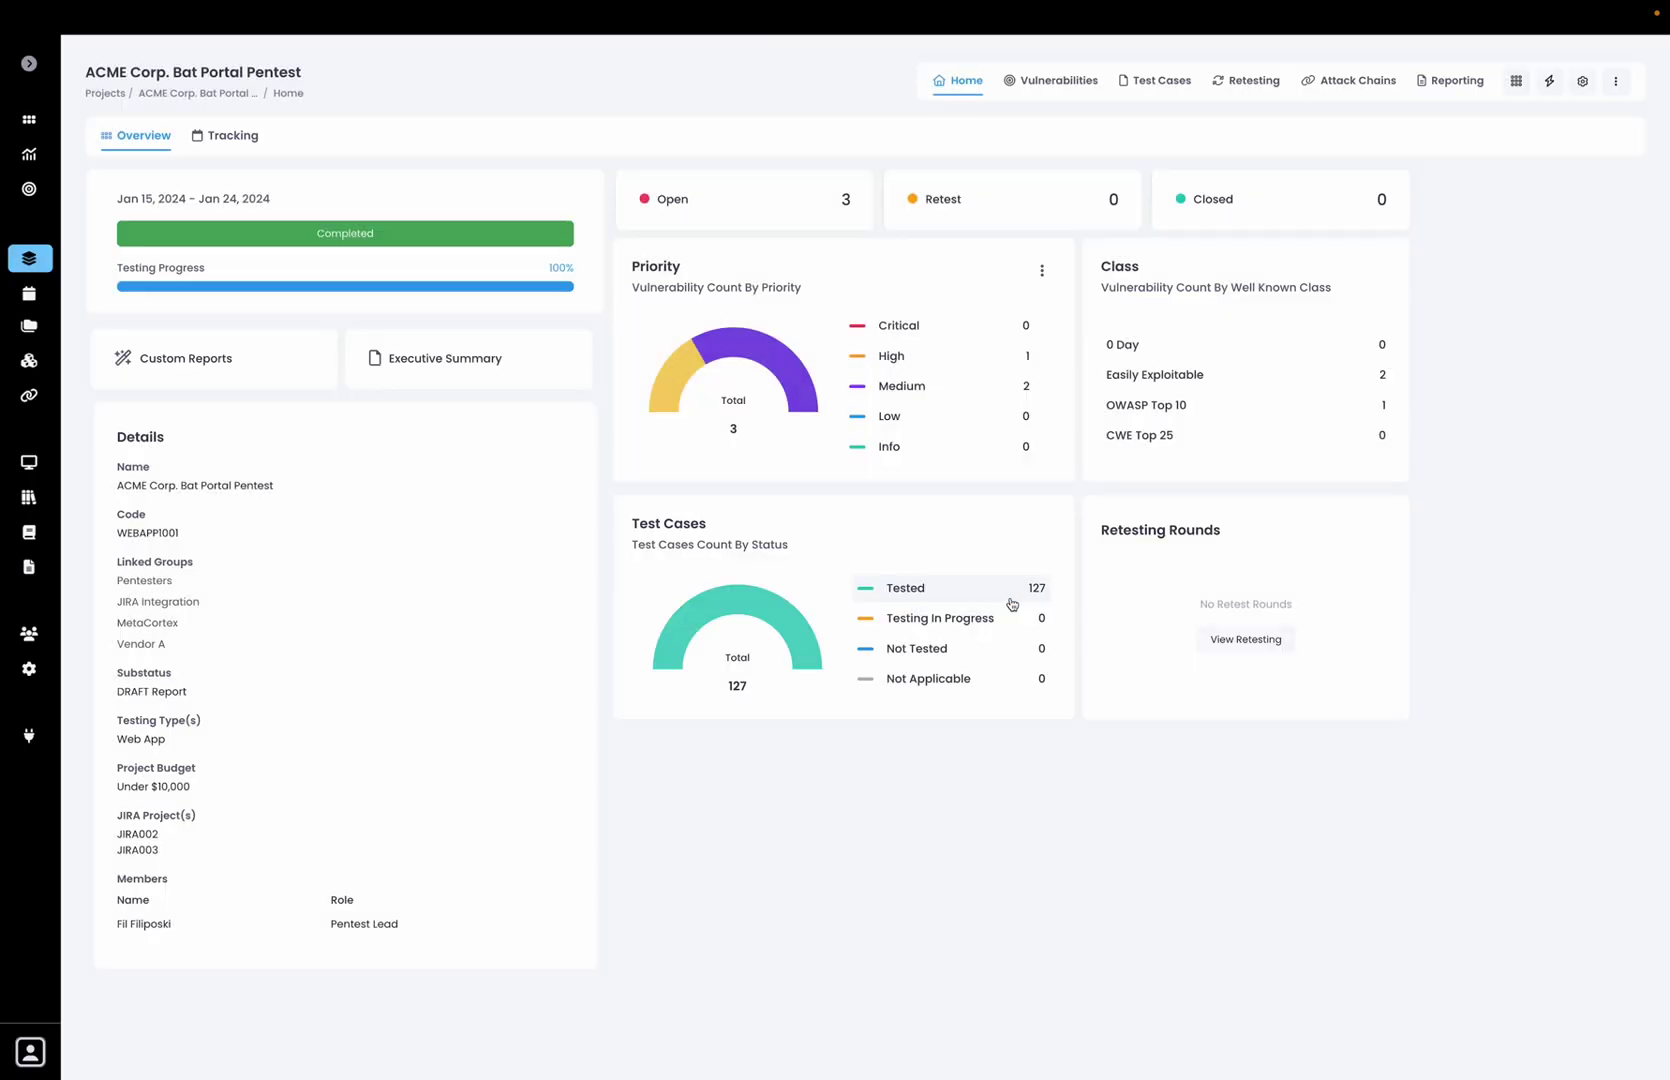
click(1615, 84)
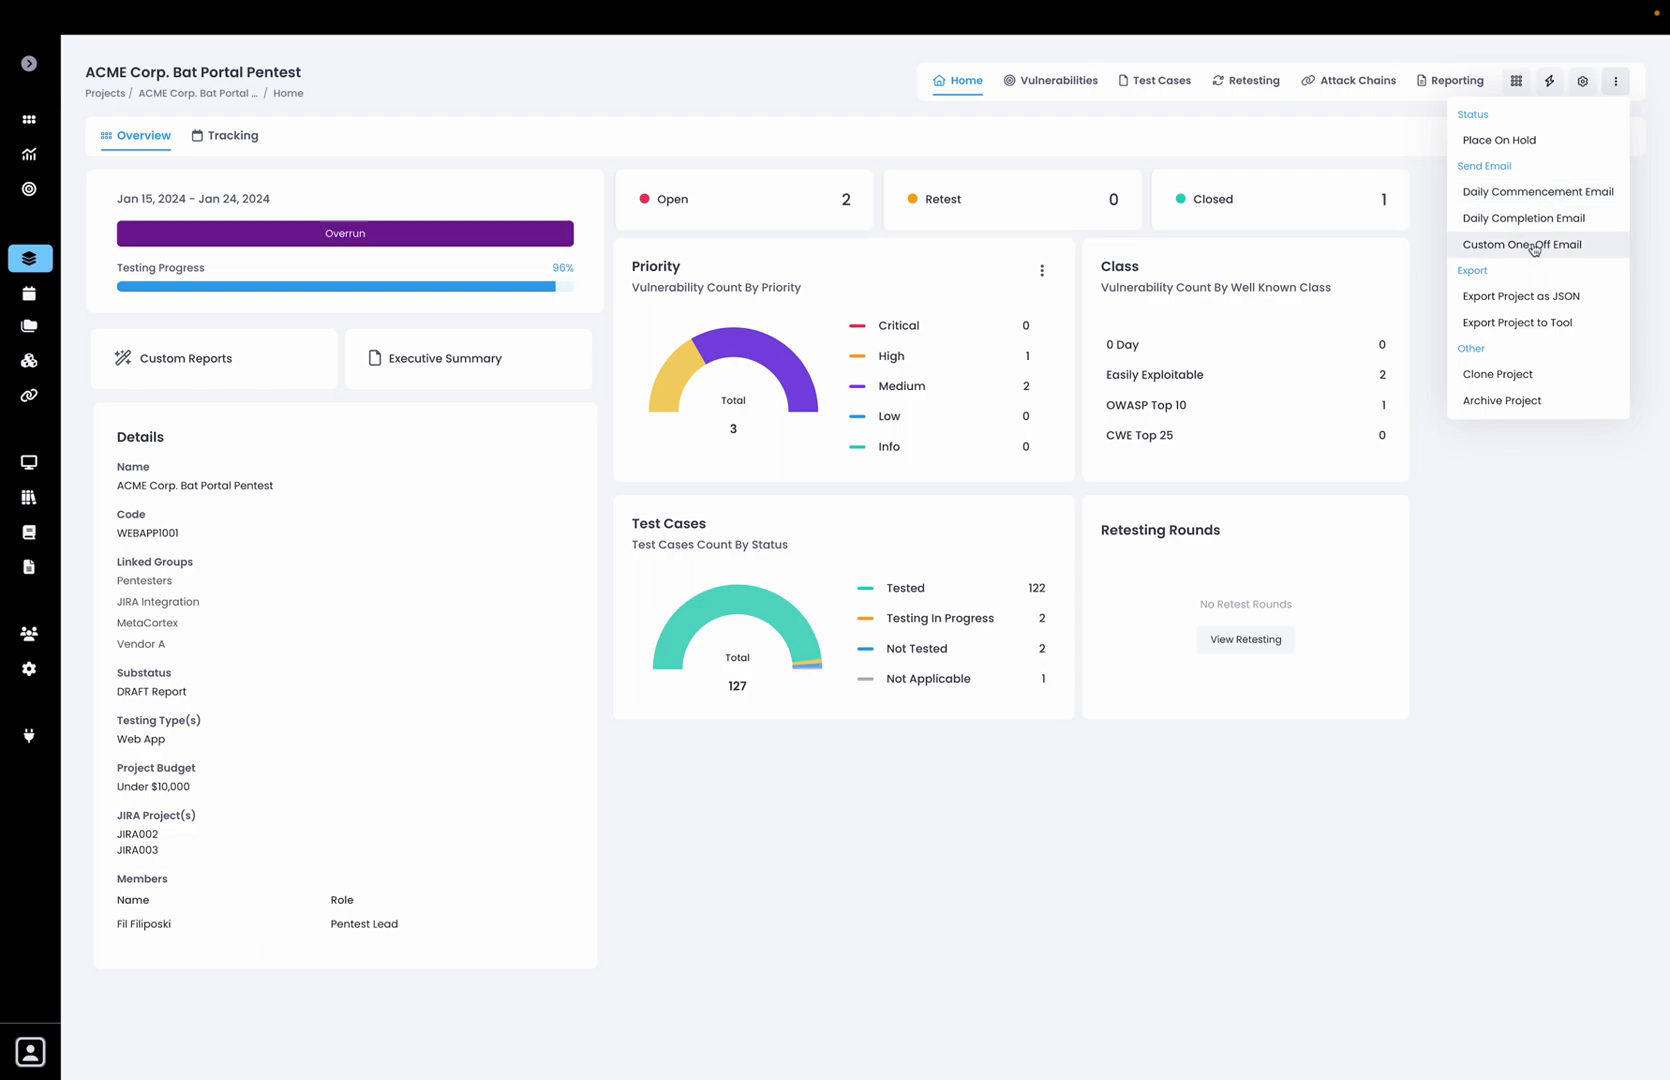
Step: Open the 127 Test Cases and cancel a status edit on test case 1.1, leaving it Tested
click(1172, 92)
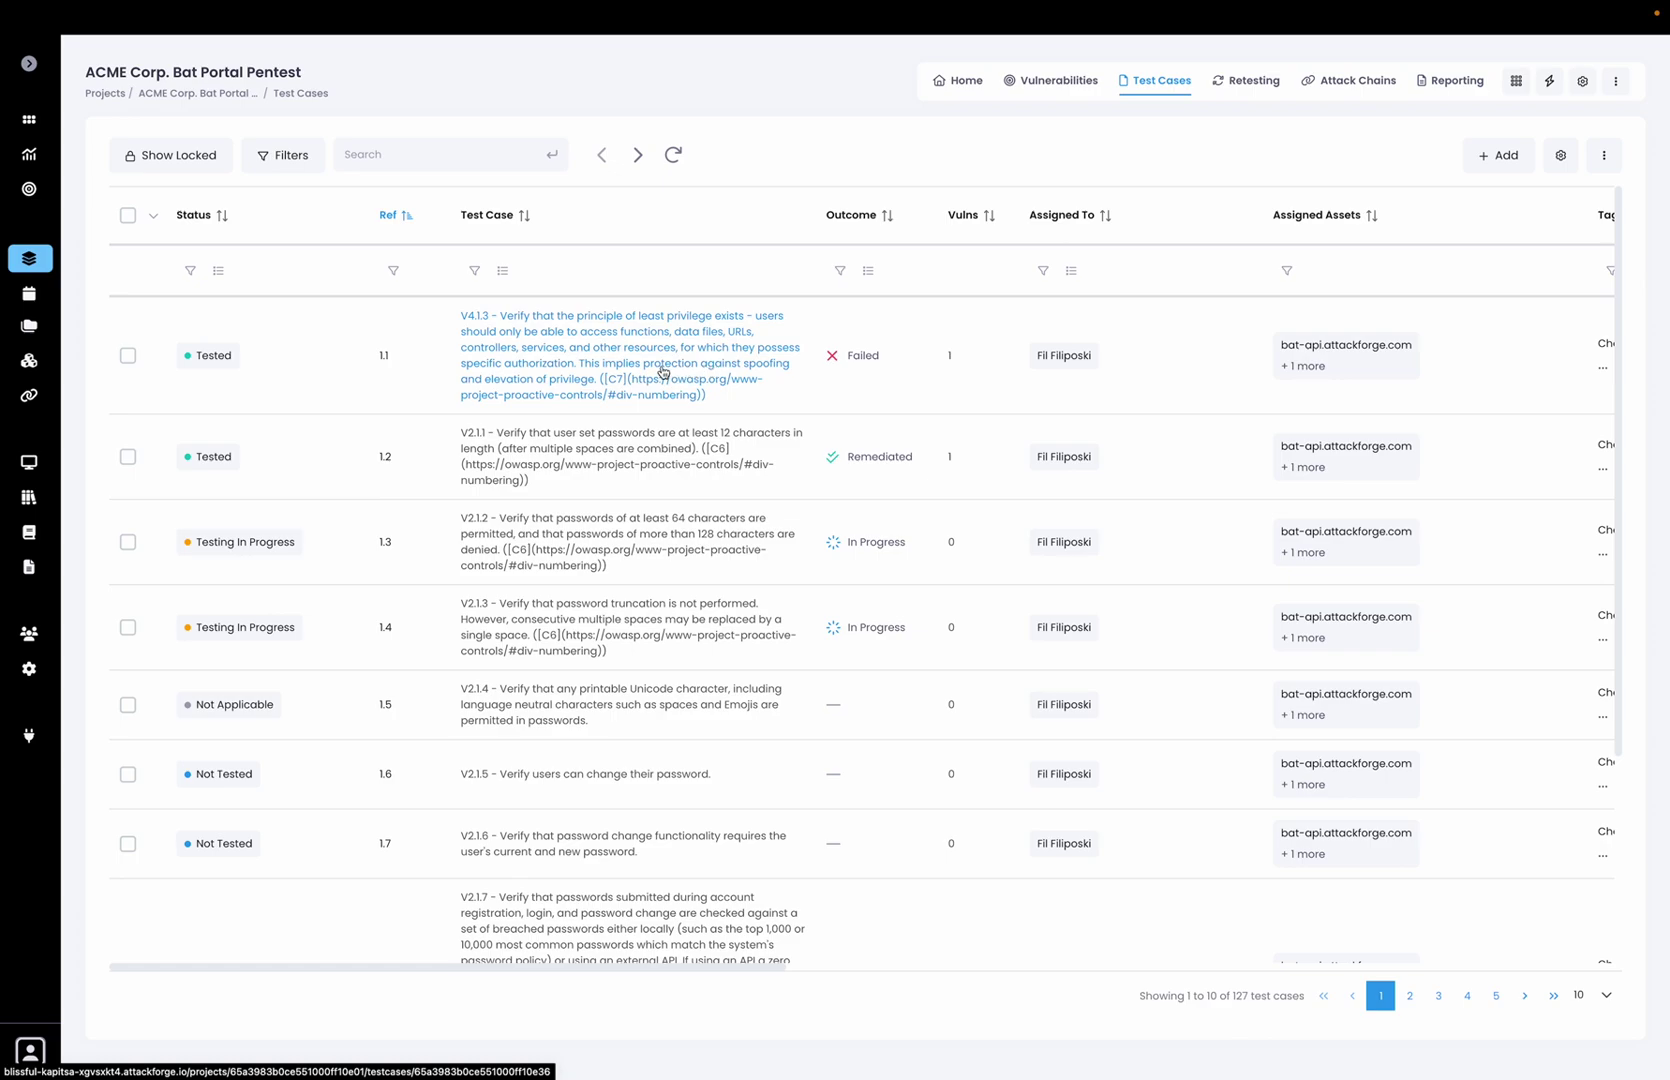
click(213, 355)
click(217, 357)
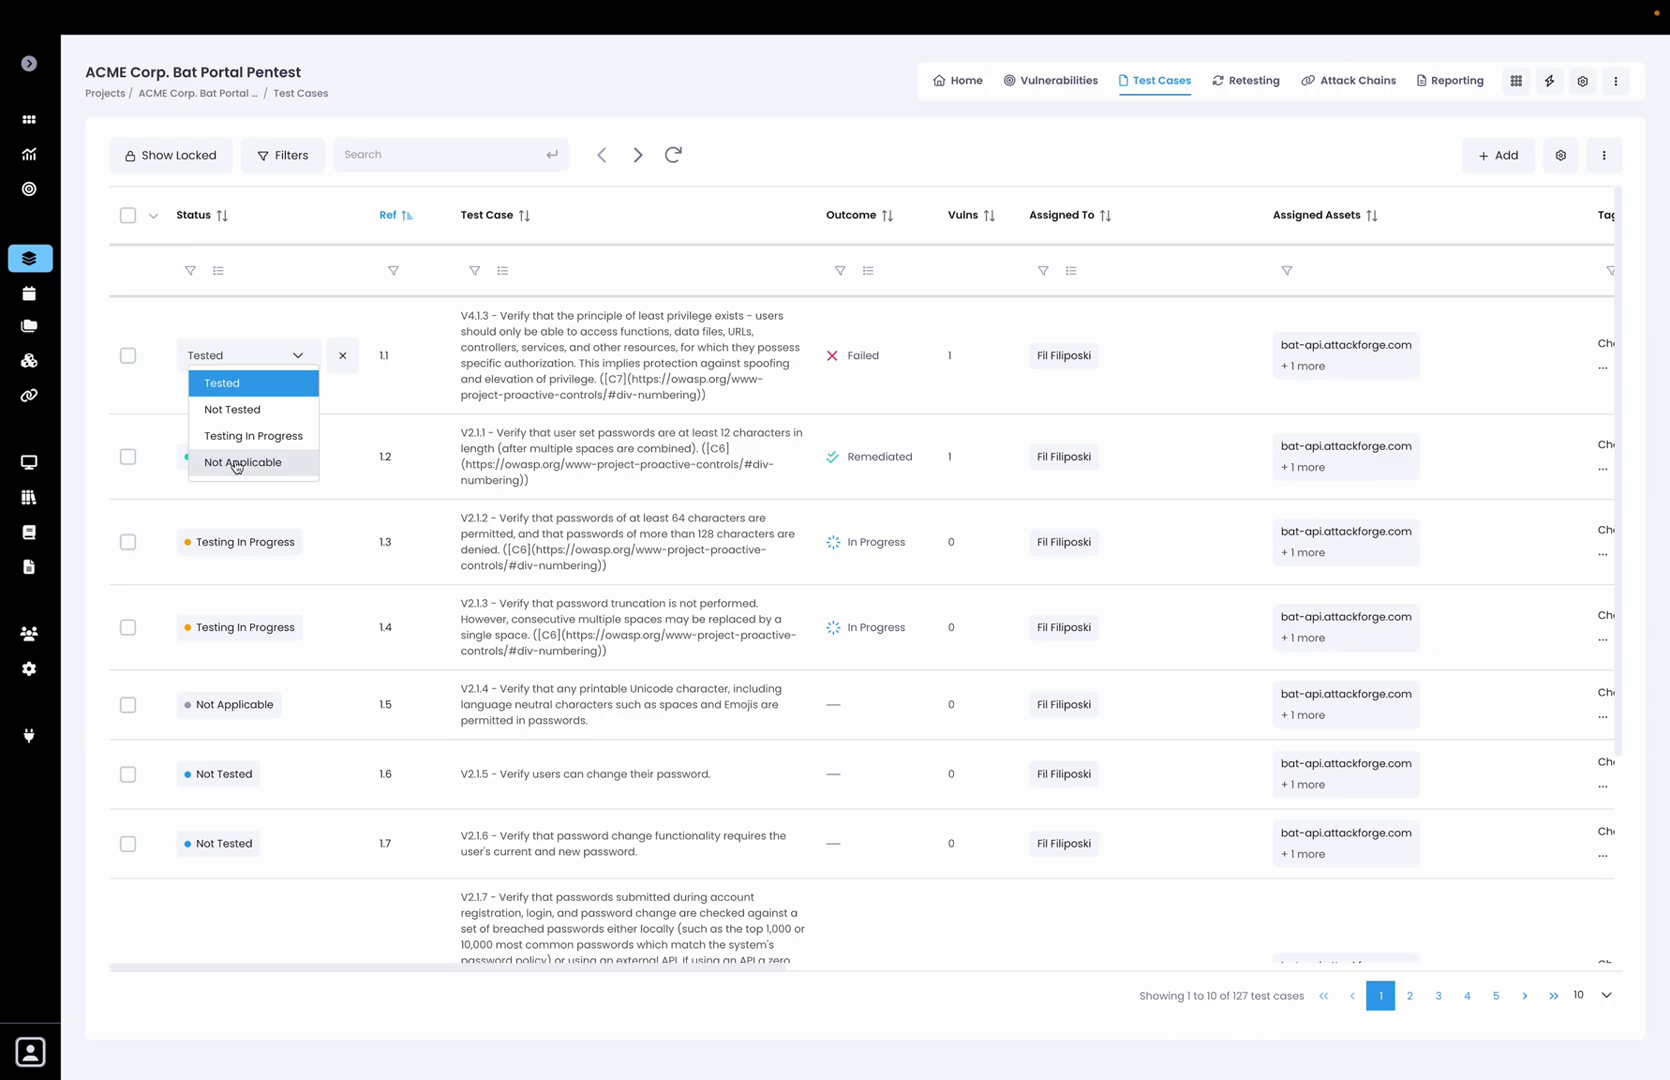
click(342, 356)
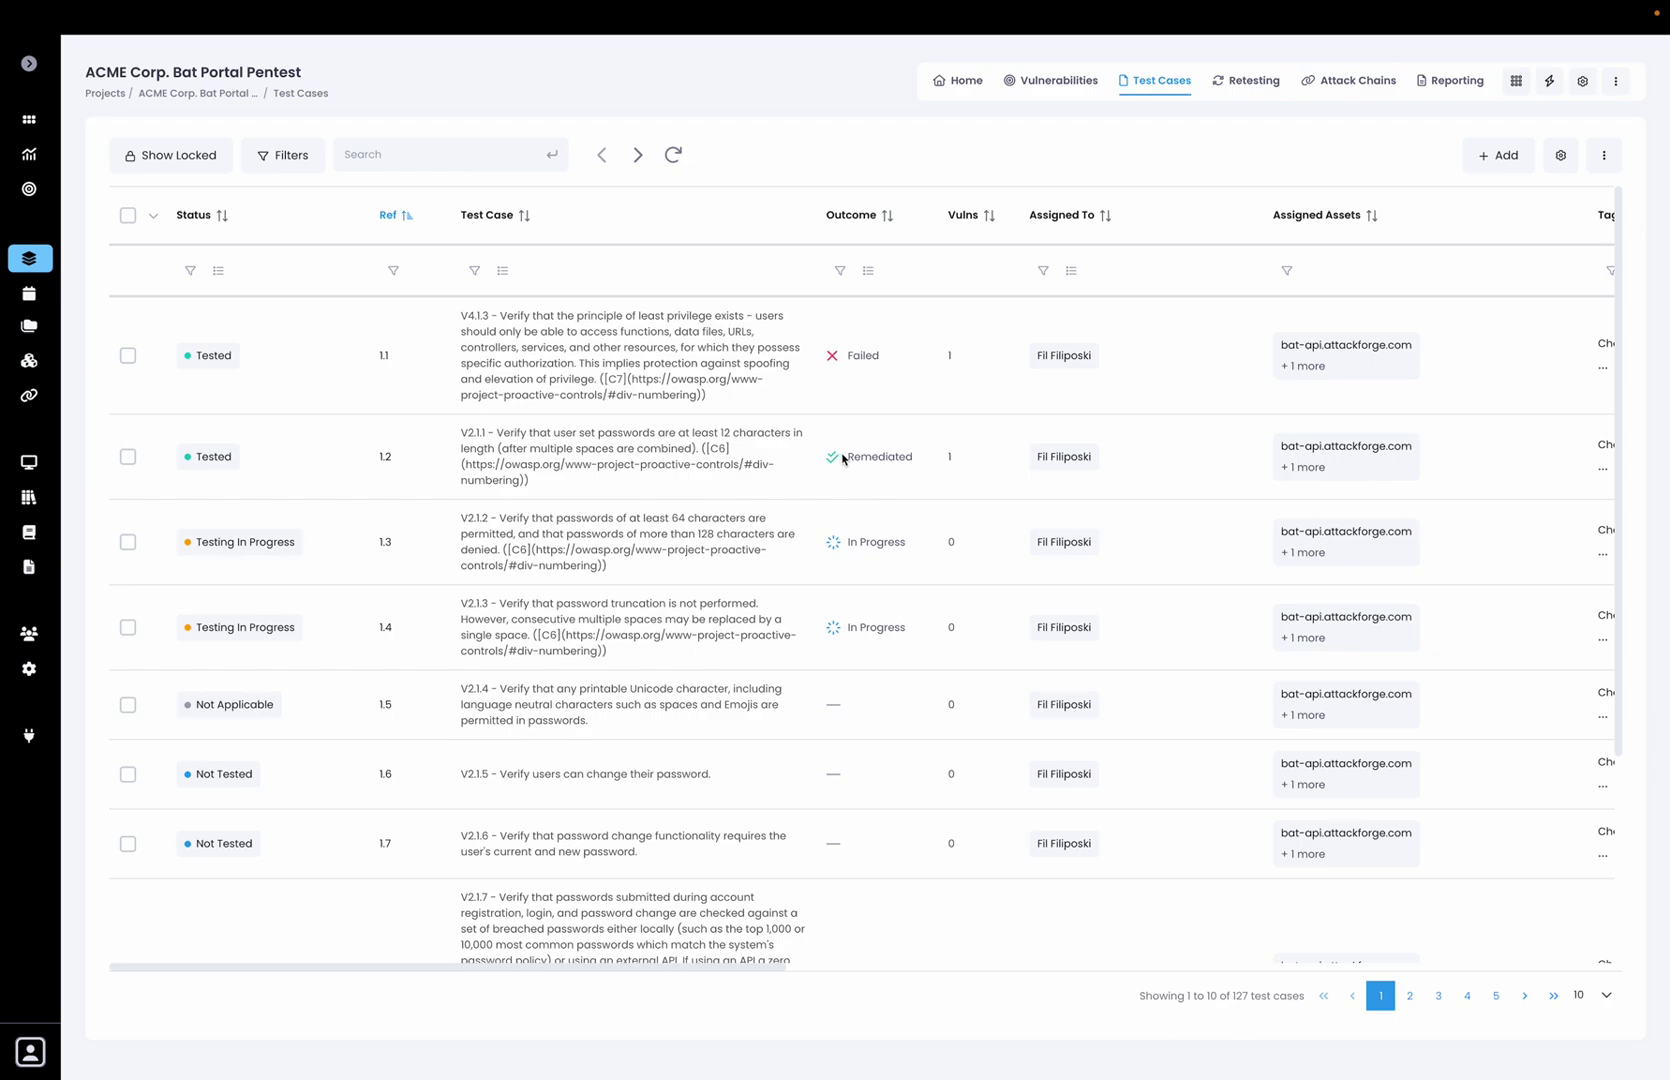
Step: Open test case 1.1's details, scroll through them, and show its Interesting observations workspace note
click(580, 349)
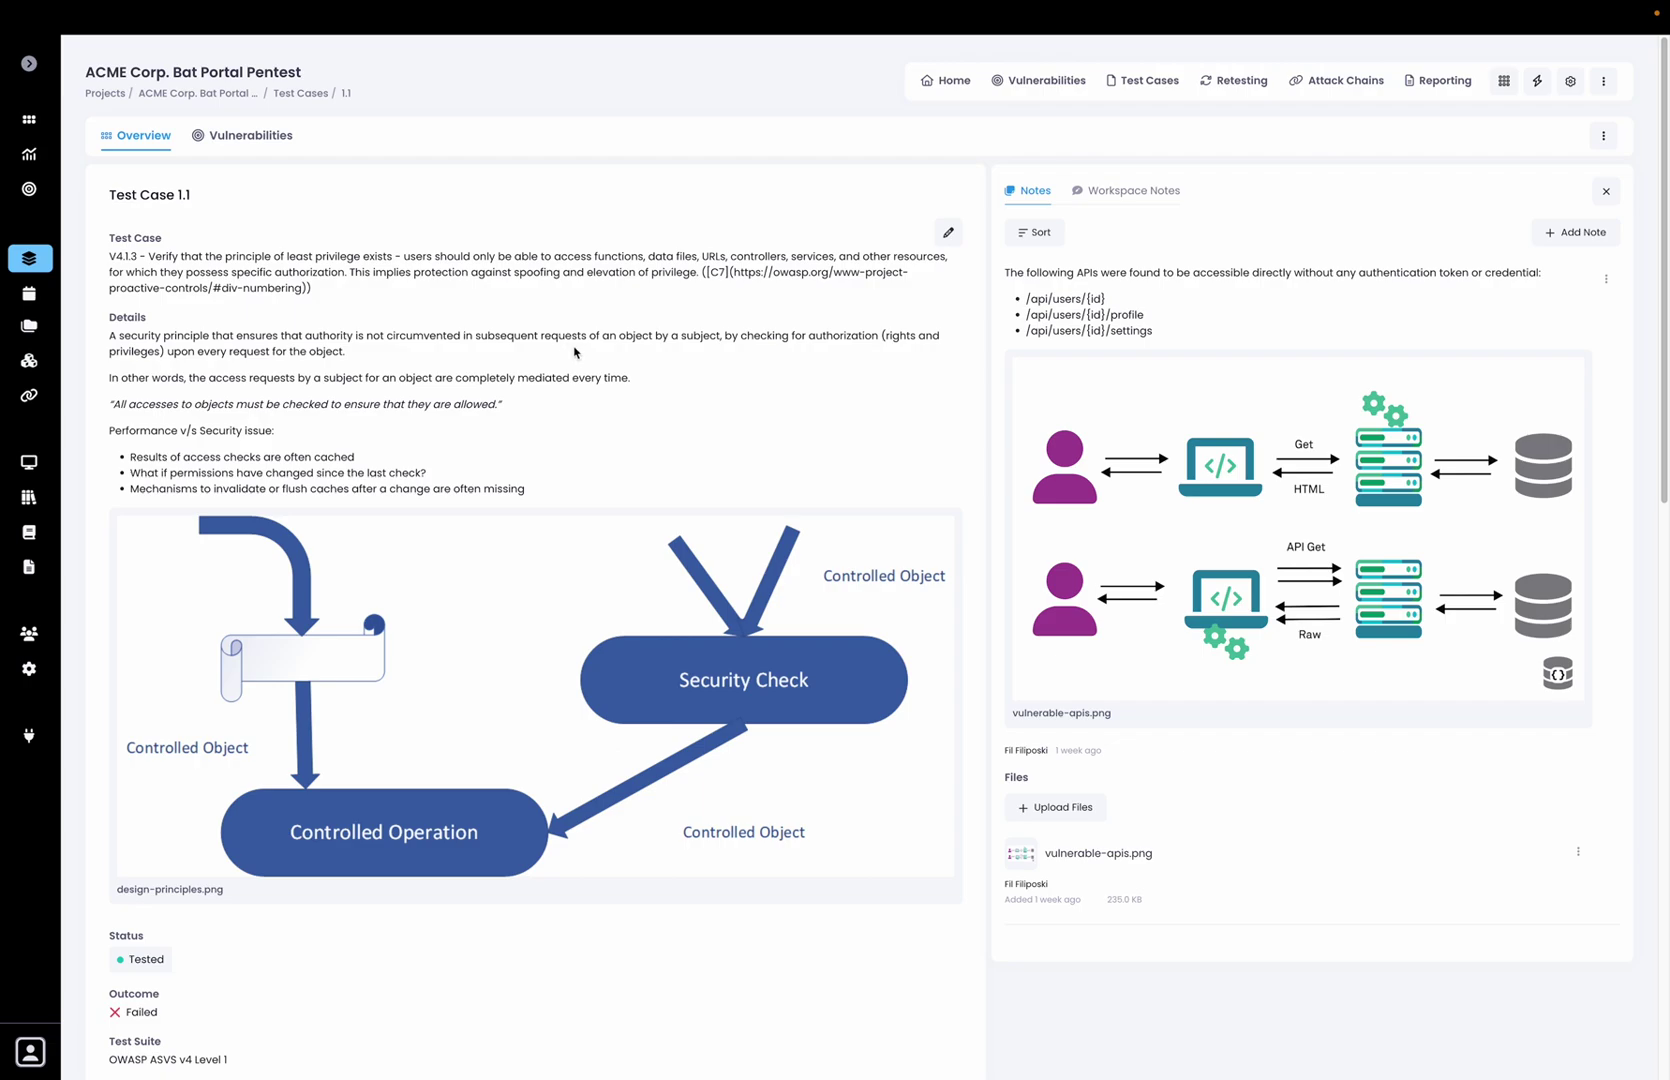
scroll(577, 376, down, 2)
scroll(577, 376, down, 3)
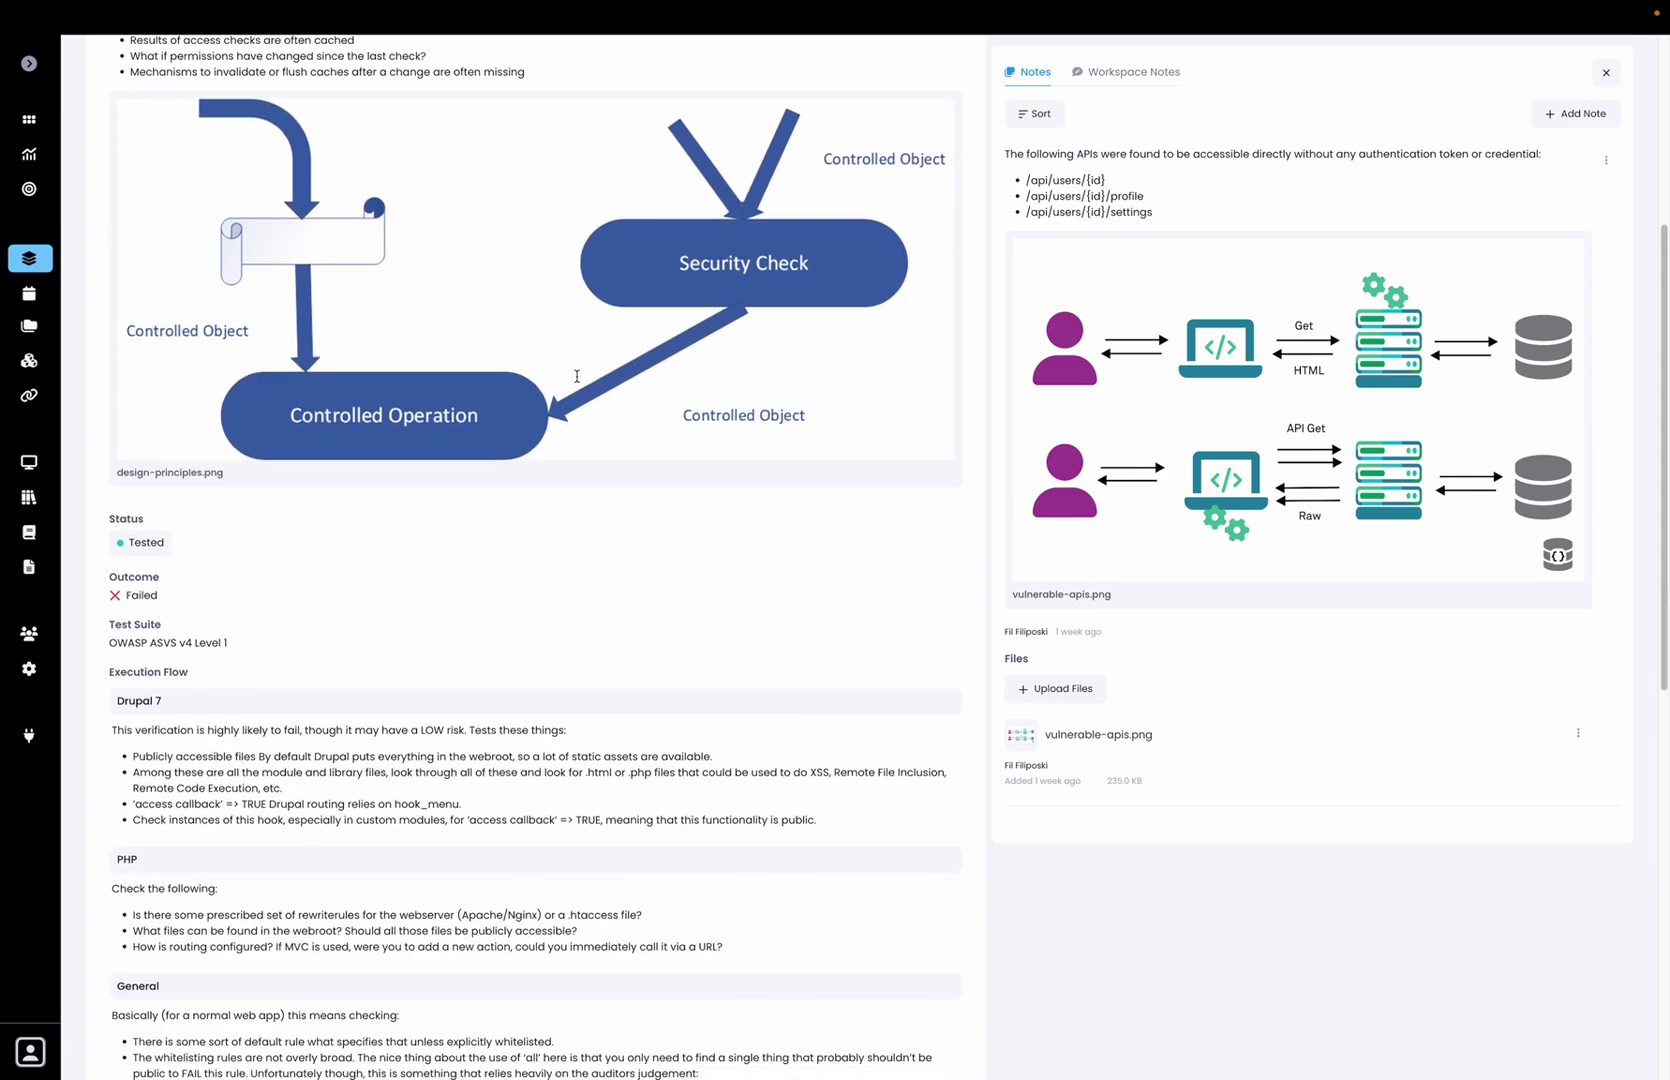
scroll(578, 380, down, 1)
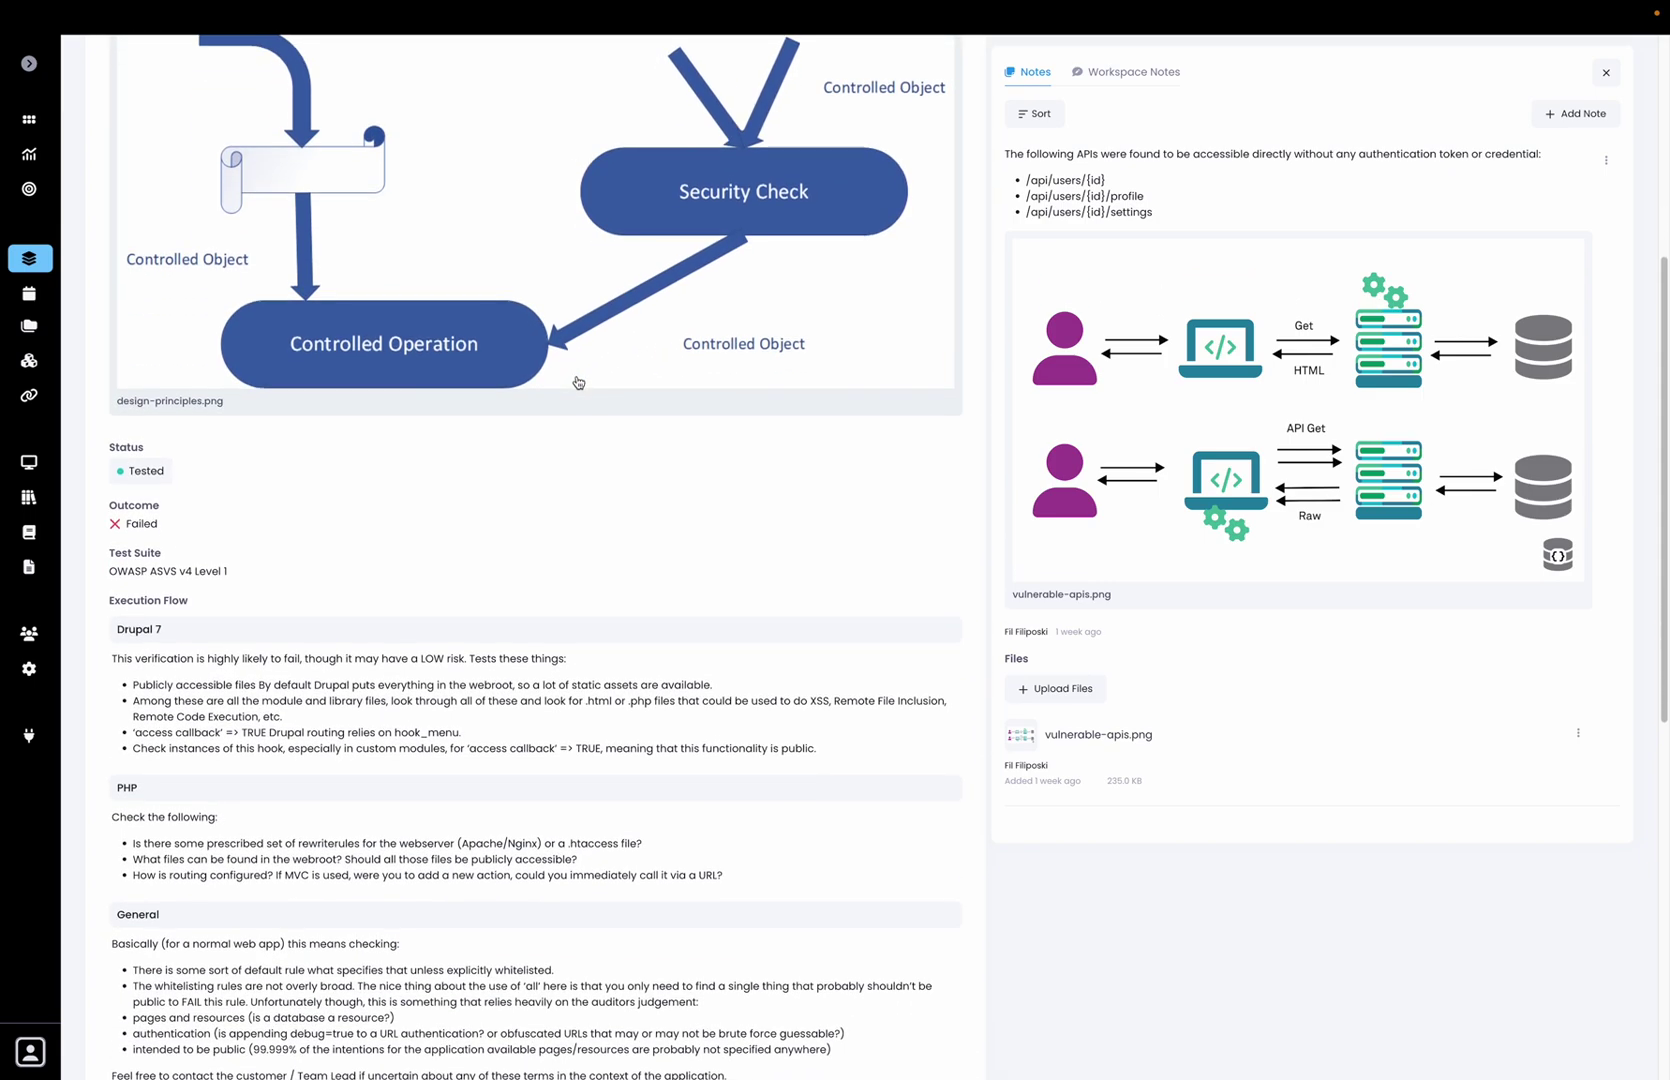
scroll(578, 381, down, 2)
scroll(578, 382, down, 1)
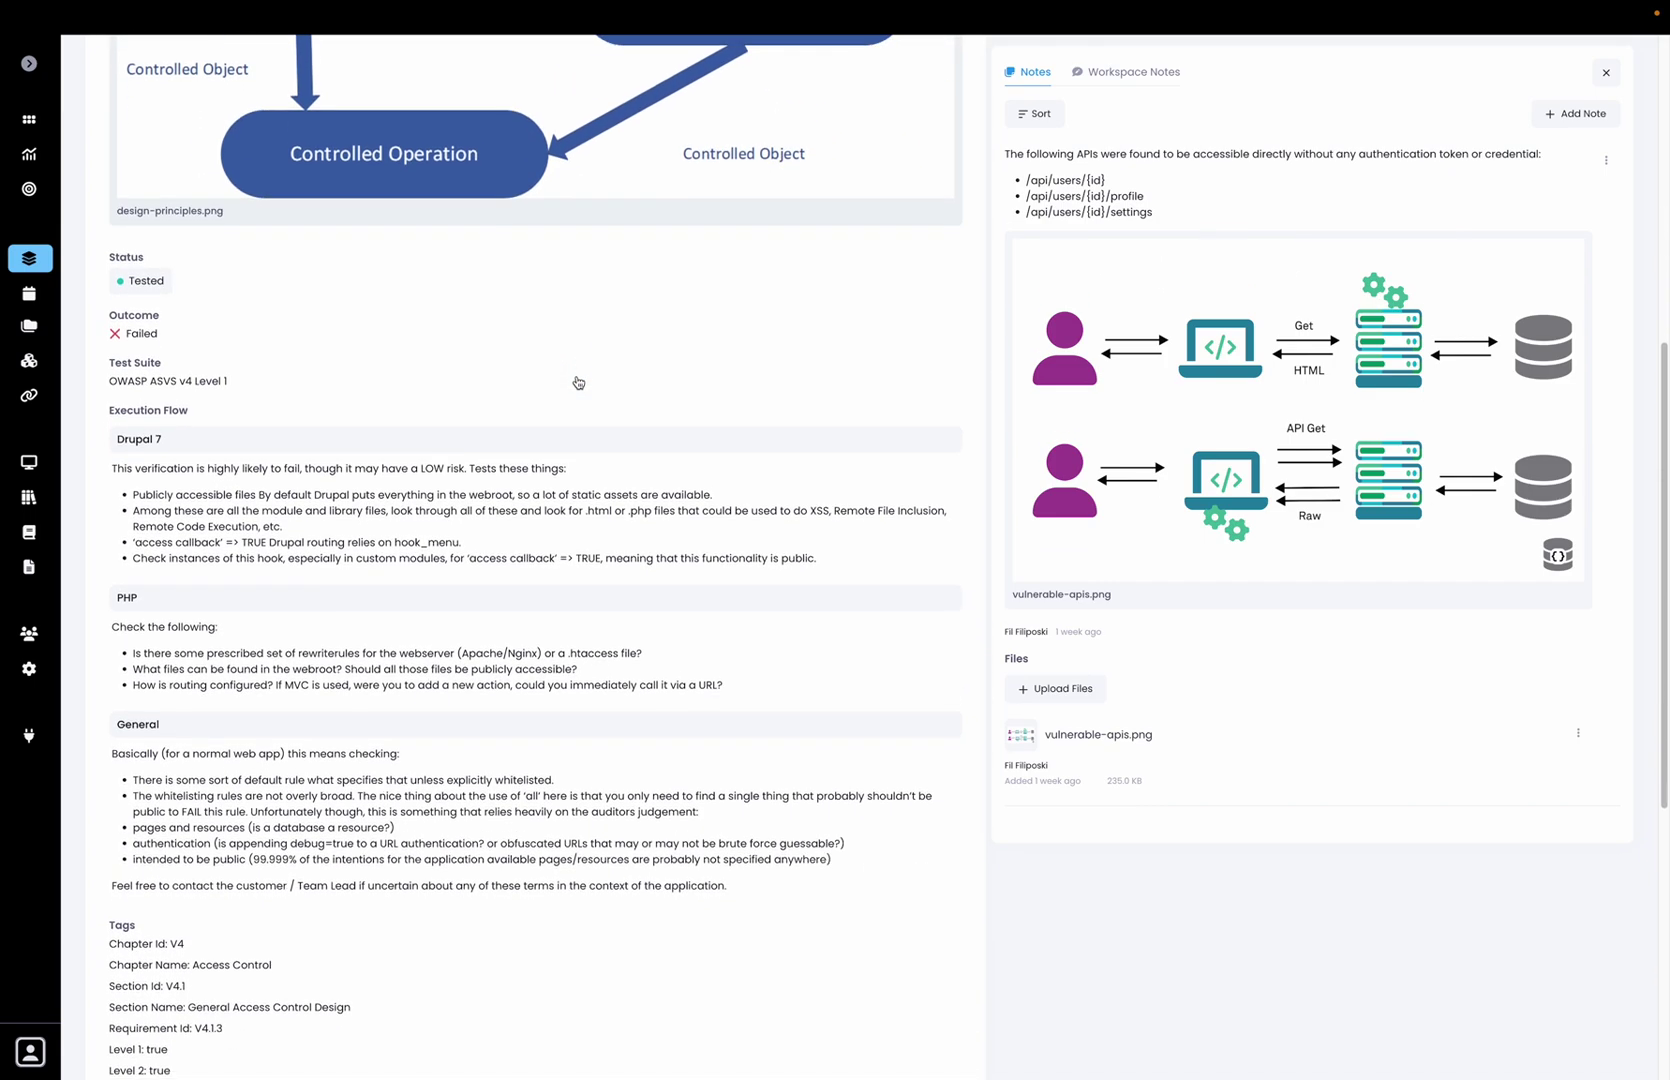
scroll(578, 382, down, 5)
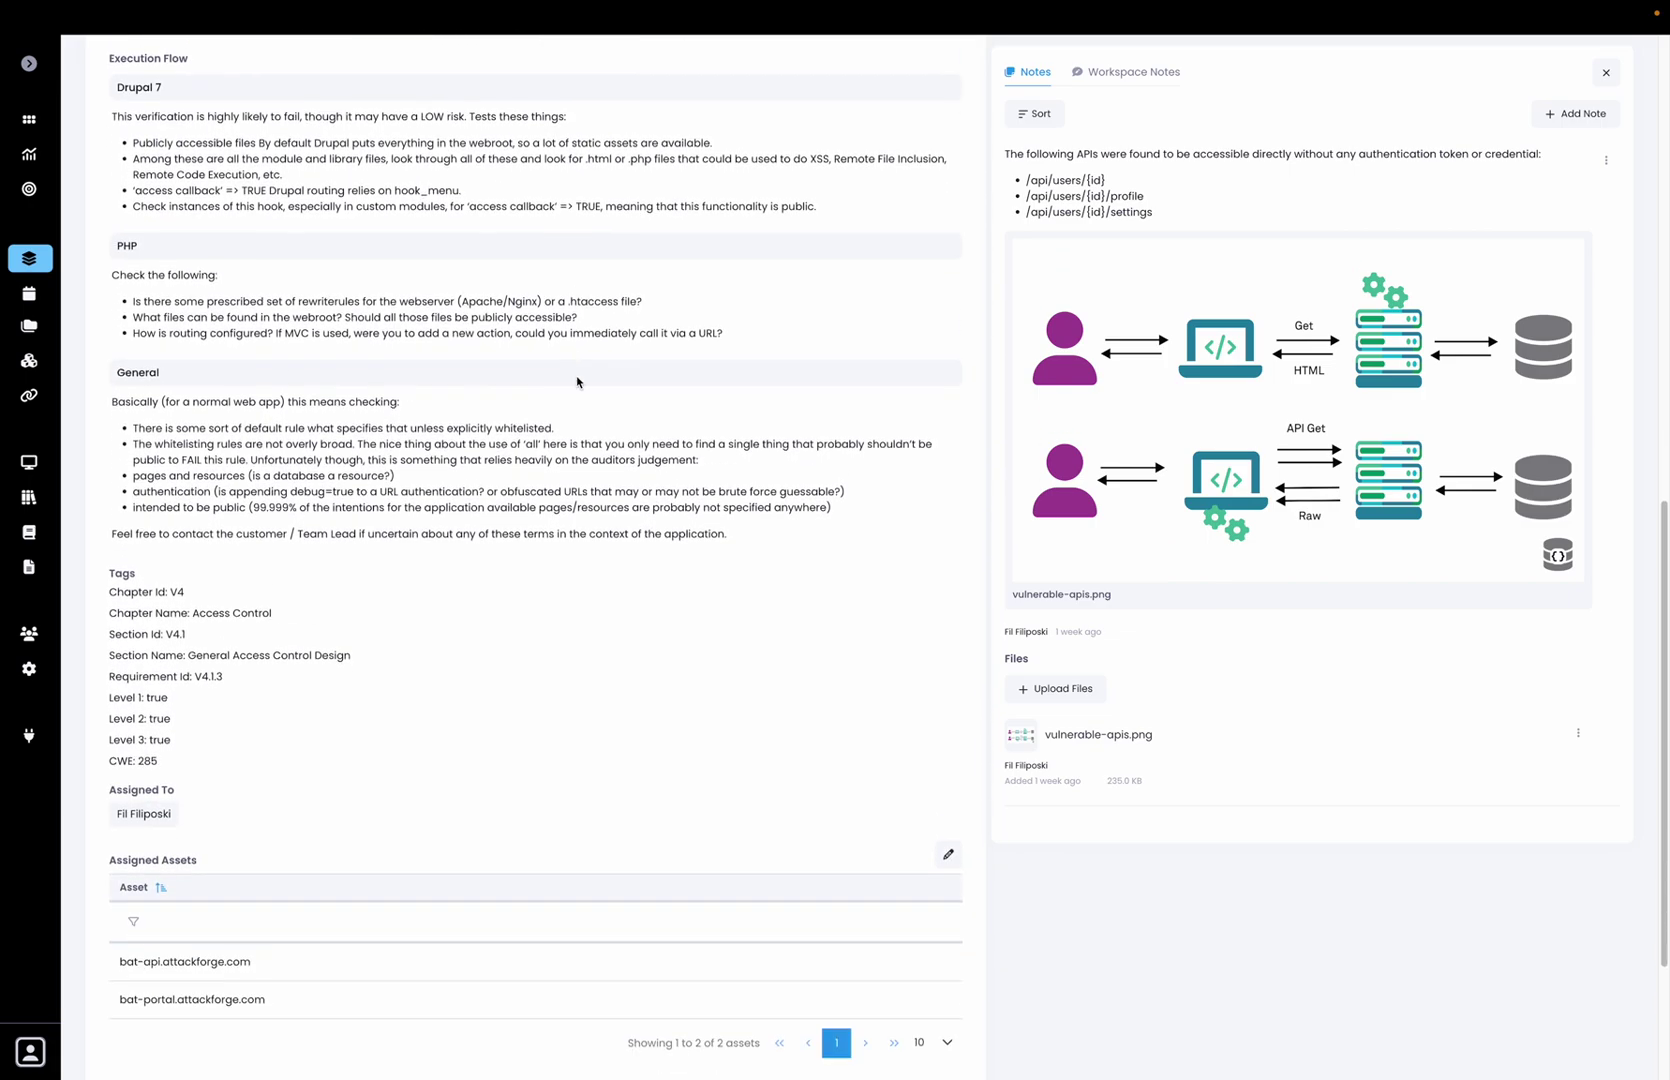
scroll(578, 382, down, 2)
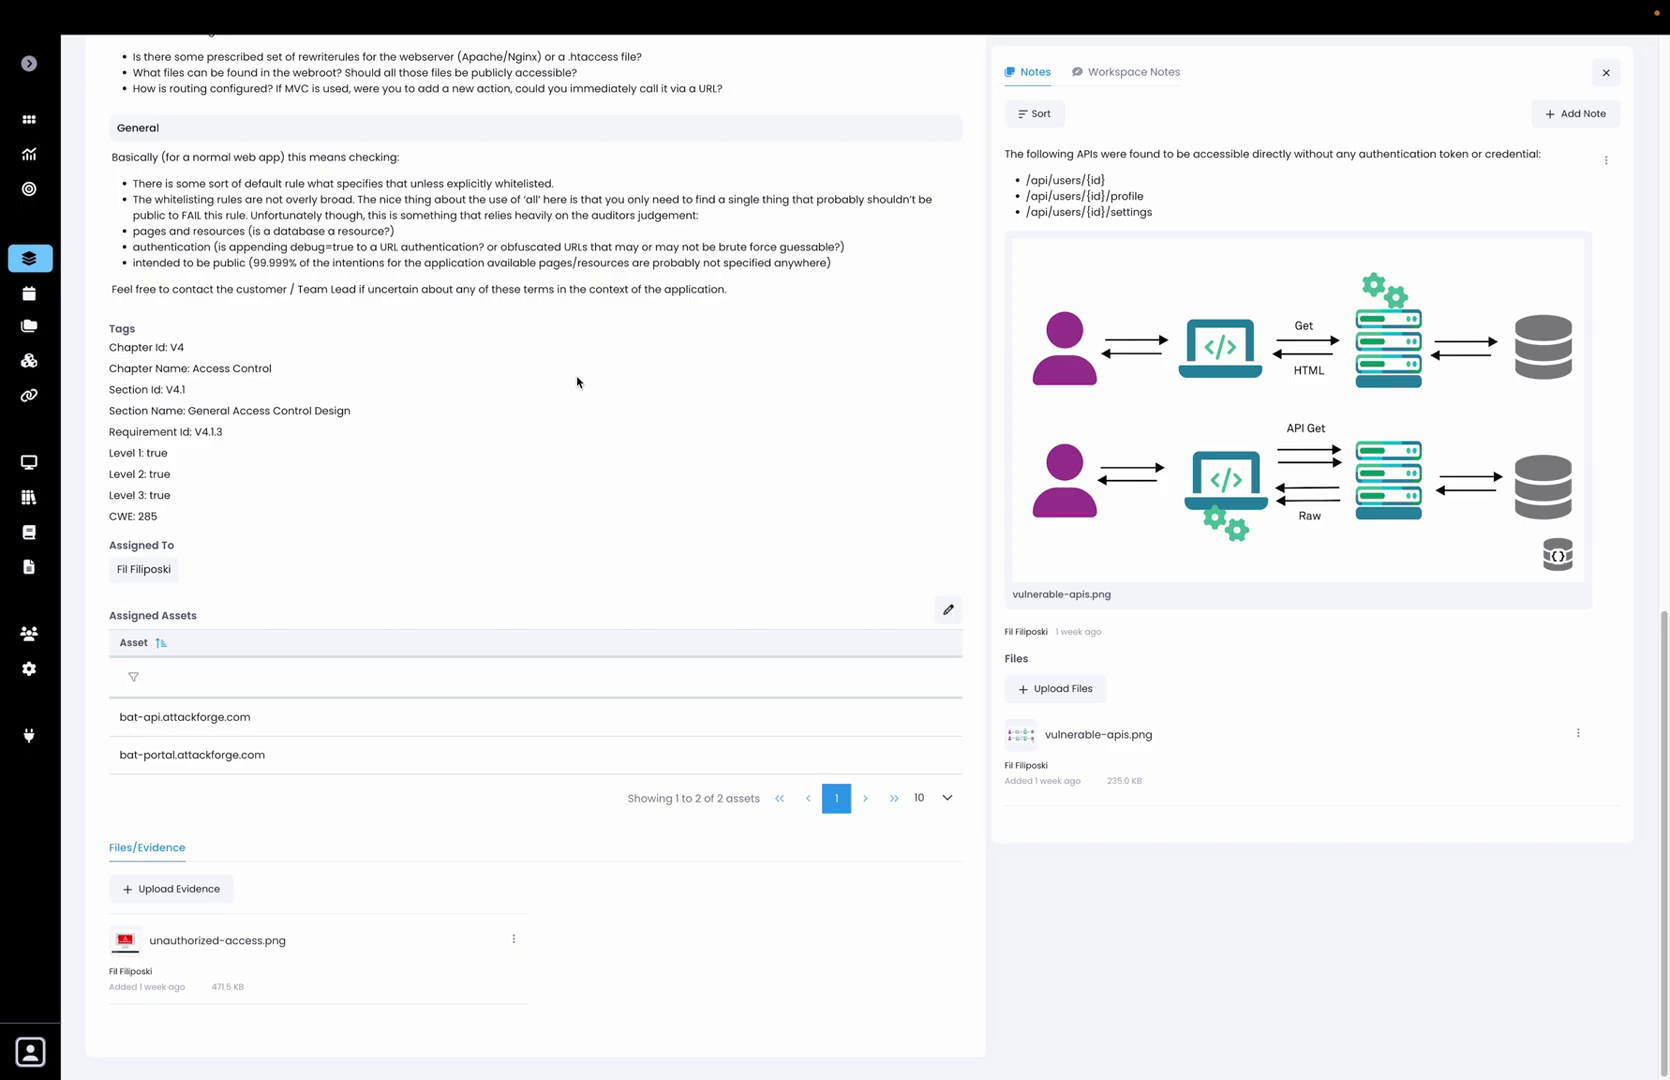
scroll(577, 382, up, 8)
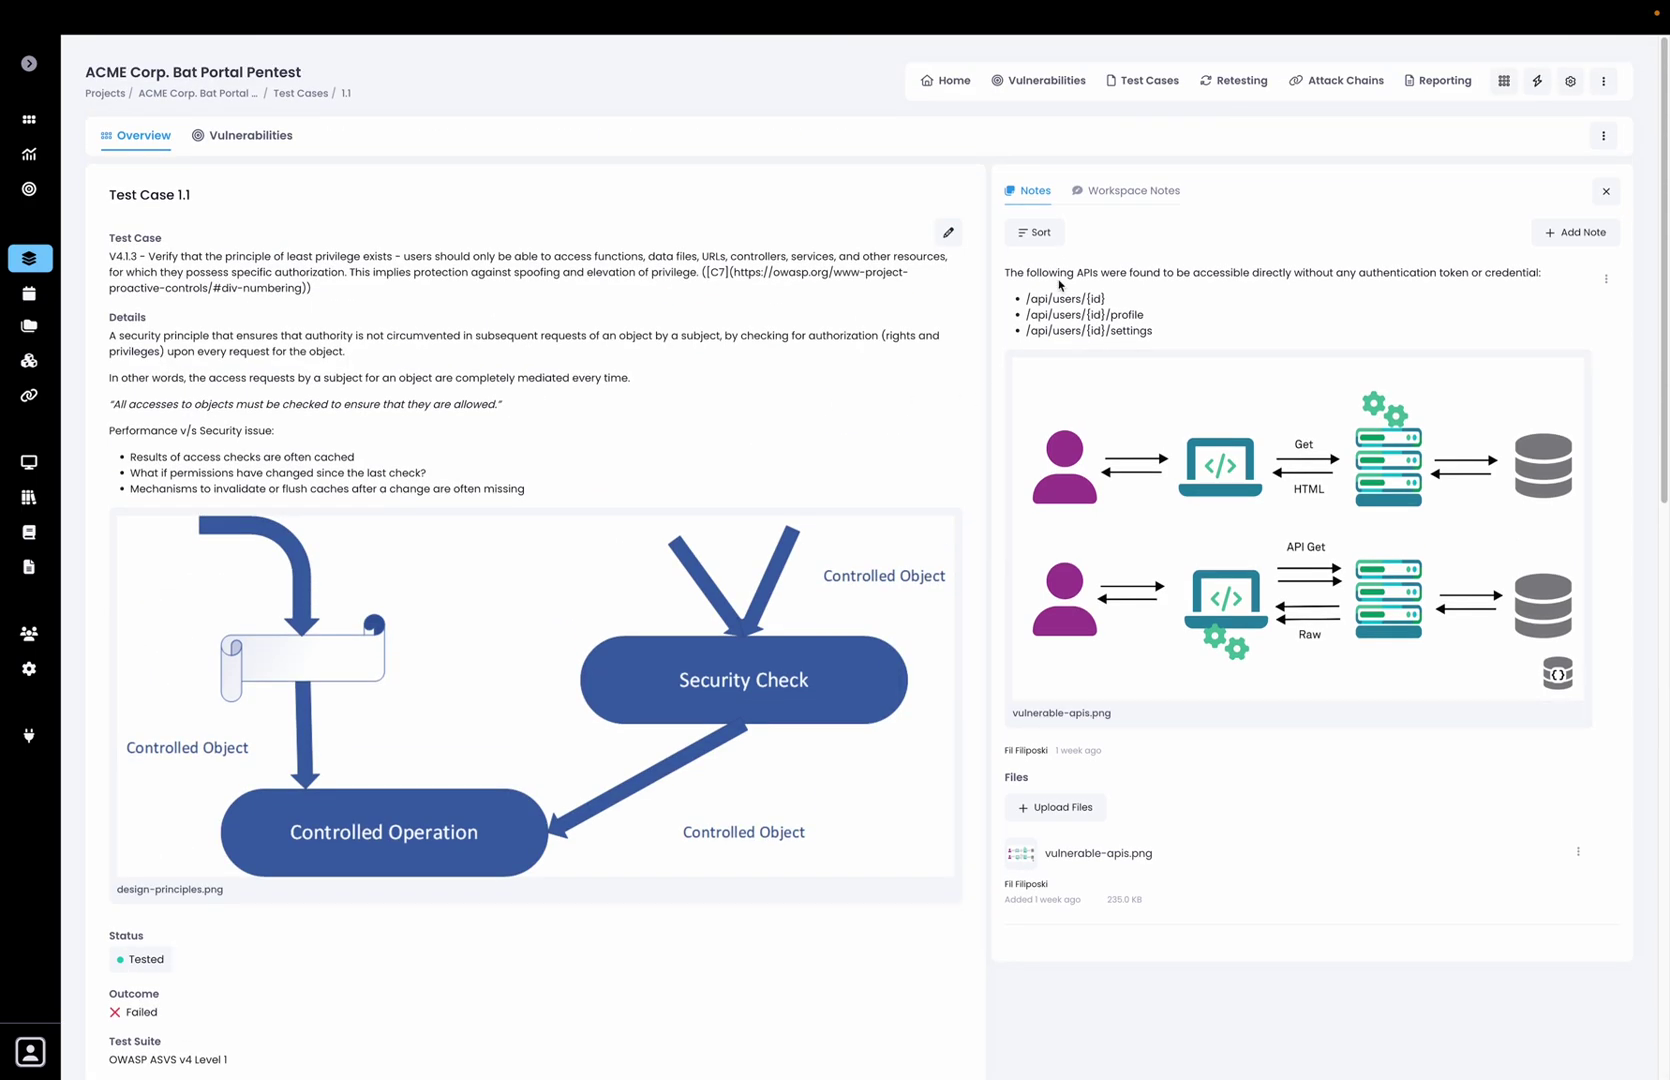
click(1098, 201)
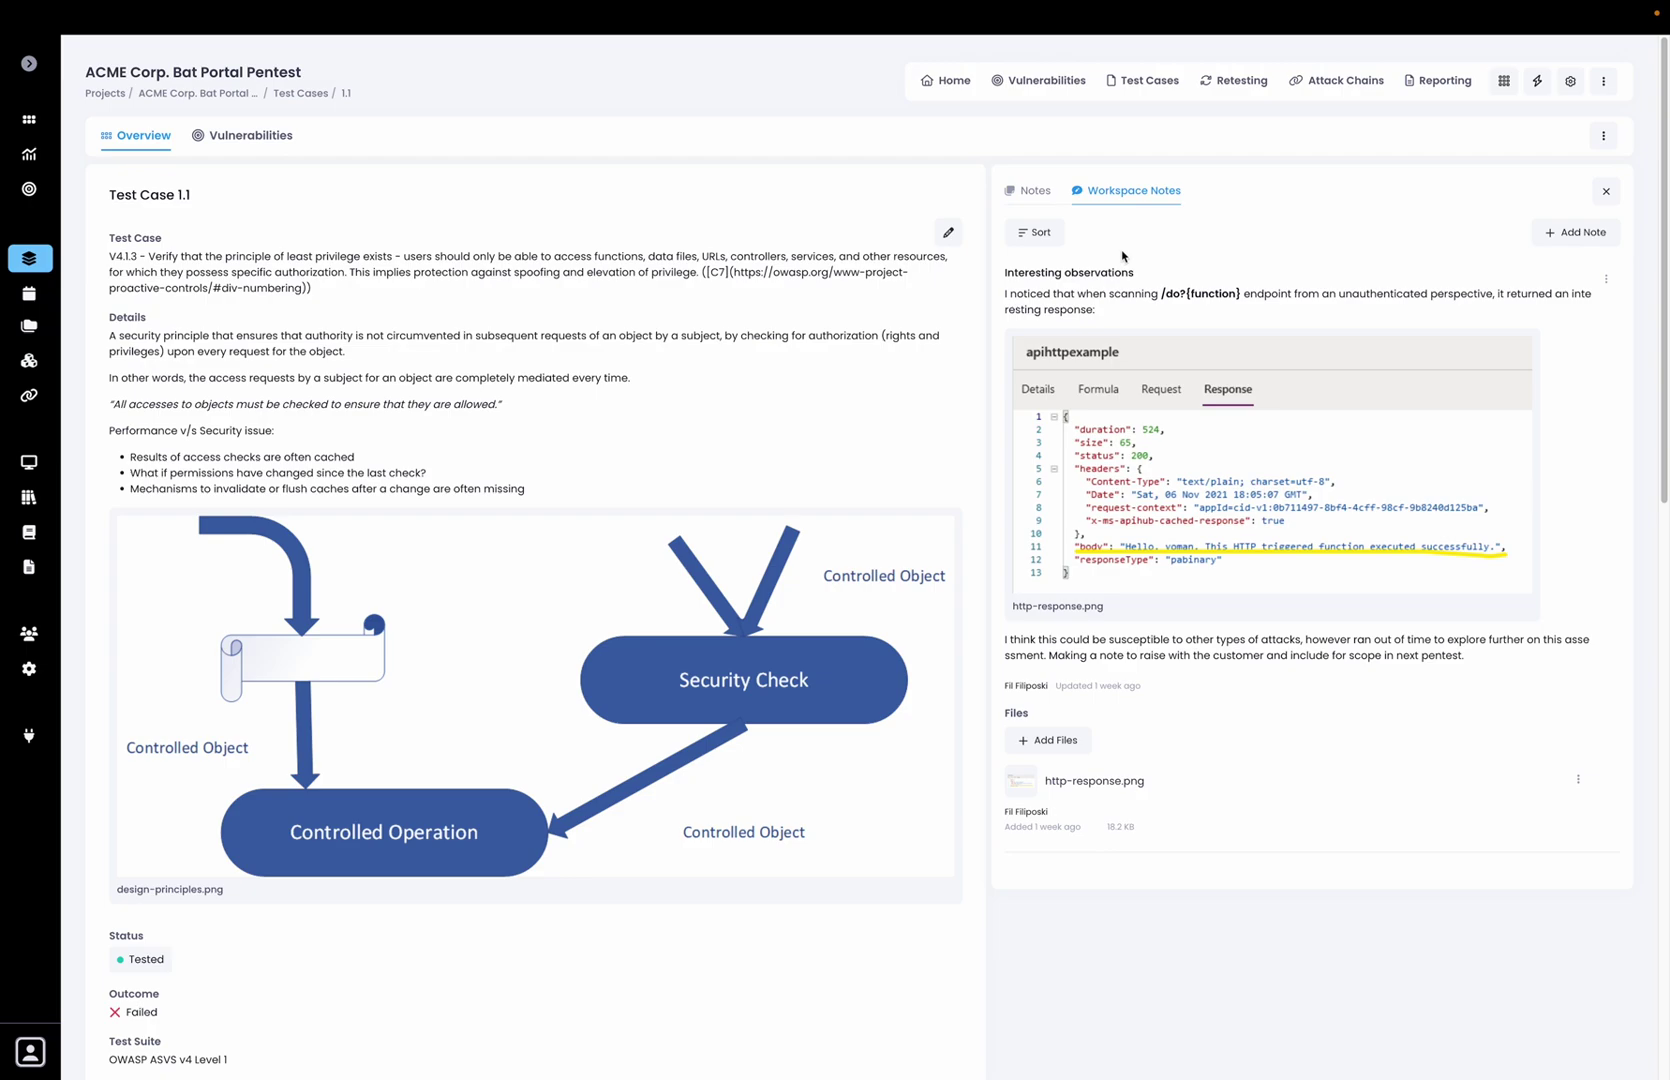
Step: View test case 1.1's linked vulnerability BATPORT-1 and bring up the Create, Import and Upload quick actions
click(245, 137)
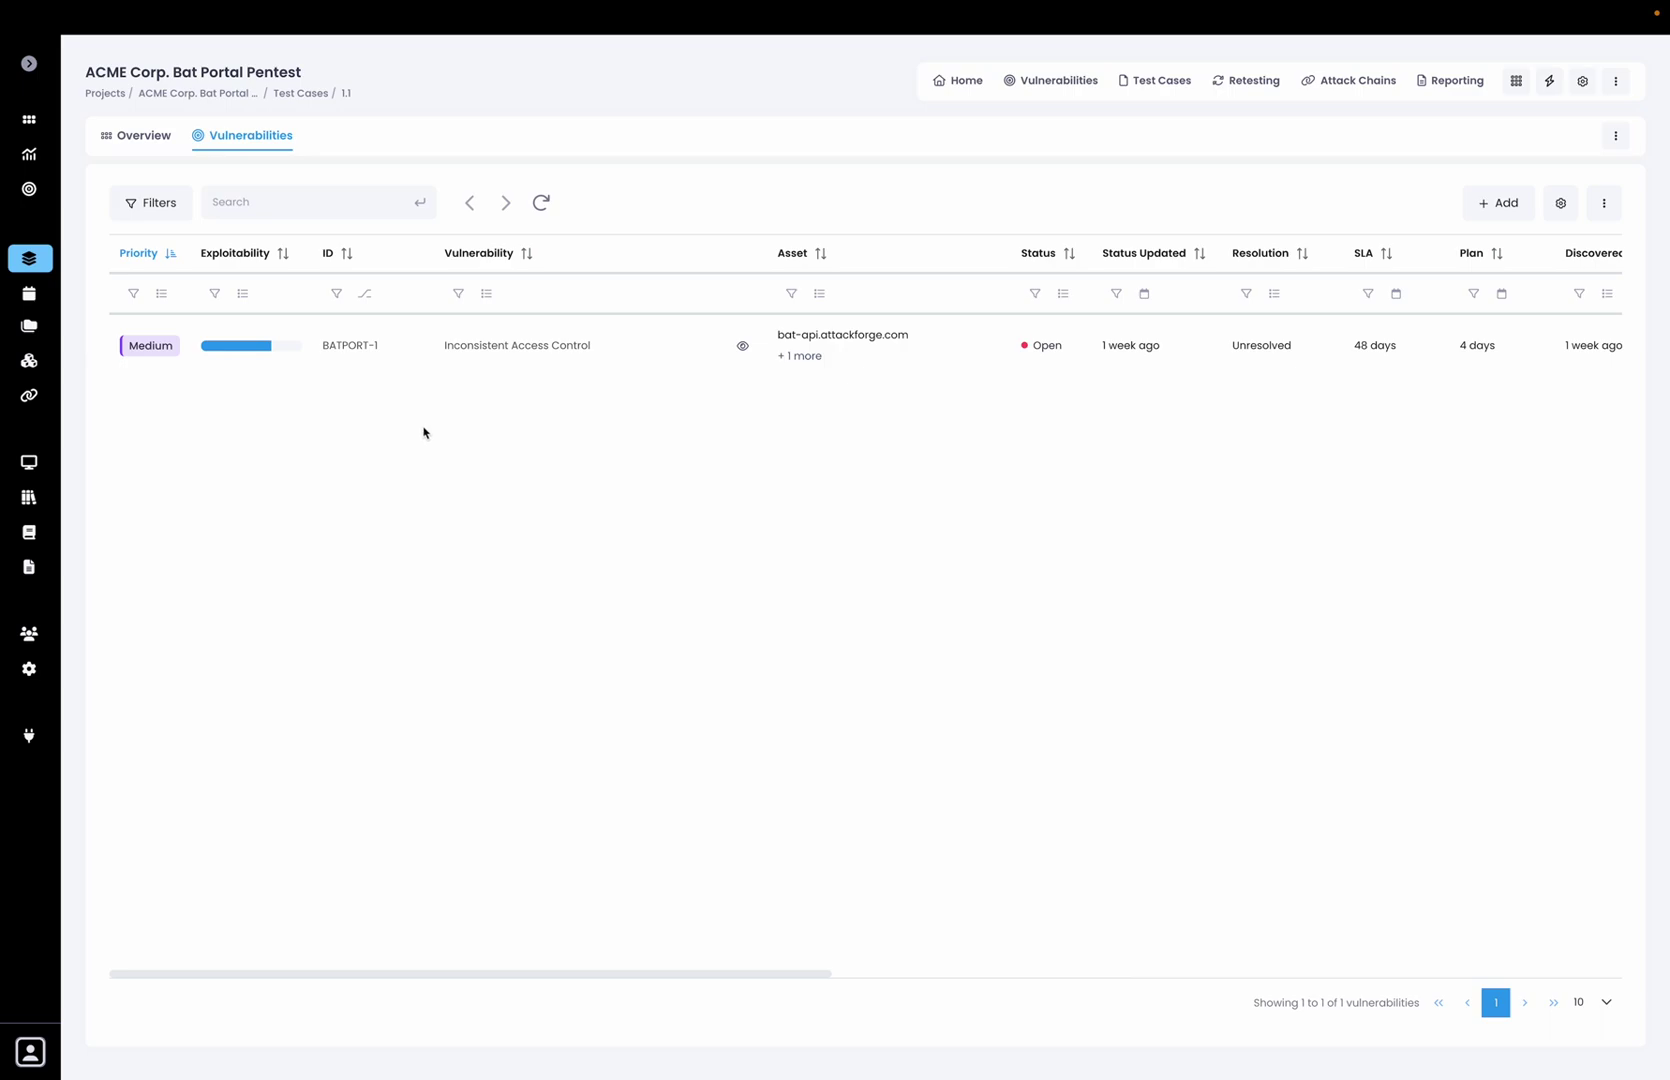
click(1477, 214)
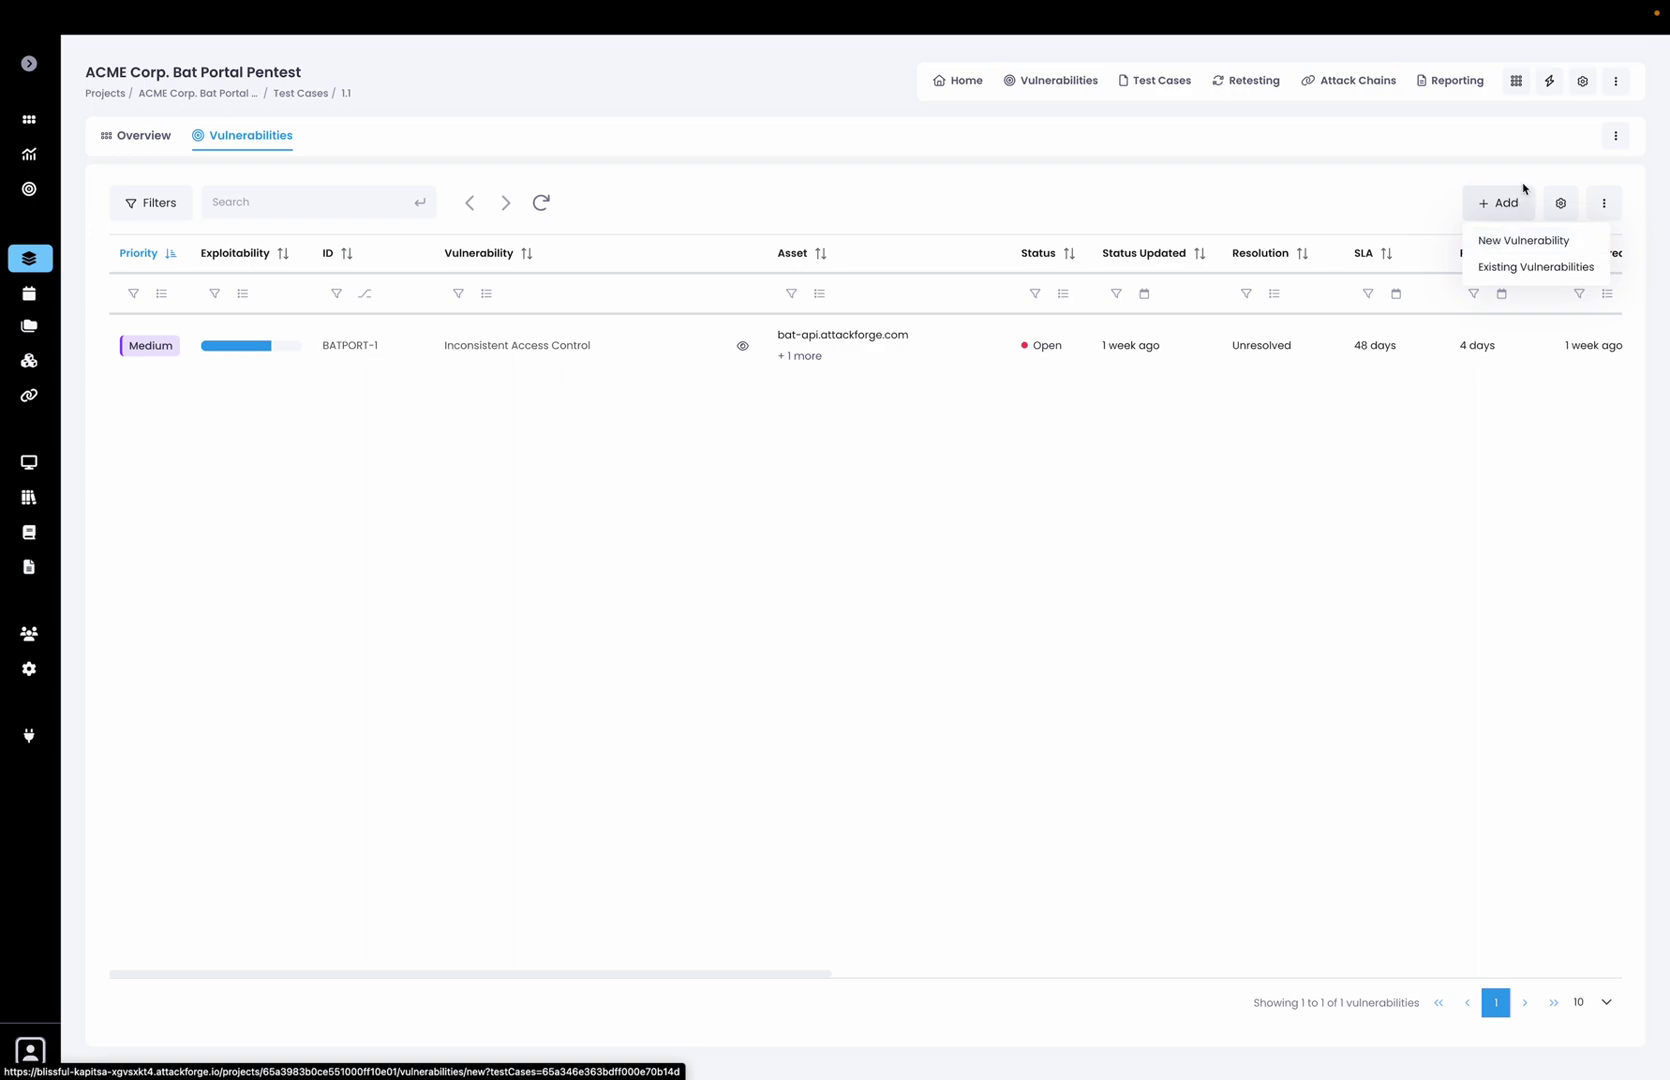
click(1548, 84)
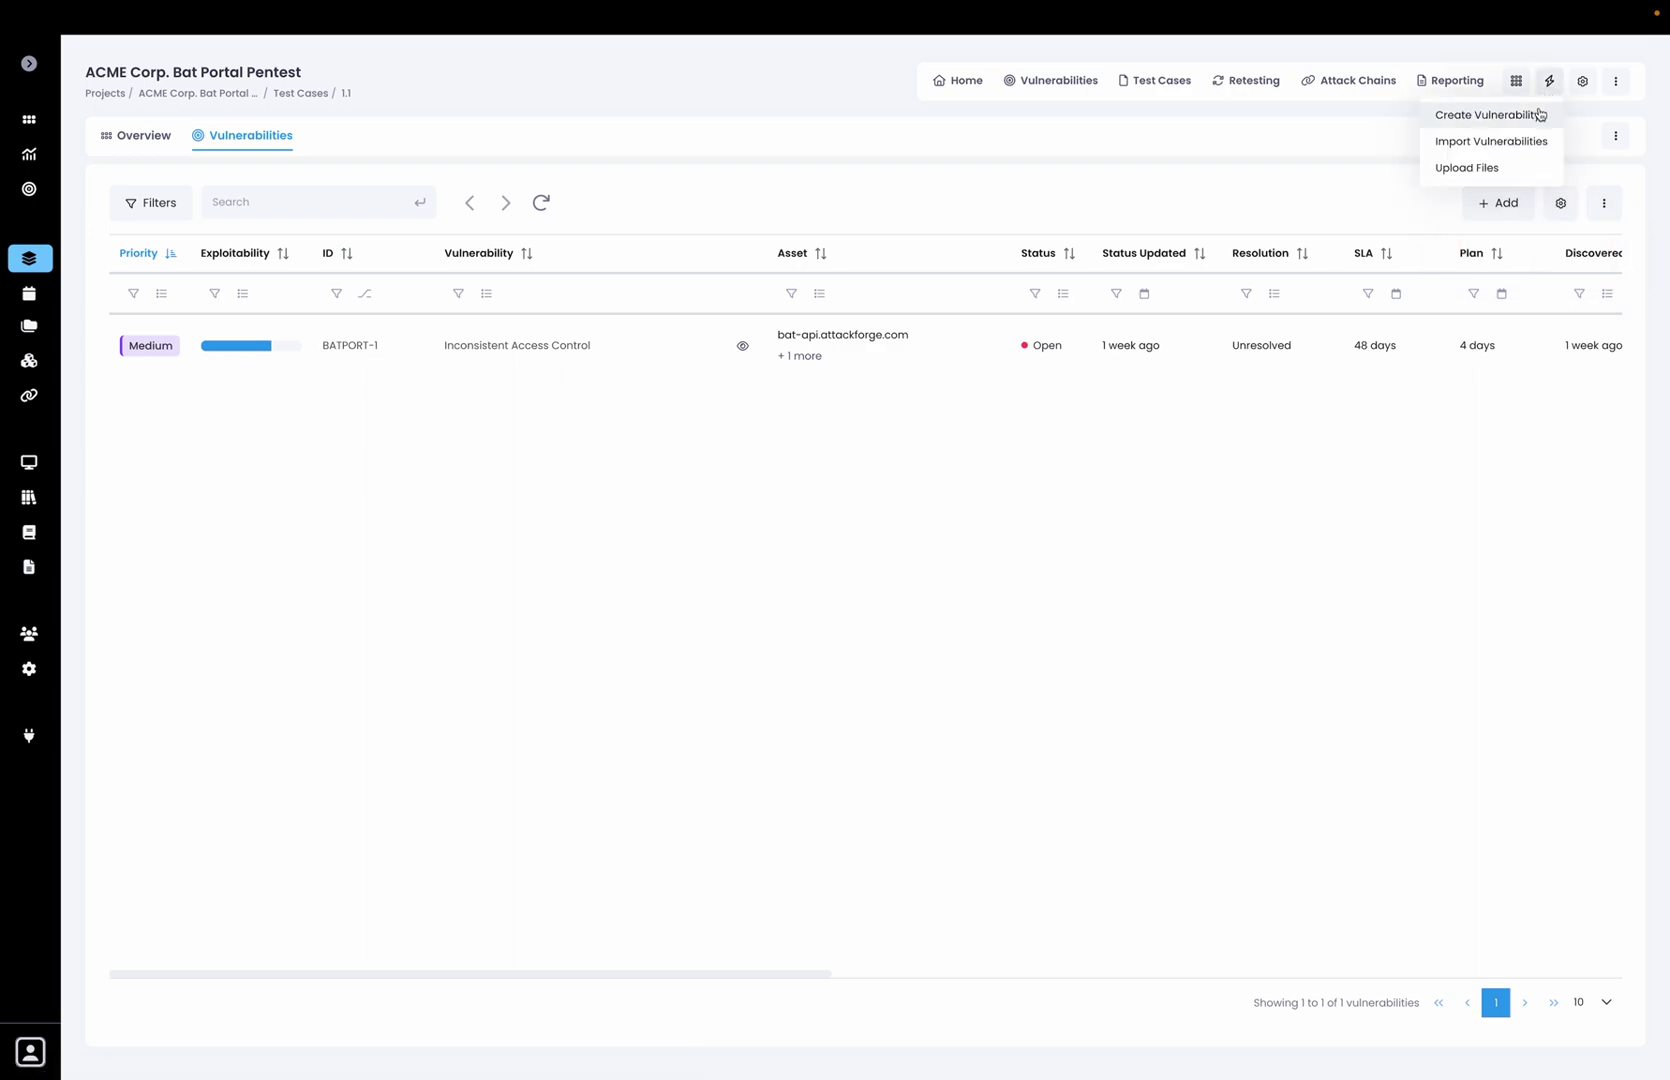
Step: Start a new vulnerability from the 'Unrestricted Upload of File with Dangerous Type' writeup and browse the Writeup Library
click(1540, 115)
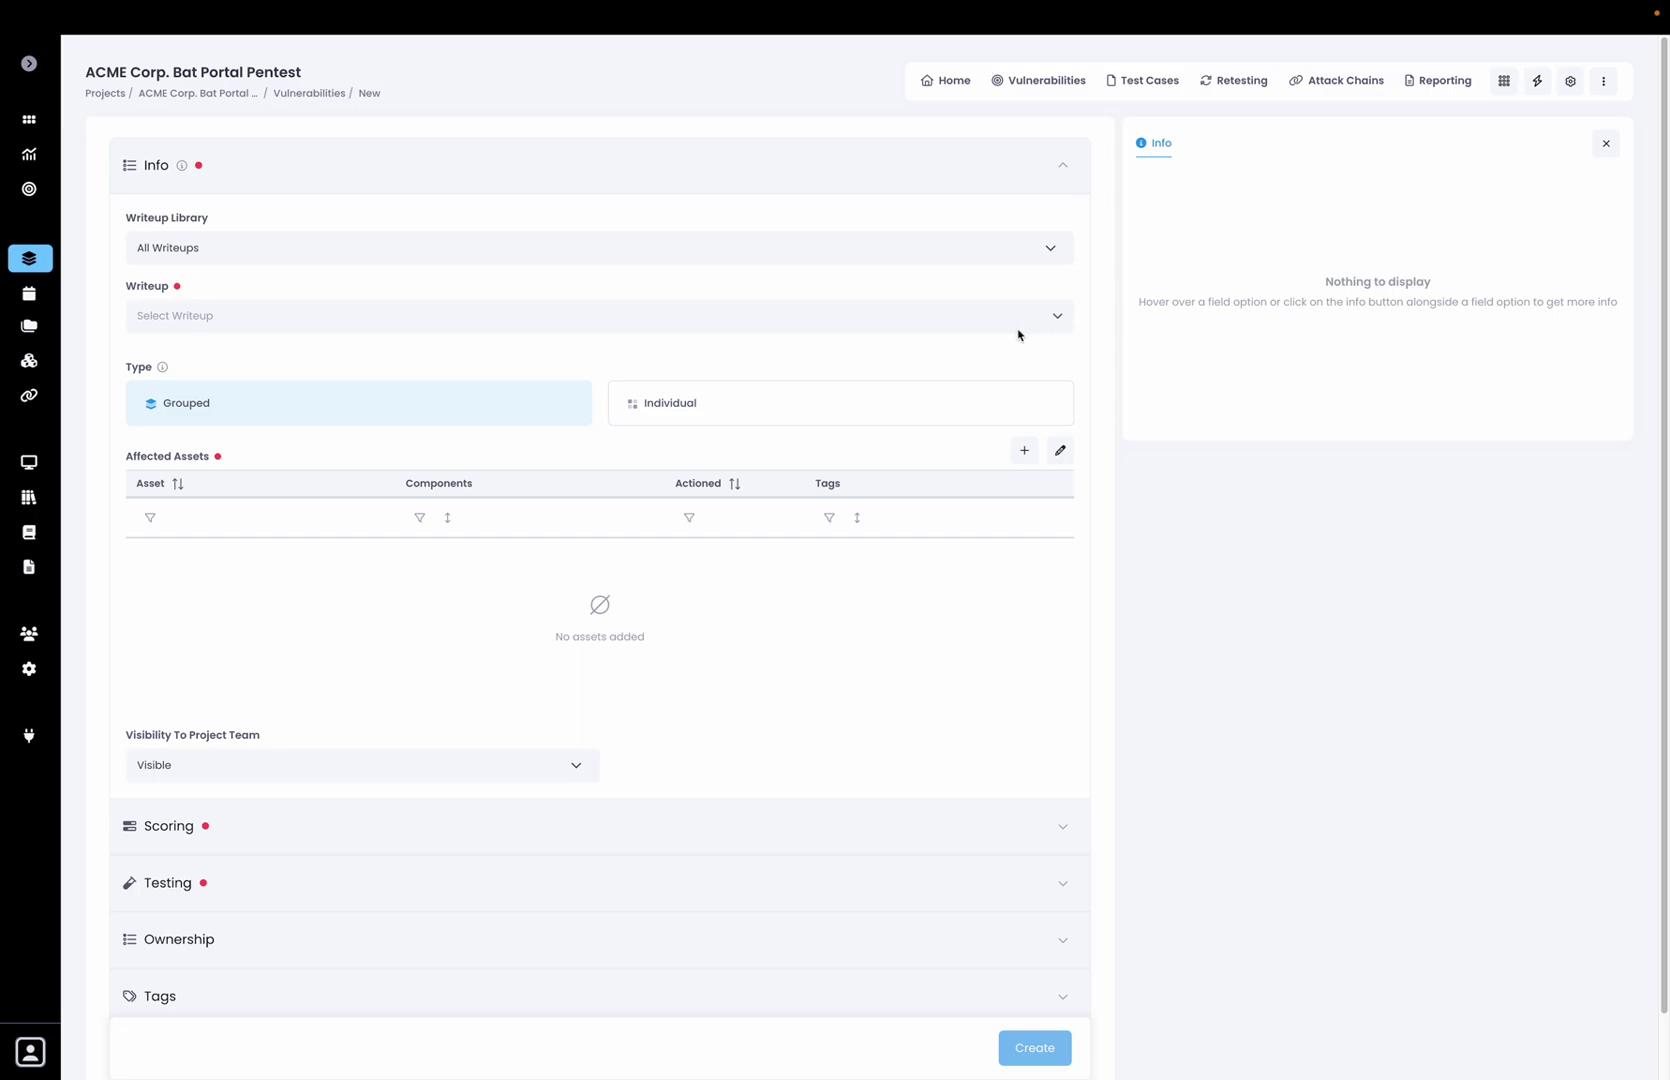
click(357, 328)
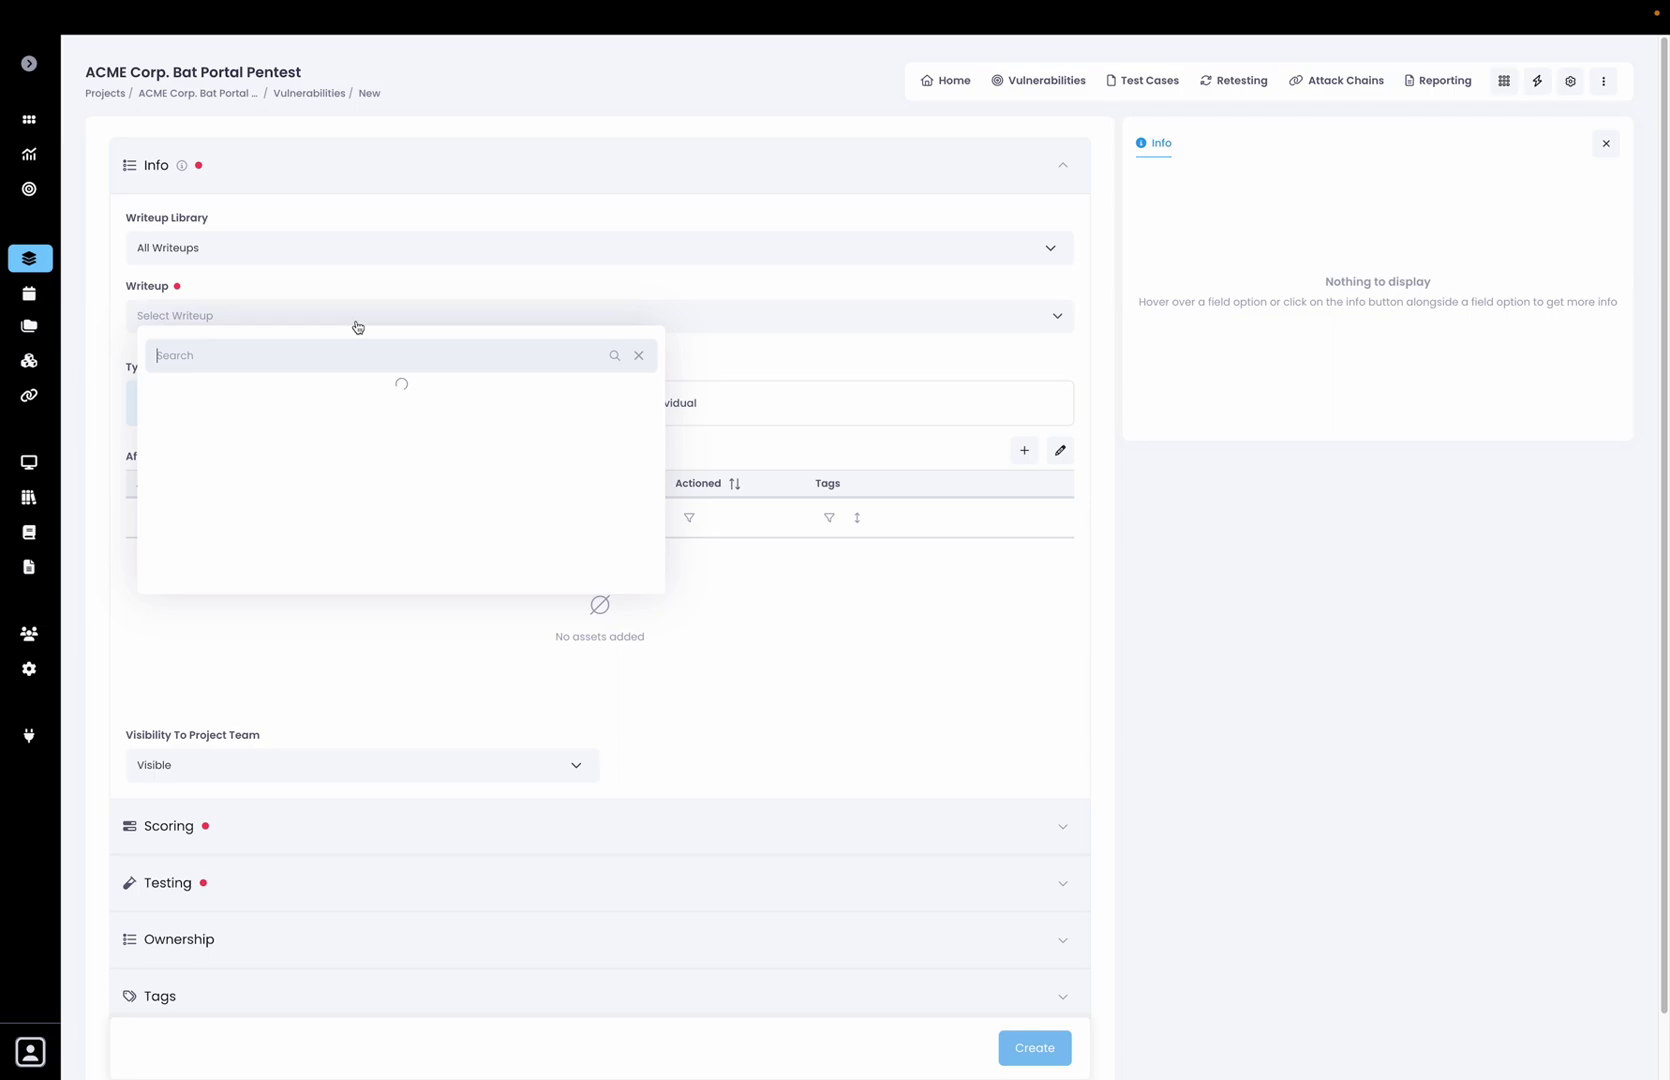
text(file)
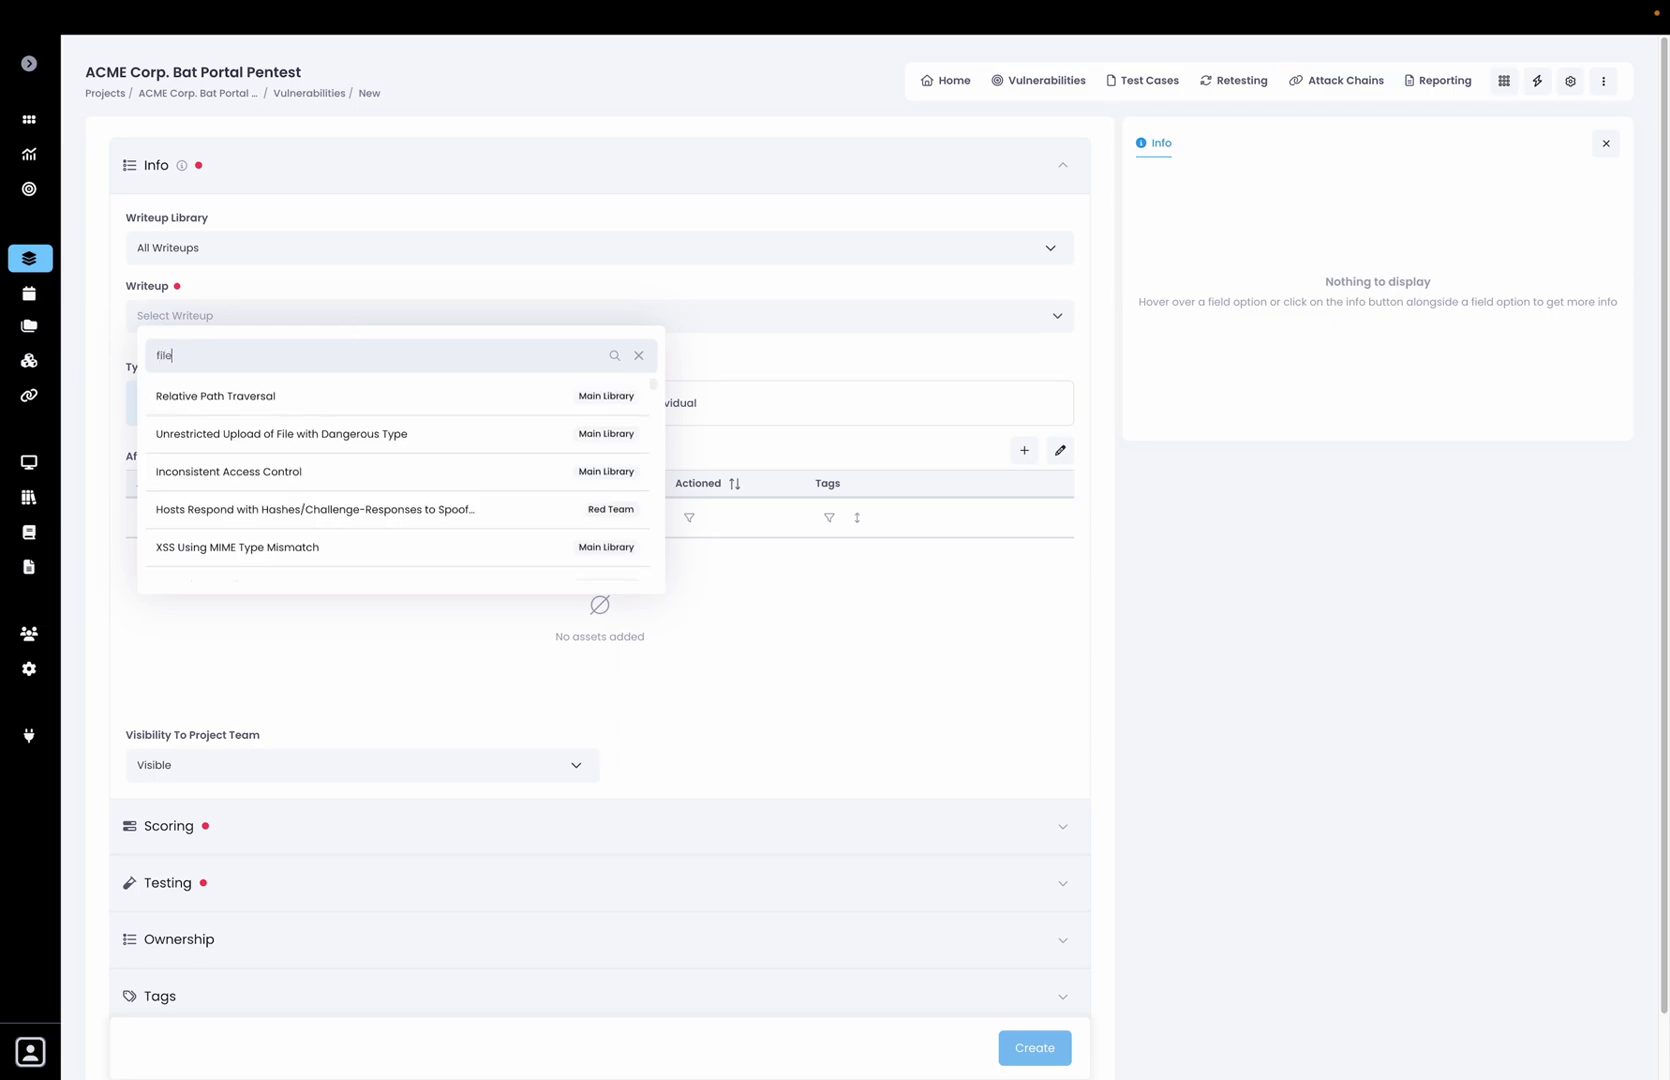
mouse_move(388, 397)
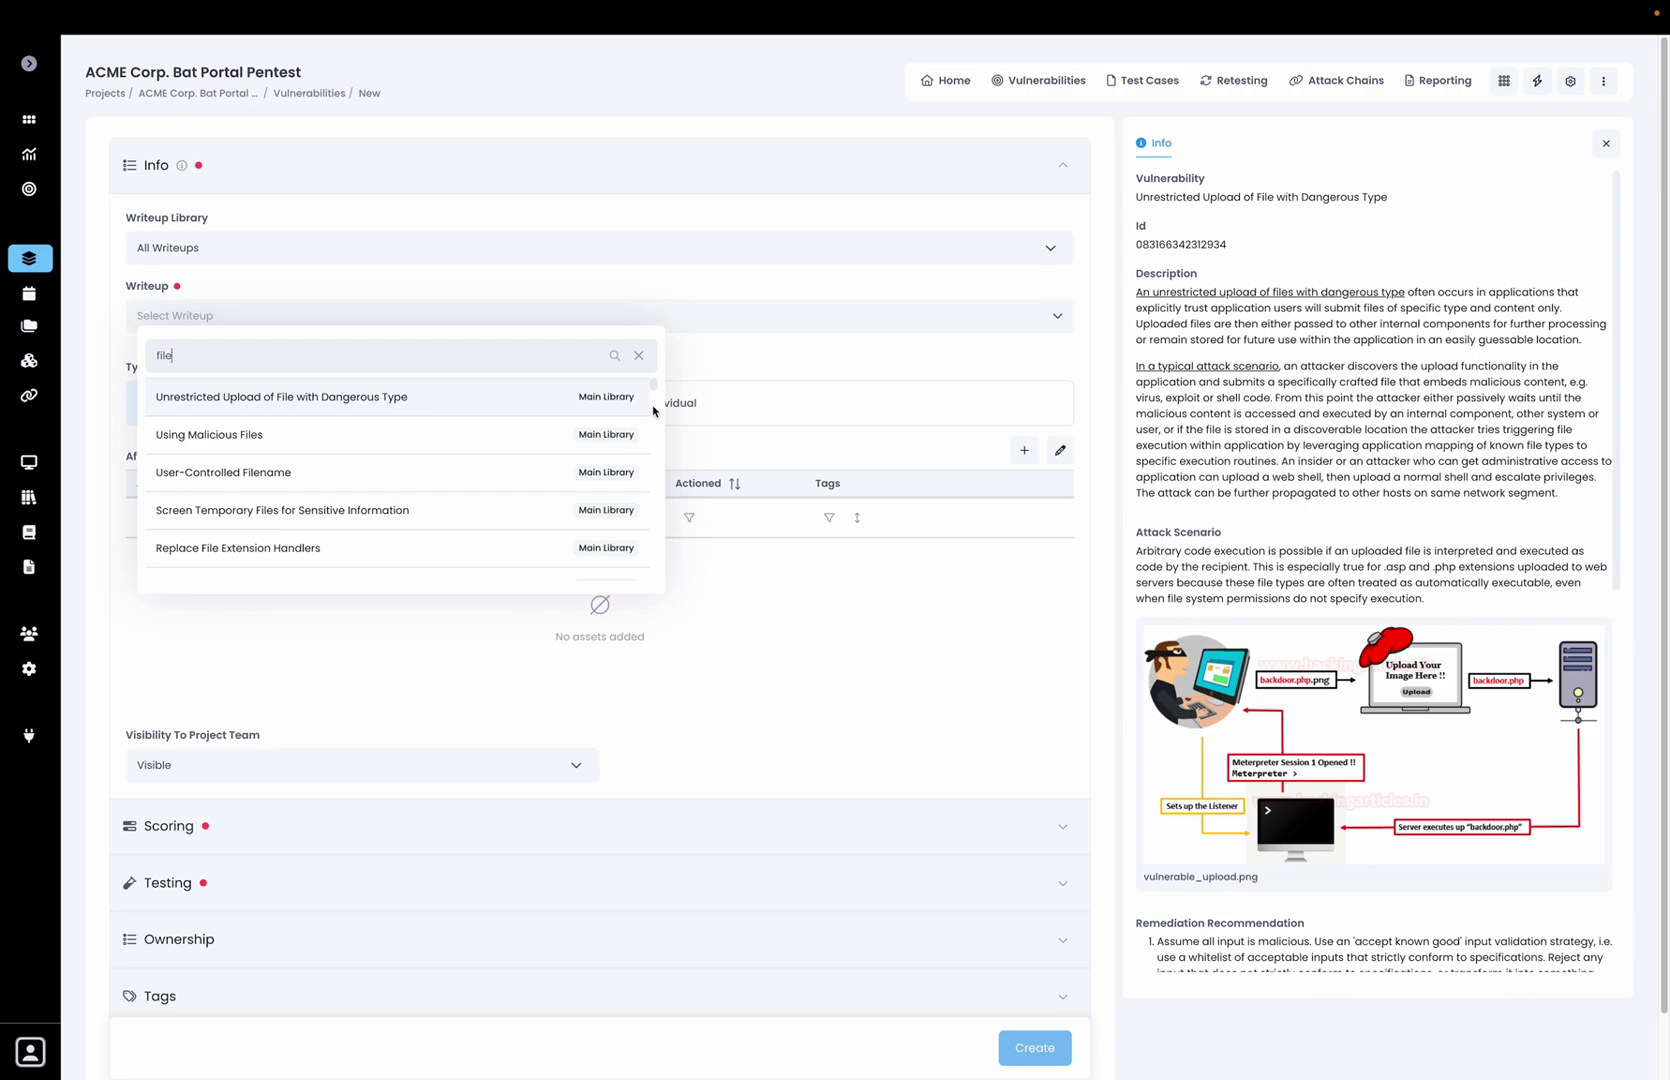
scroll(1203, 367, down, 10)
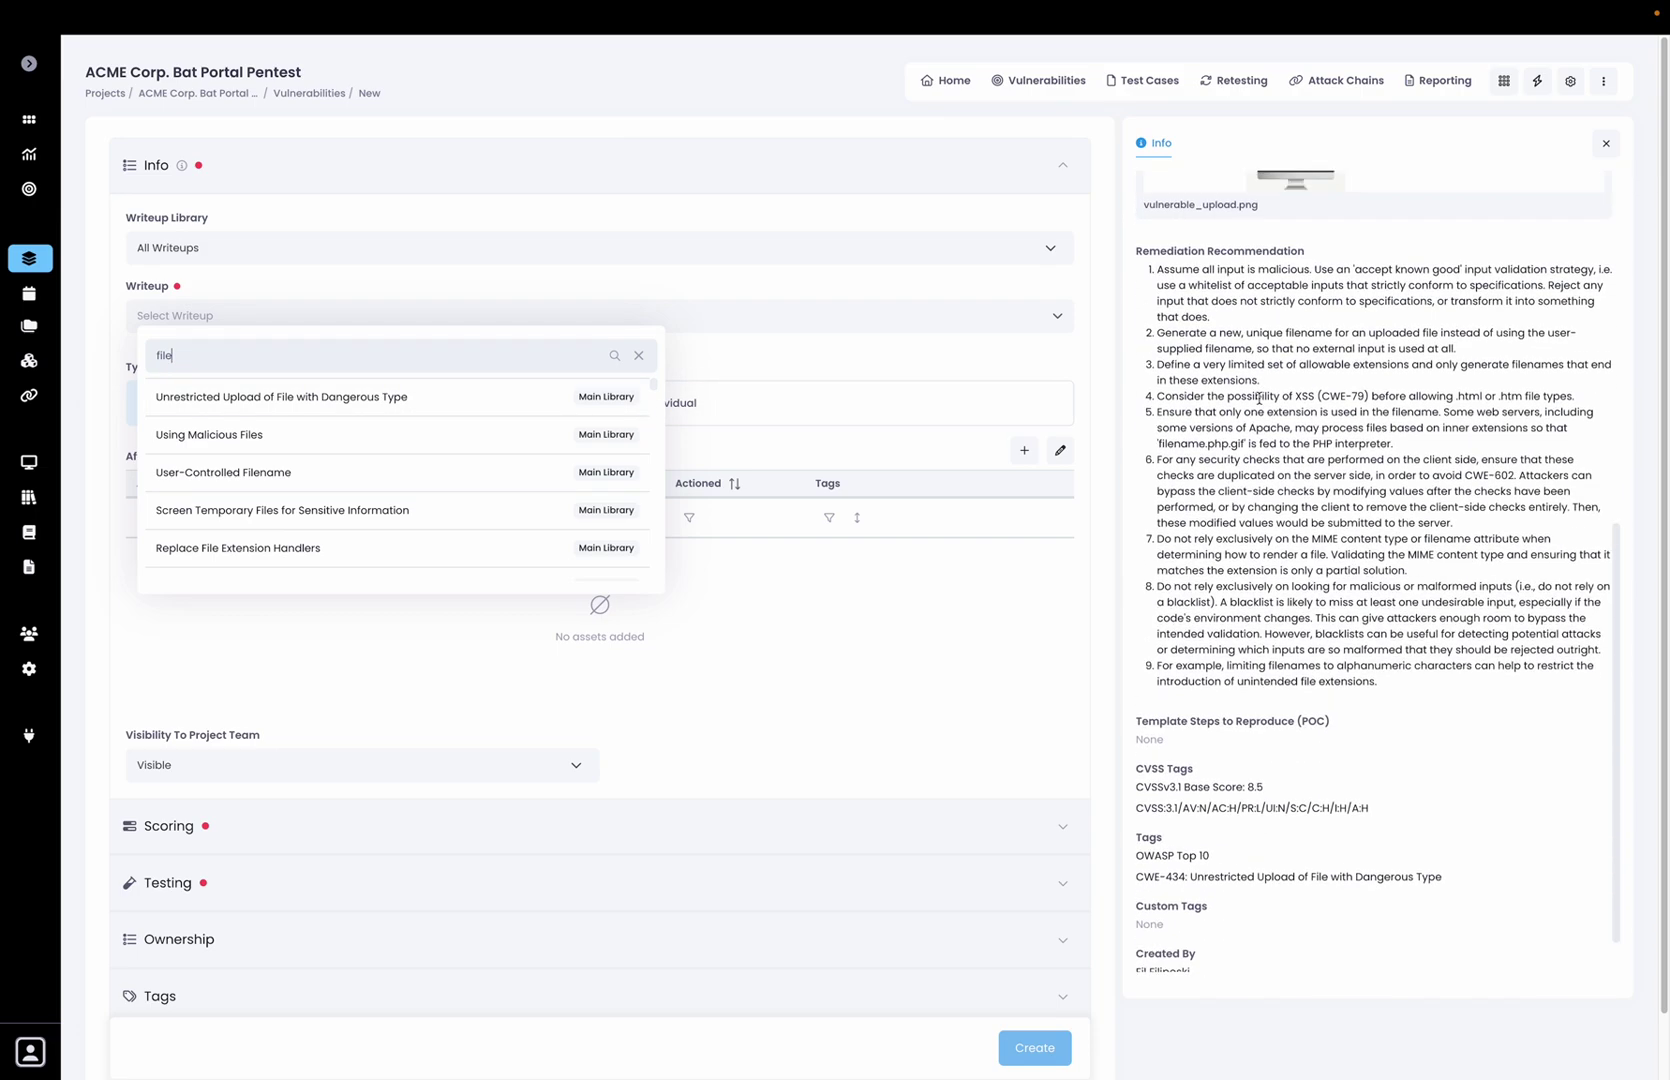
click(505, 405)
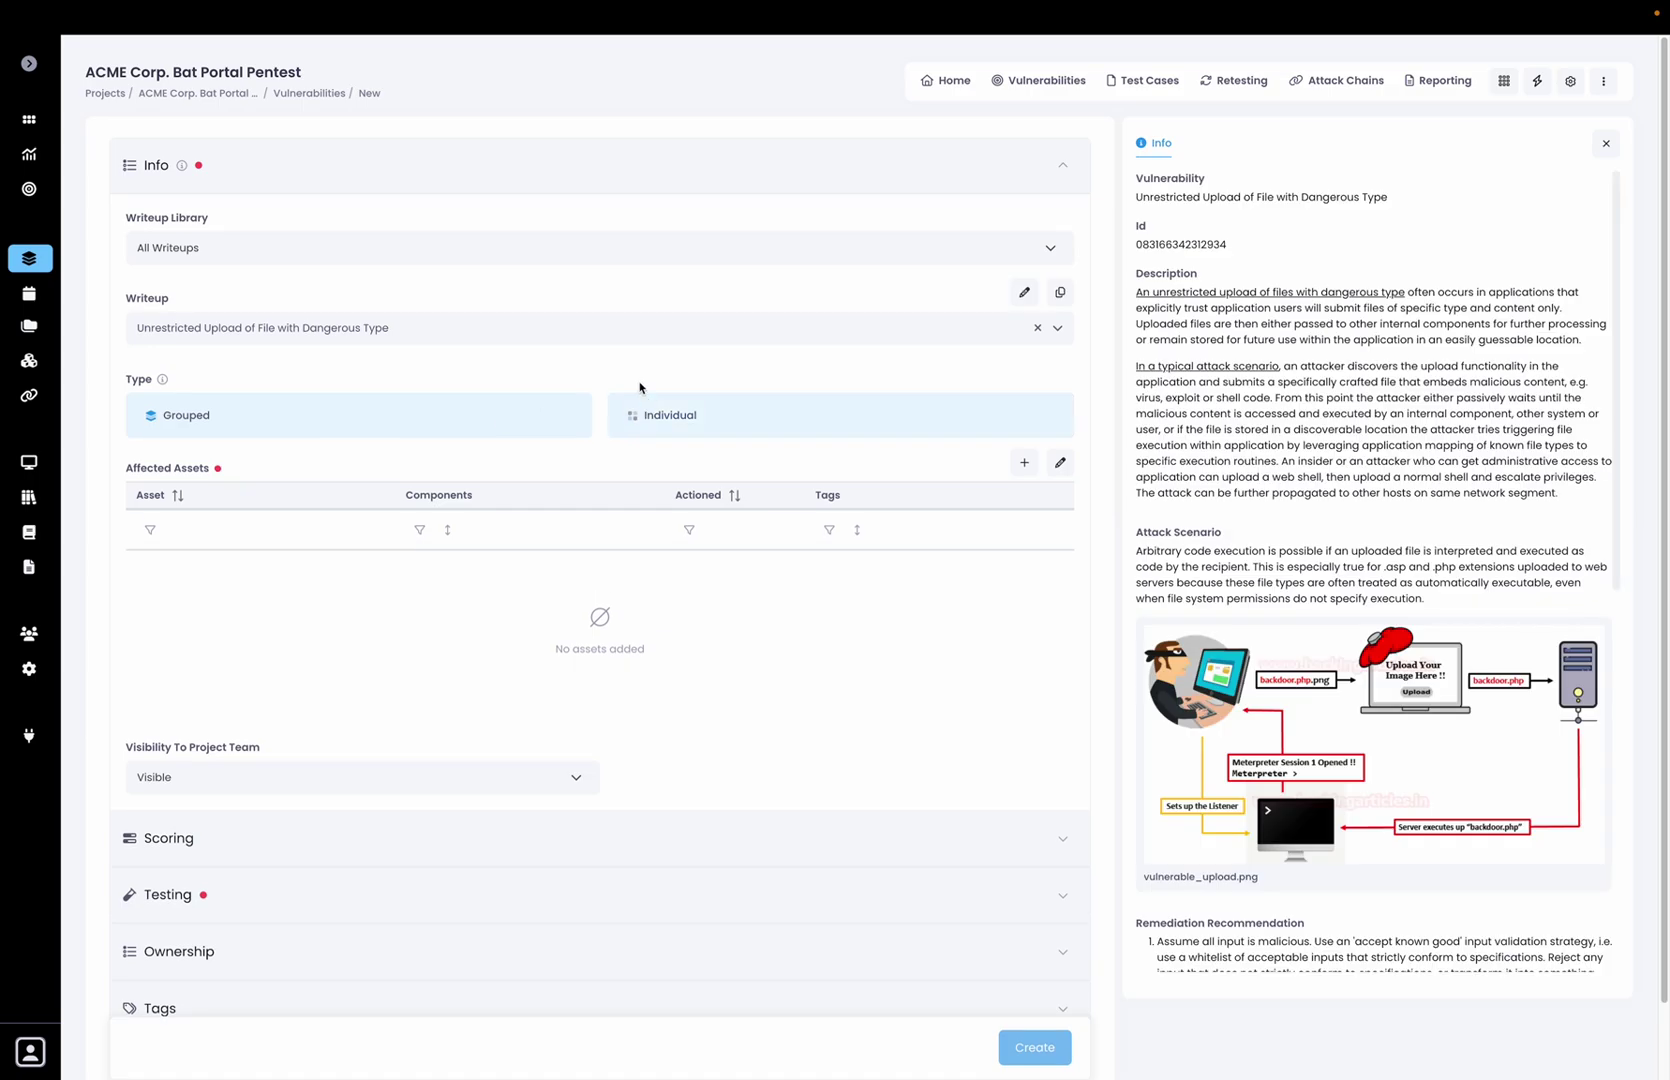
click(417, 262)
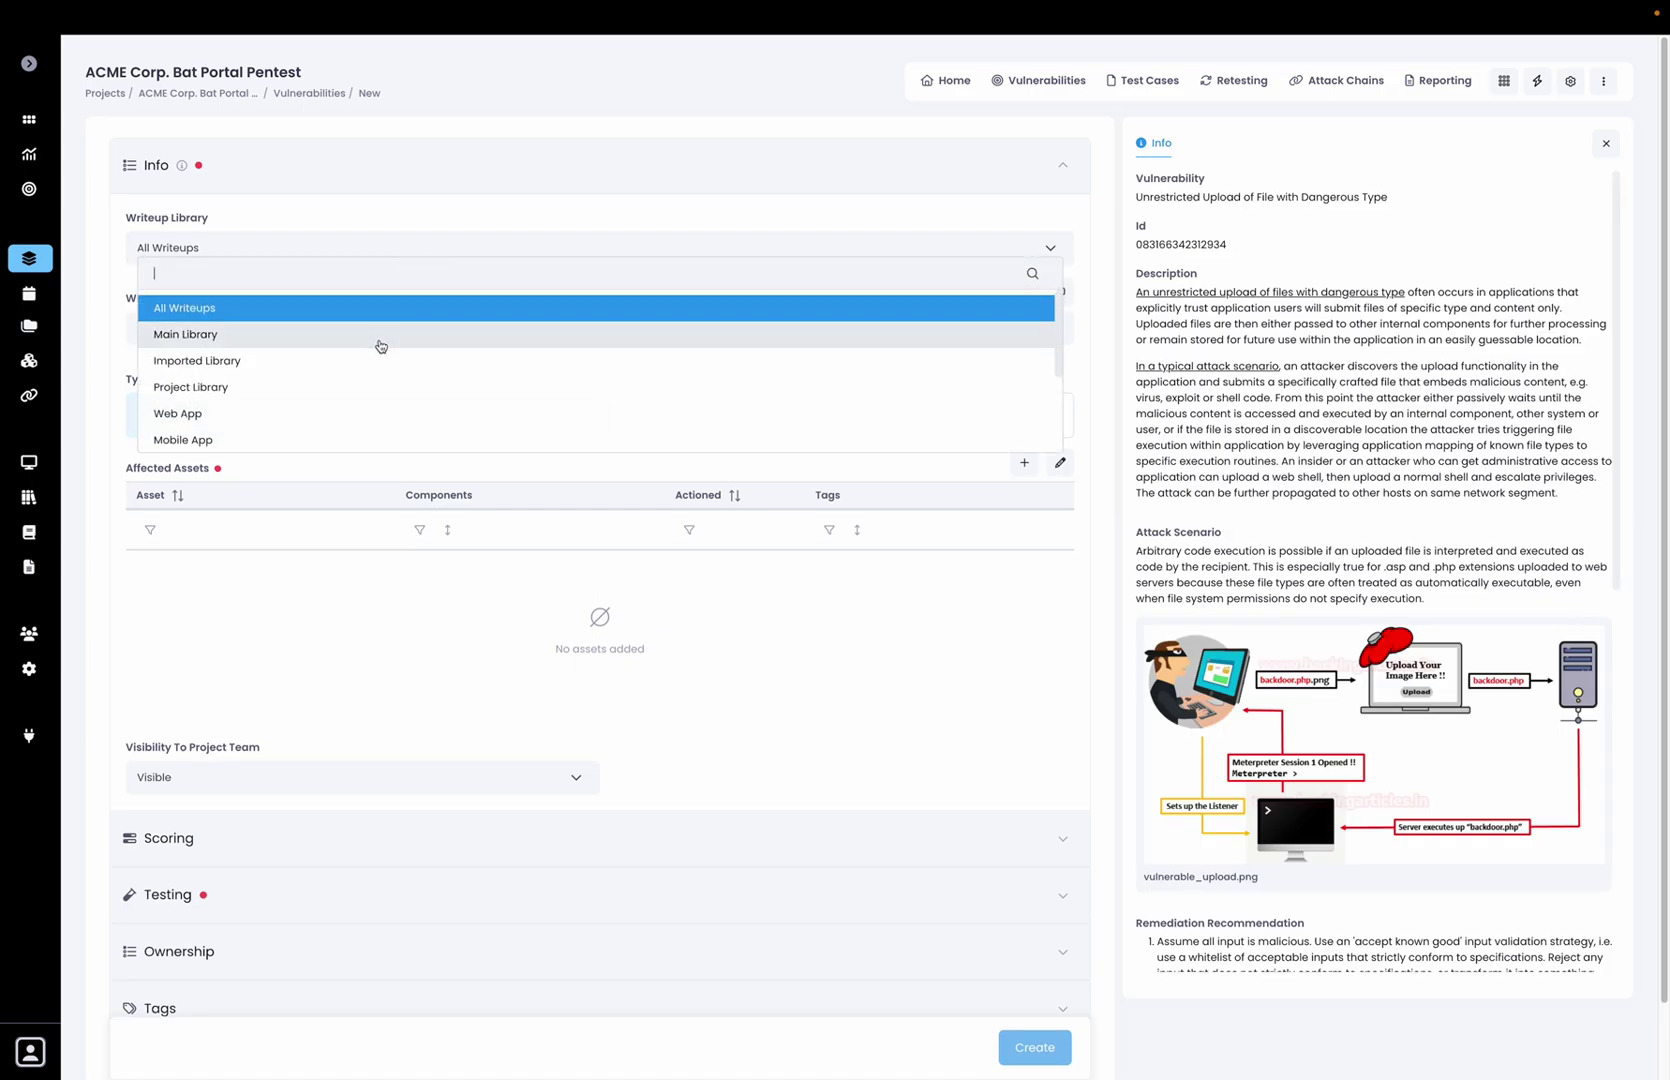
scroll(380, 380, down, 3)
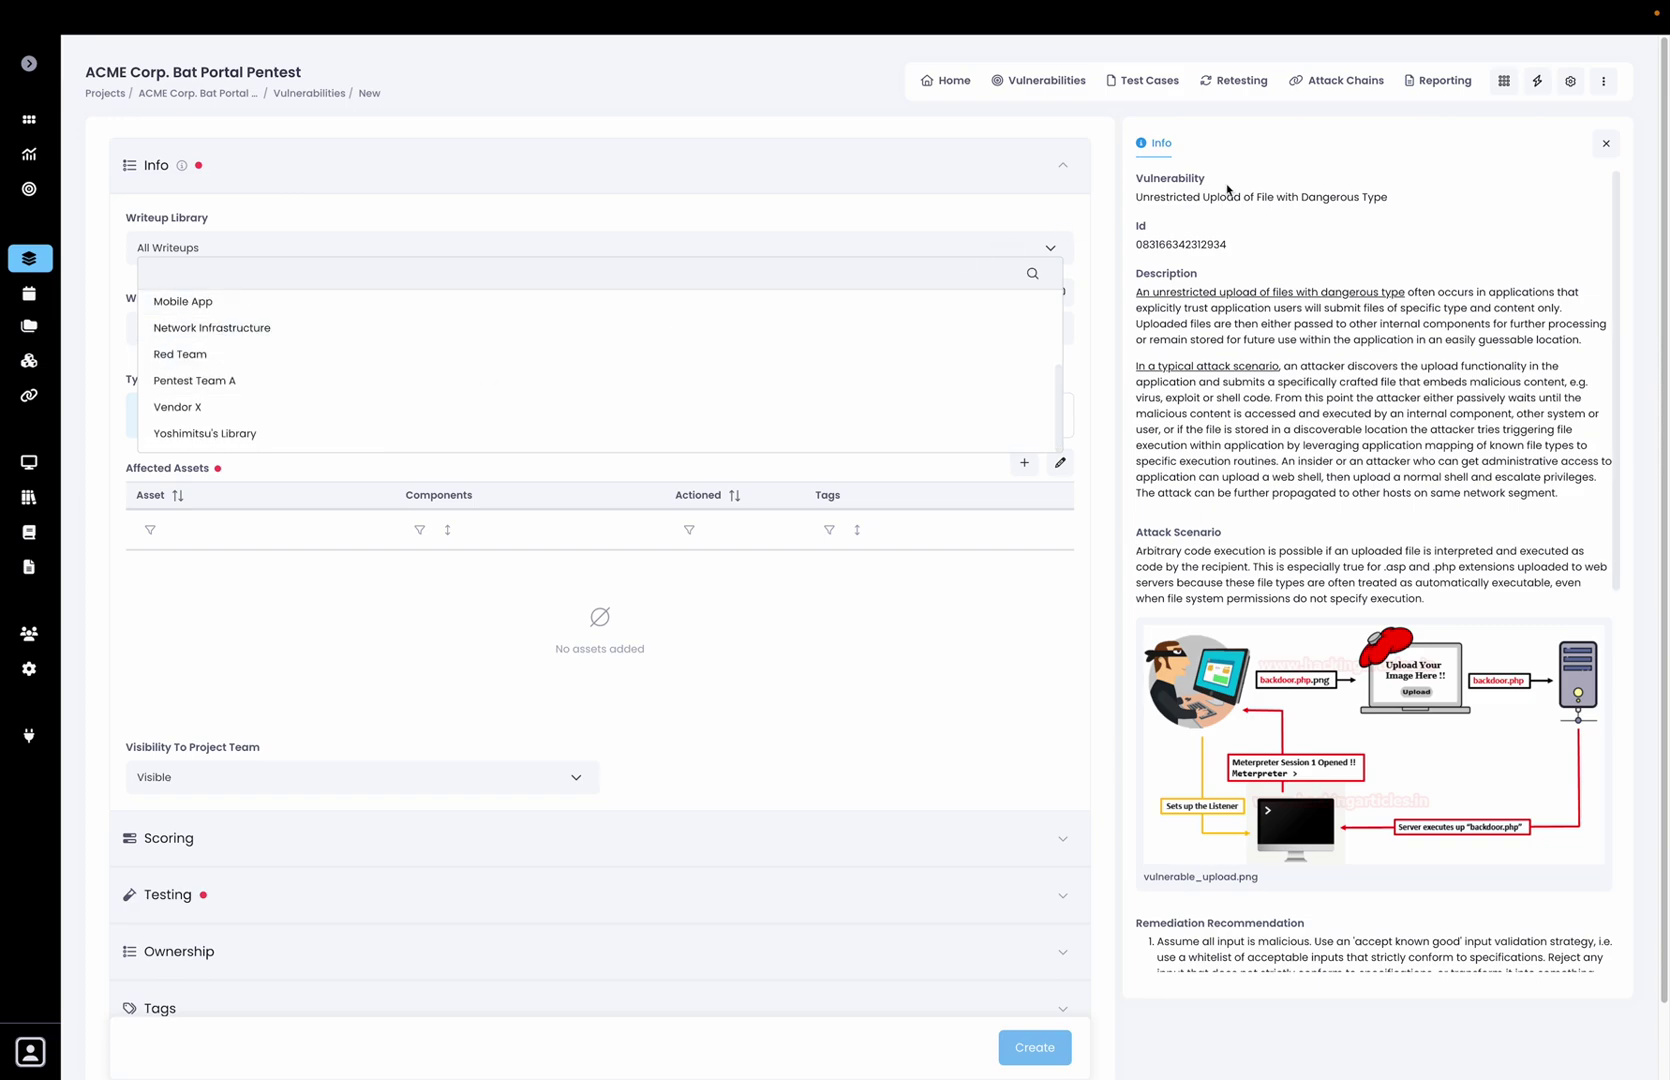
Step: Discard the unsaved vulnerability and add Red Team to the project's Testing Type(s) in Settings
click(1568, 88)
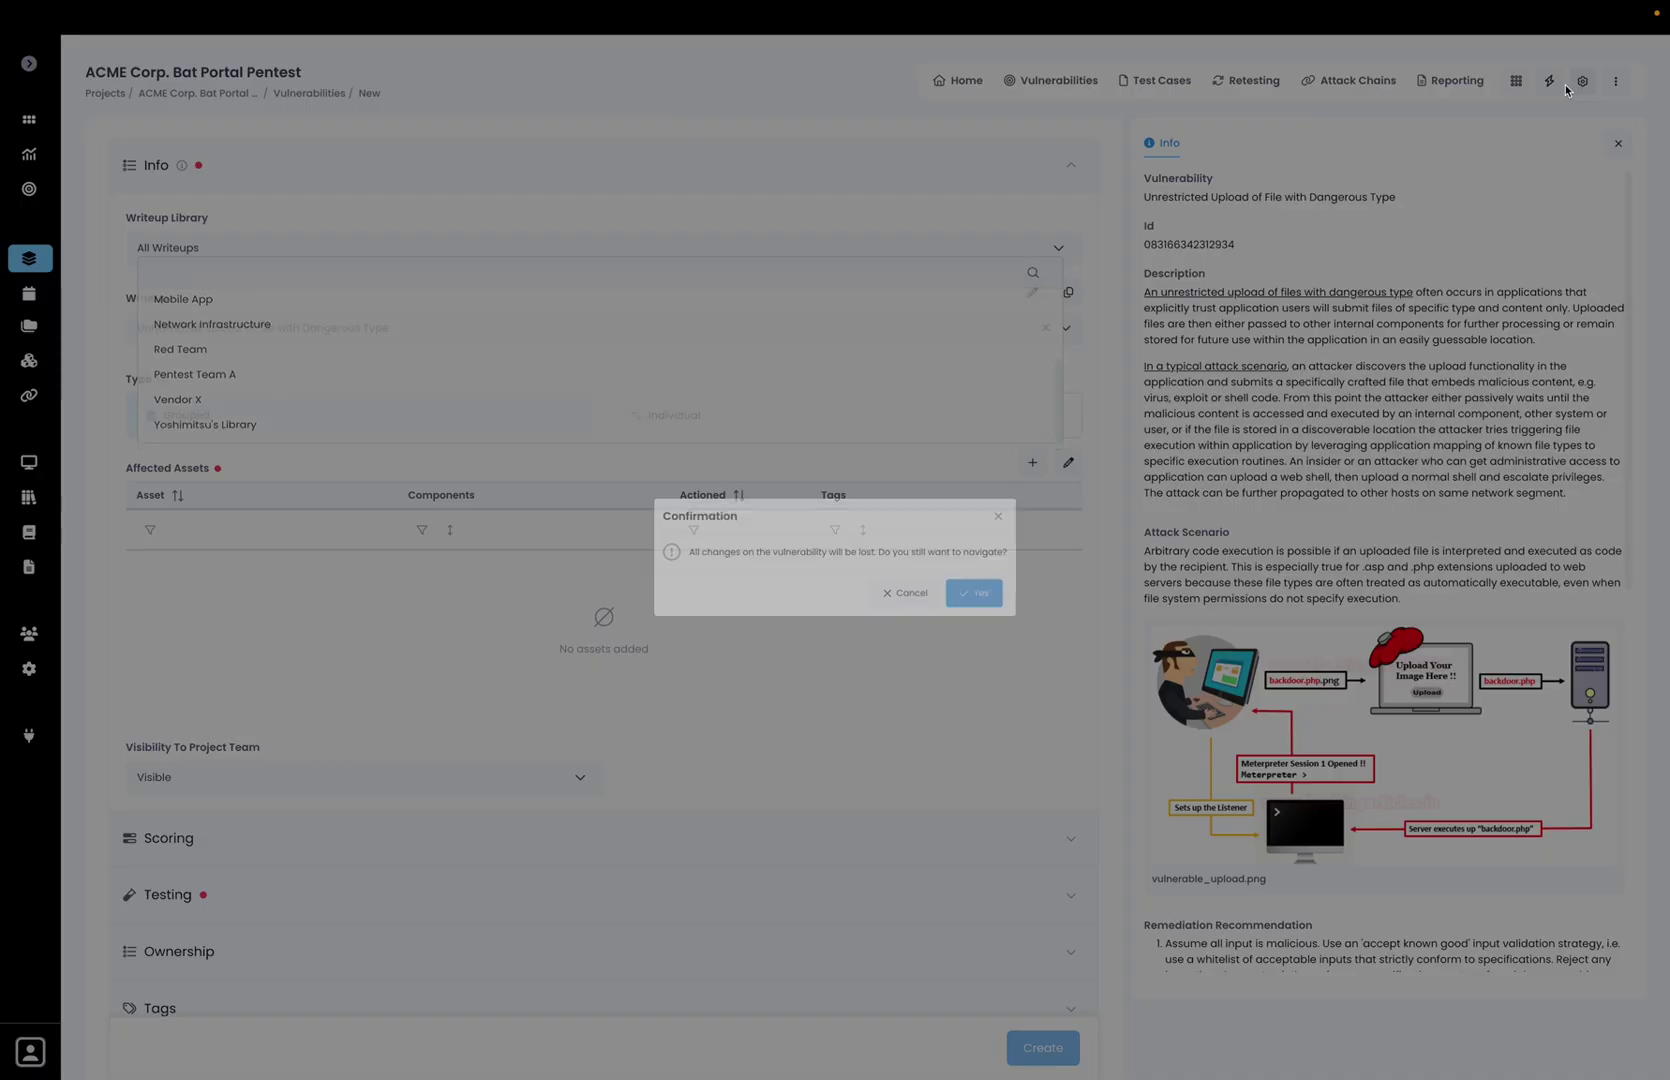
click(1000, 600)
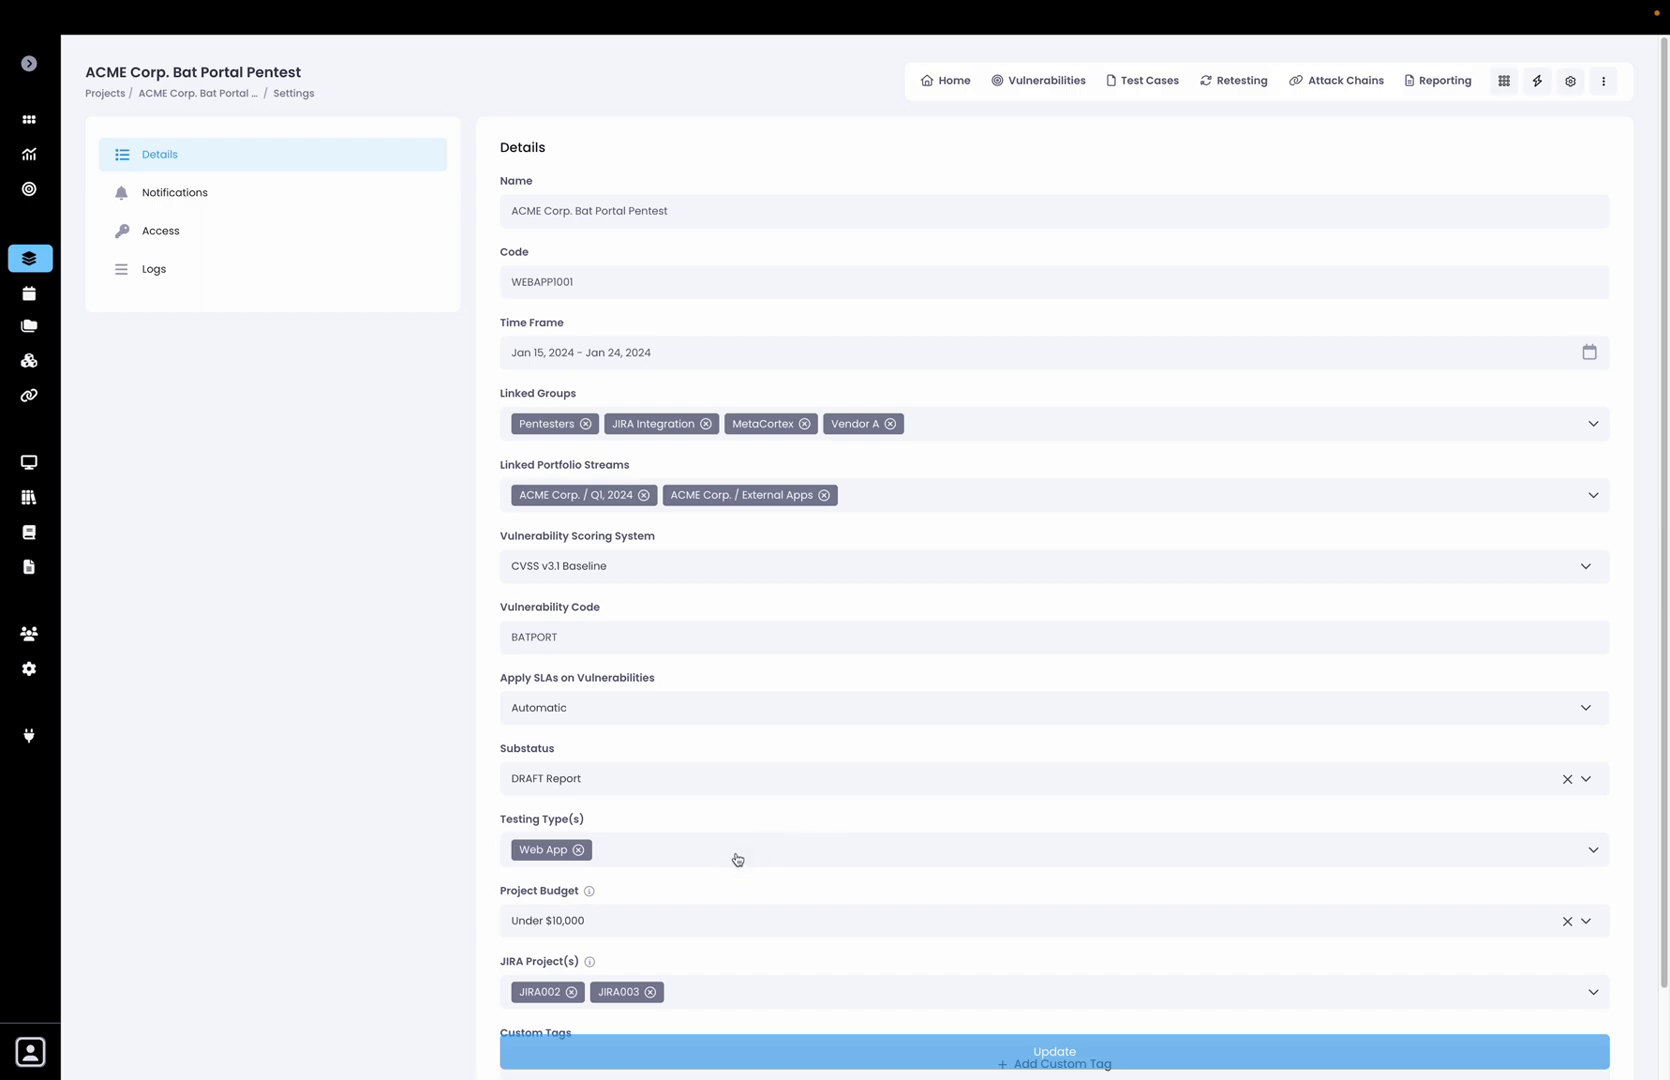
click(733, 857)
scroll(690, 955, down, 1)
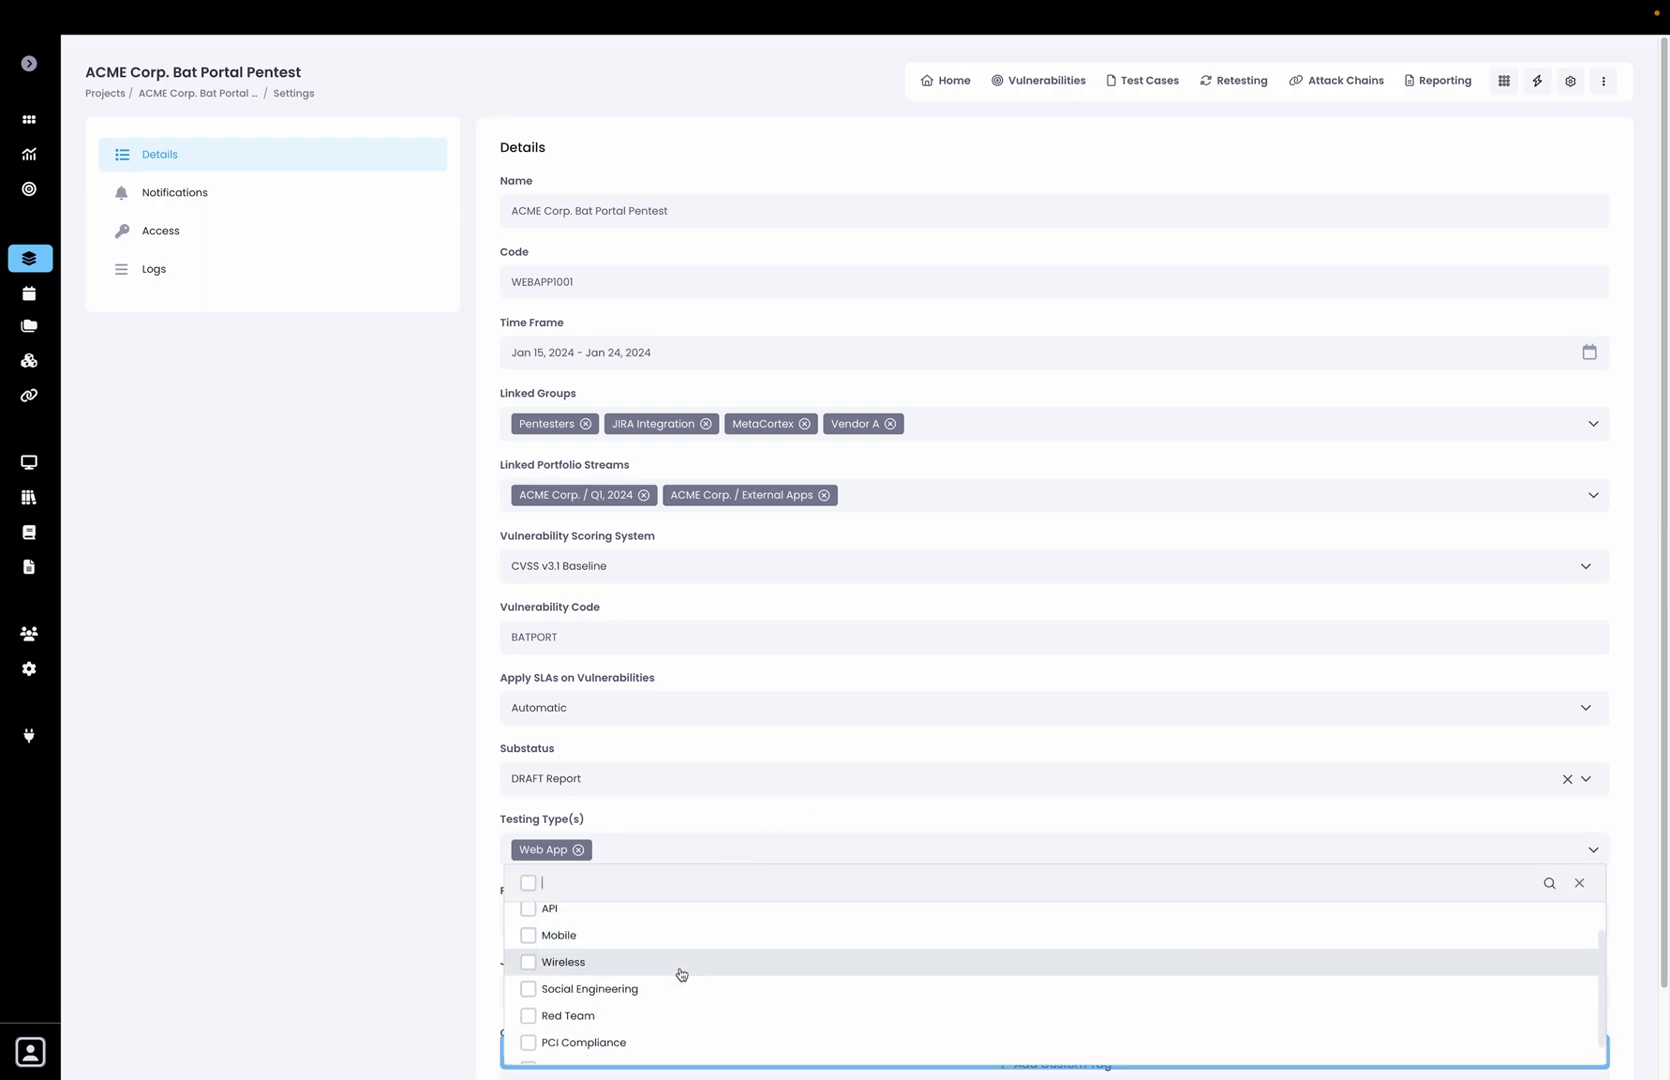
click(601, 1027)
key(Escape)
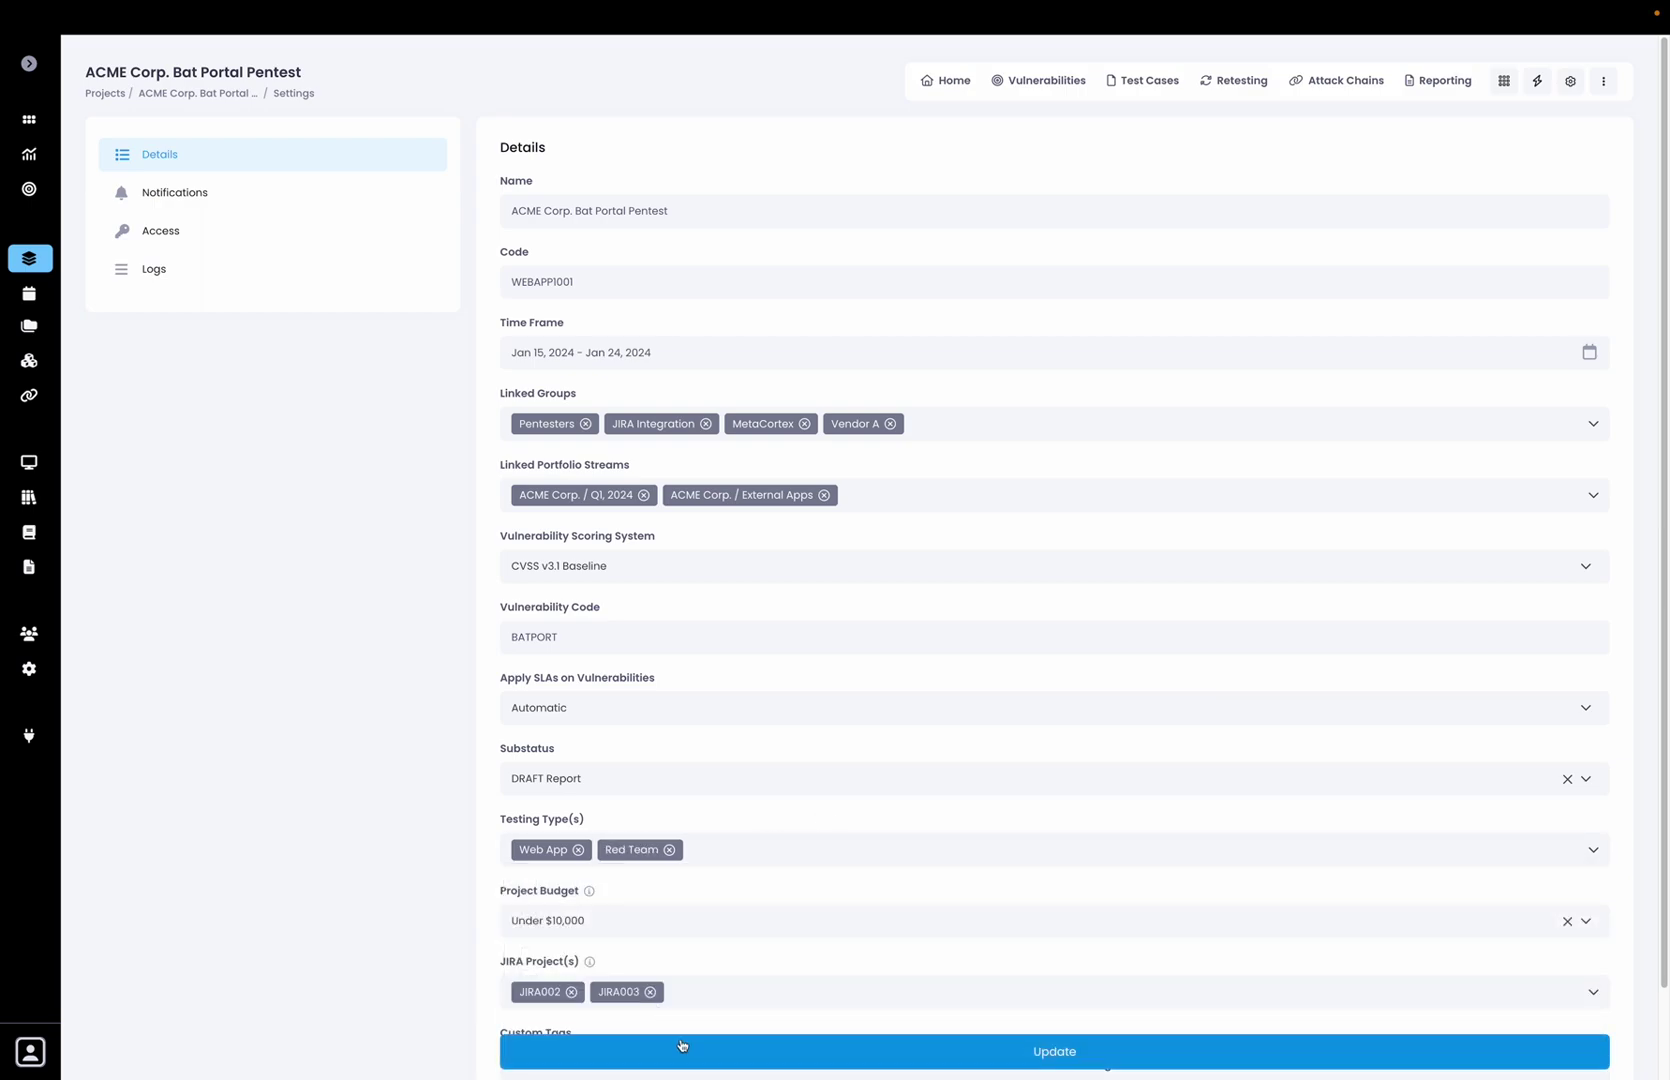
click(719, 1050)
Step: Check the new Red Team section on a fresh vulnerability form
click(1537, 80)
click(1518, 112)
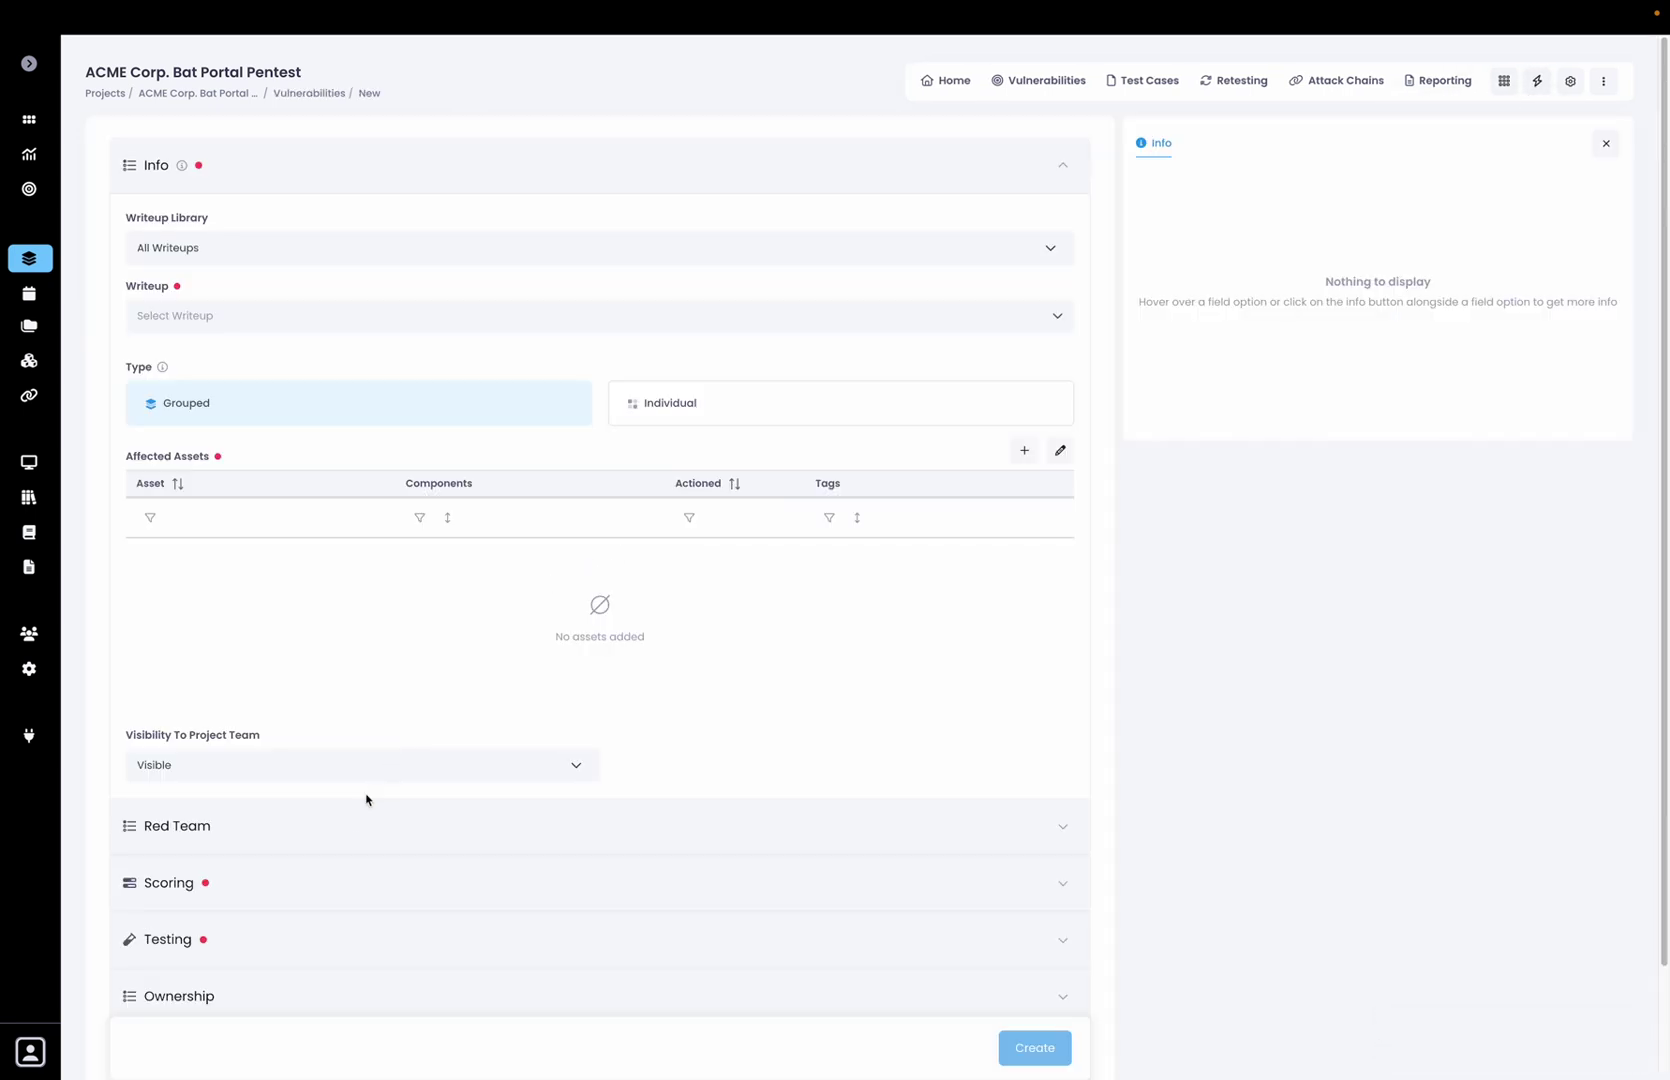
click(343, 832)
scroll(341, 828, down, 3)
scroll(341, 828, down, 1)
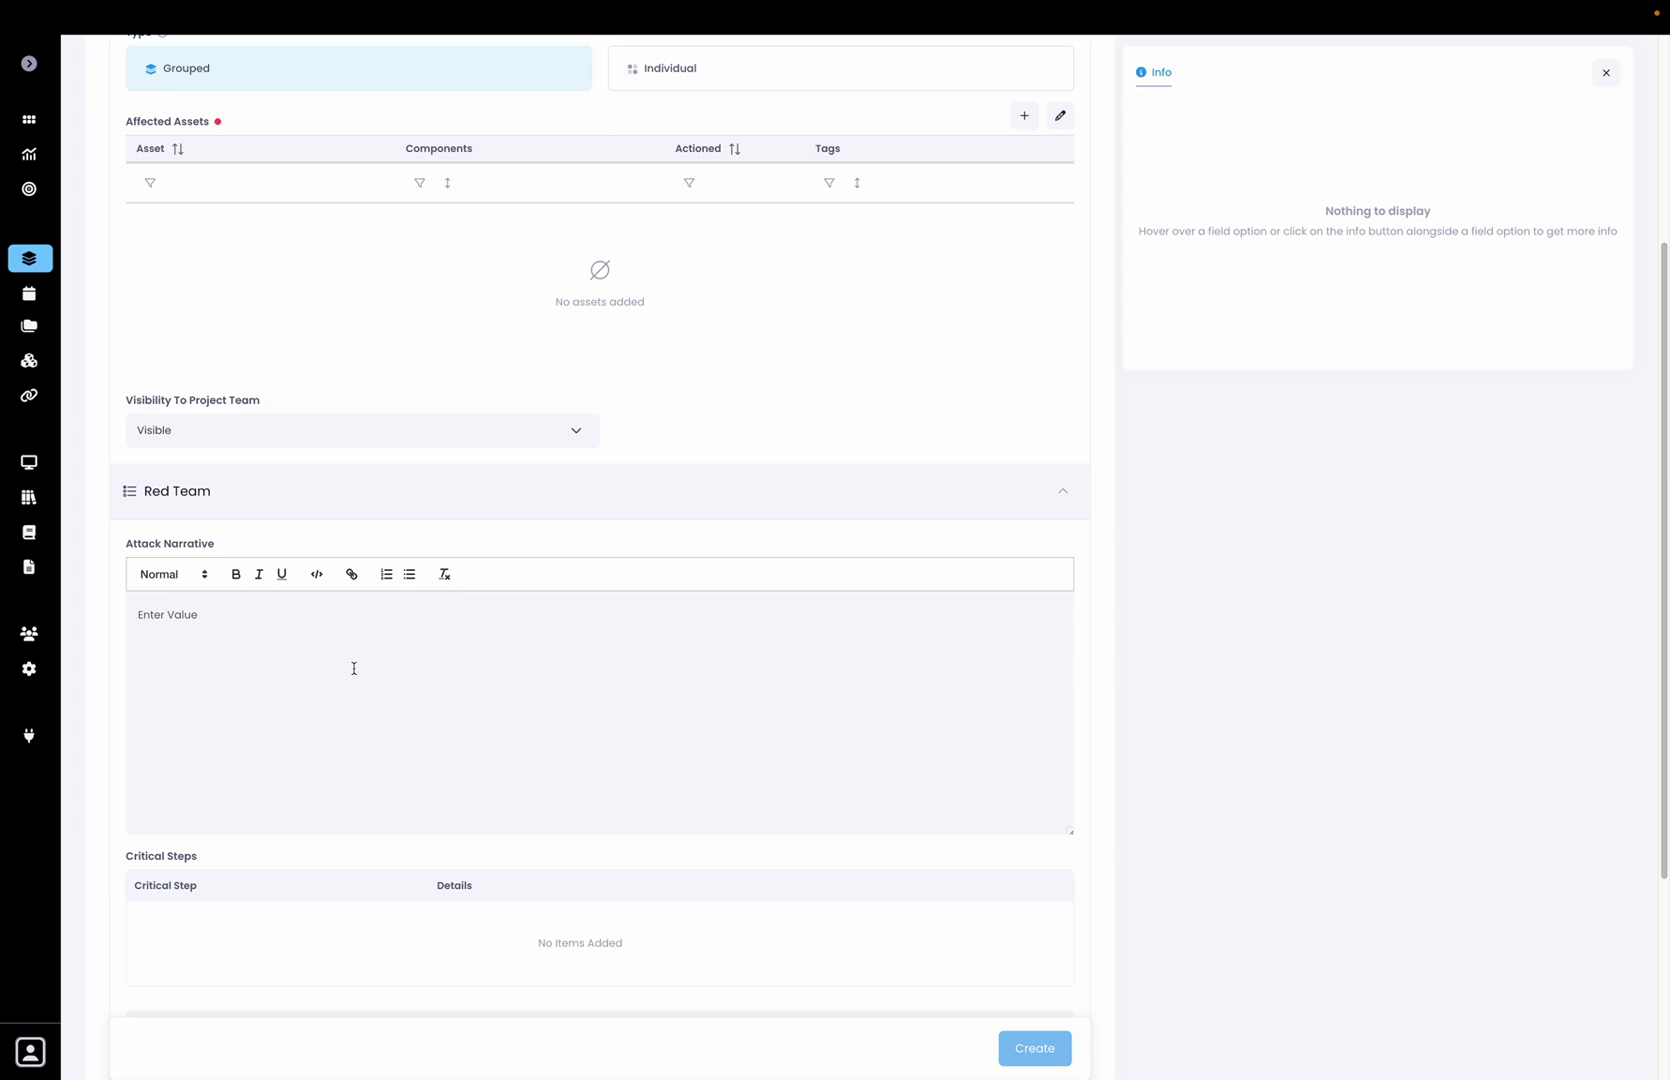
scroll(1060, 470, up, 4)
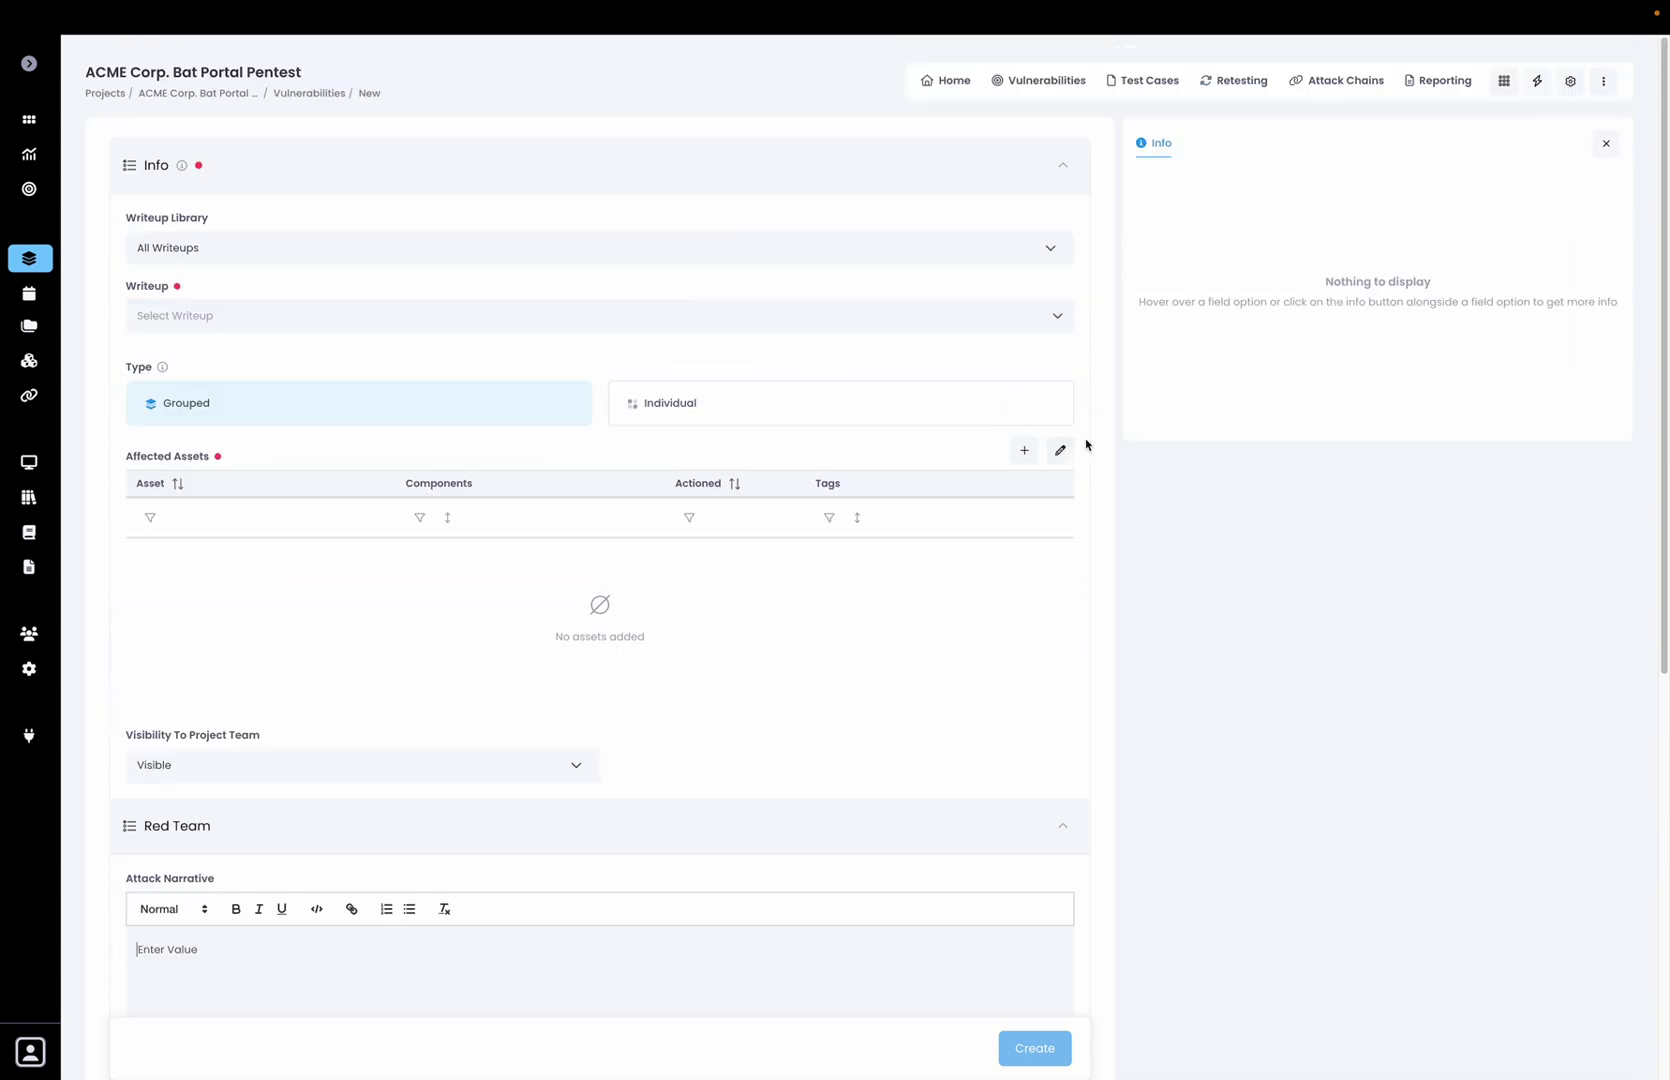
click(1535, 86)
Step: Load the Nessus file 10.0.0.1-24.nessus into the vulnerability import wizard
click(1510, 139)
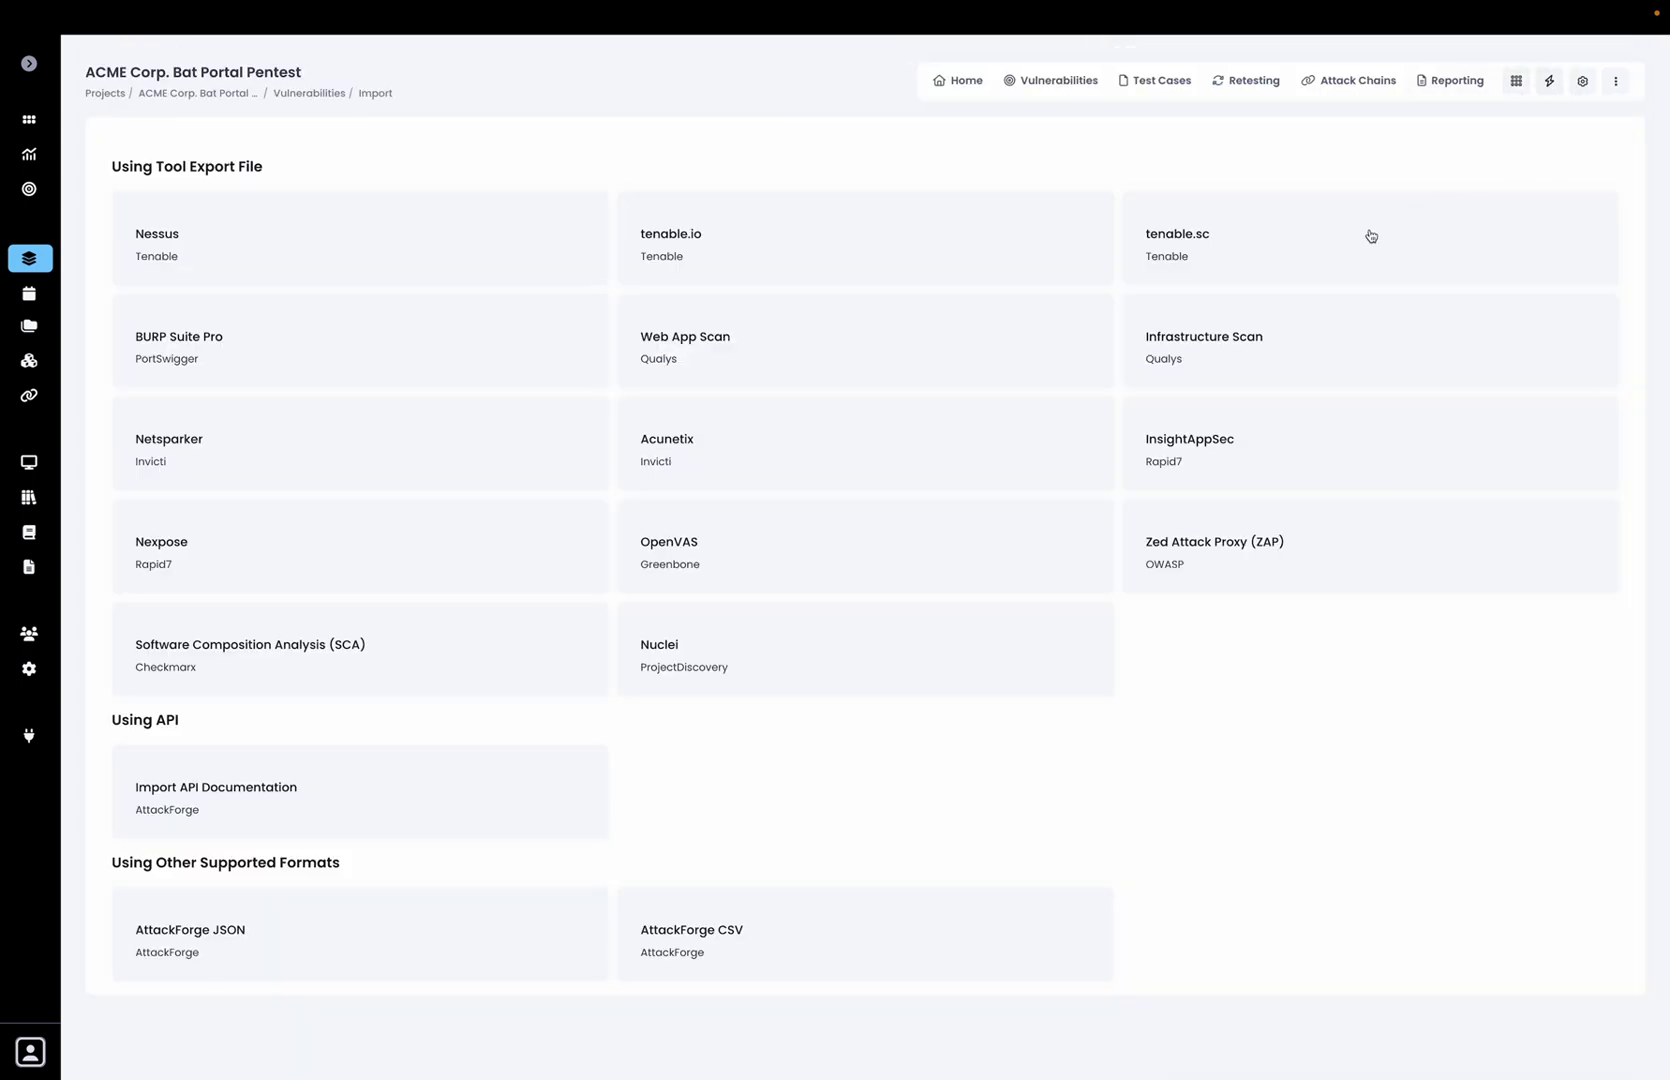
click(374, 249)
click(806, 391)
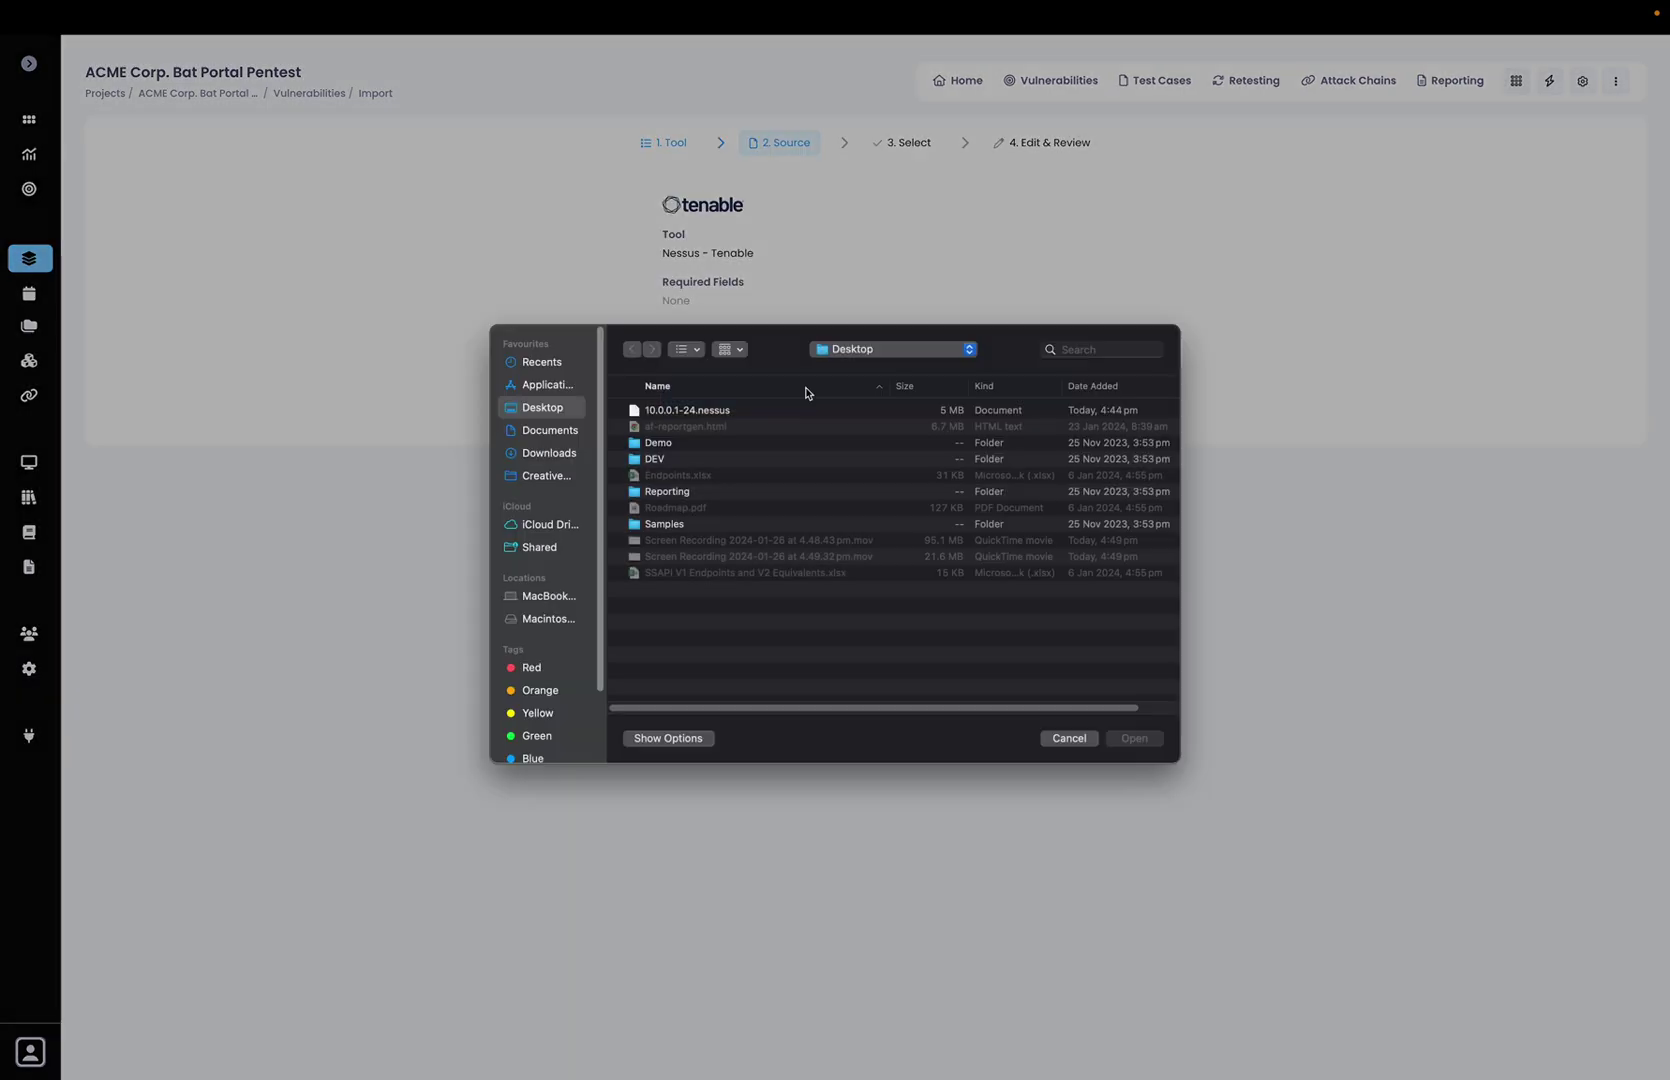
click(714, 426)
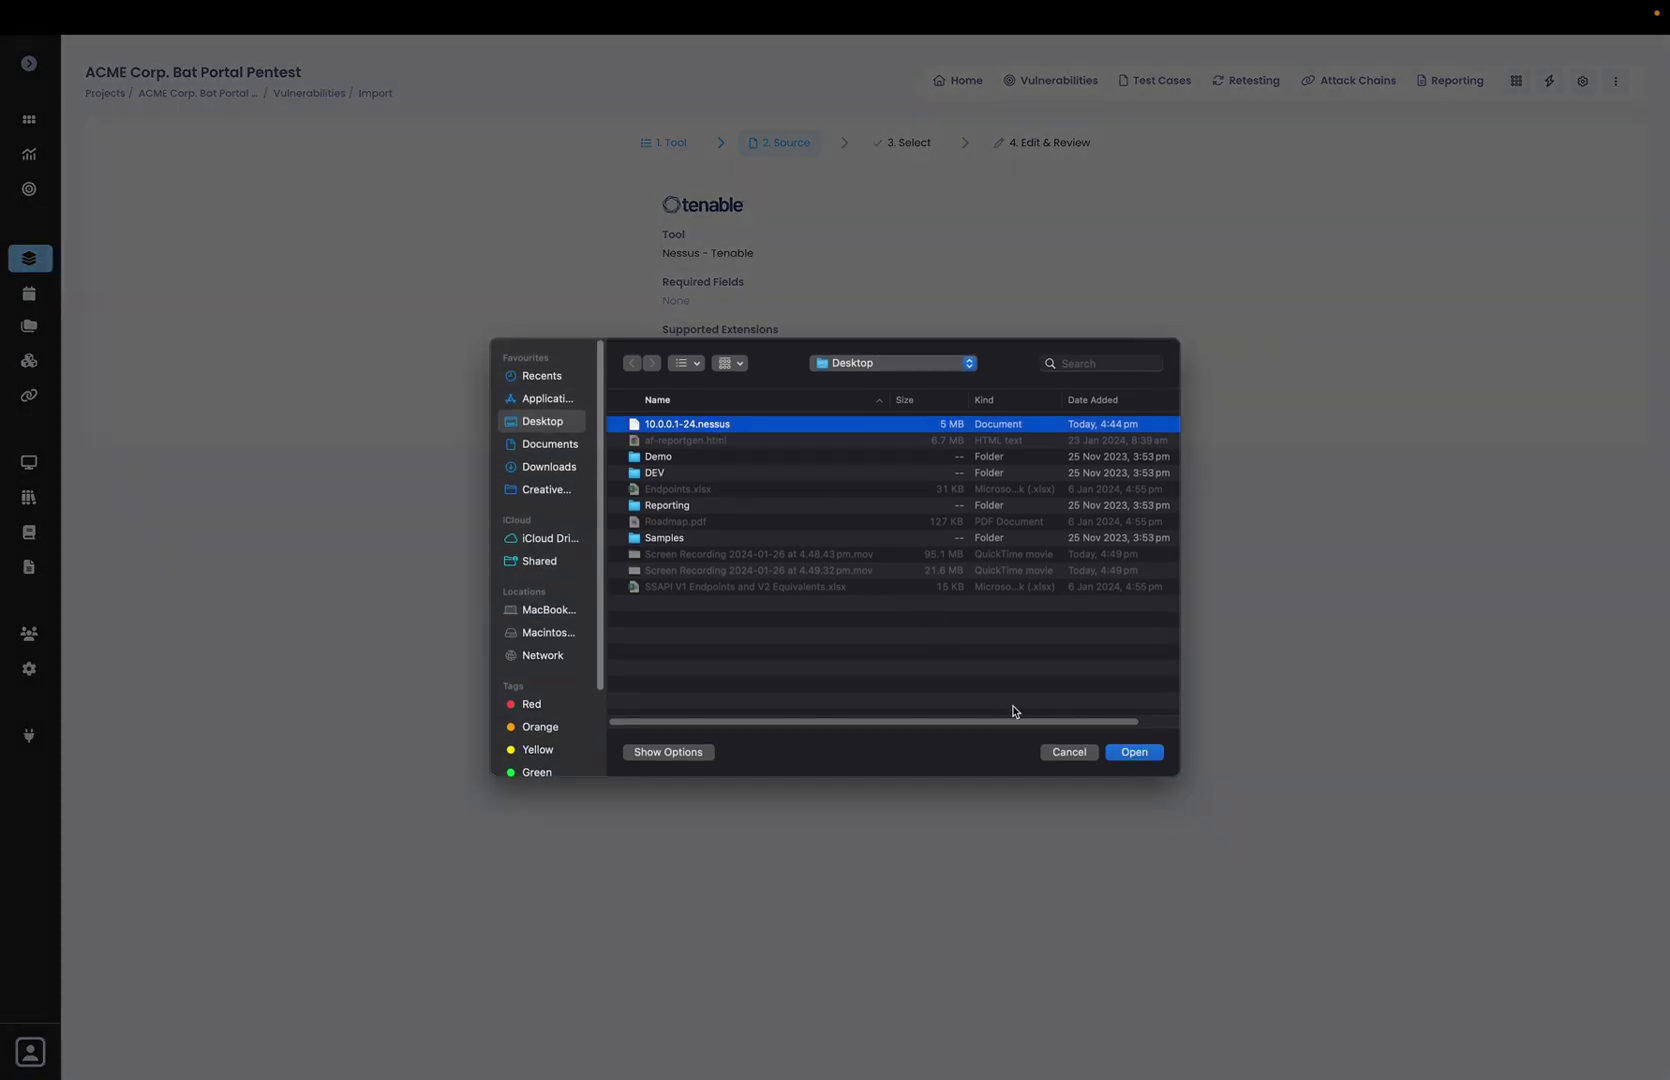
click(1127, 757)
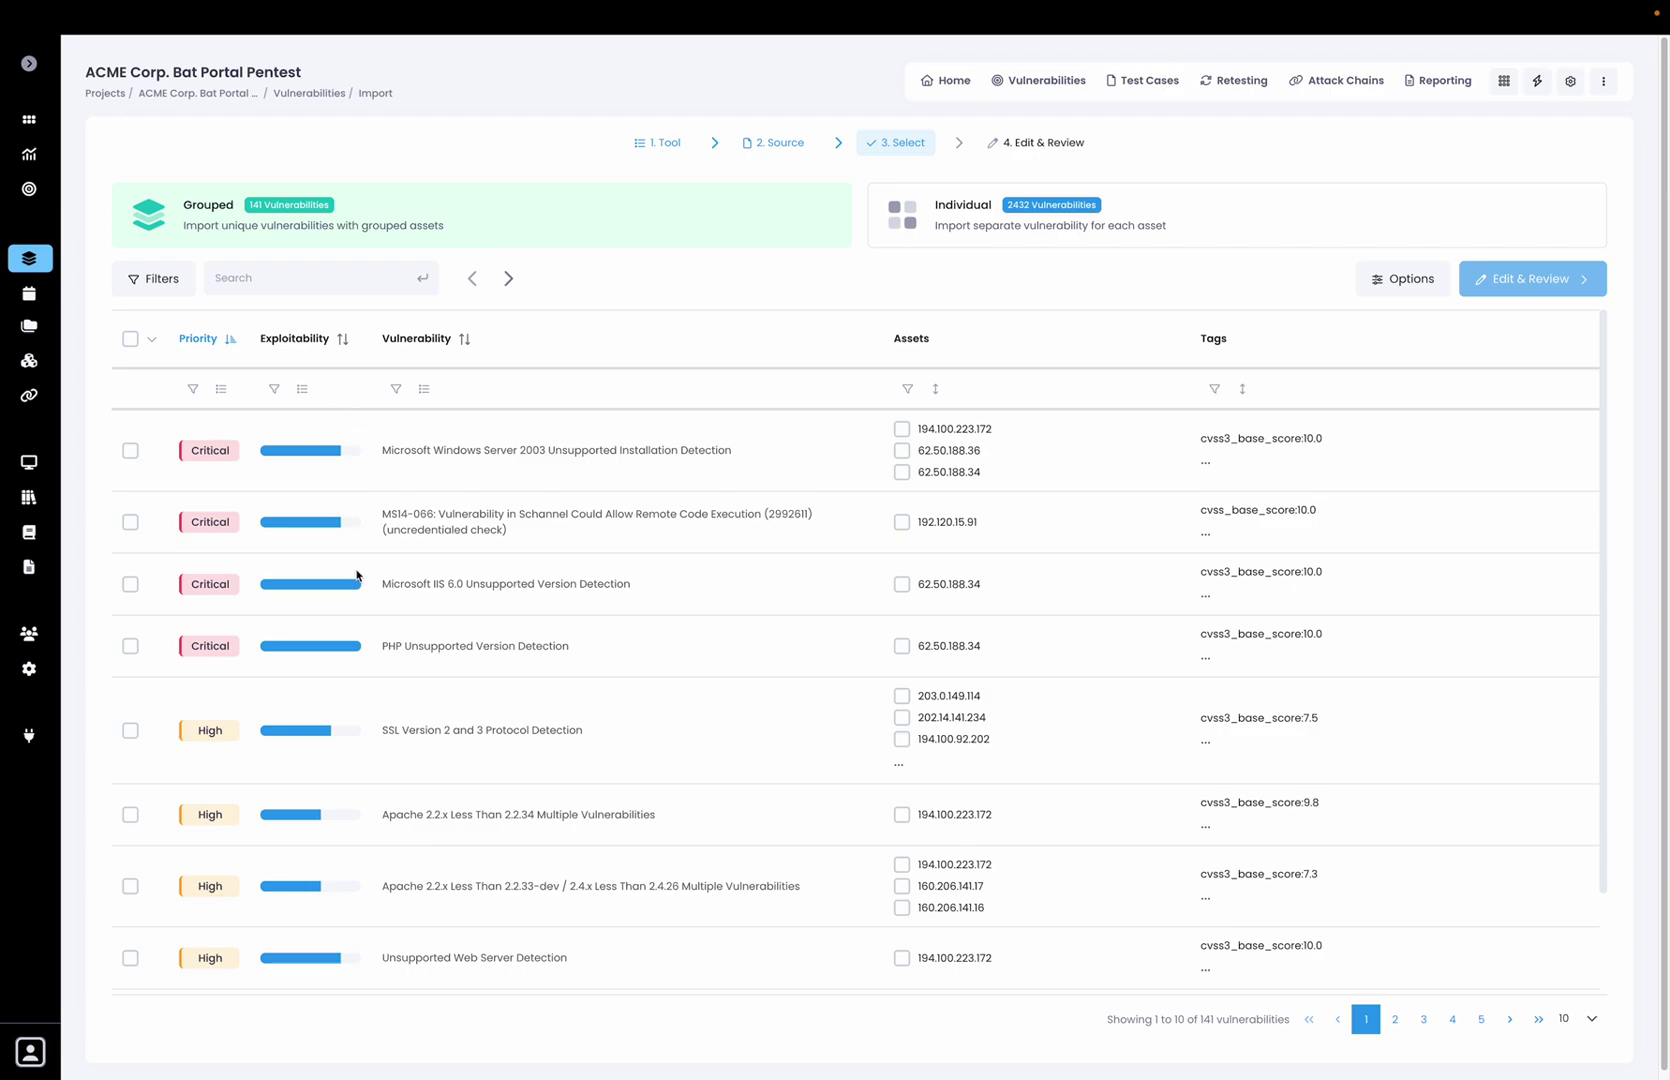
Step: Inspect the SSL Version 2 and 3 finding and its affected asset 160.206.148.12, including port 21 notes
click(443, 731)
click(538, 426)
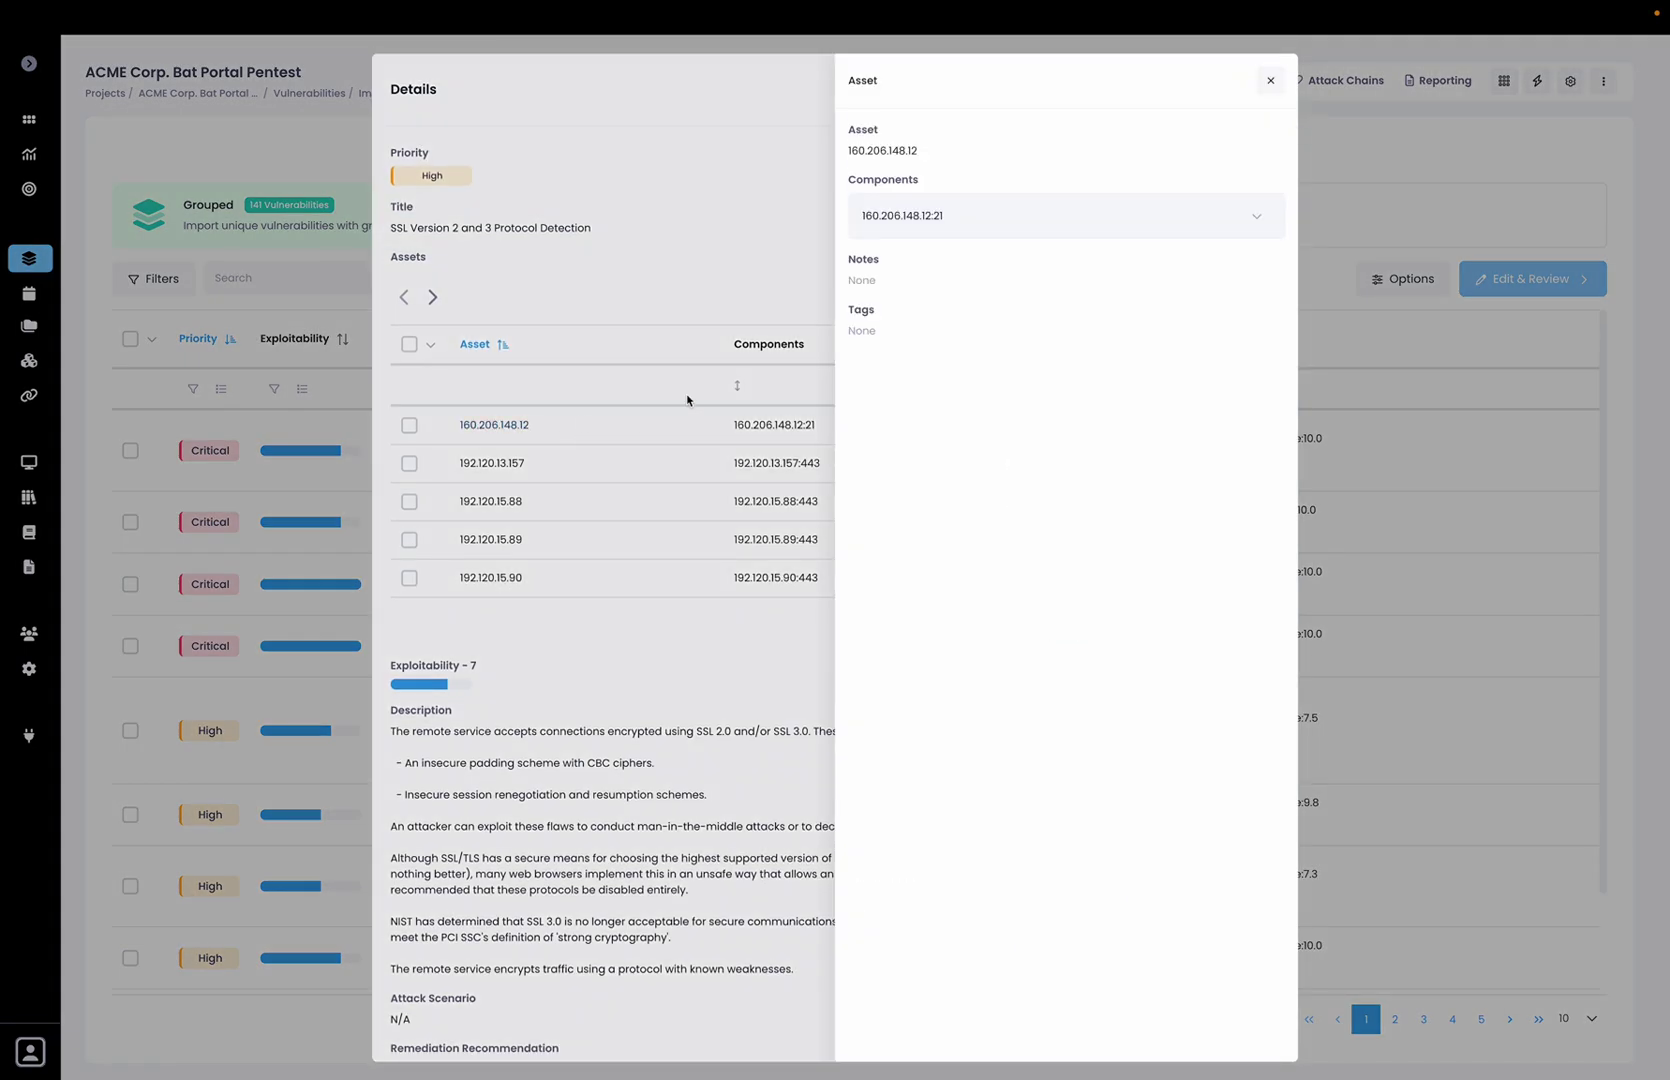
click(1045, 212)
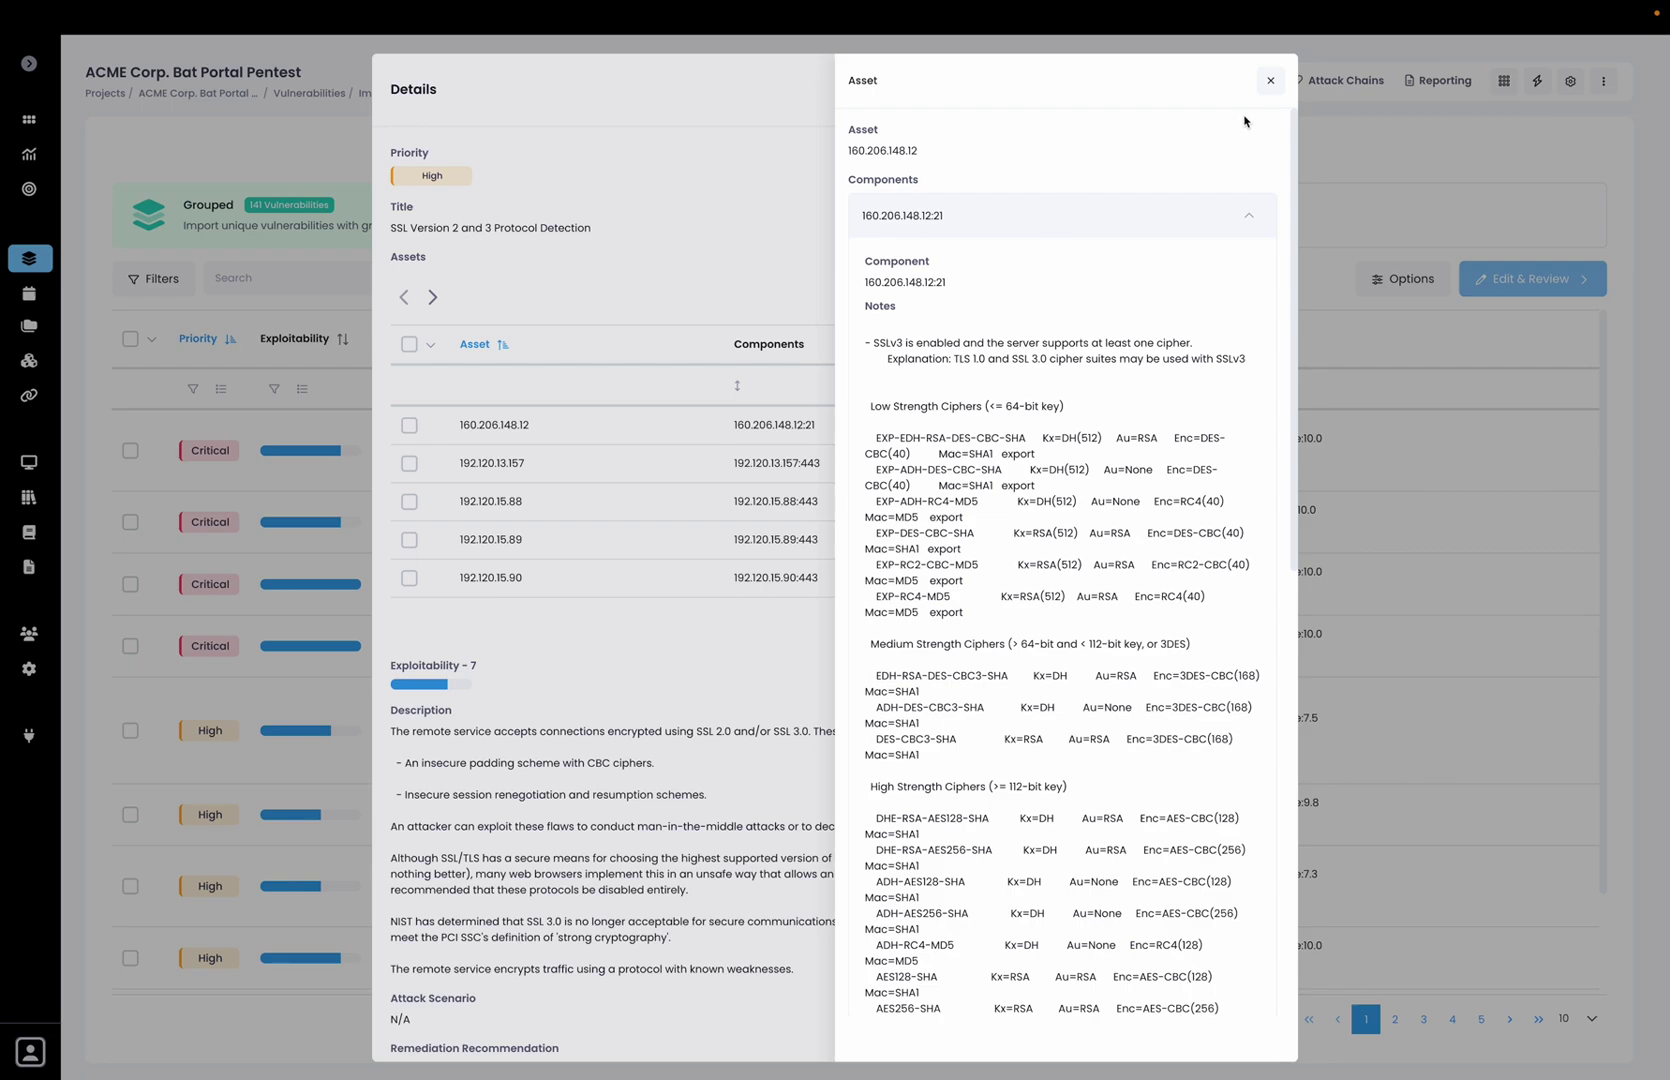
click(1270, 80)
click(1266, 82)
click(1063, 93)
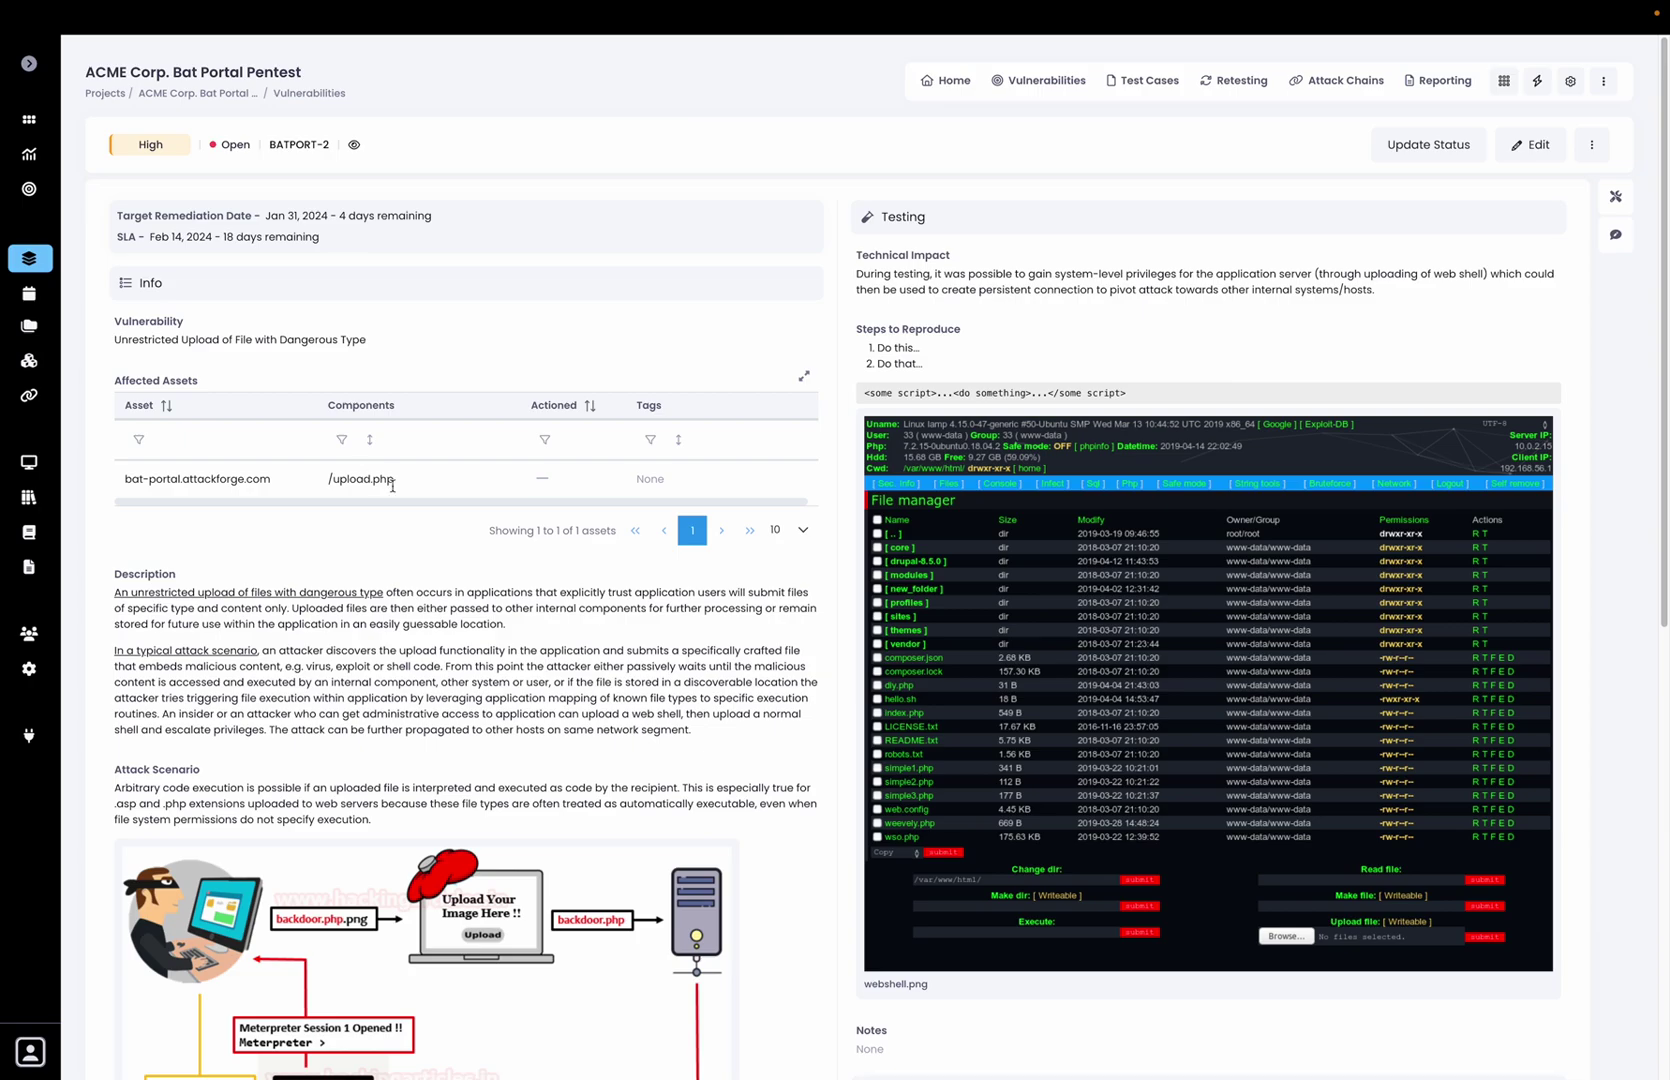
Step: Scroll through BATPORT-2's details, remediation, tags and evidence, then back to the top
scroll(1065, 636, down, 7)
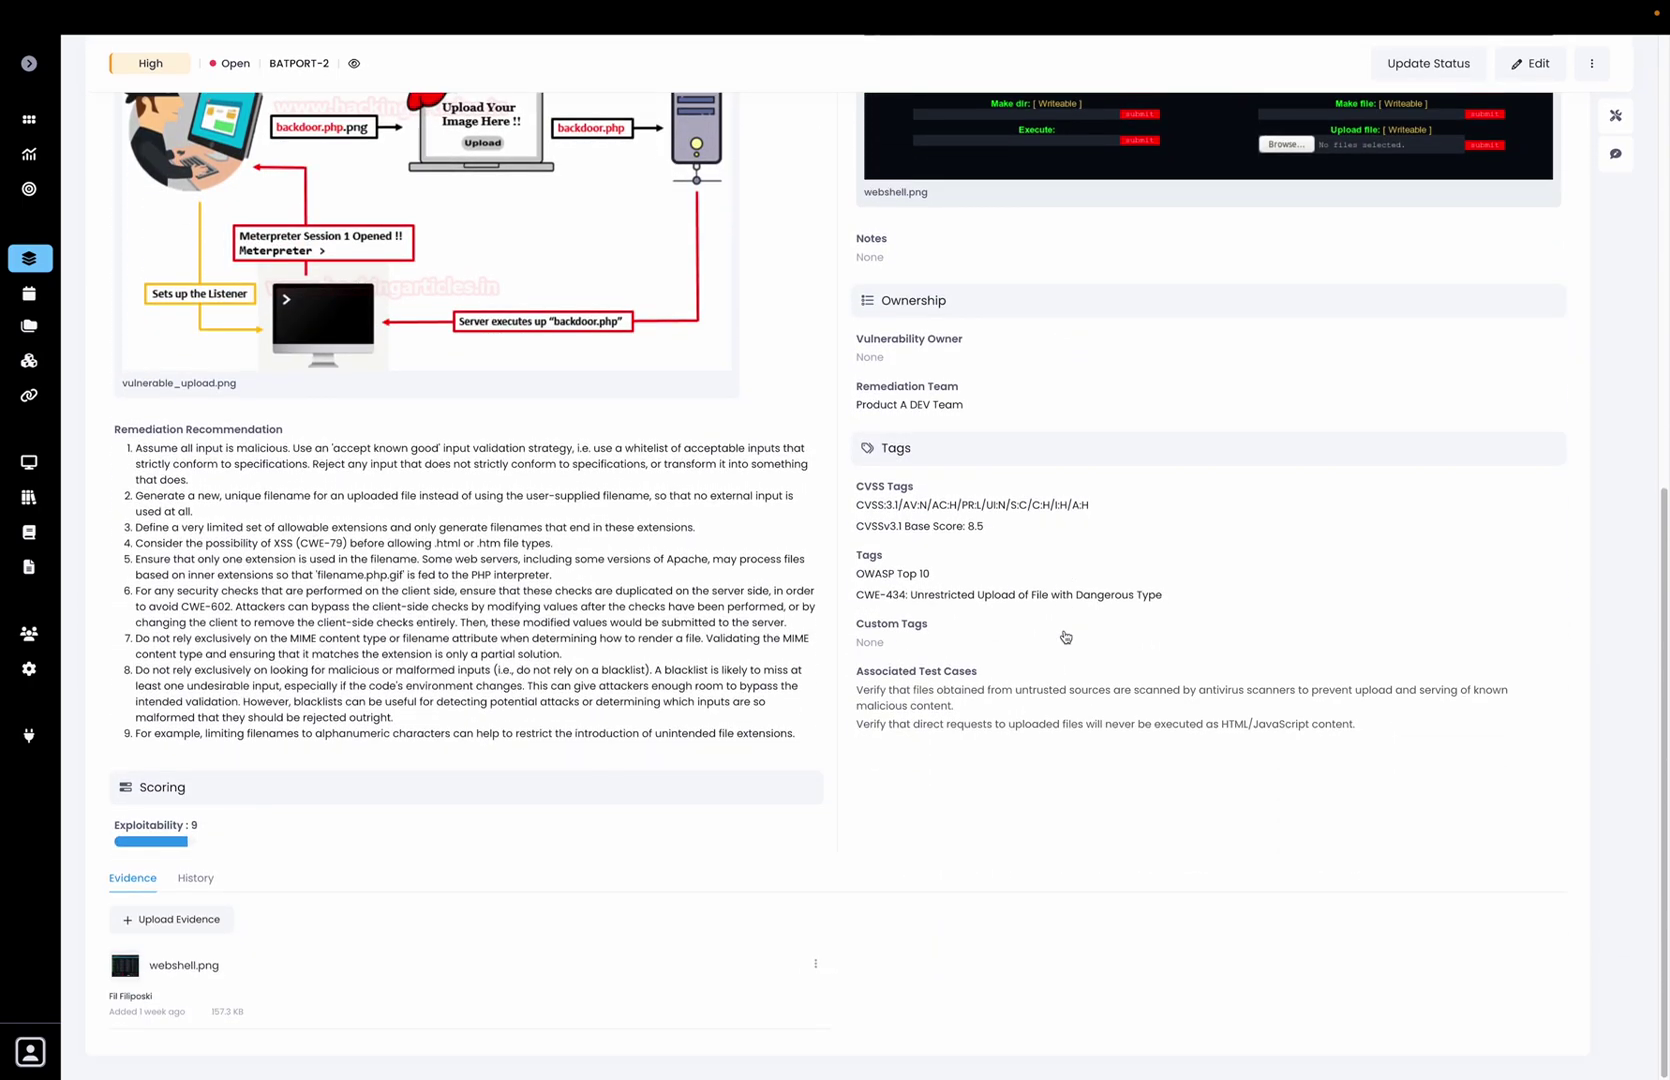
scroll(1065, 636, up, 5)
scroll(1065, 636, up, 3)
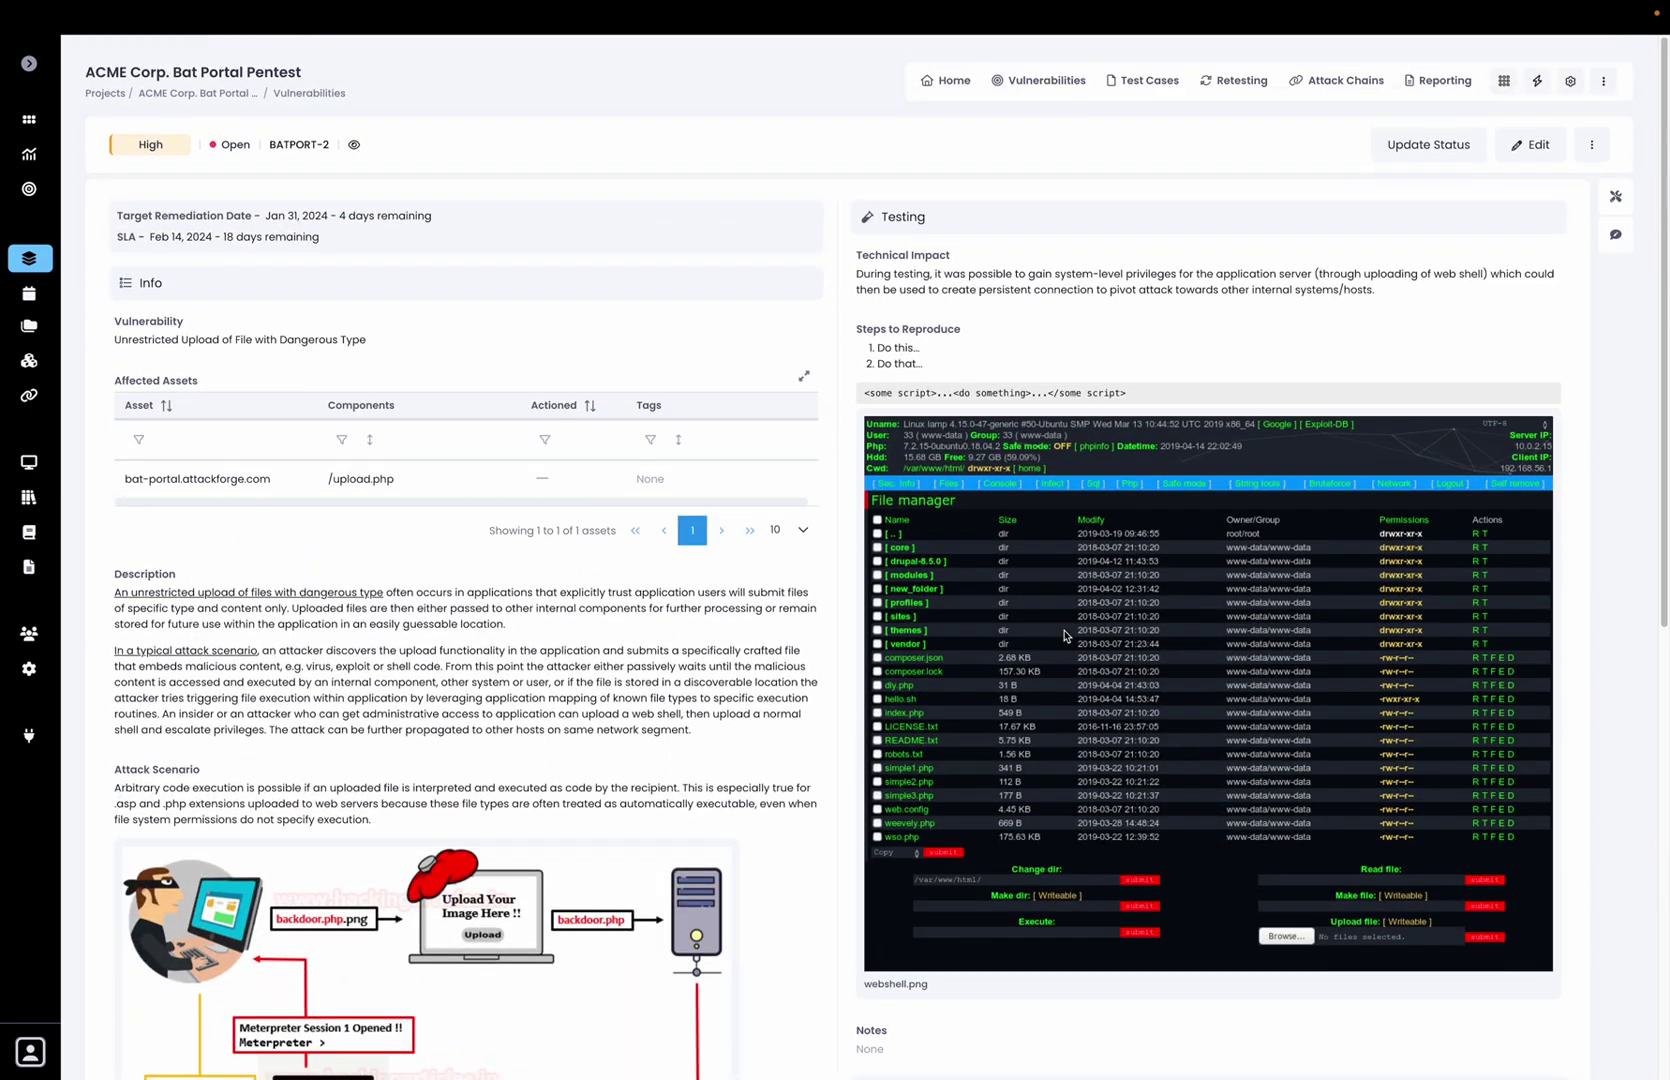
Step: Open BATPORT-2's Remediation panel, then the project's Retesting rounds
click(1615, 196)
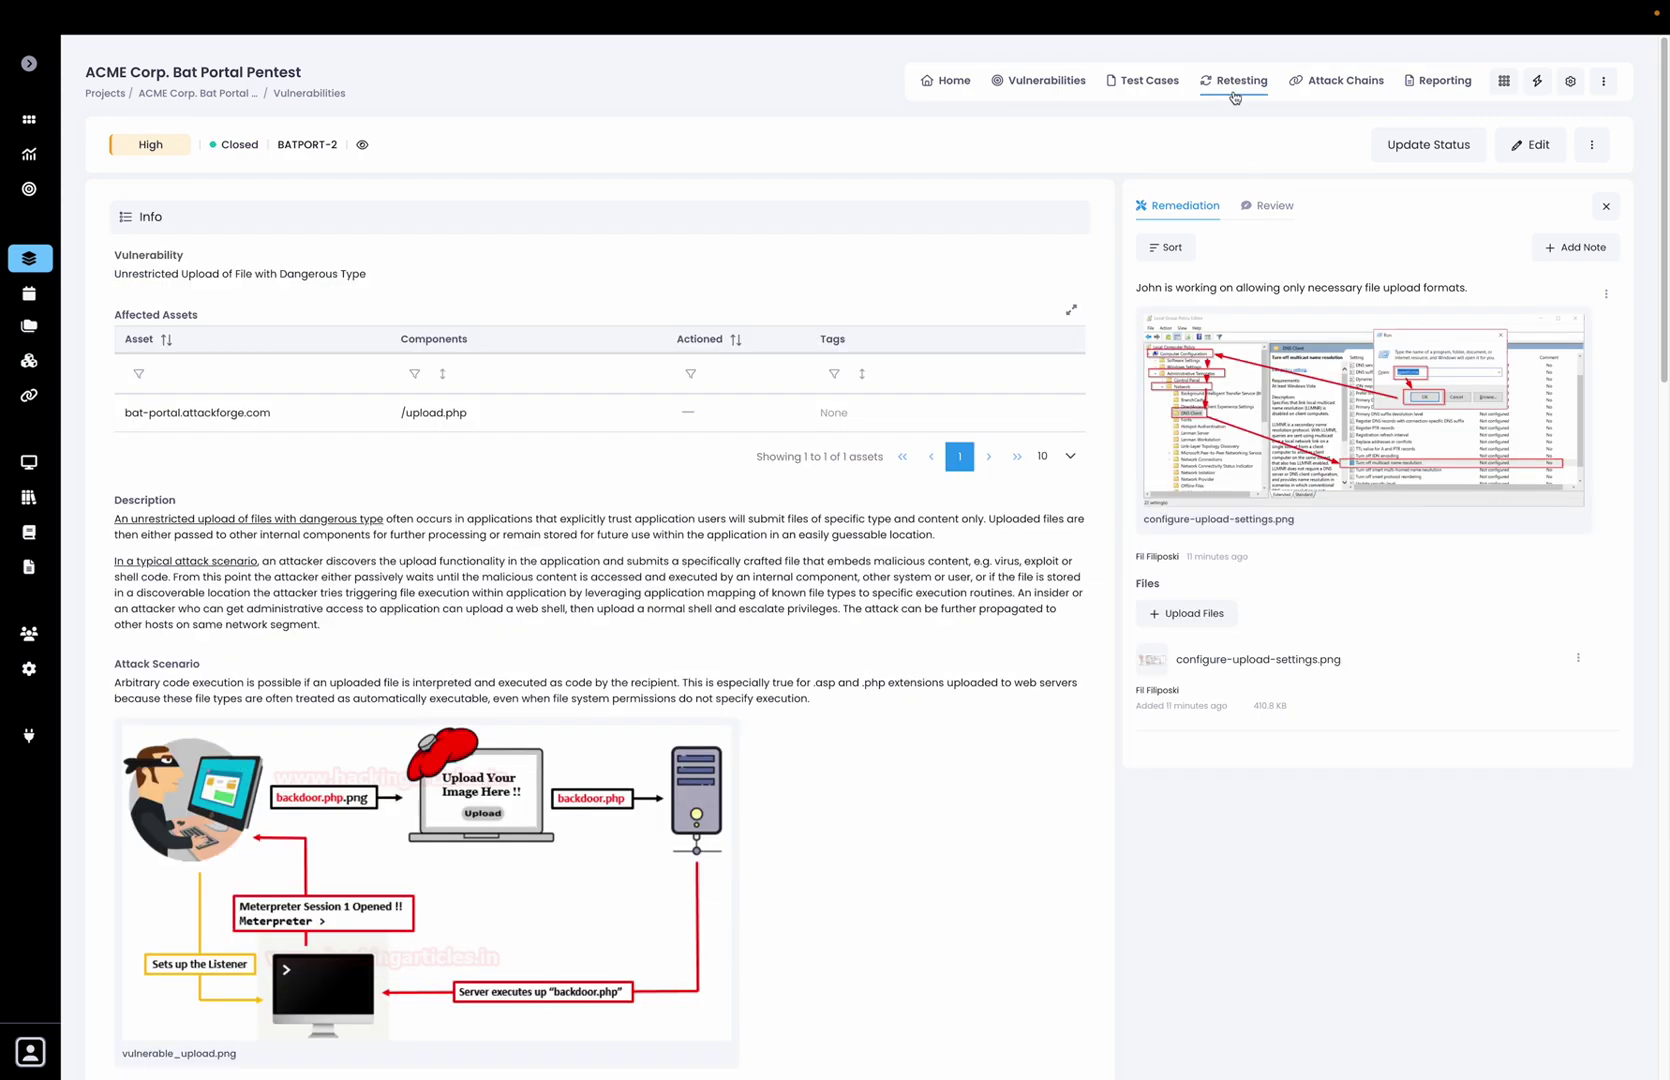
click(1236, 94)
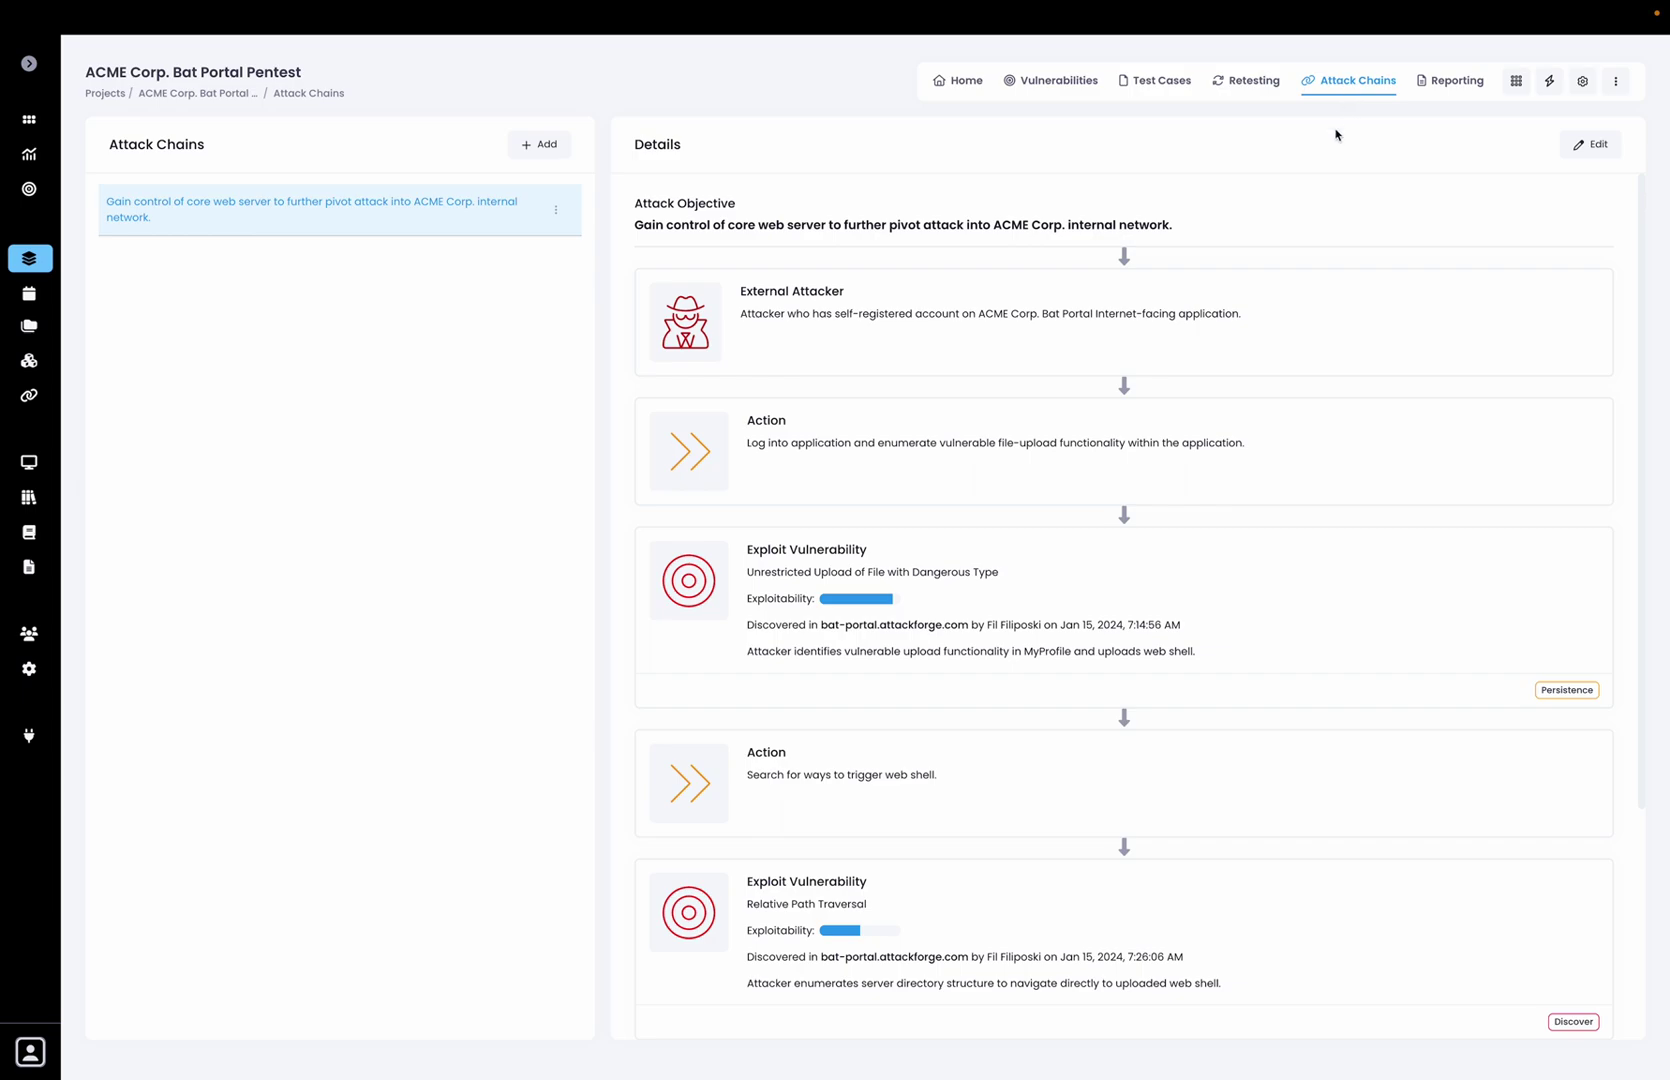
Step: Review the attack chain through to Flag Captured, then show the project's Reporting Executive Summary
scroll(1310, 452, down, 2)
scroll(1310, 452, down, 4)
scroll(1310, 452, down, 1)
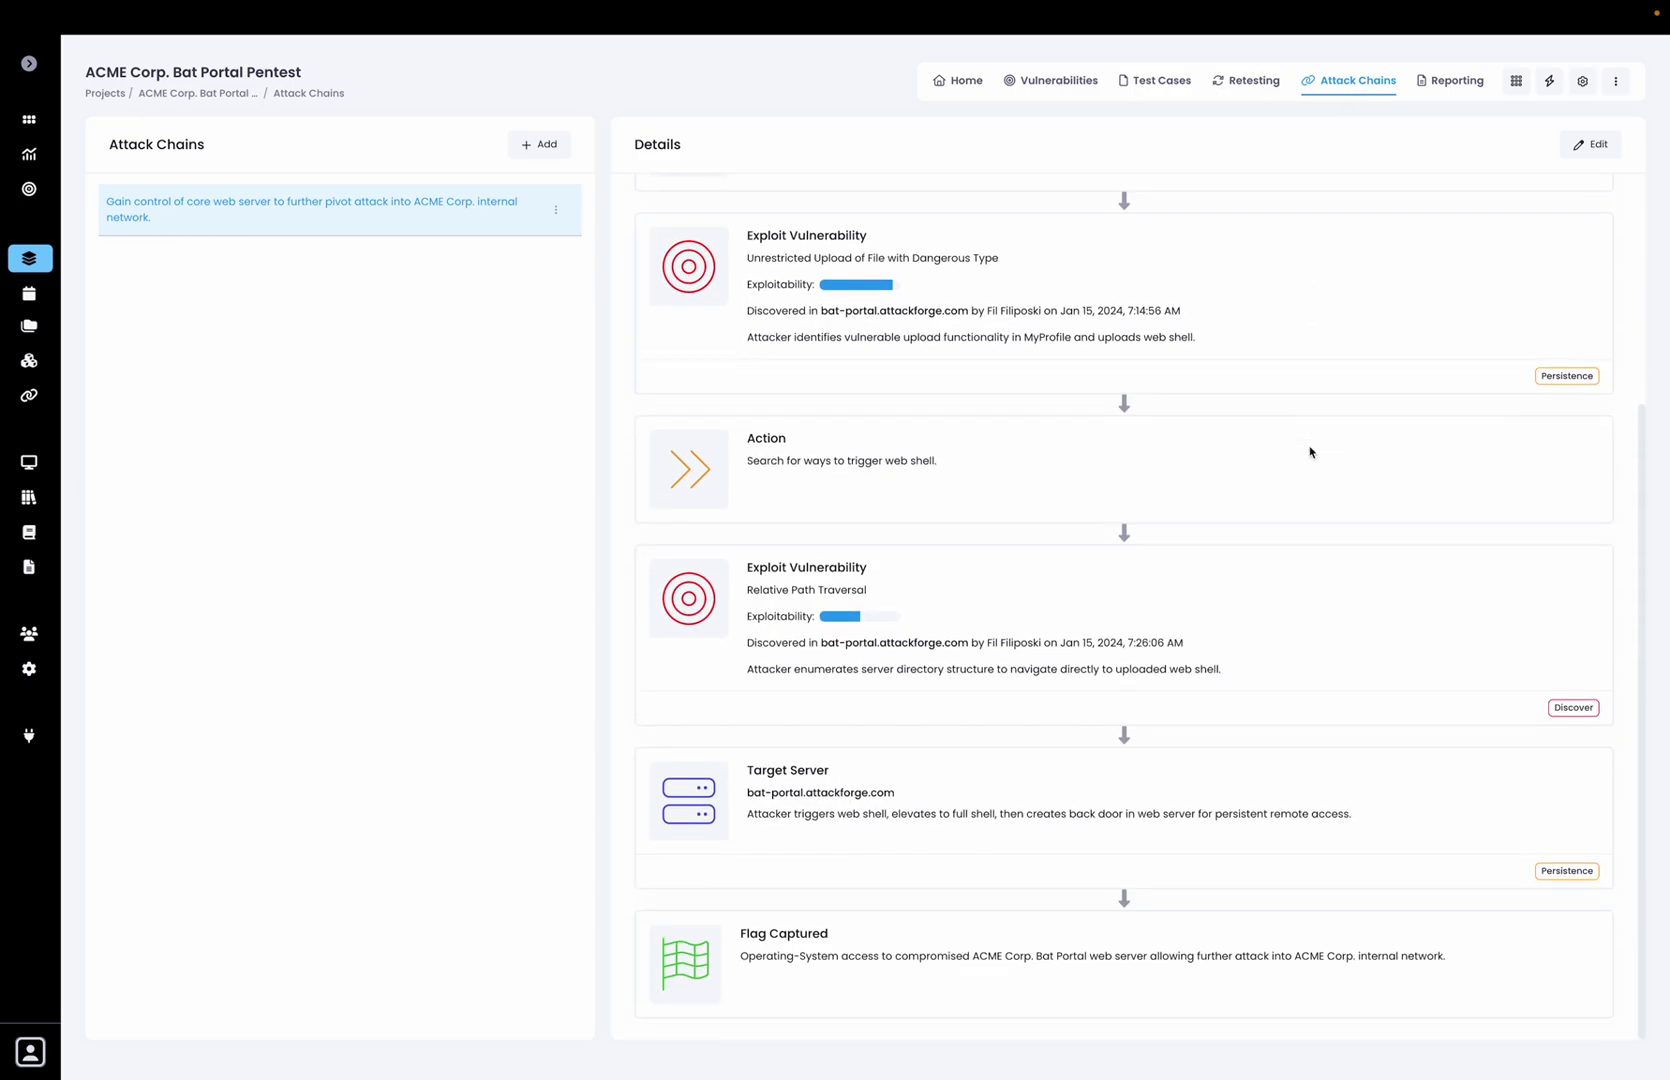
scroll(1310, 452, up, 5)
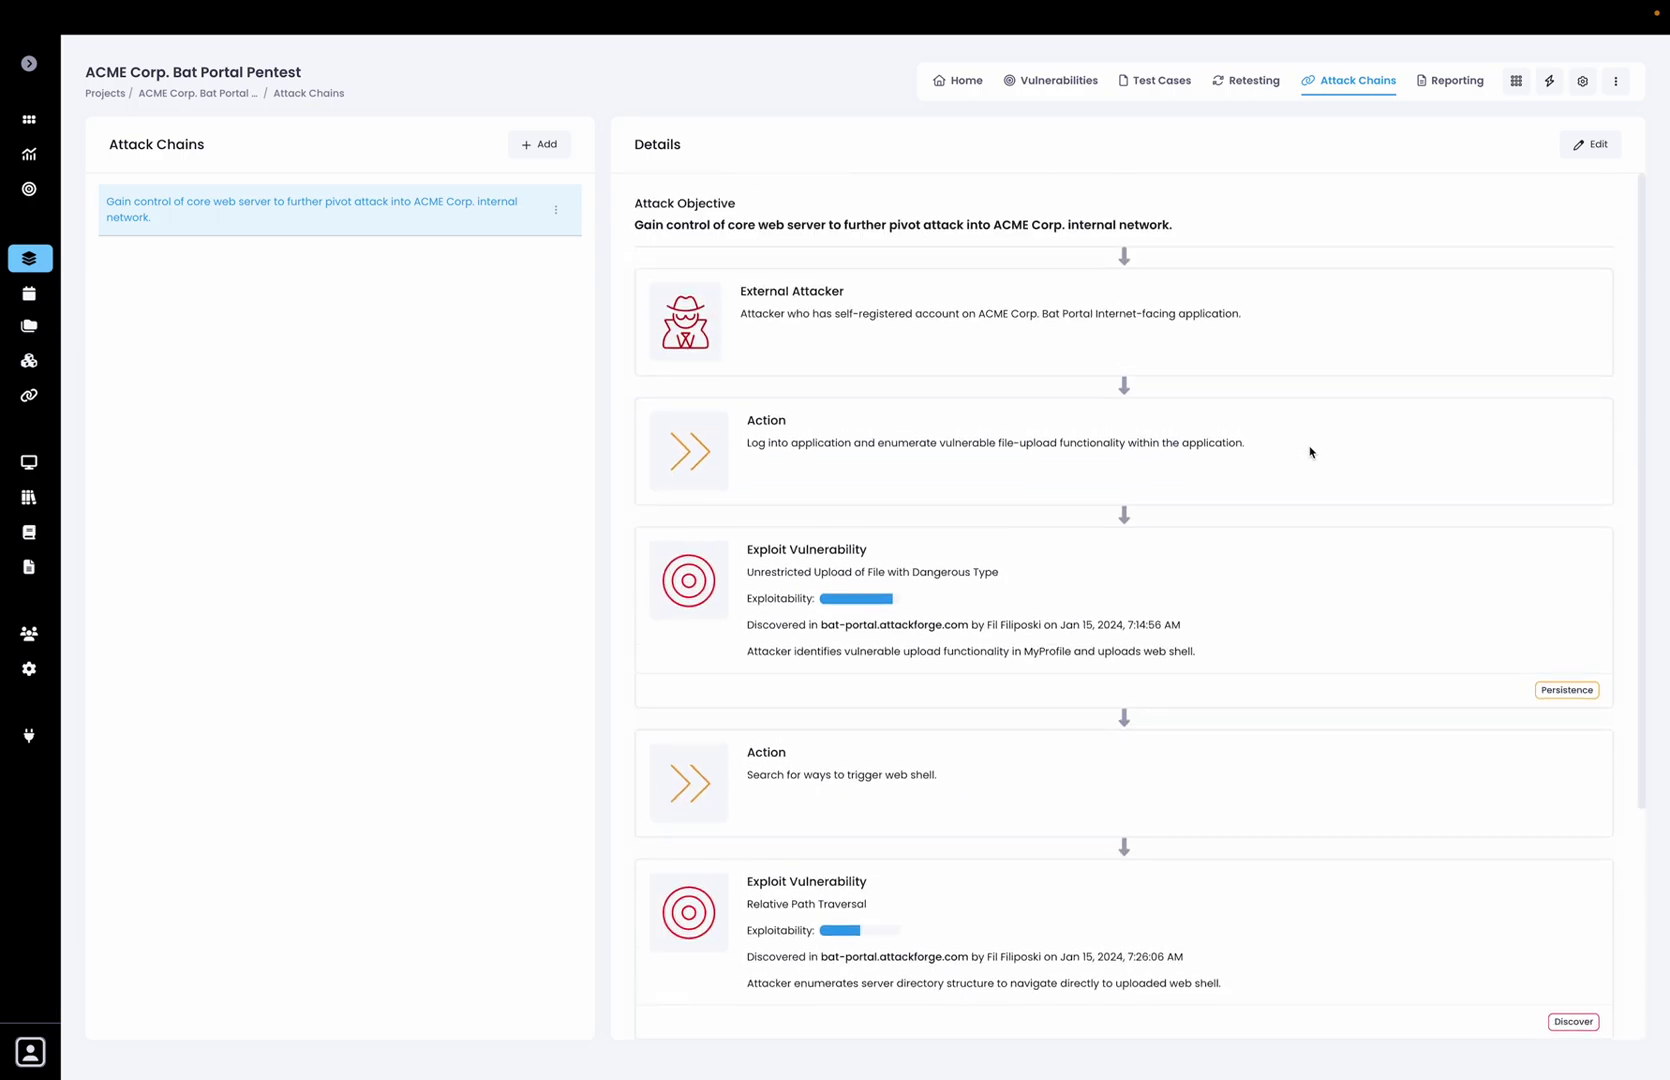
click(1450, 95)
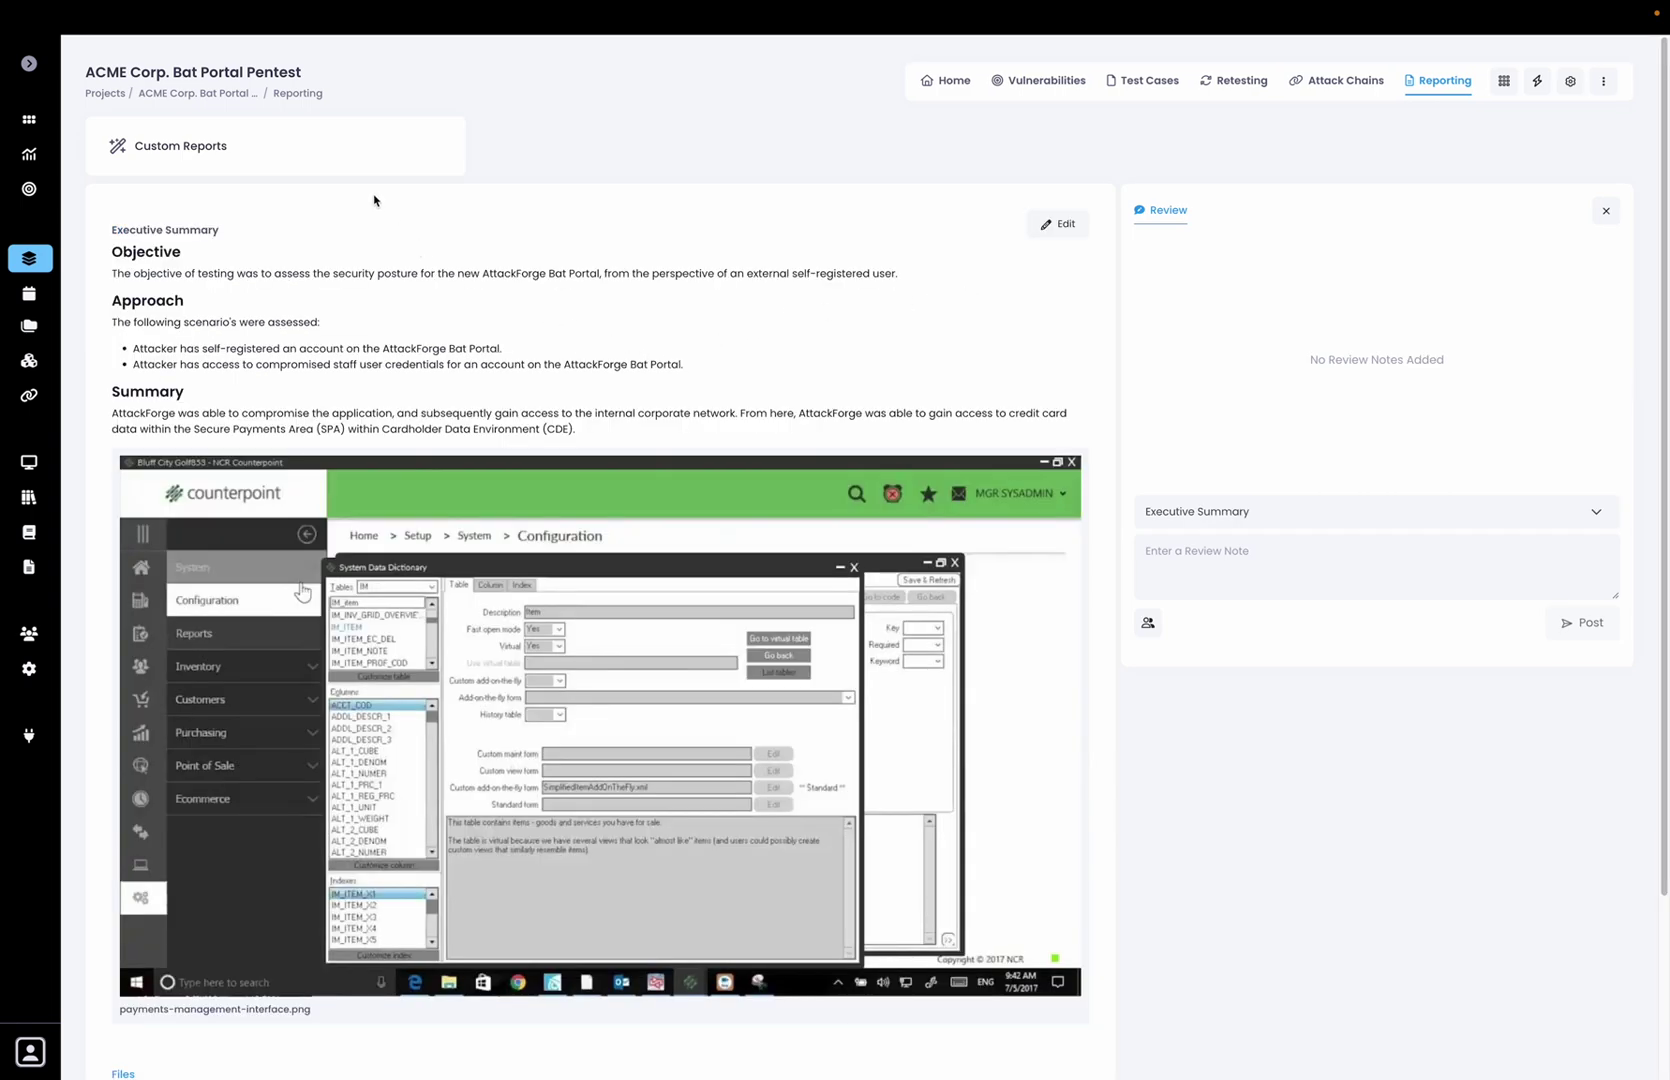
Step: Download a custom report built from the Pentest Report.docx template, then go to Analytics
click(354, 158)
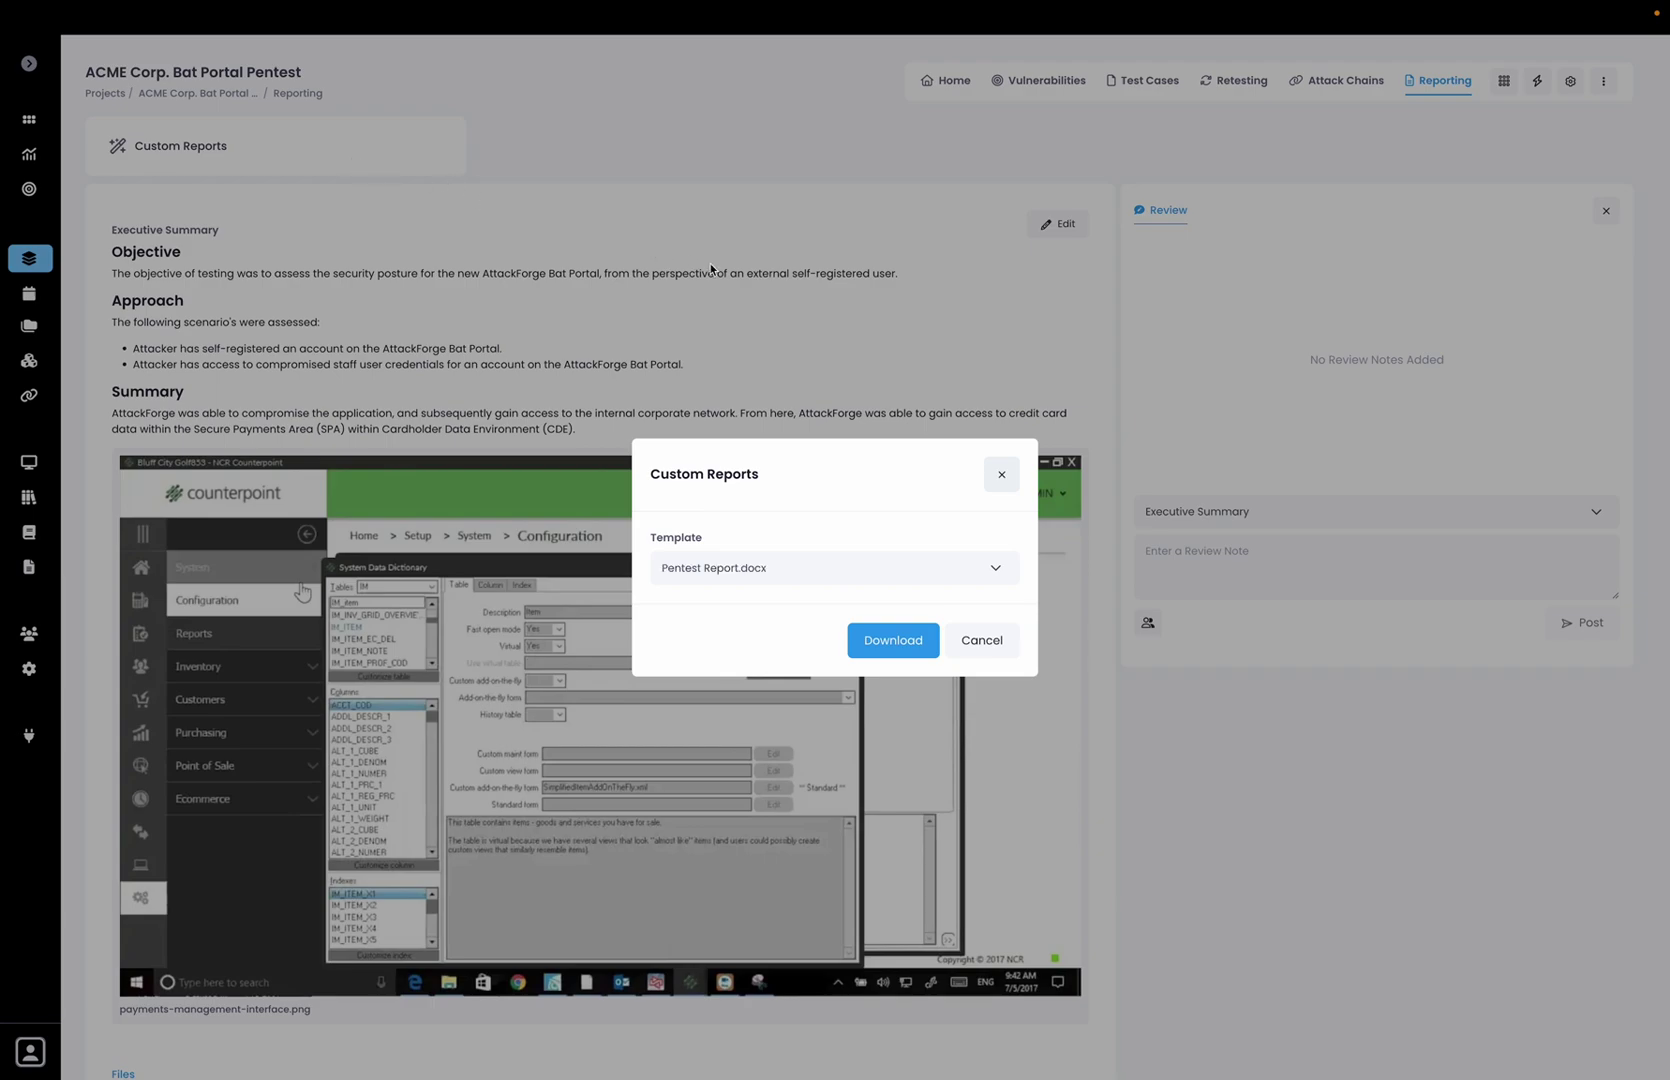
click(855, 574)
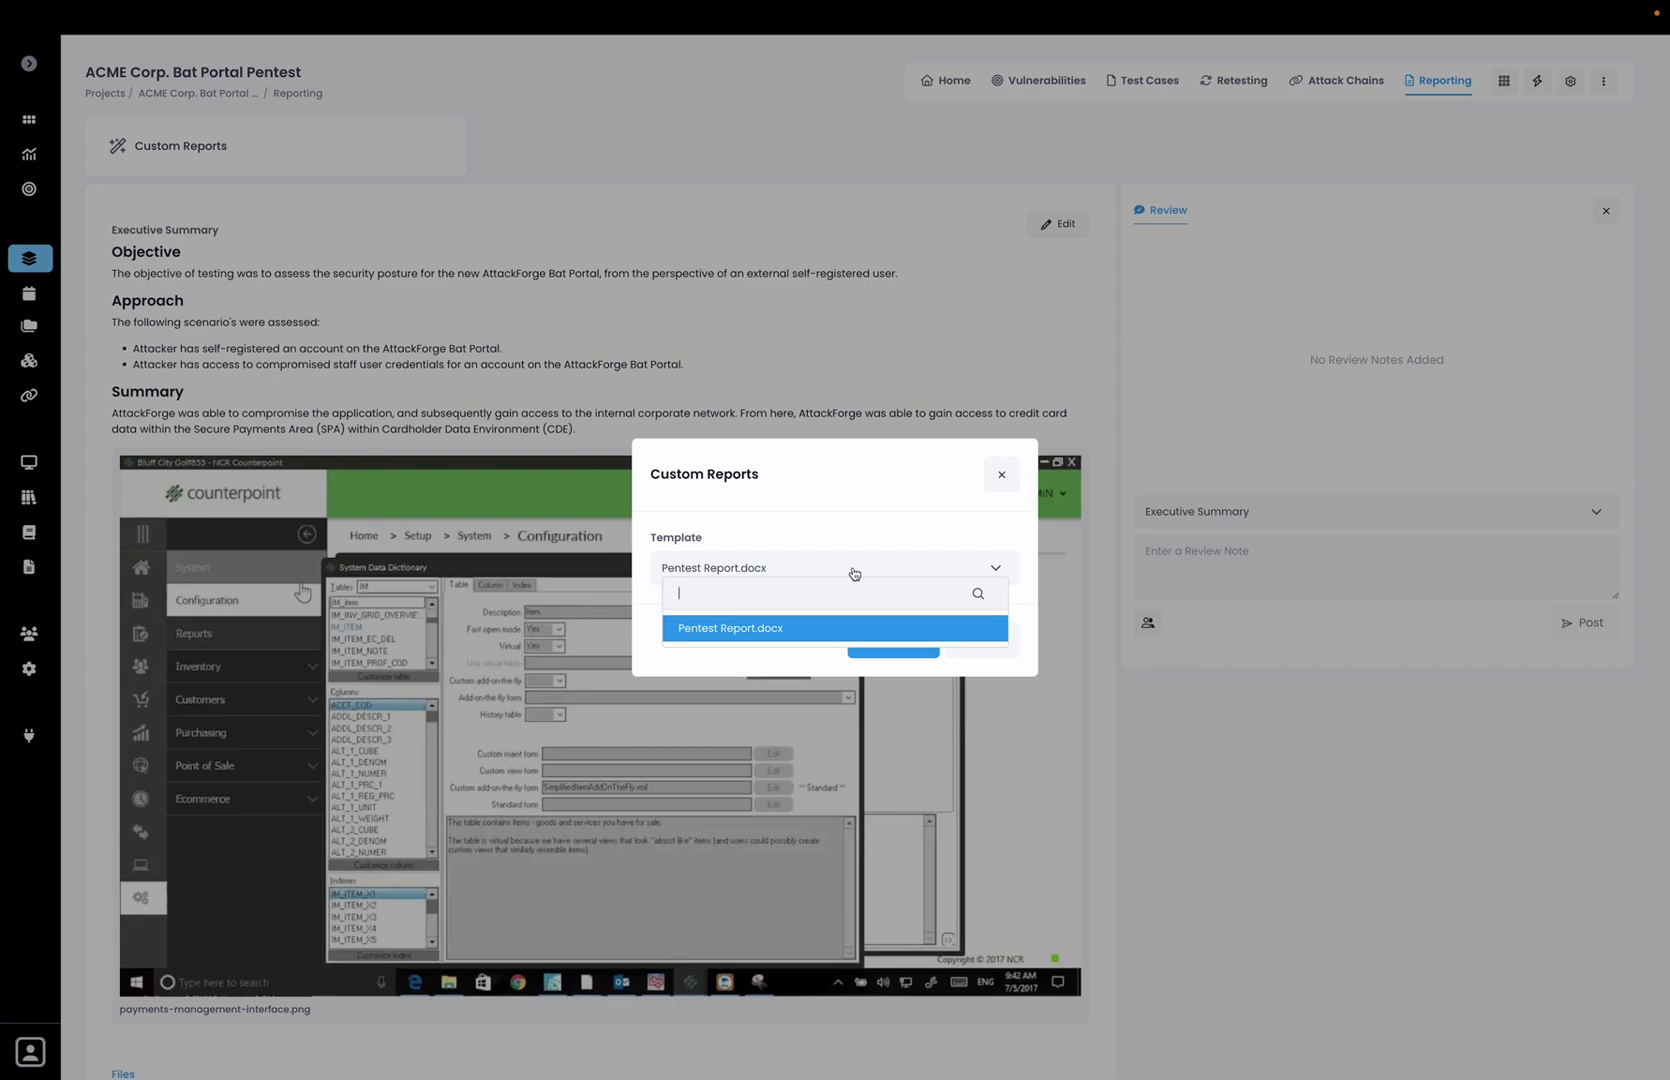
click(862, 535)
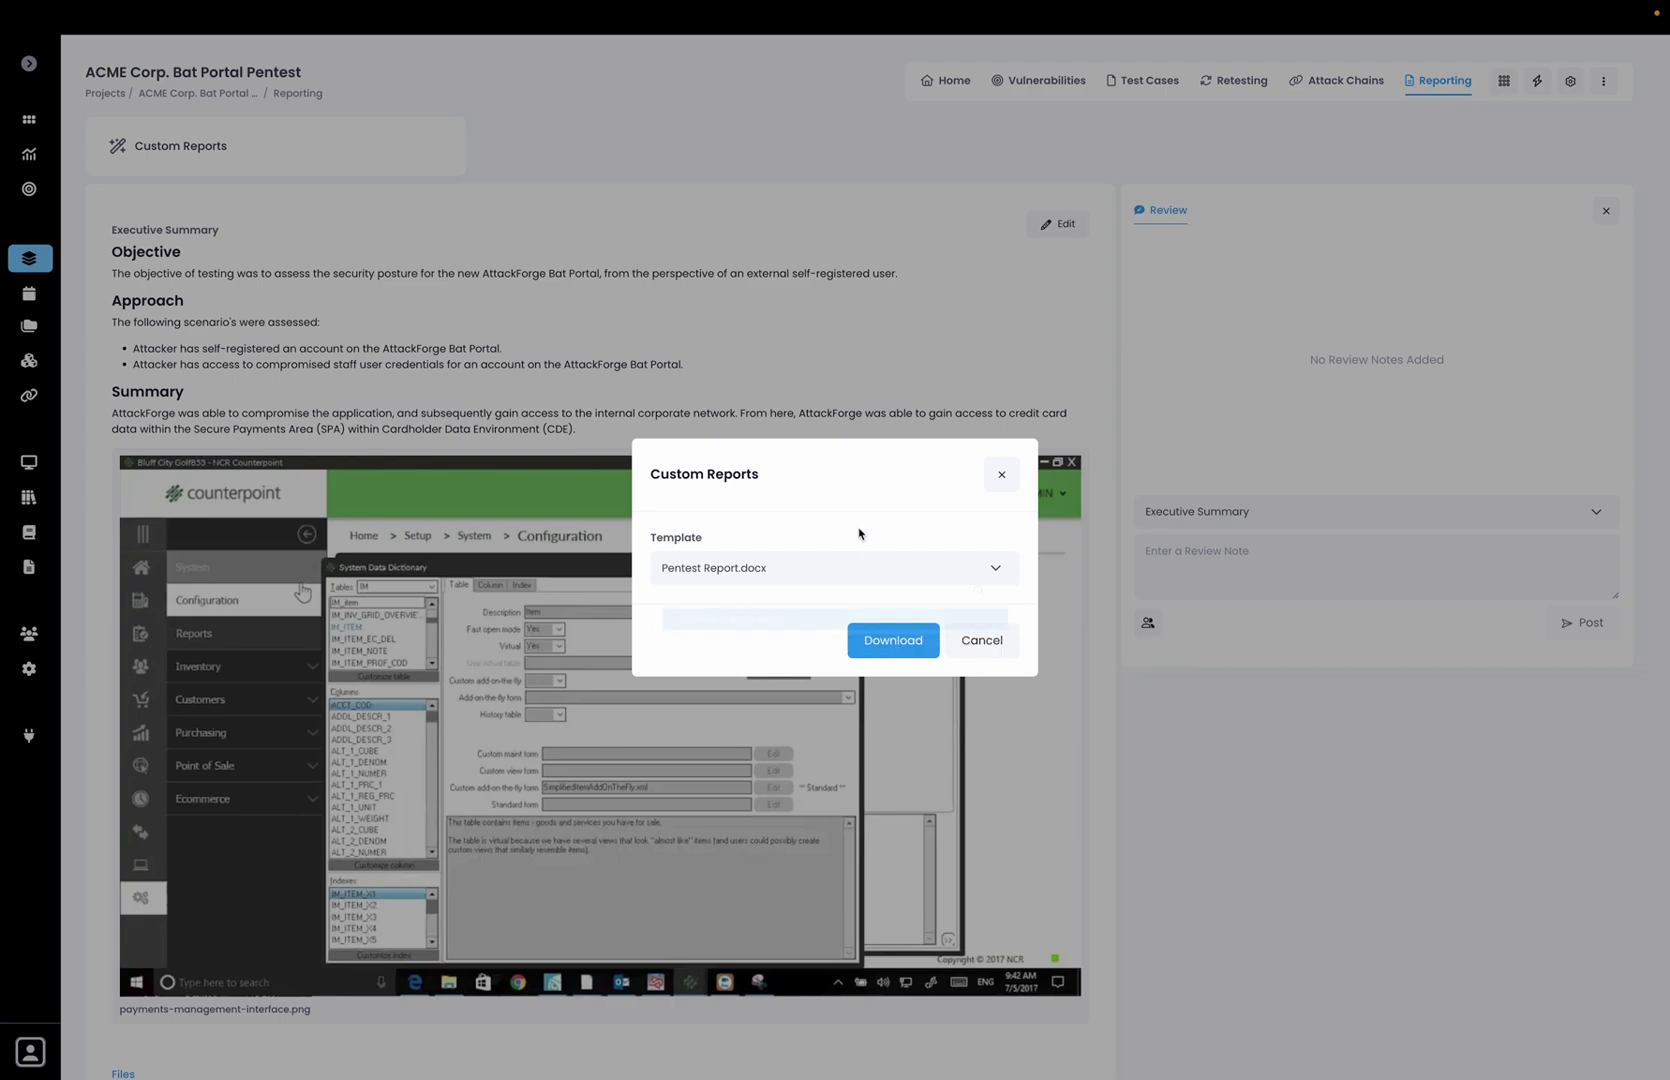
click(891, 647)
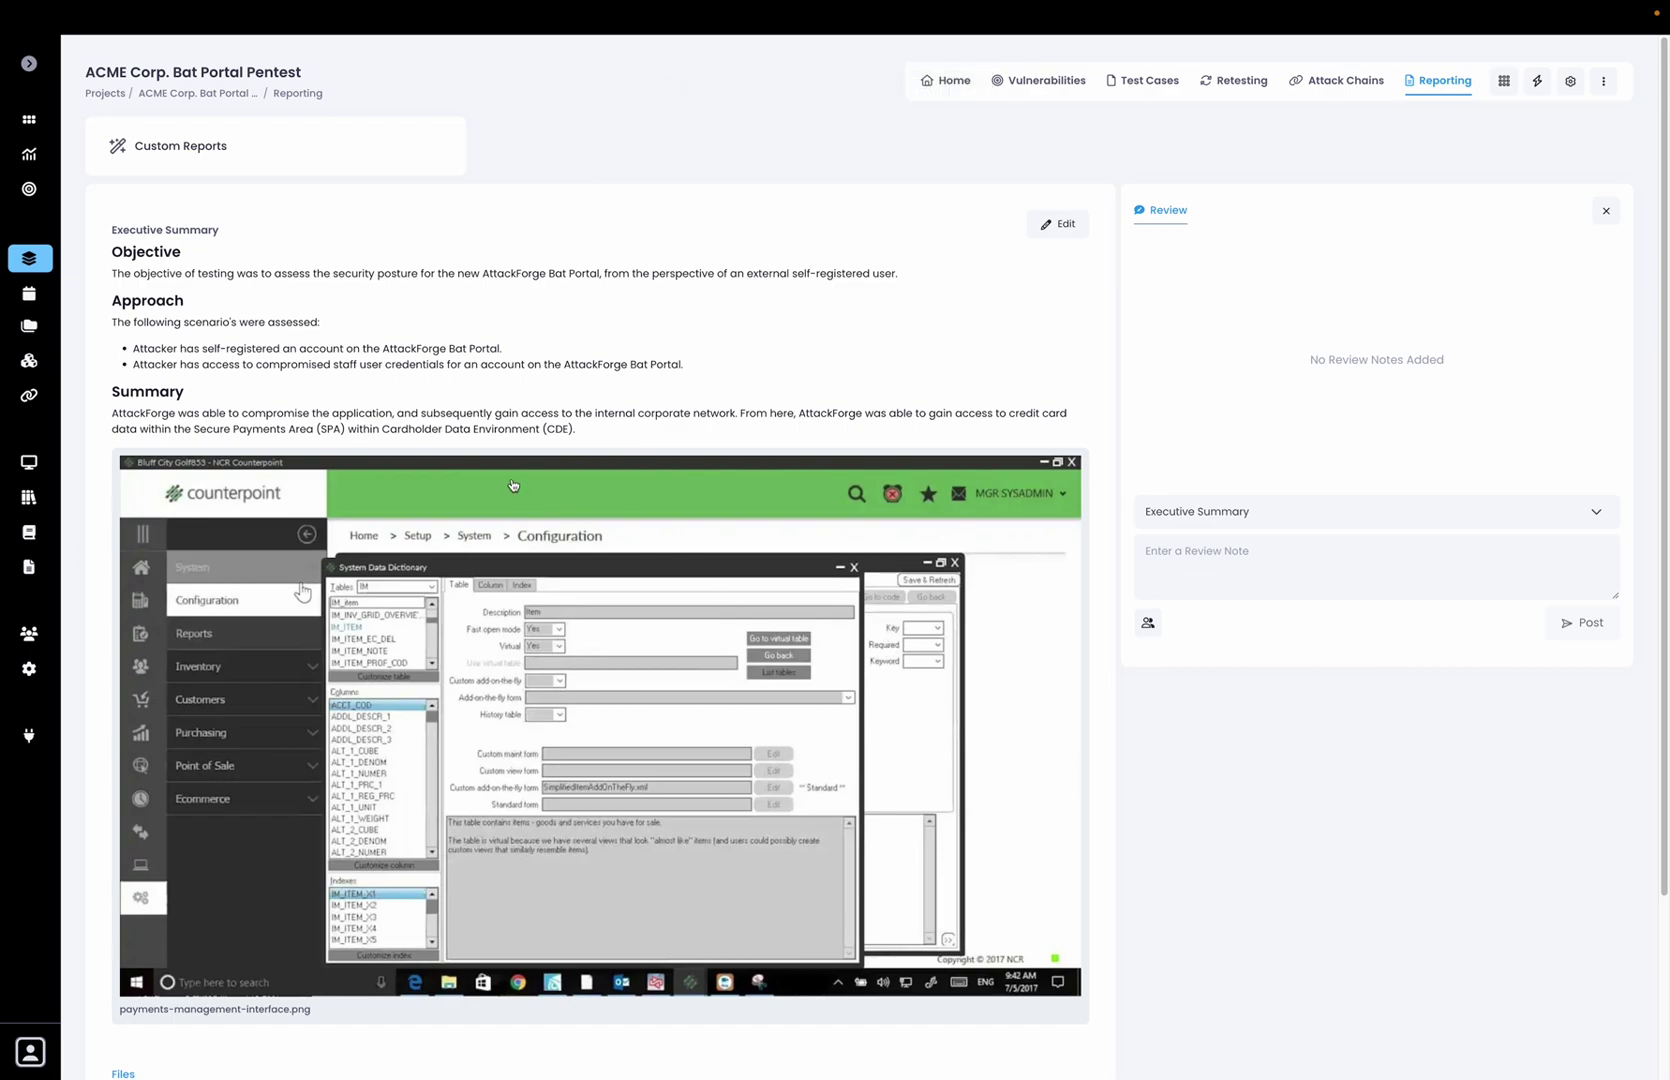
click(44, 163)
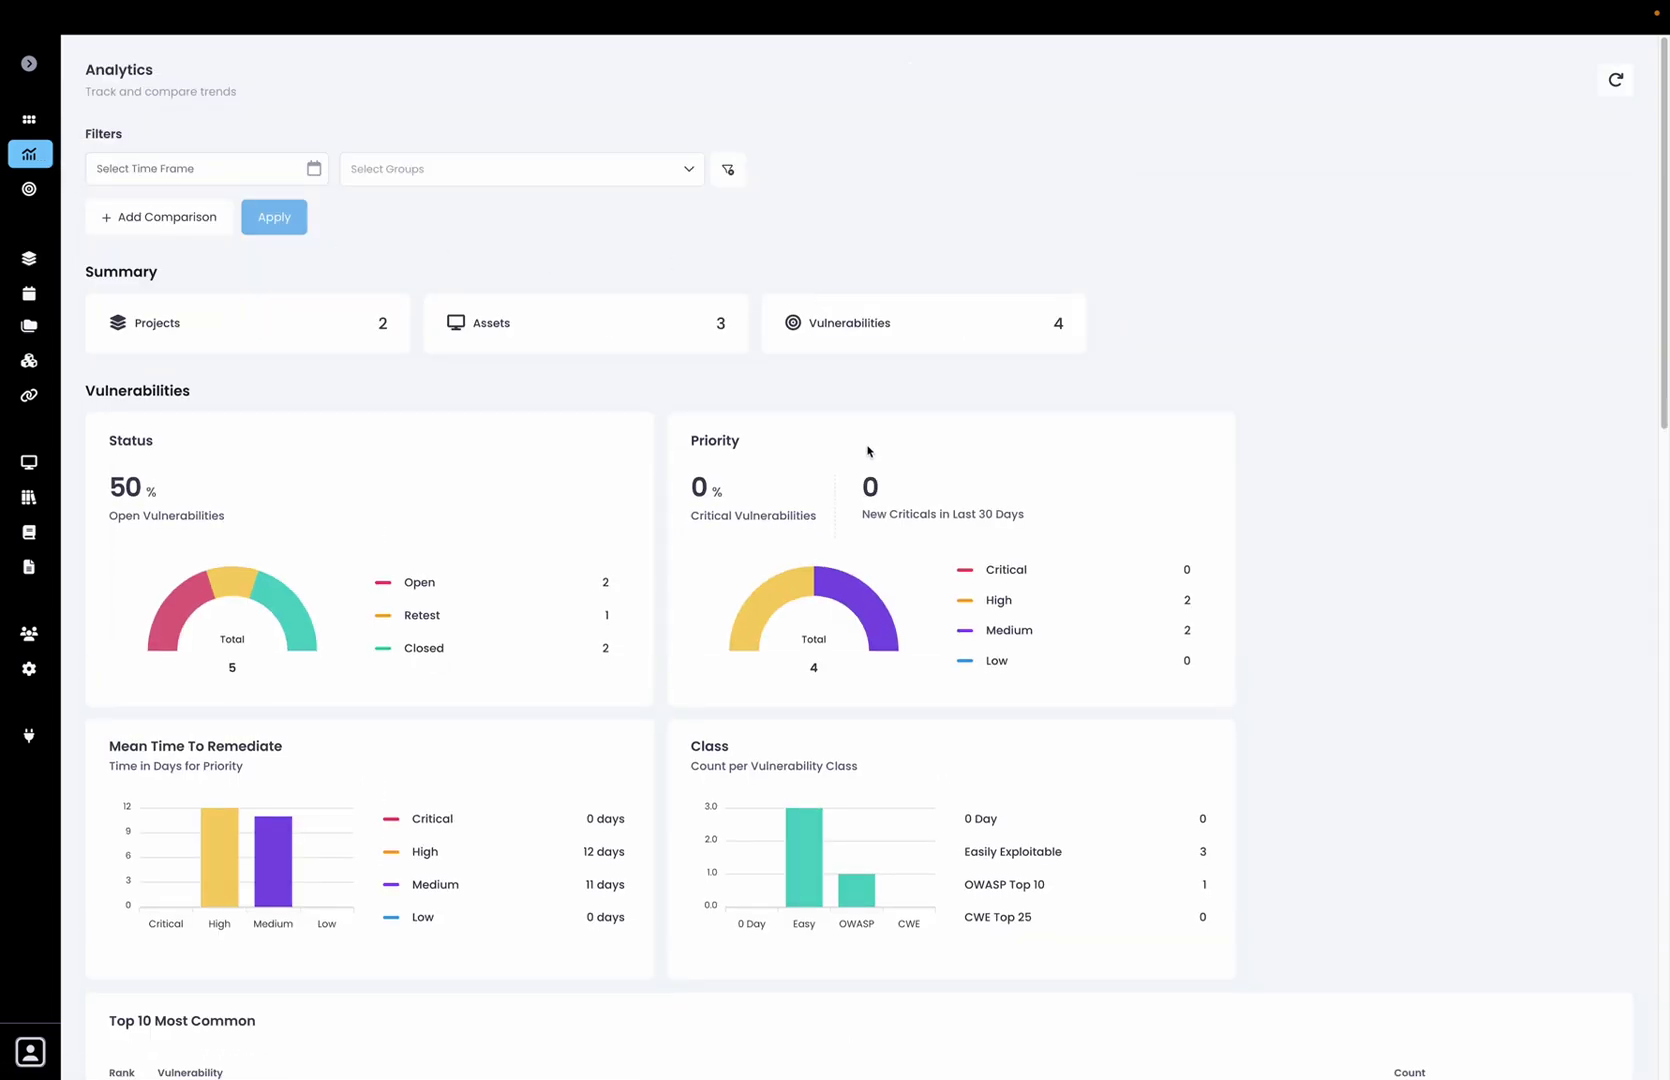
Step: Limit analytics to Q1 - 2024 and compare it against a second time frame of Q4 - 2023
scroll(868, 451, down, 5)
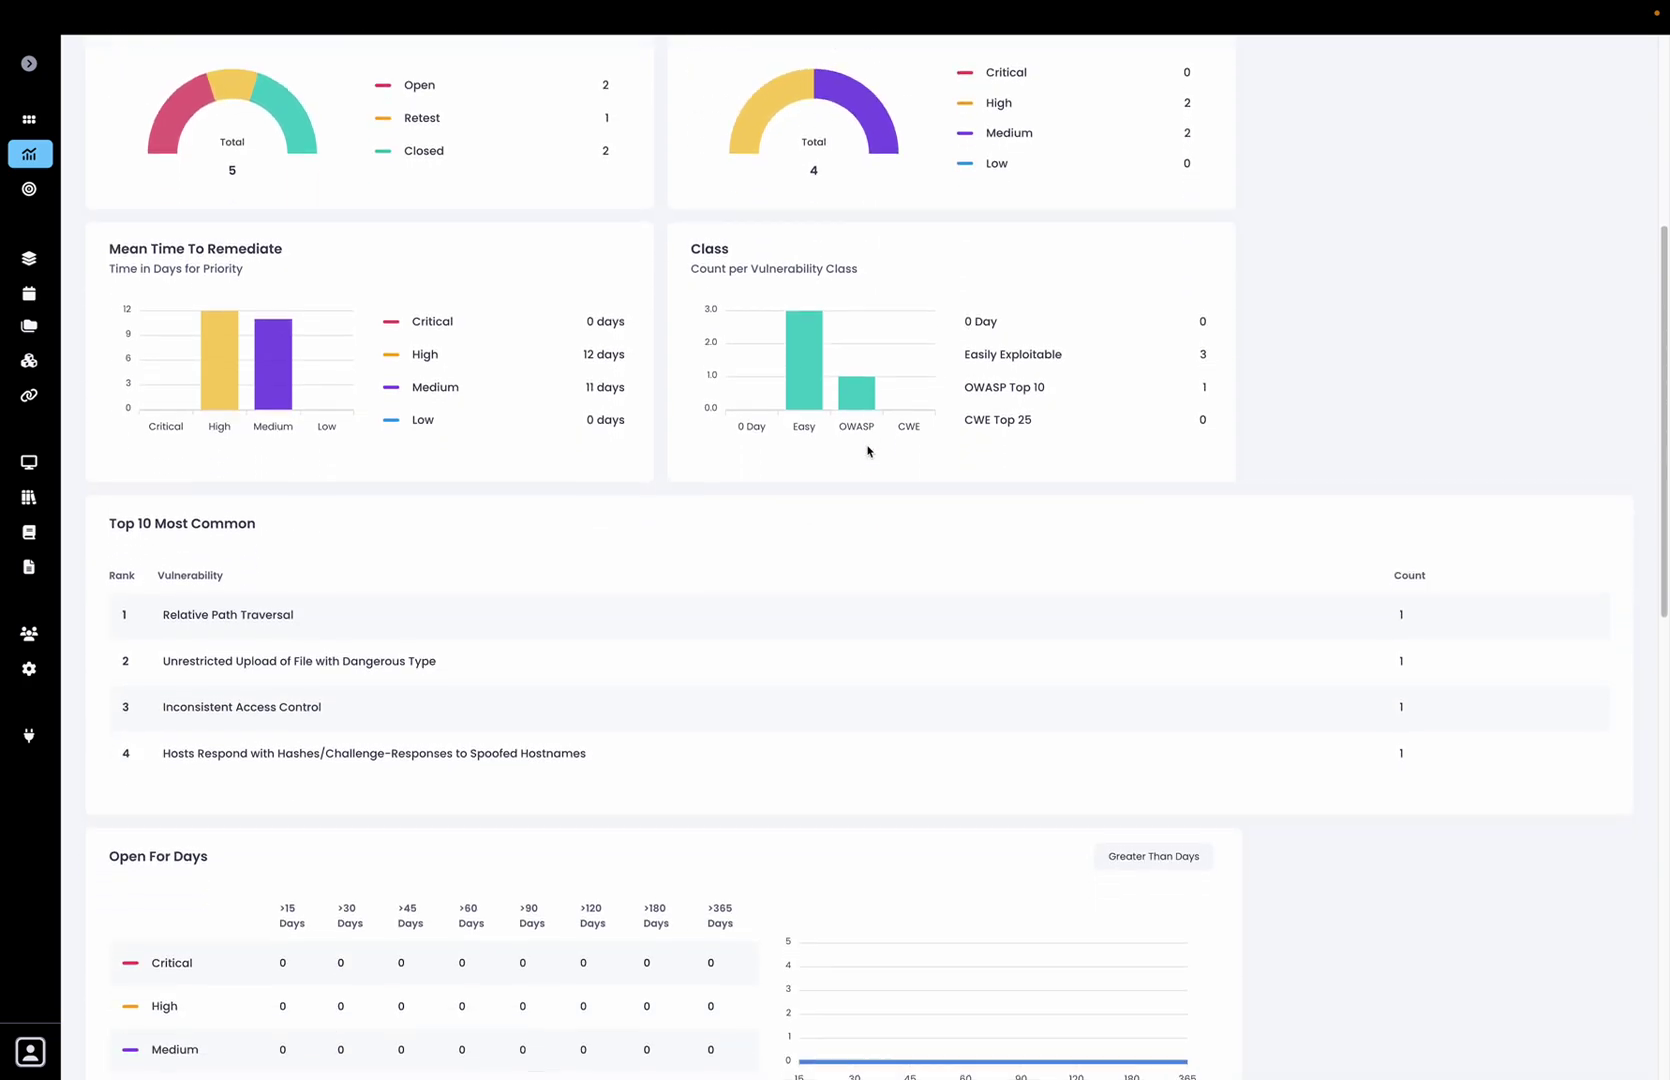
scroll(868, 451, down, 5)
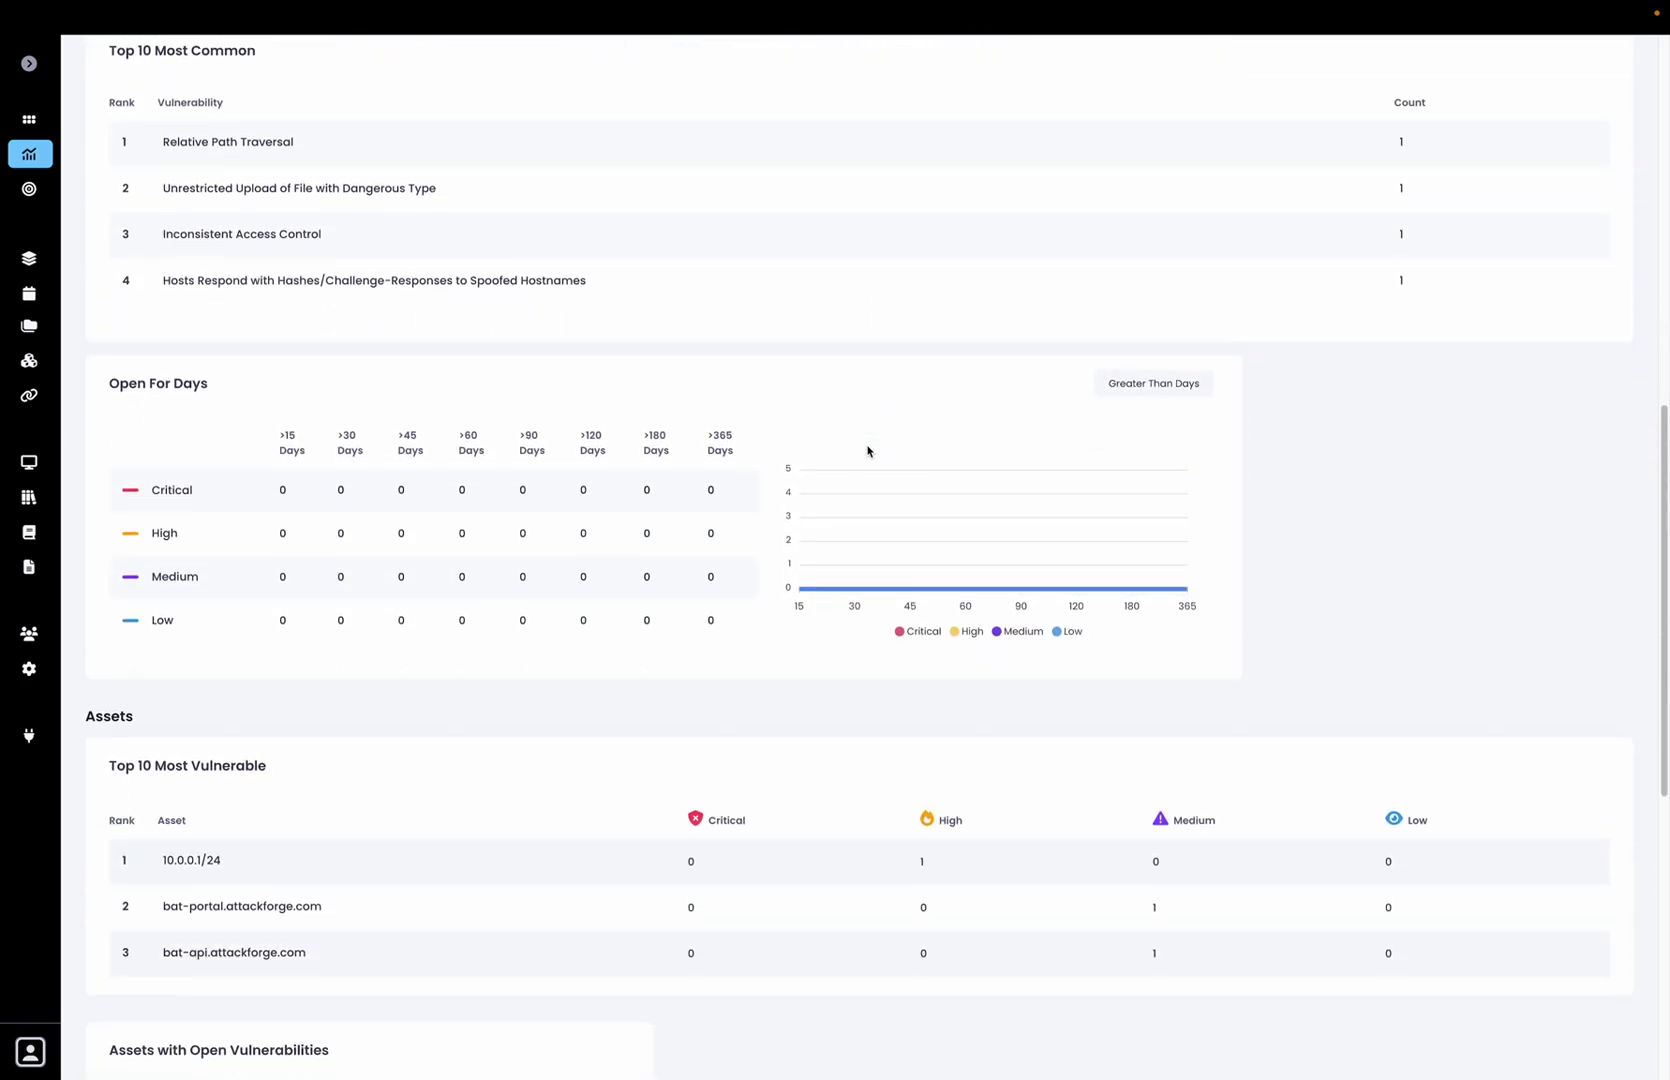
scroll(868, 451, down, 7)
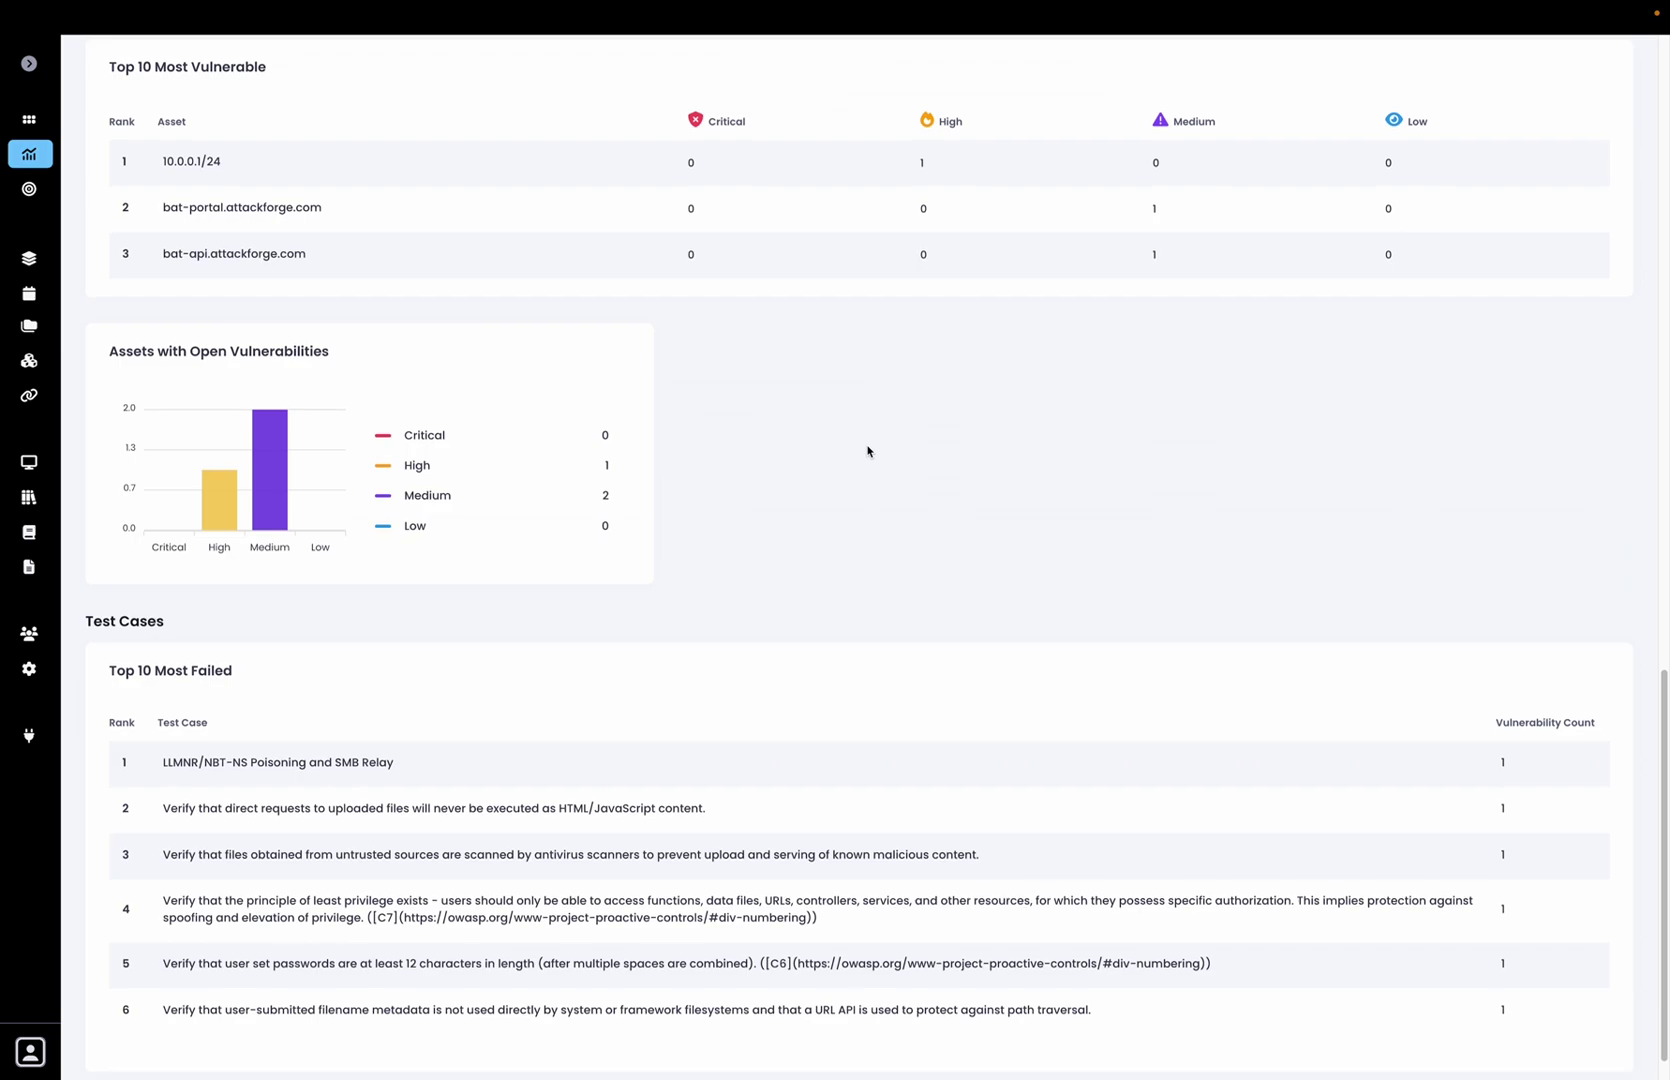
scroll(868, 451, up, 17)
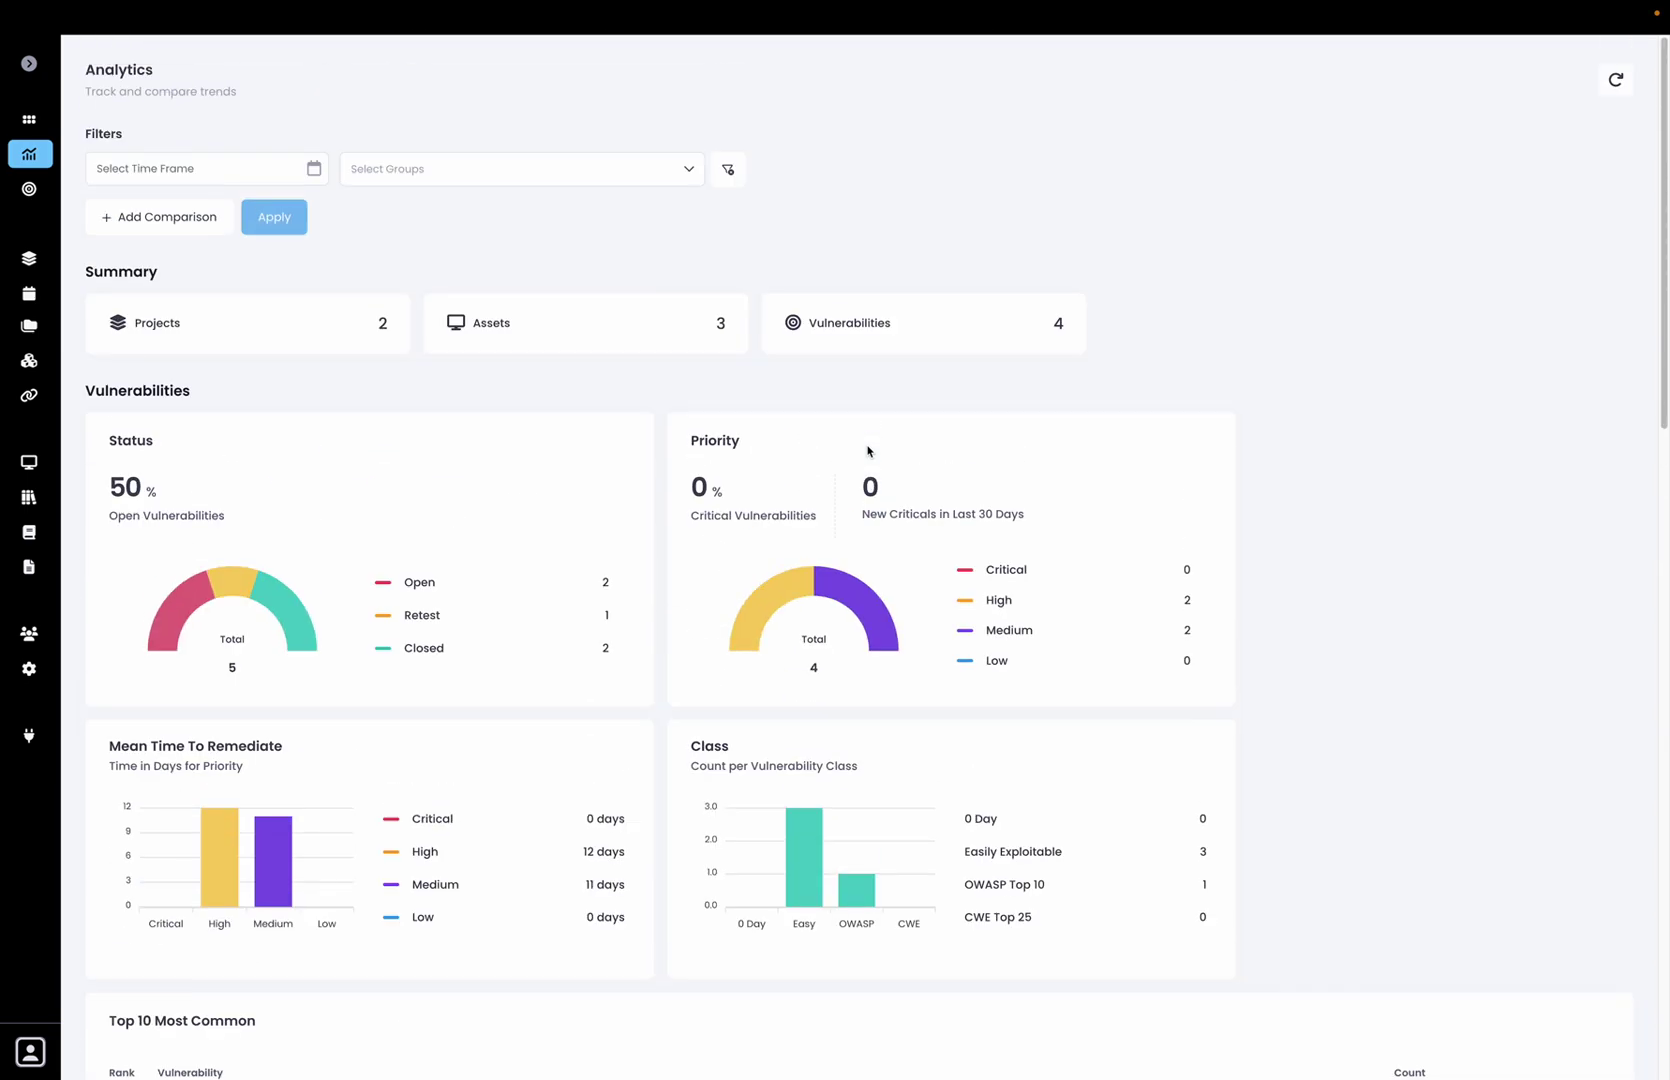
click(203, 182)
click(179, 234)
click(214, 222)
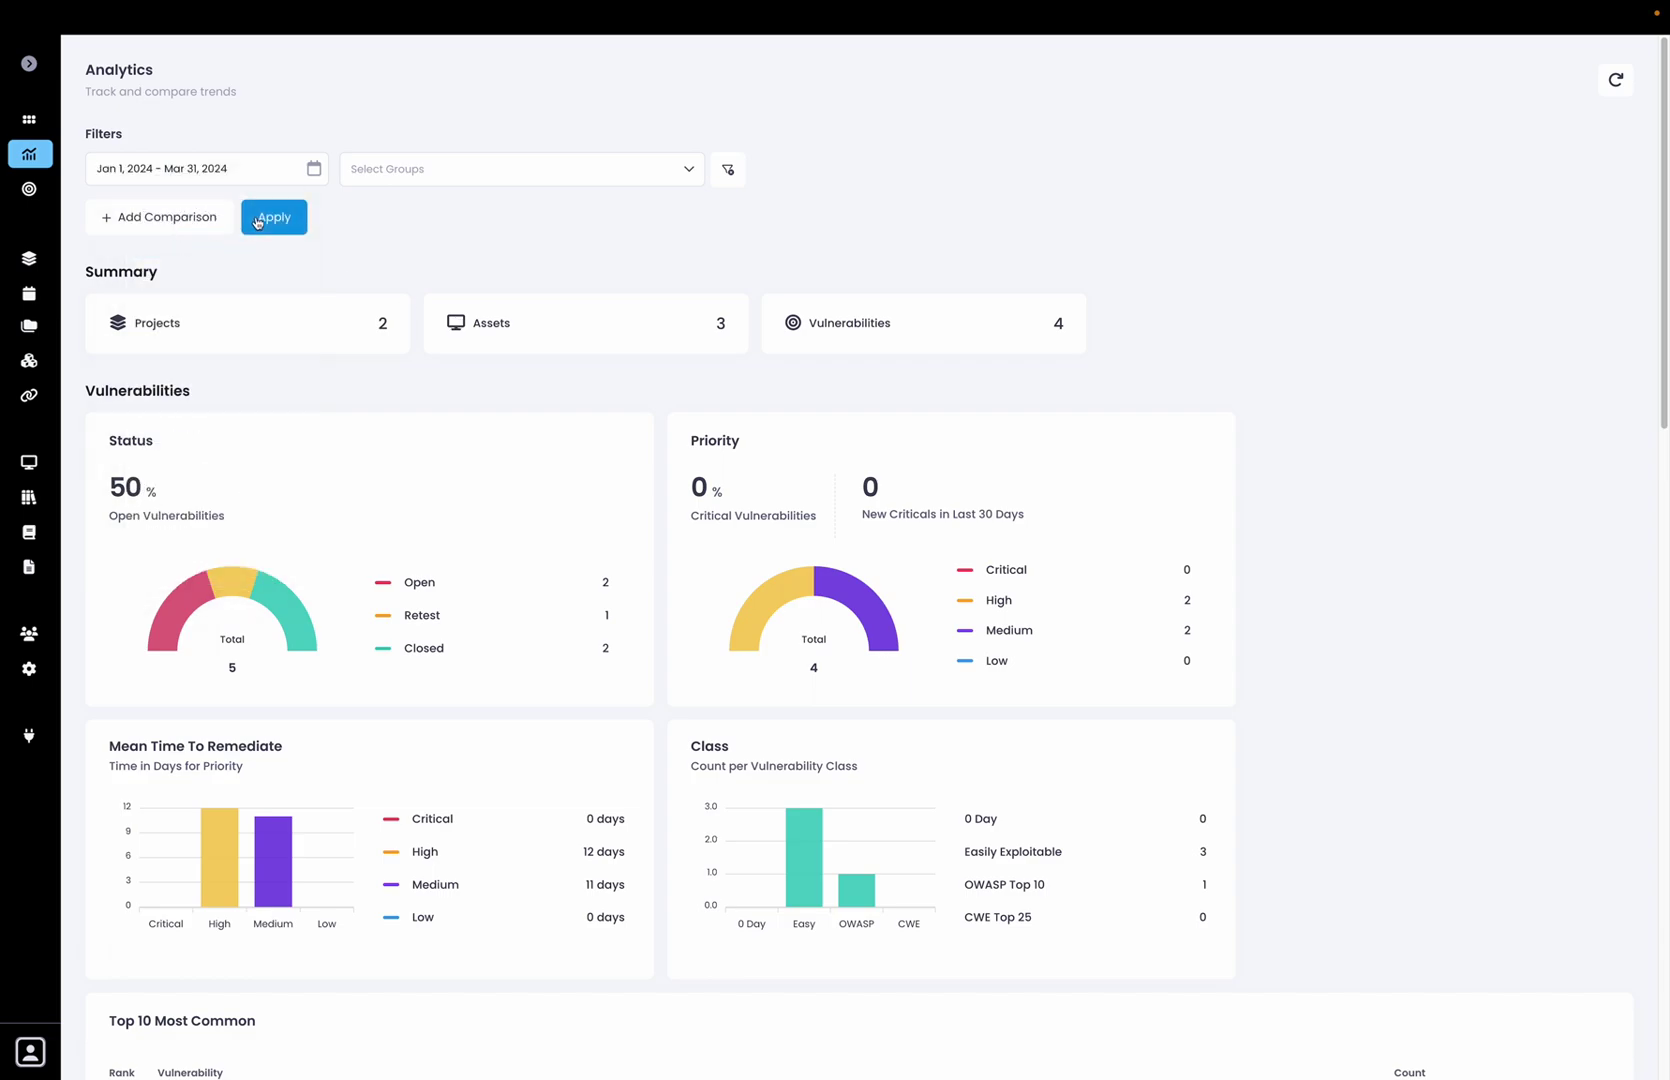
click(200, 220)
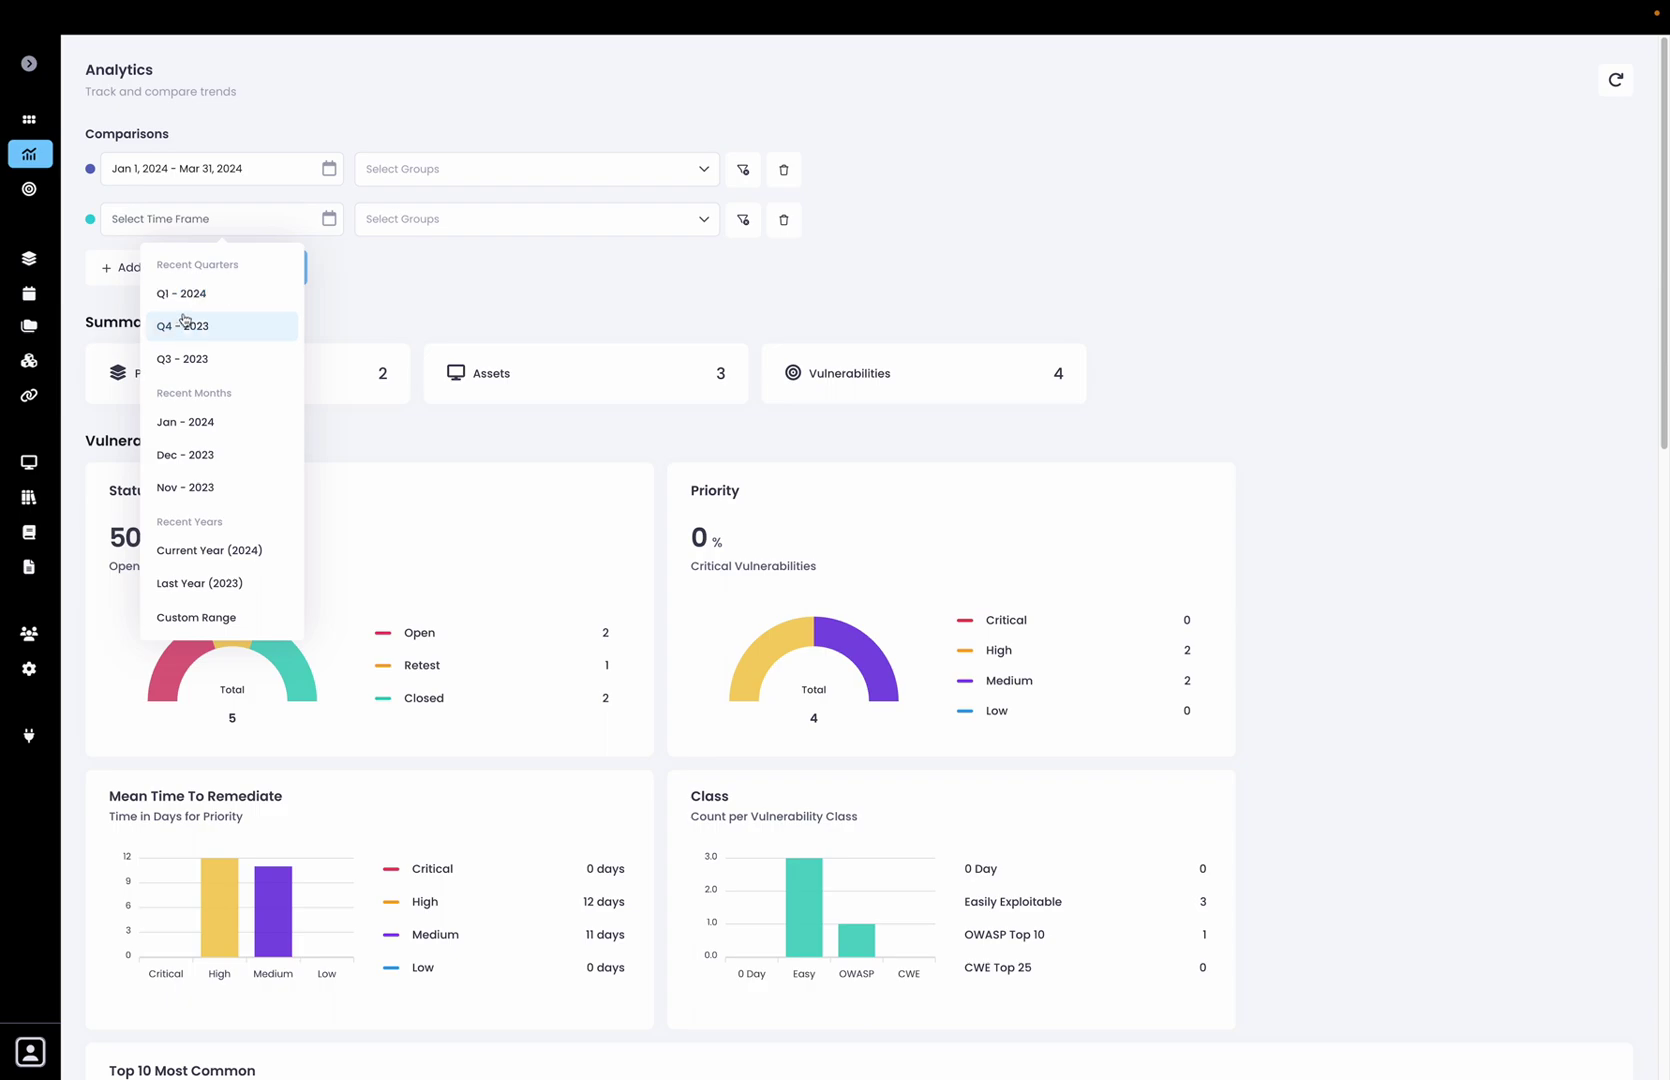
click(179, 322)
click(271, 268)
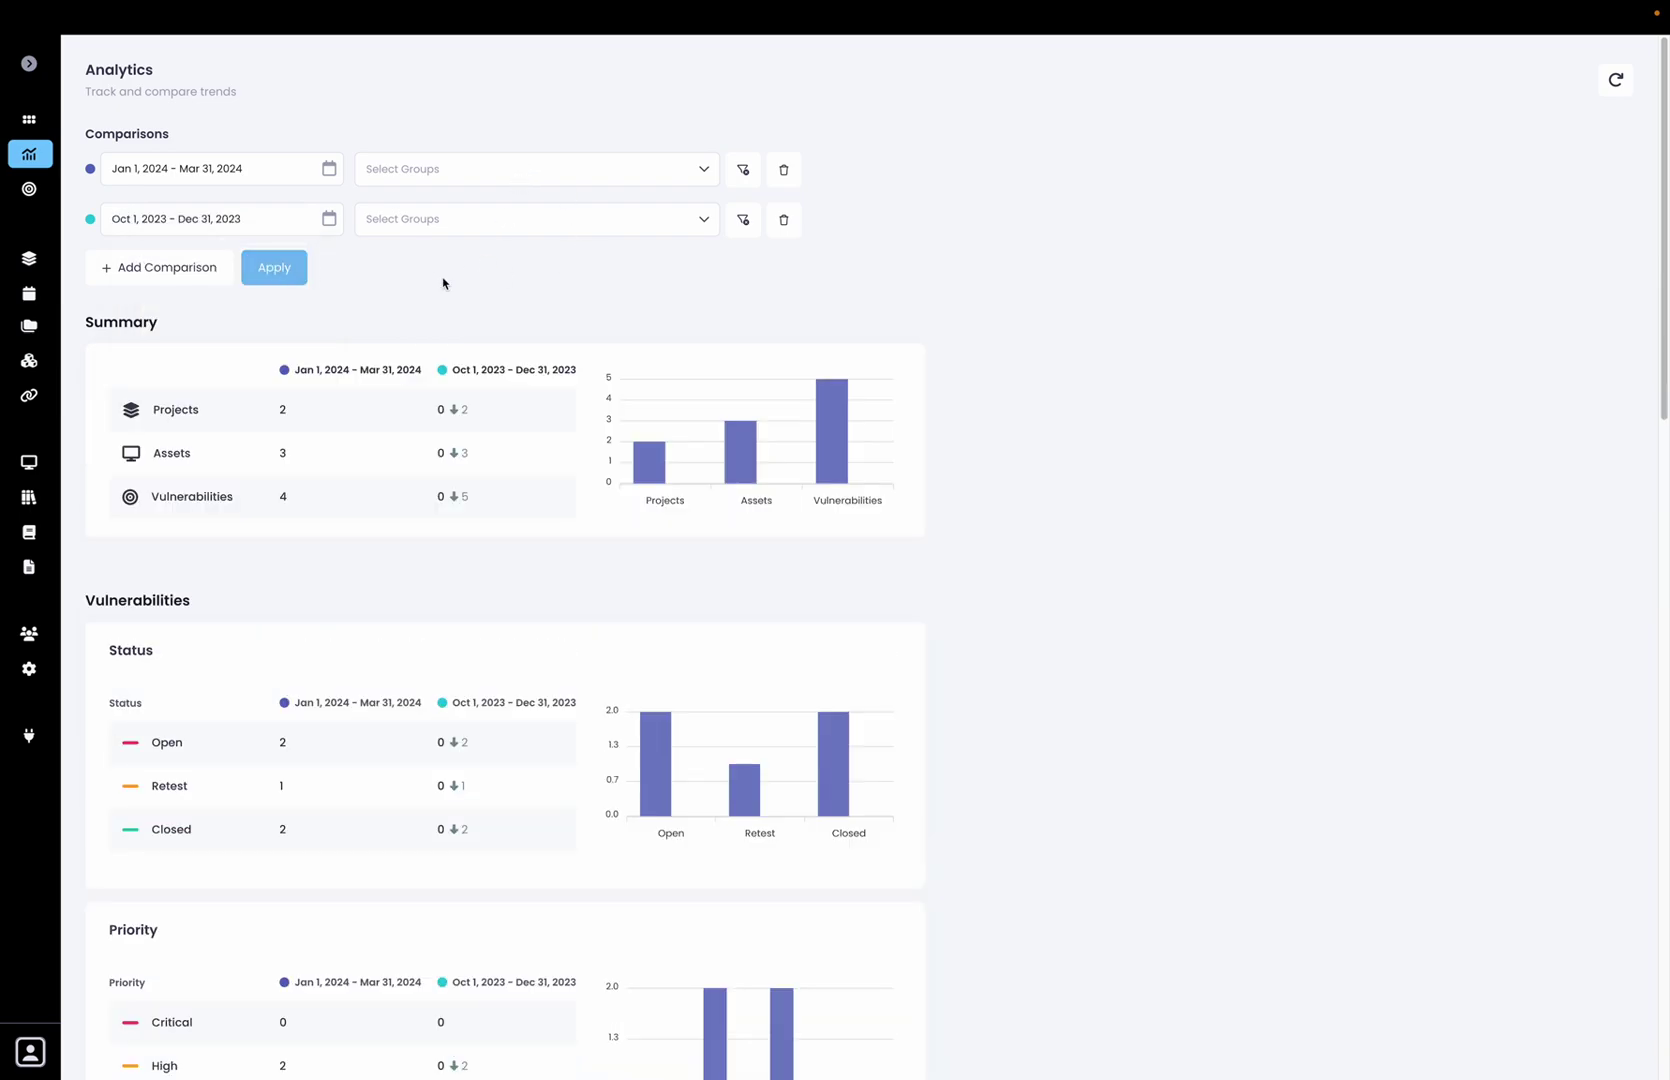
Step: Review the ACME Corp. portfolio's Vulnerabilities, Projects and Assets lists
click(30, 327)
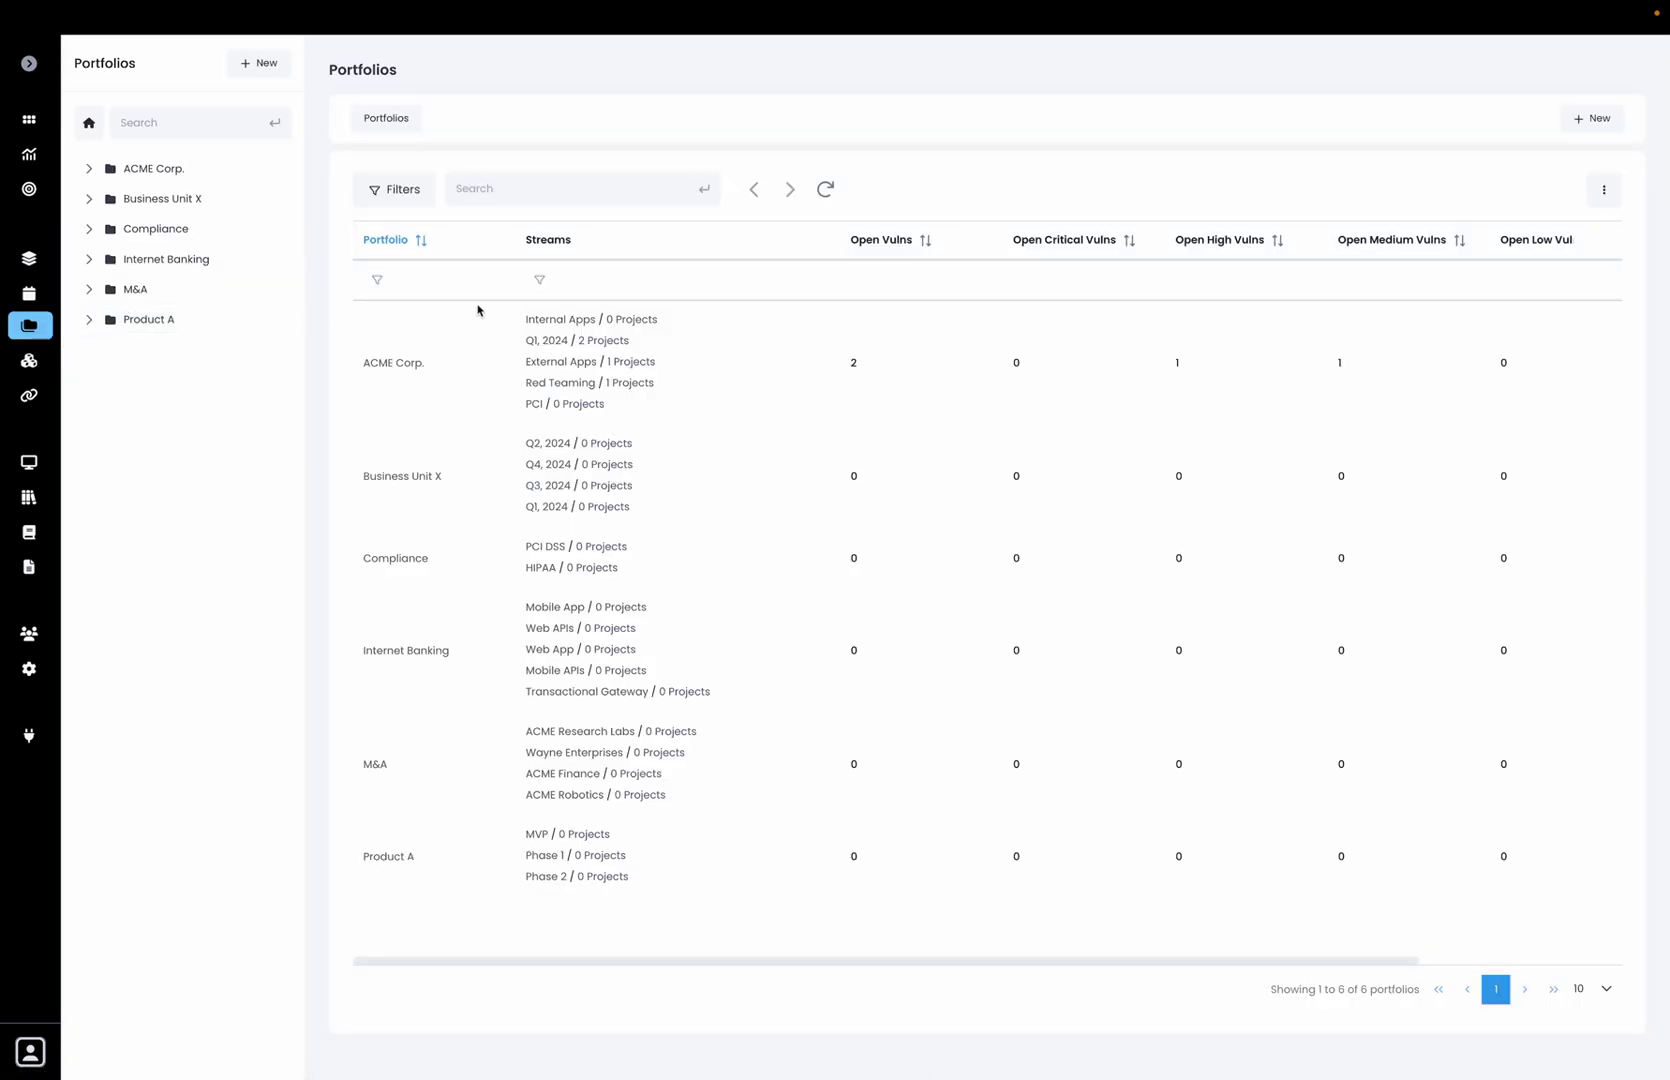
click(89, 168)
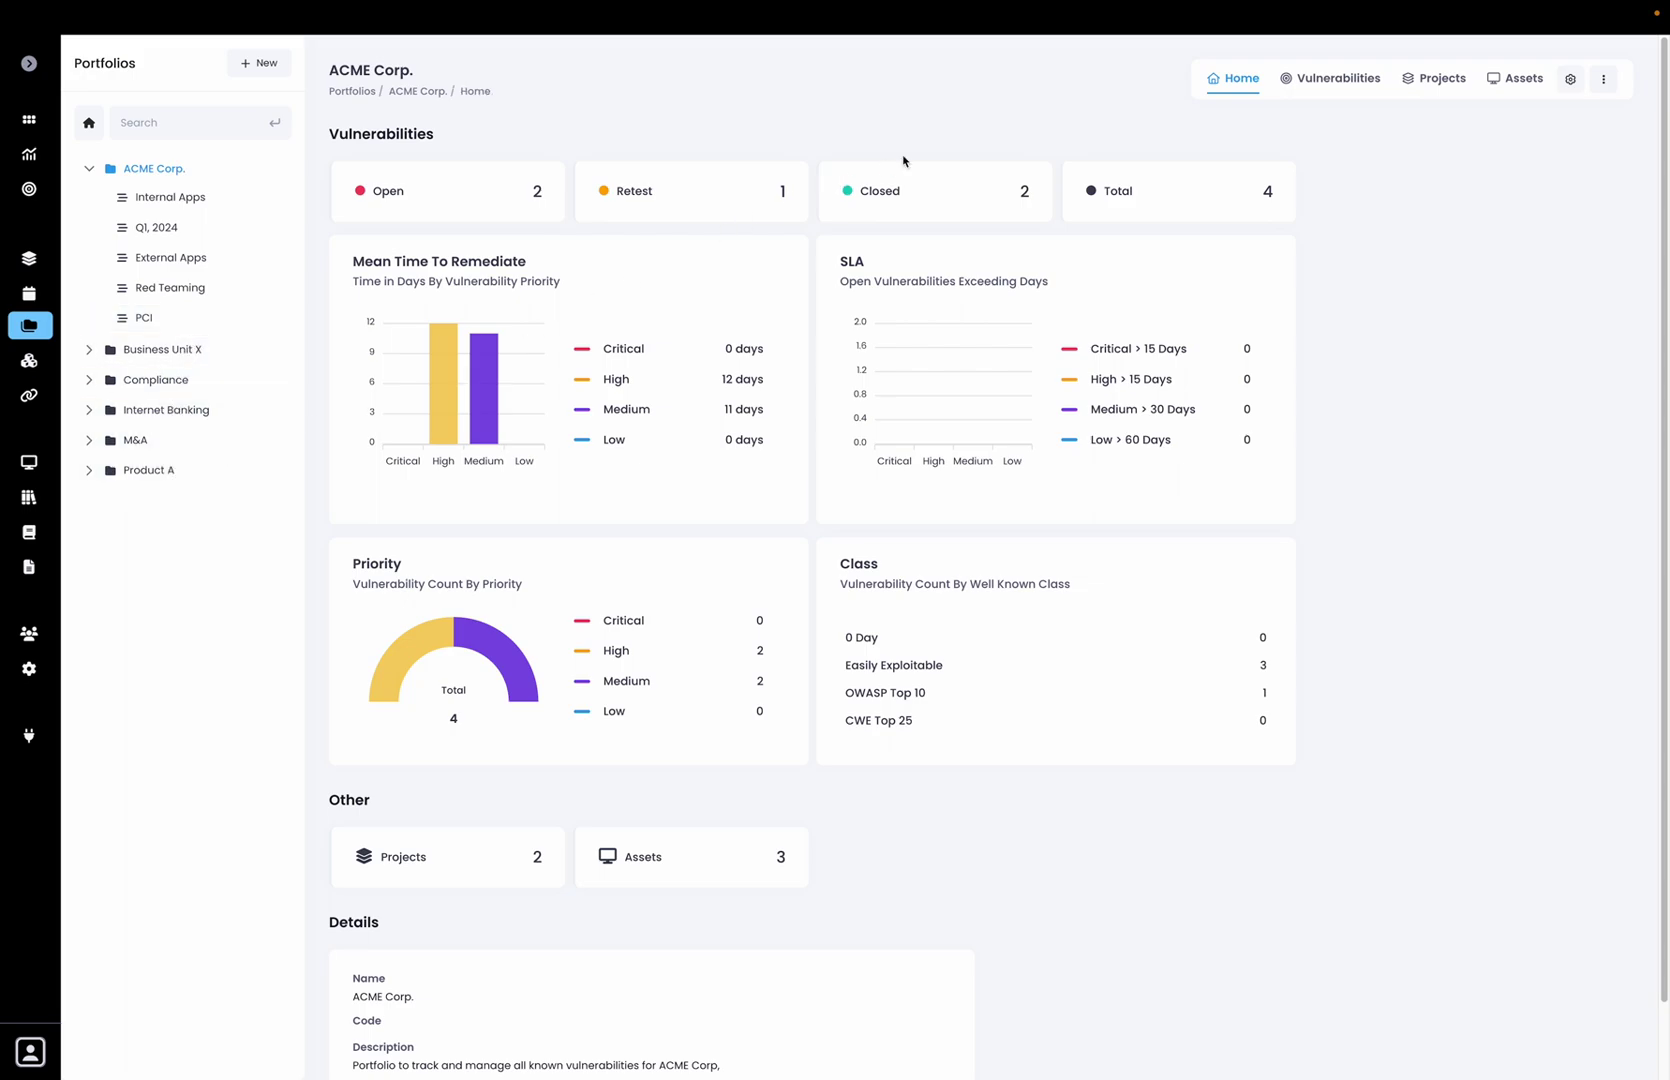
click(1313, 89)
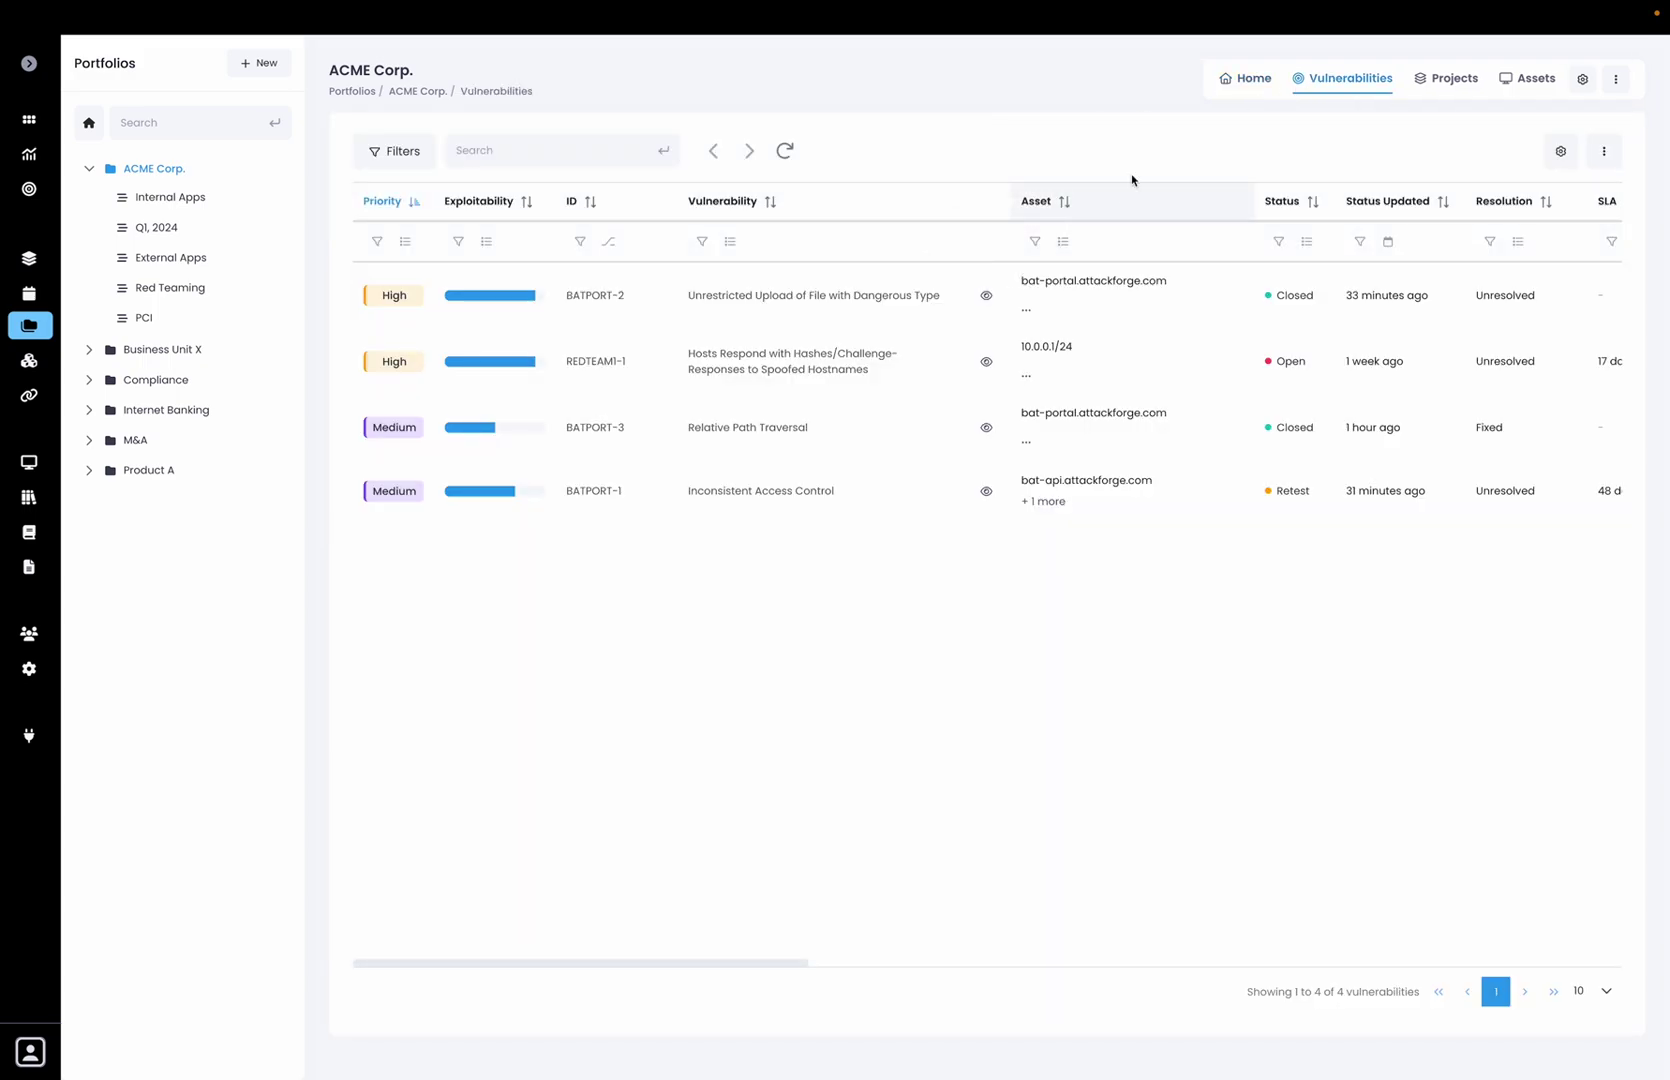
click(1428, 88)
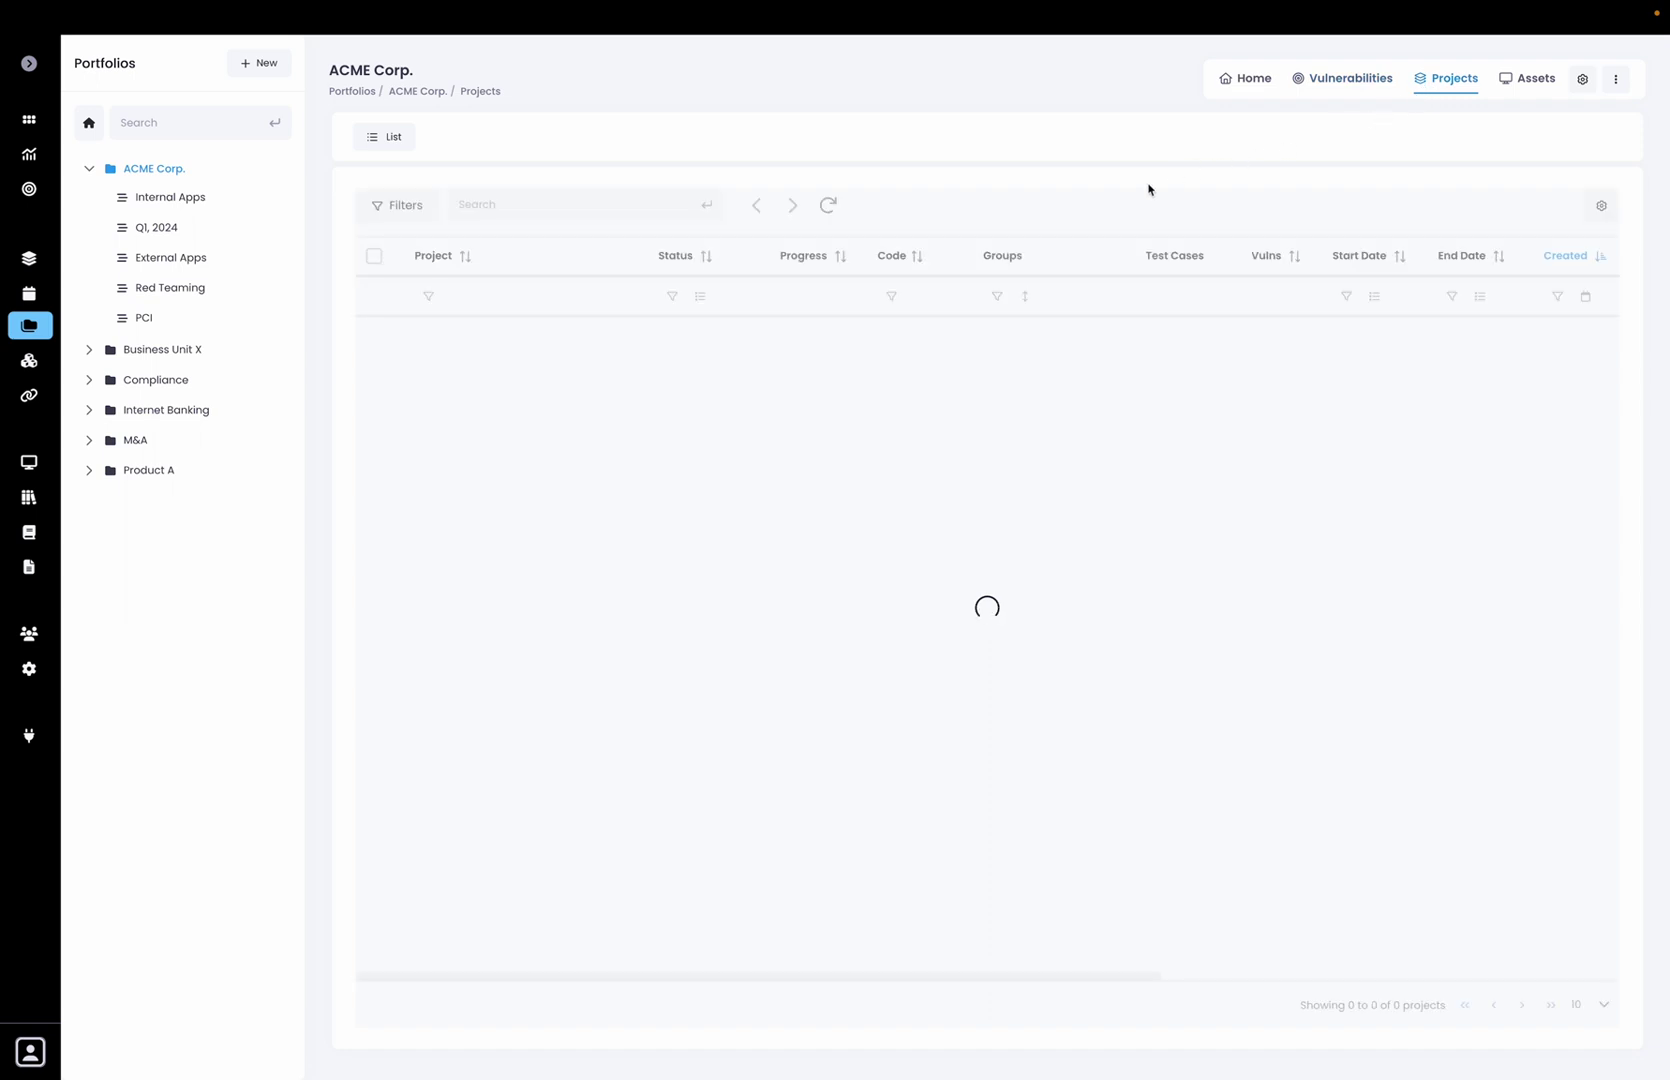
click(1509, 90)
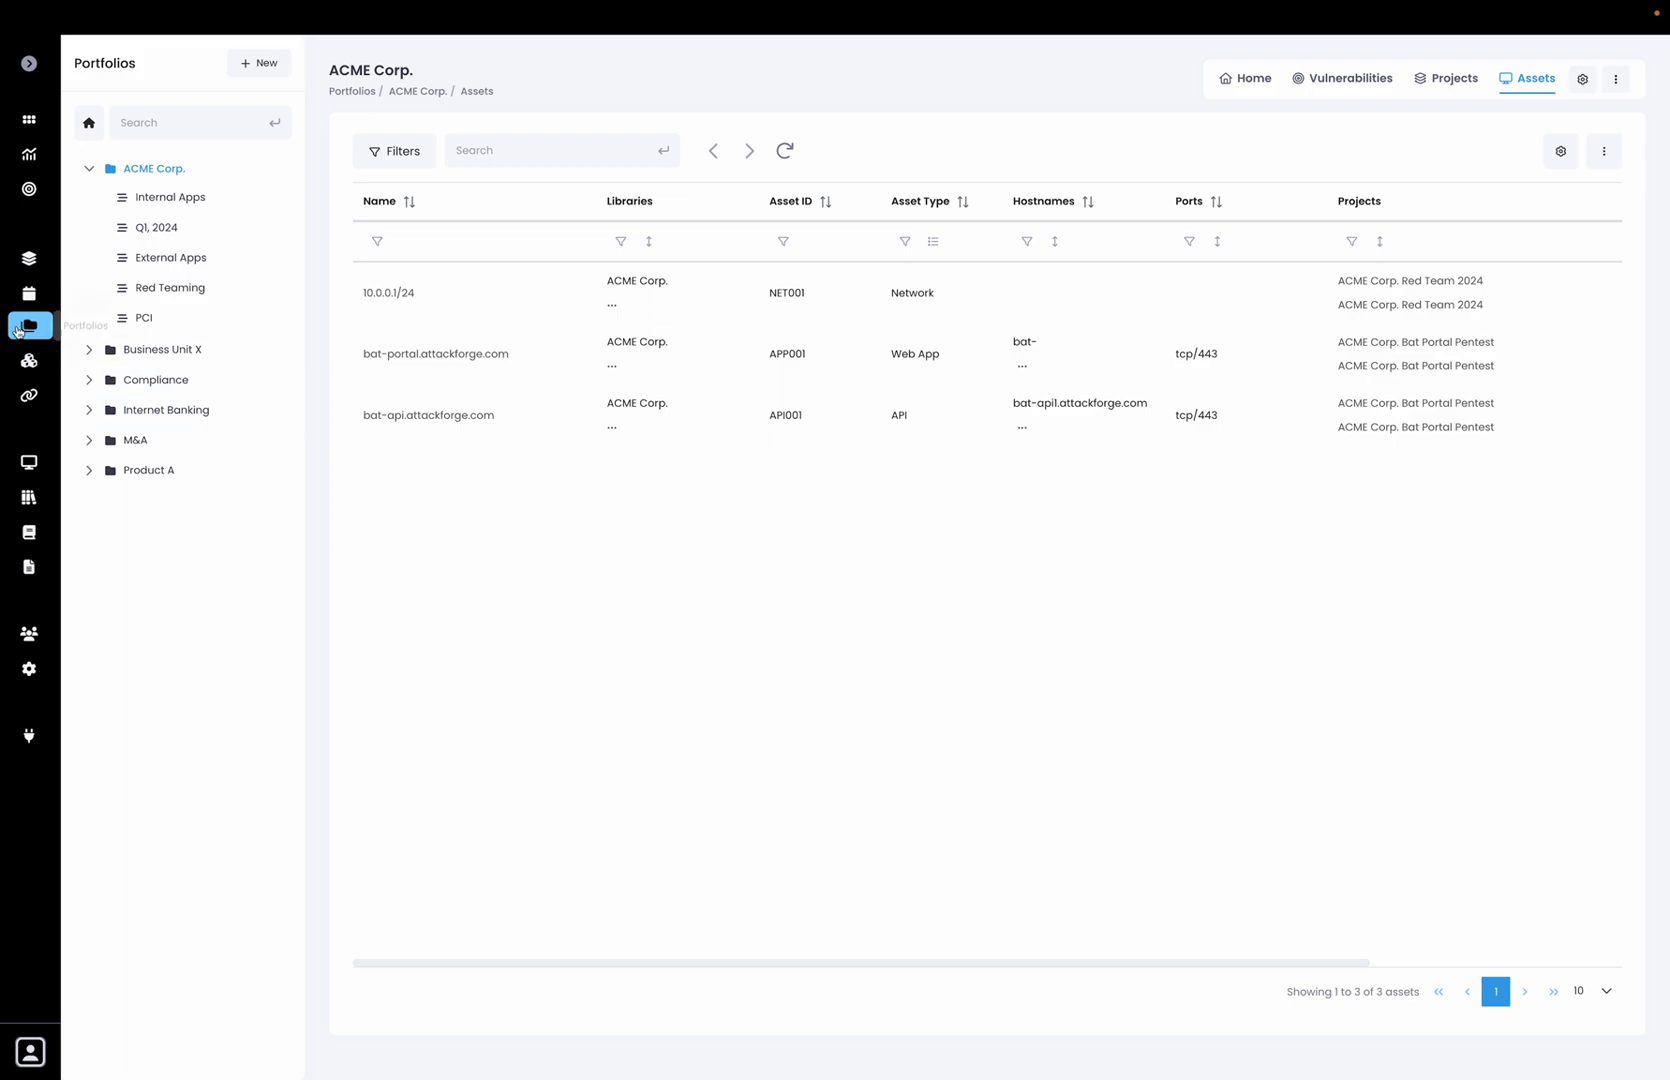
Step: Open the ACME Corp. Bat Portal Pentest project from the schedule calendar
click(29, 293)
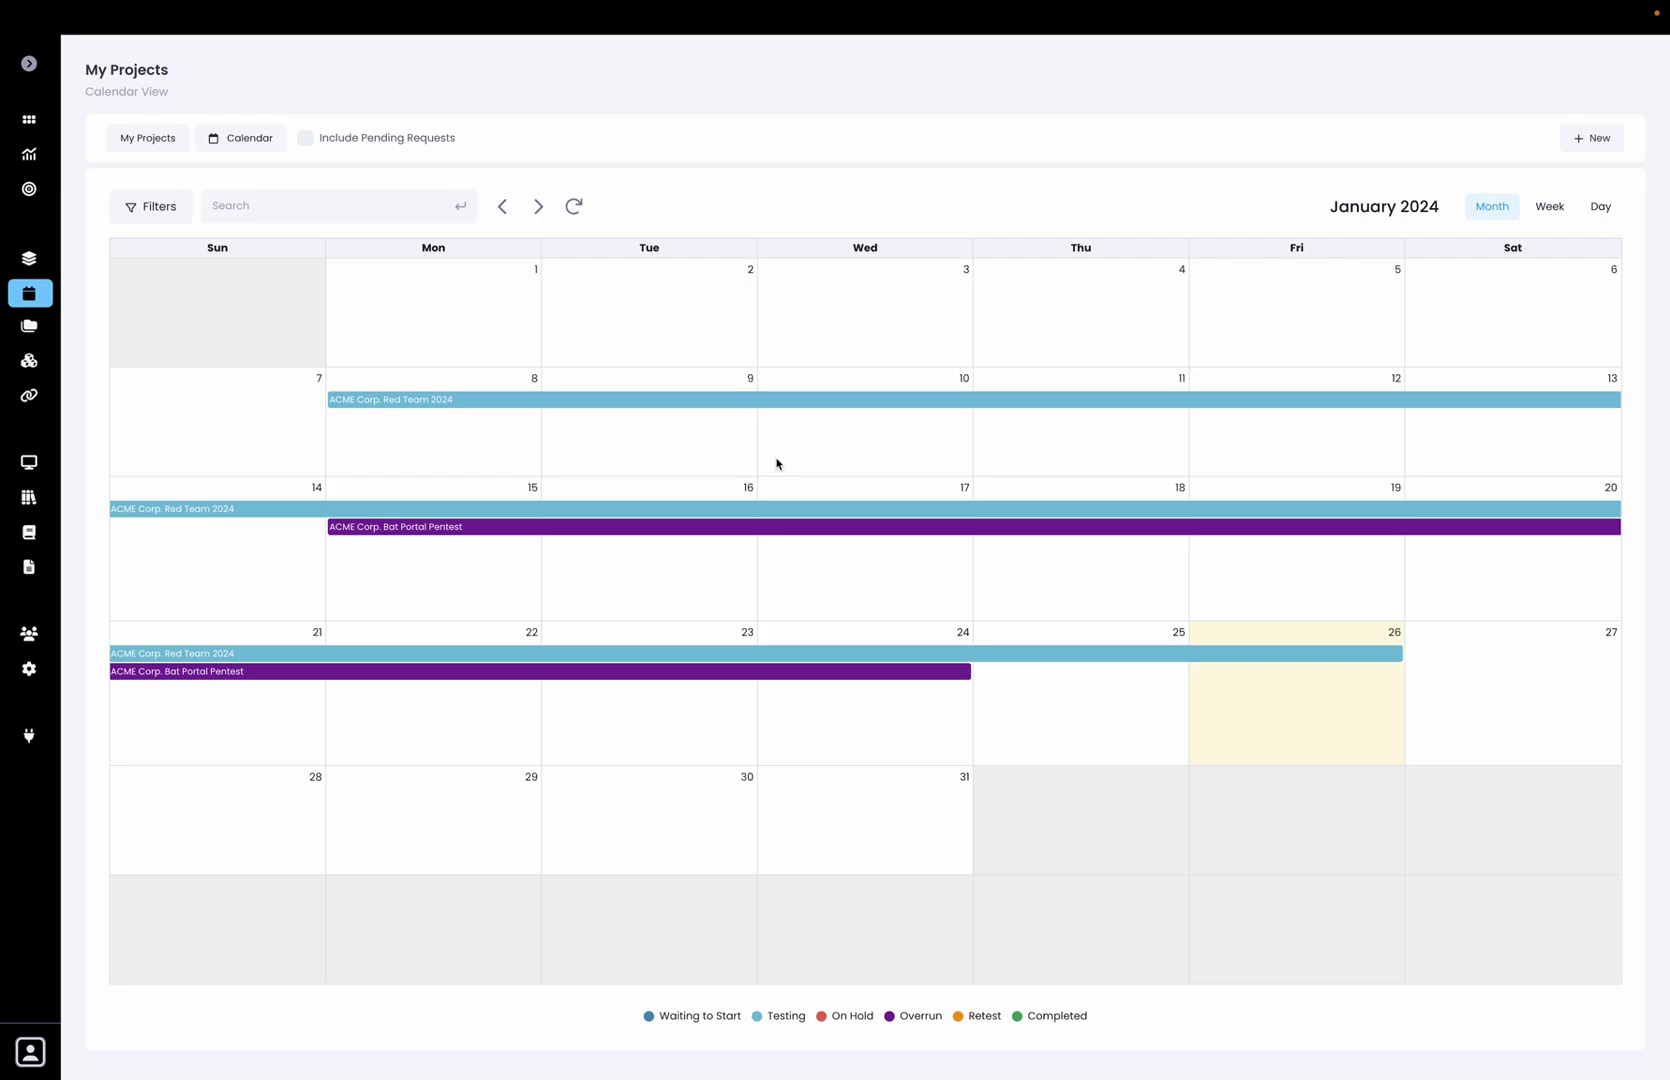
click(162, 140)
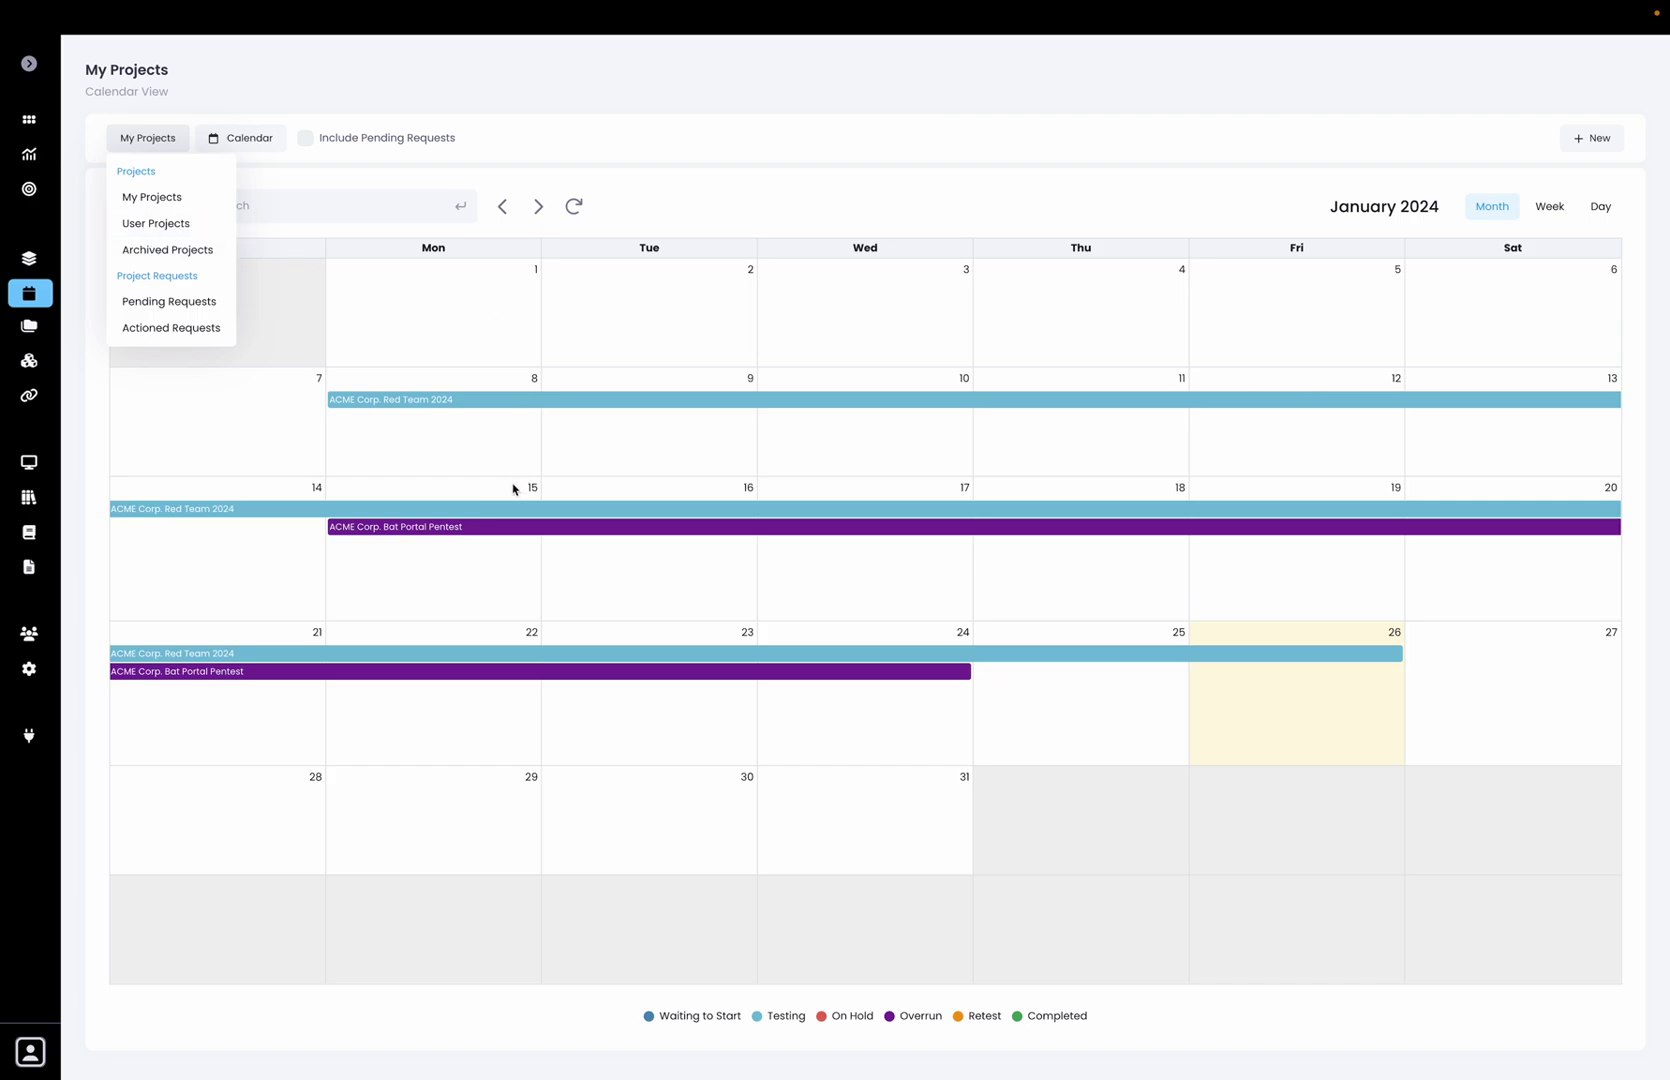
click(506, 534)
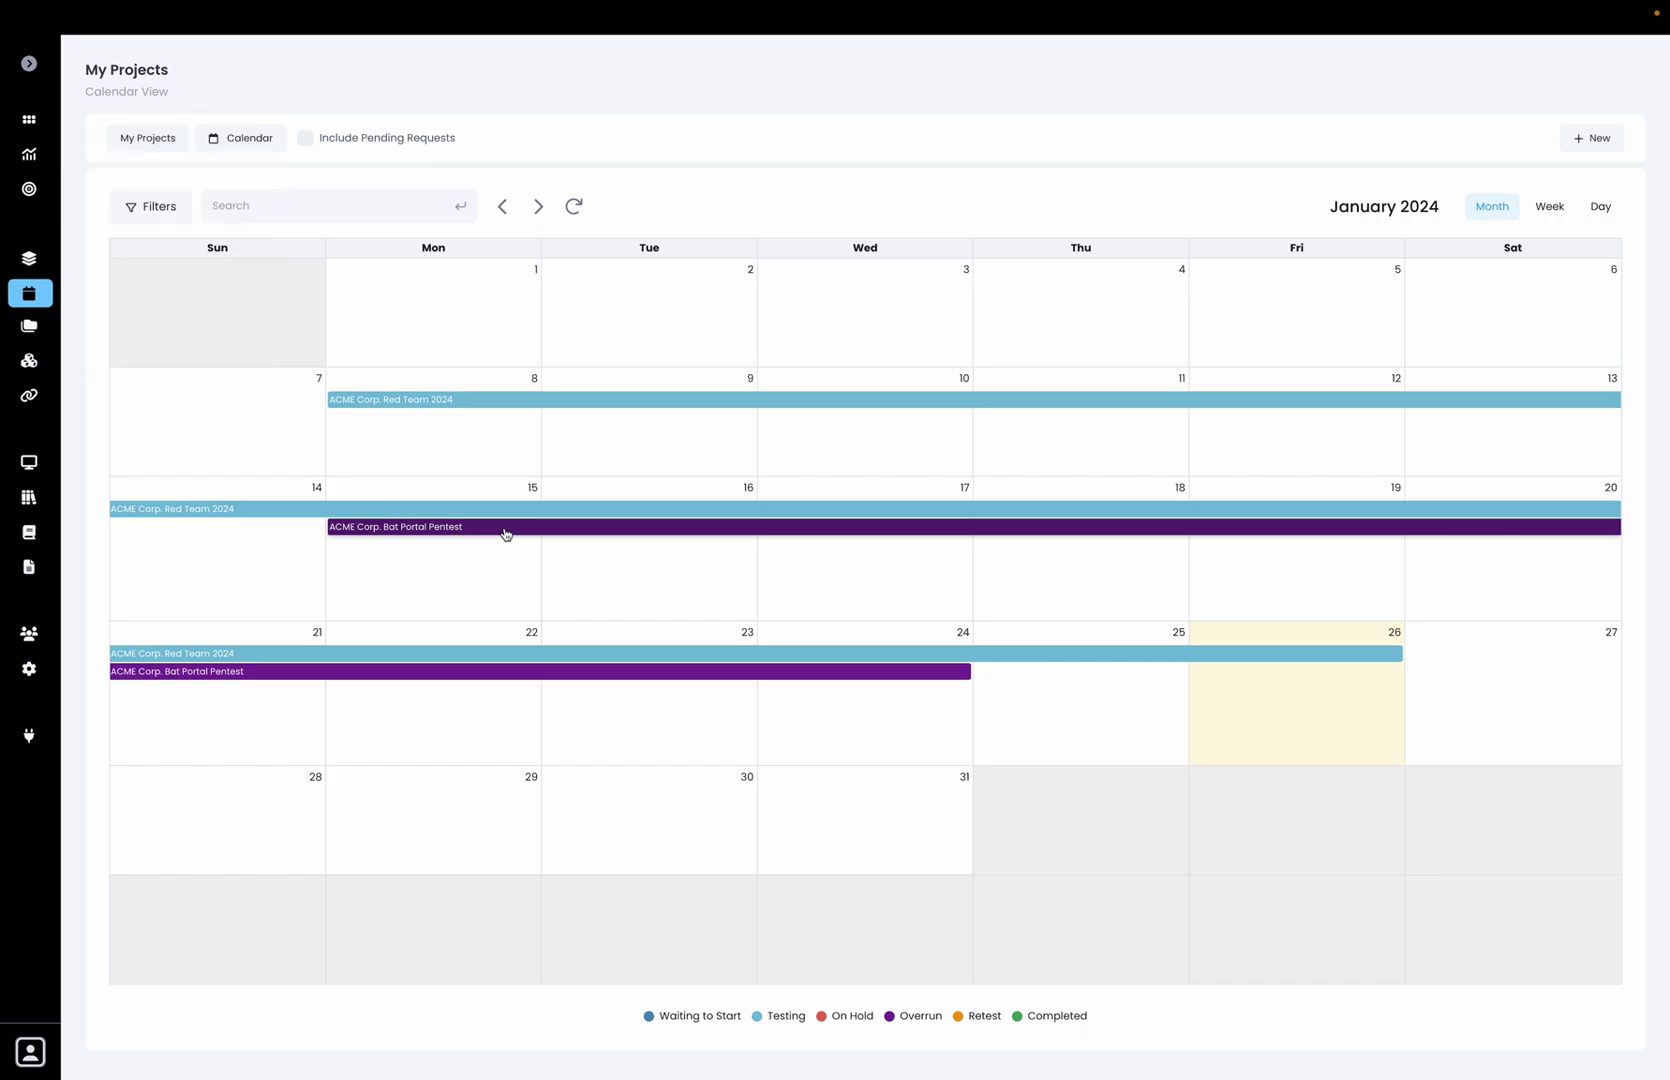
click(506, 530)
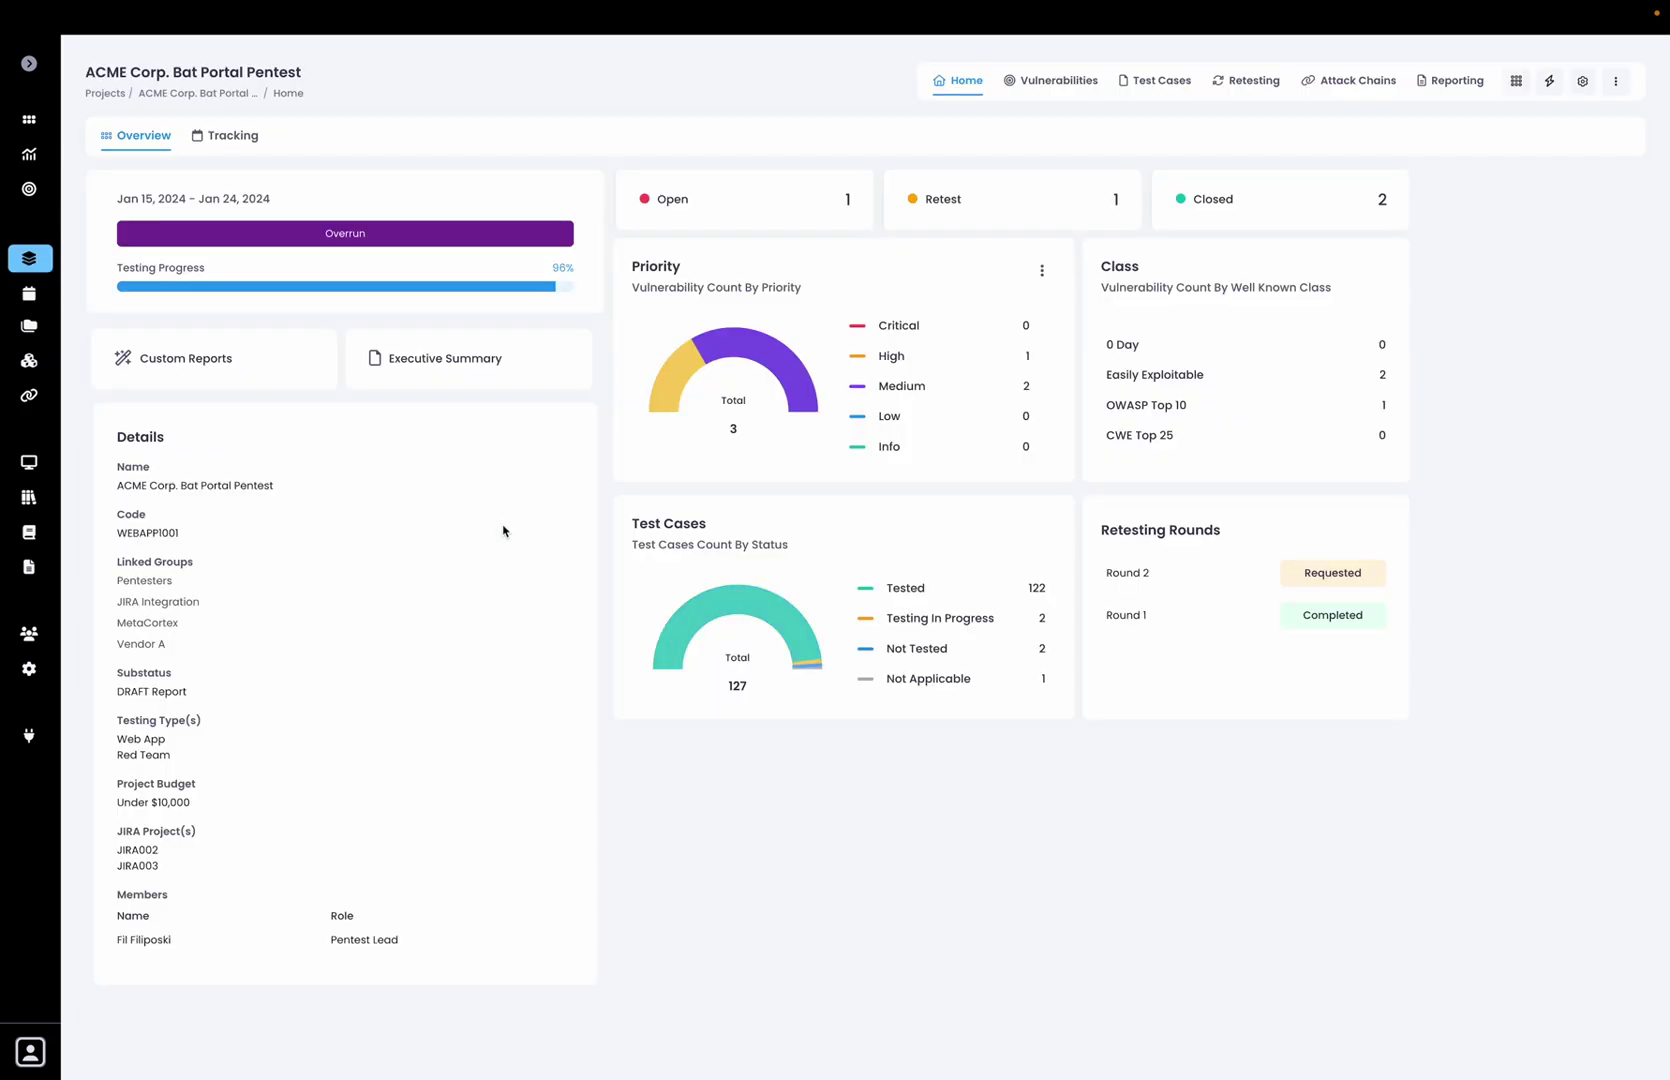
click(43, 375)
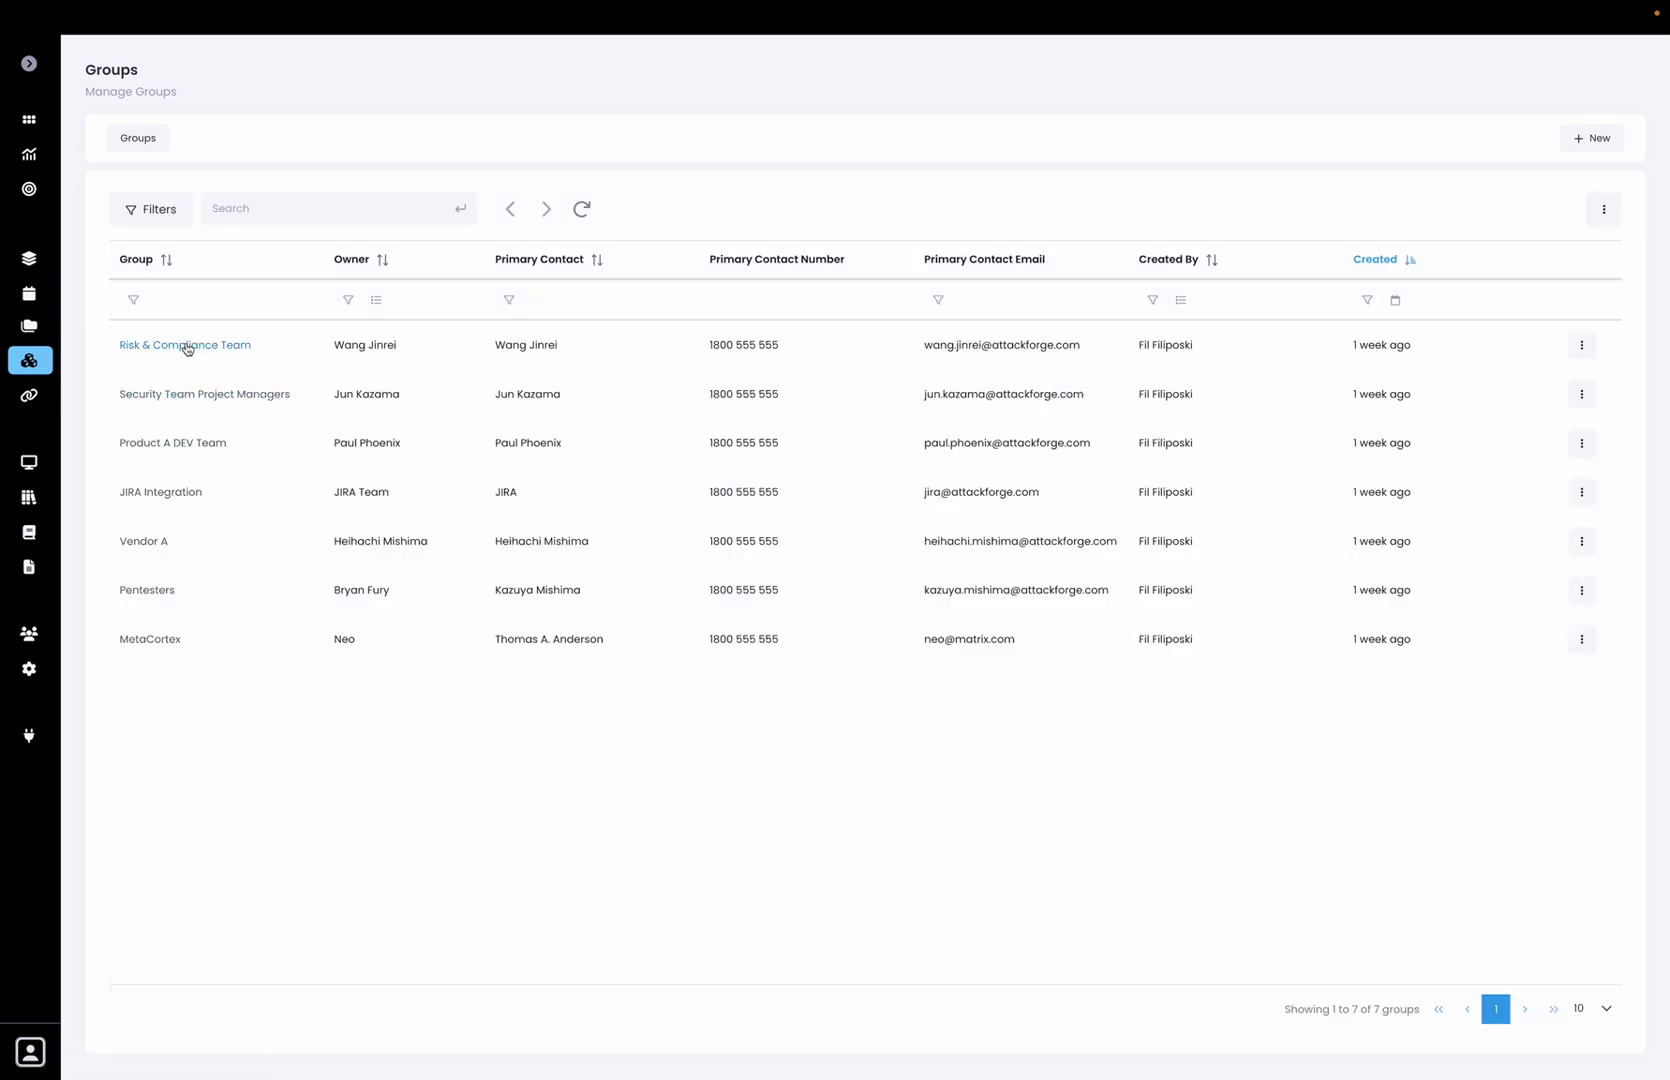
click(186, 346)
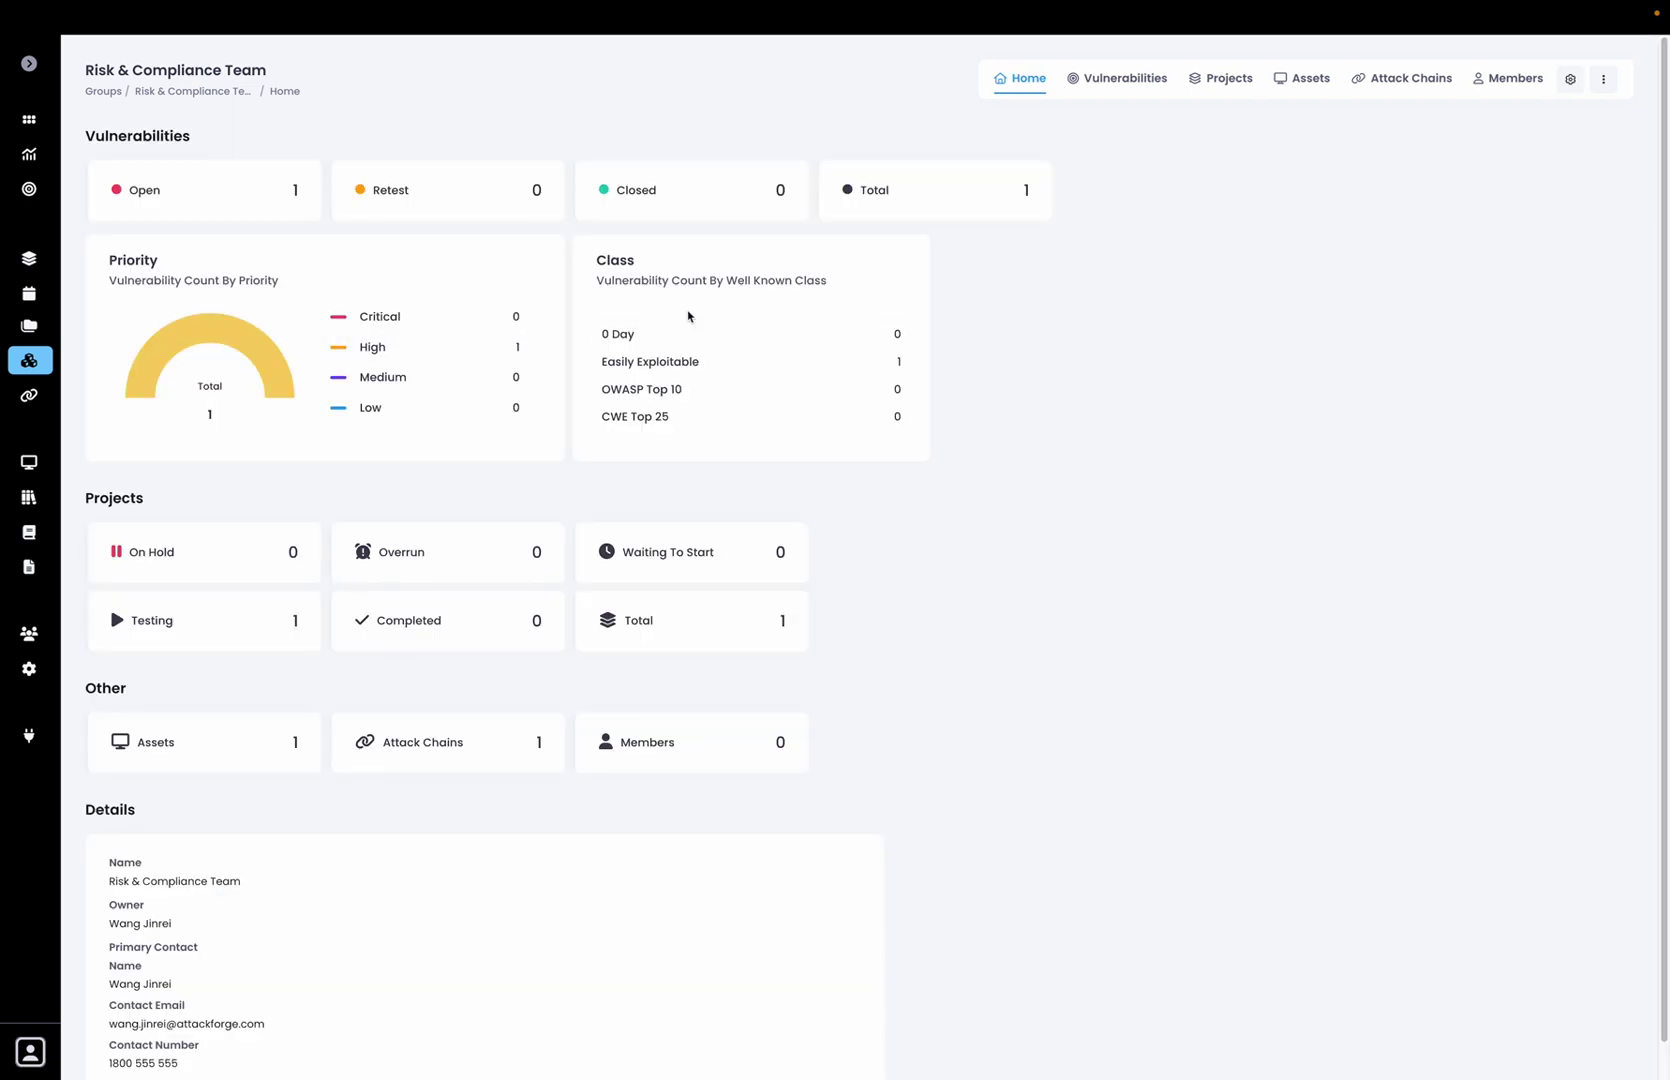
Step: Filter Assets to the Application X library and view bat-api.attackforge.com's Medium Inconsistent Access Control vulnerability
click(29, 462)
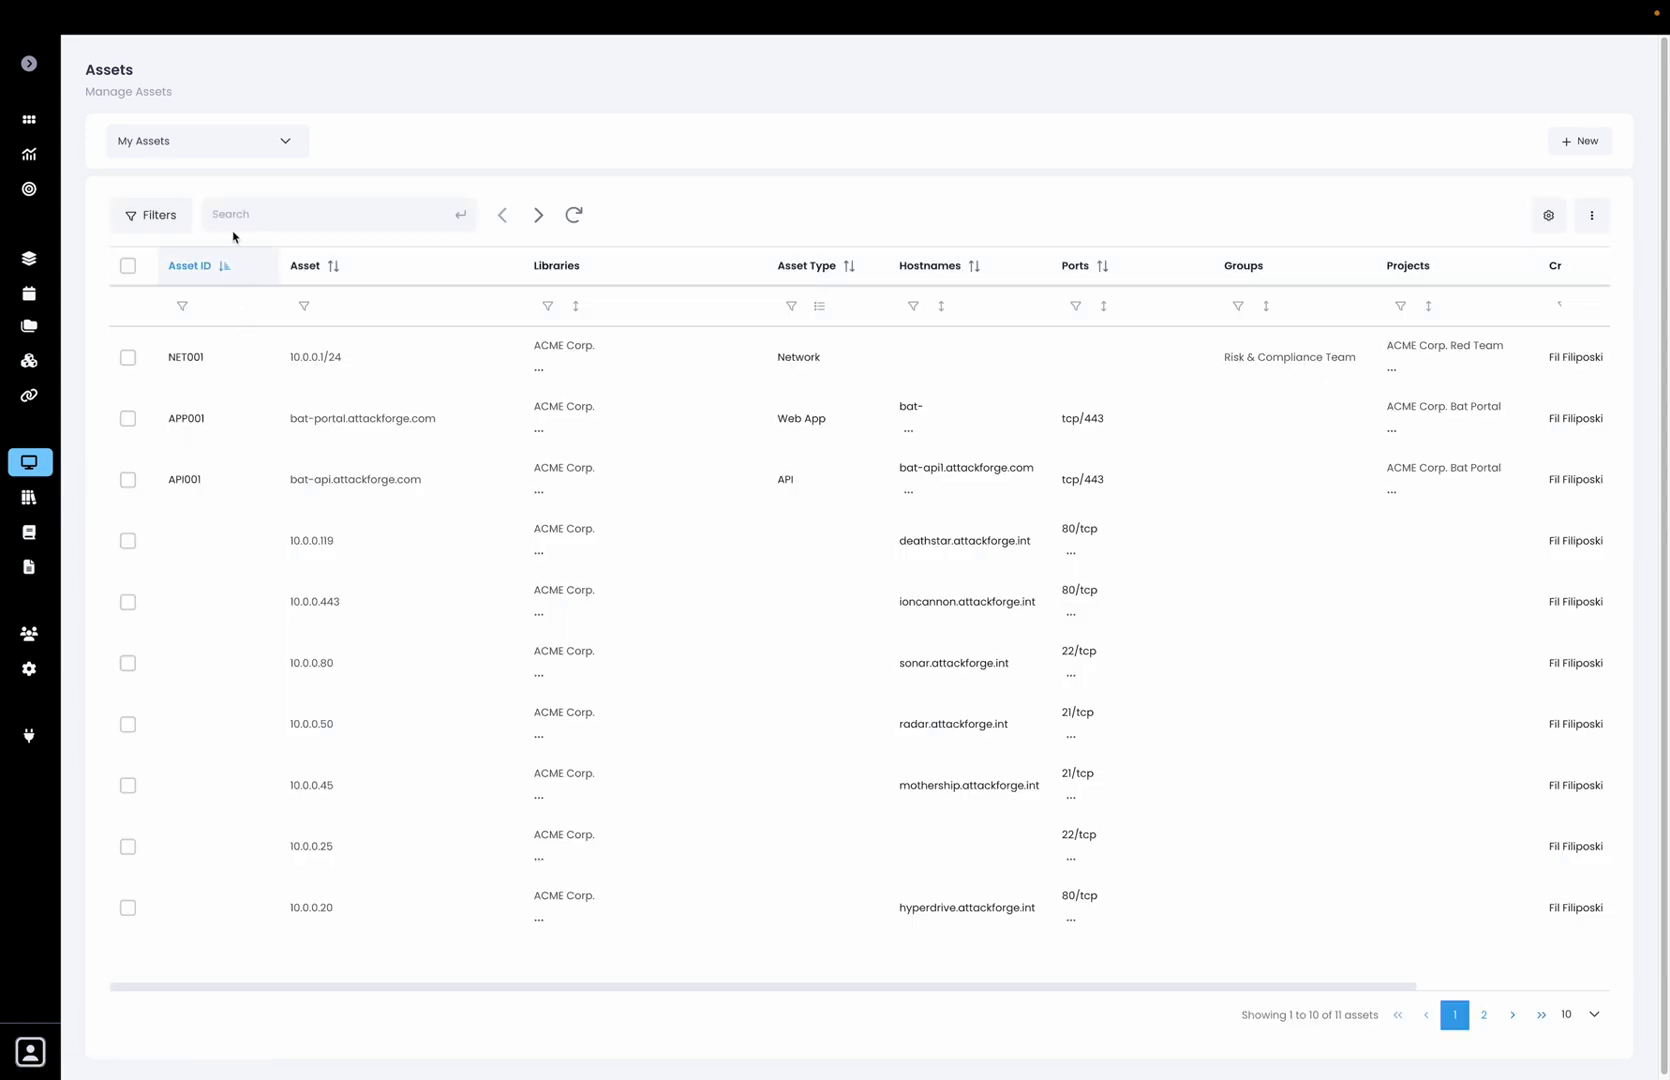
click(254, 153)
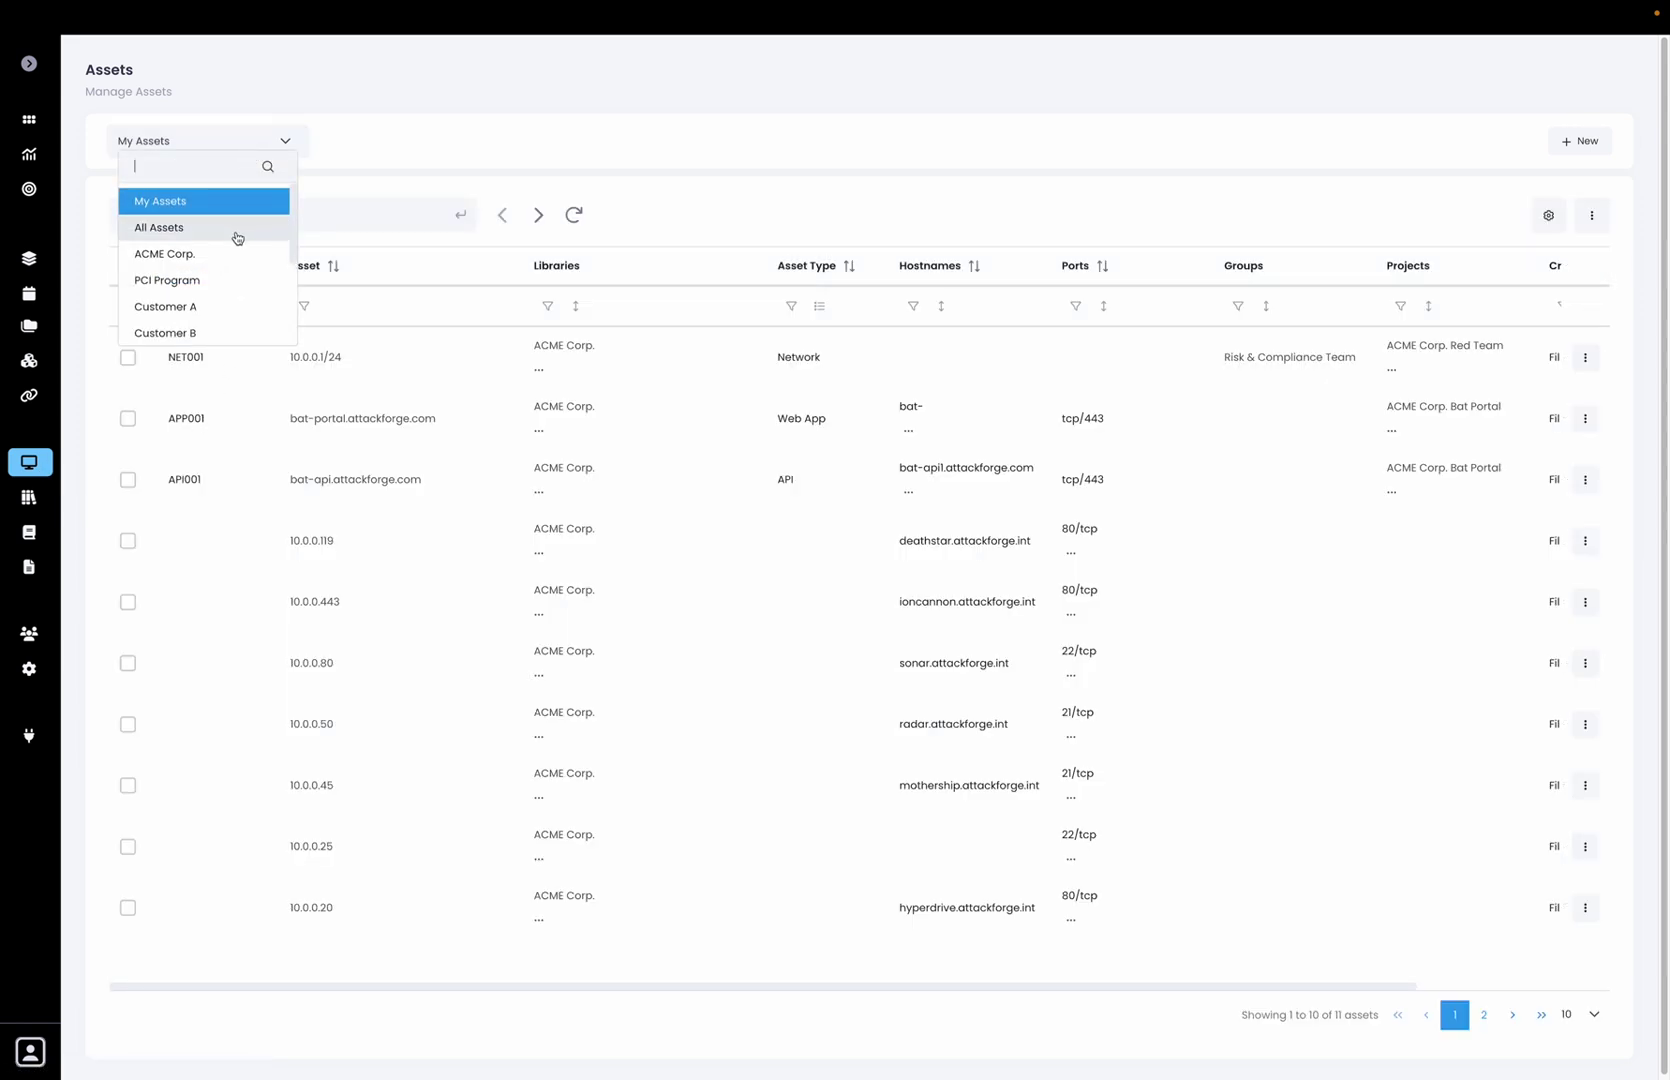
scroll(217, 273, down, 3)
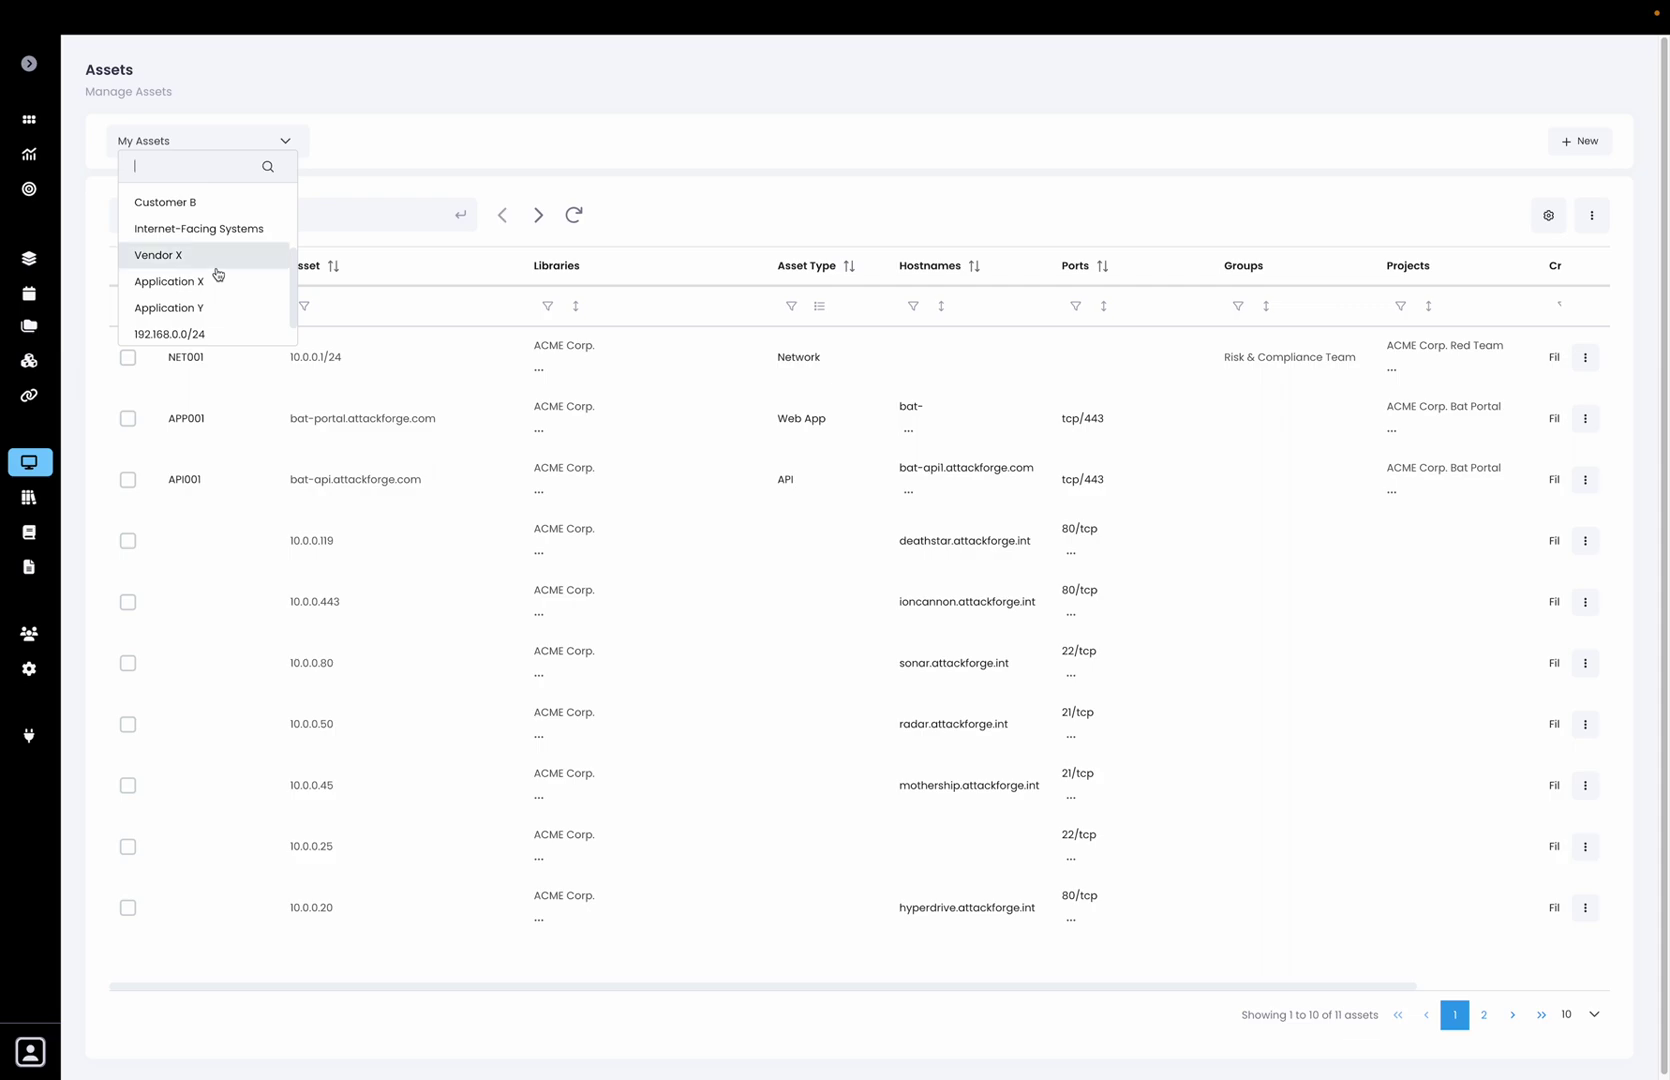
scroll(216, 262, down, 1)
click(216, 256)
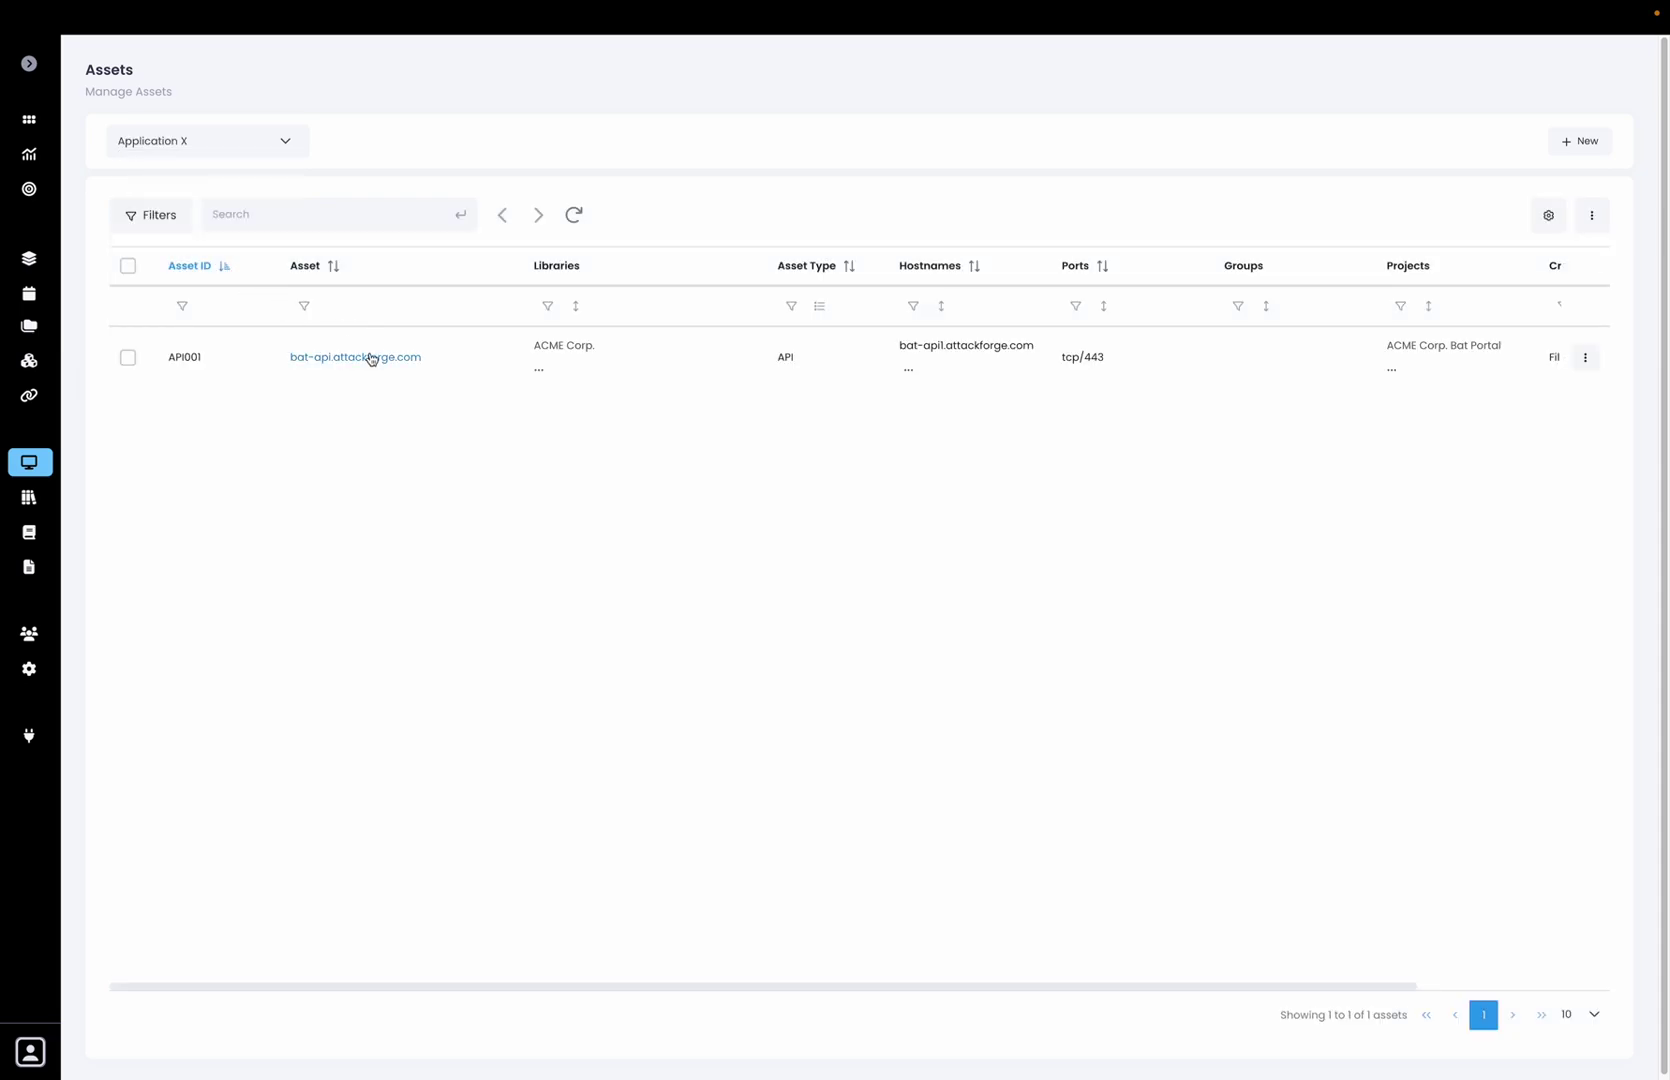
click(374, 358)
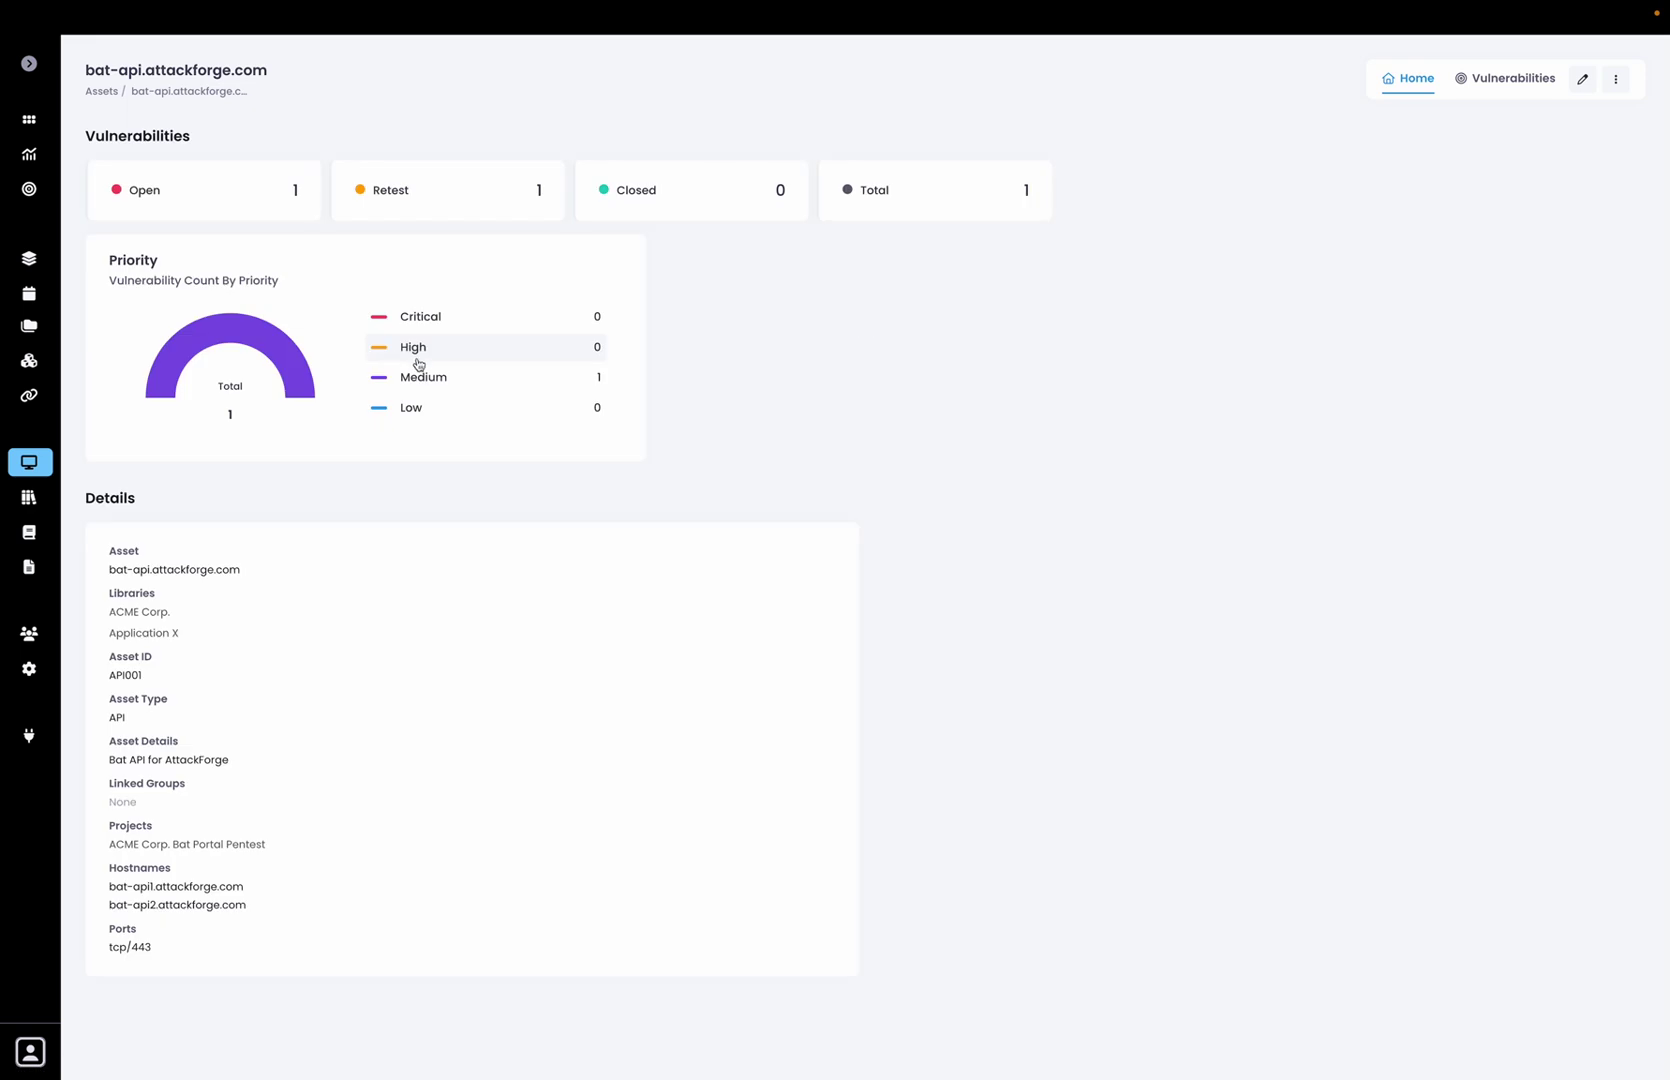
click(1500, 94)
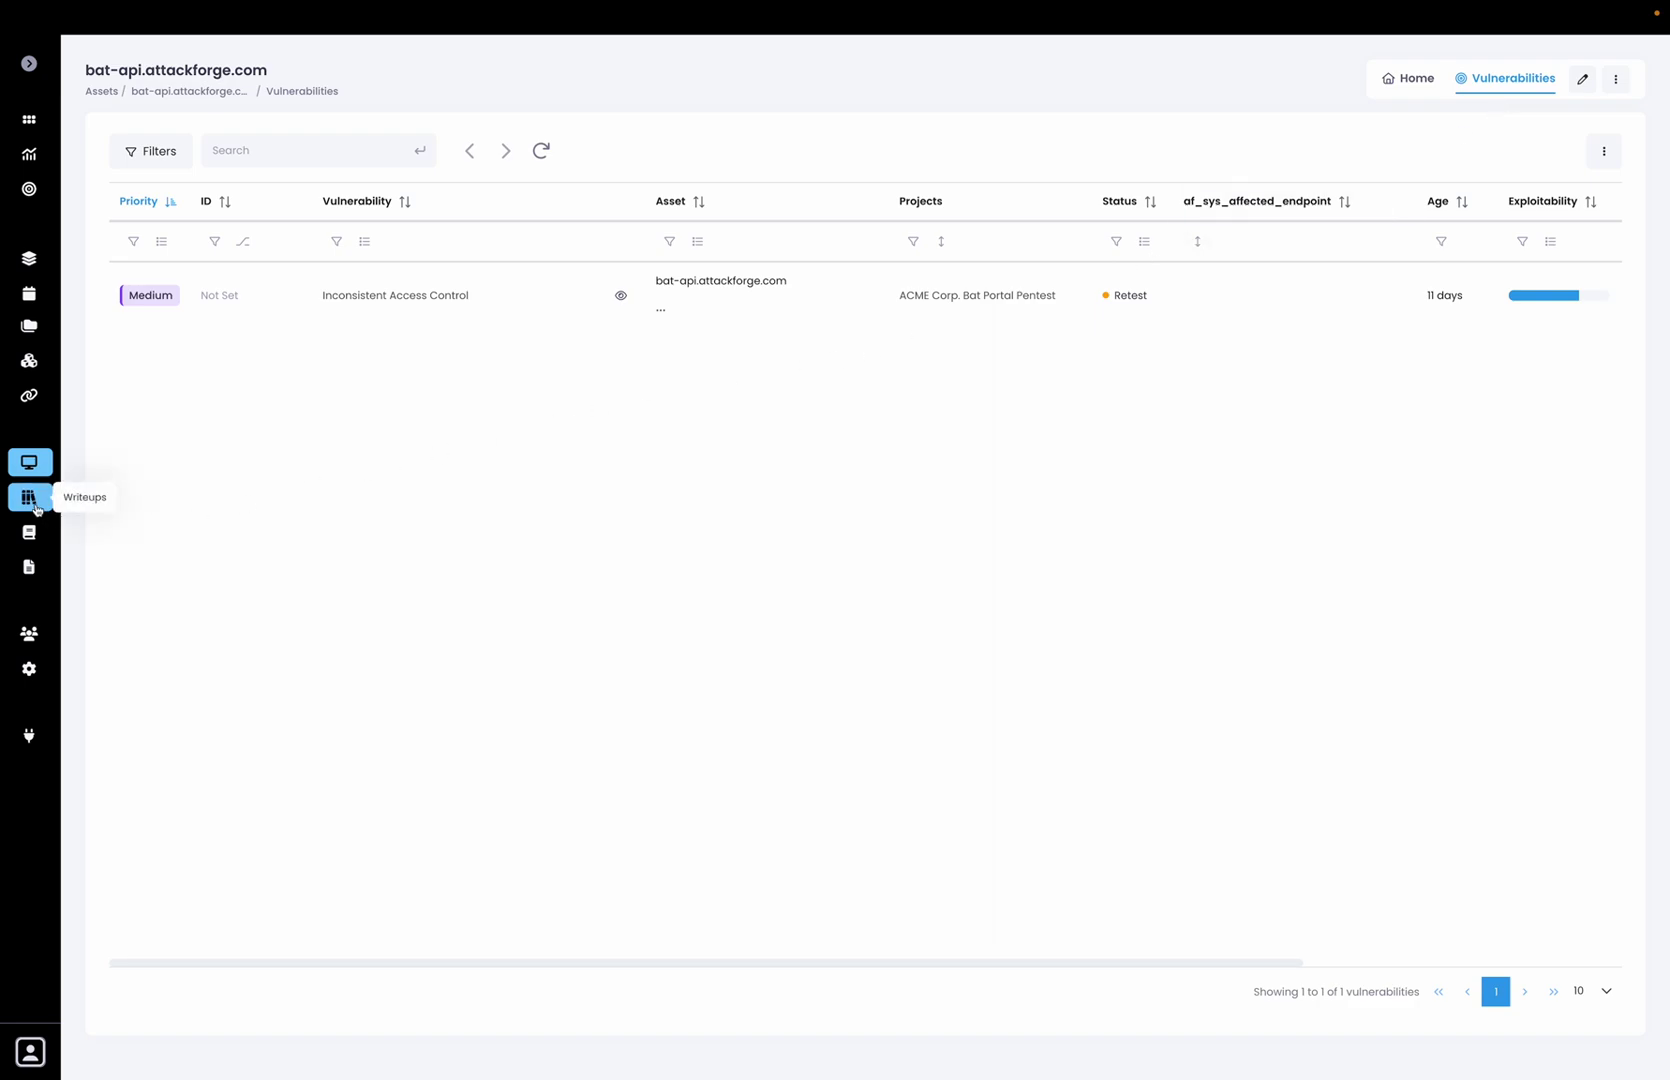
Step: Look over the Writeups libraries and Test Suites views, then show Report Templates with Pentest Report.docx
click(29, 497)
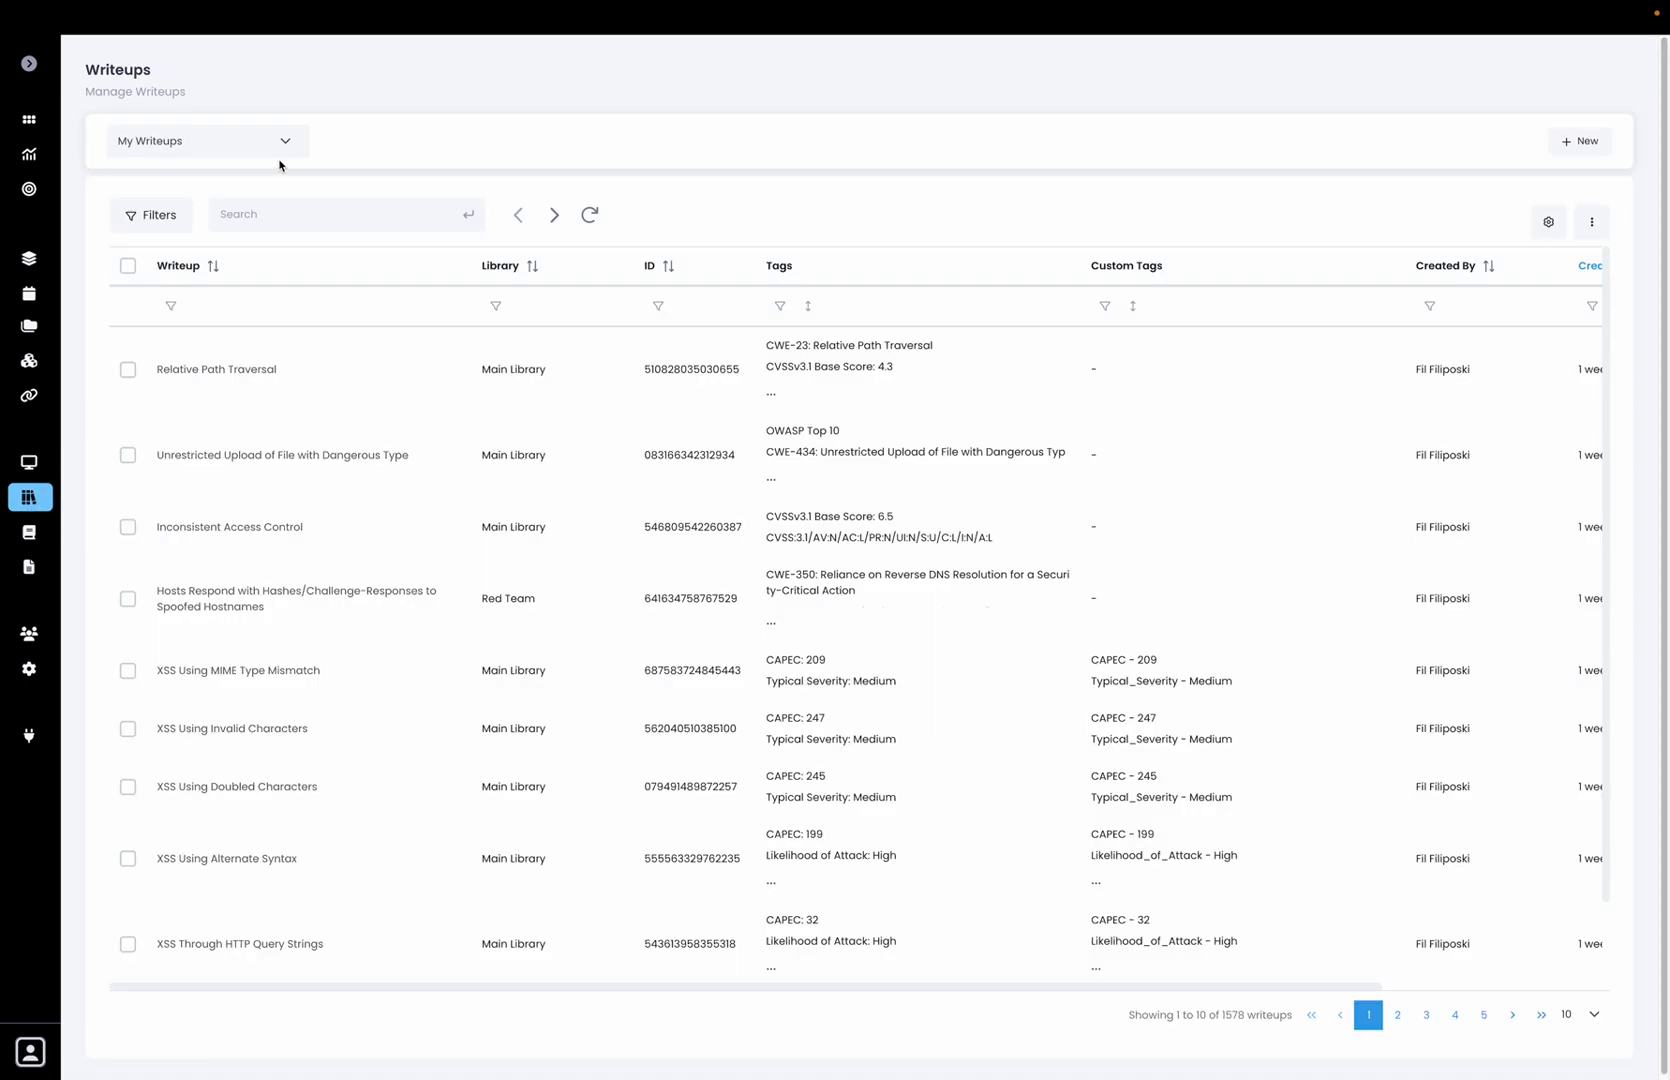
click(283, 146)
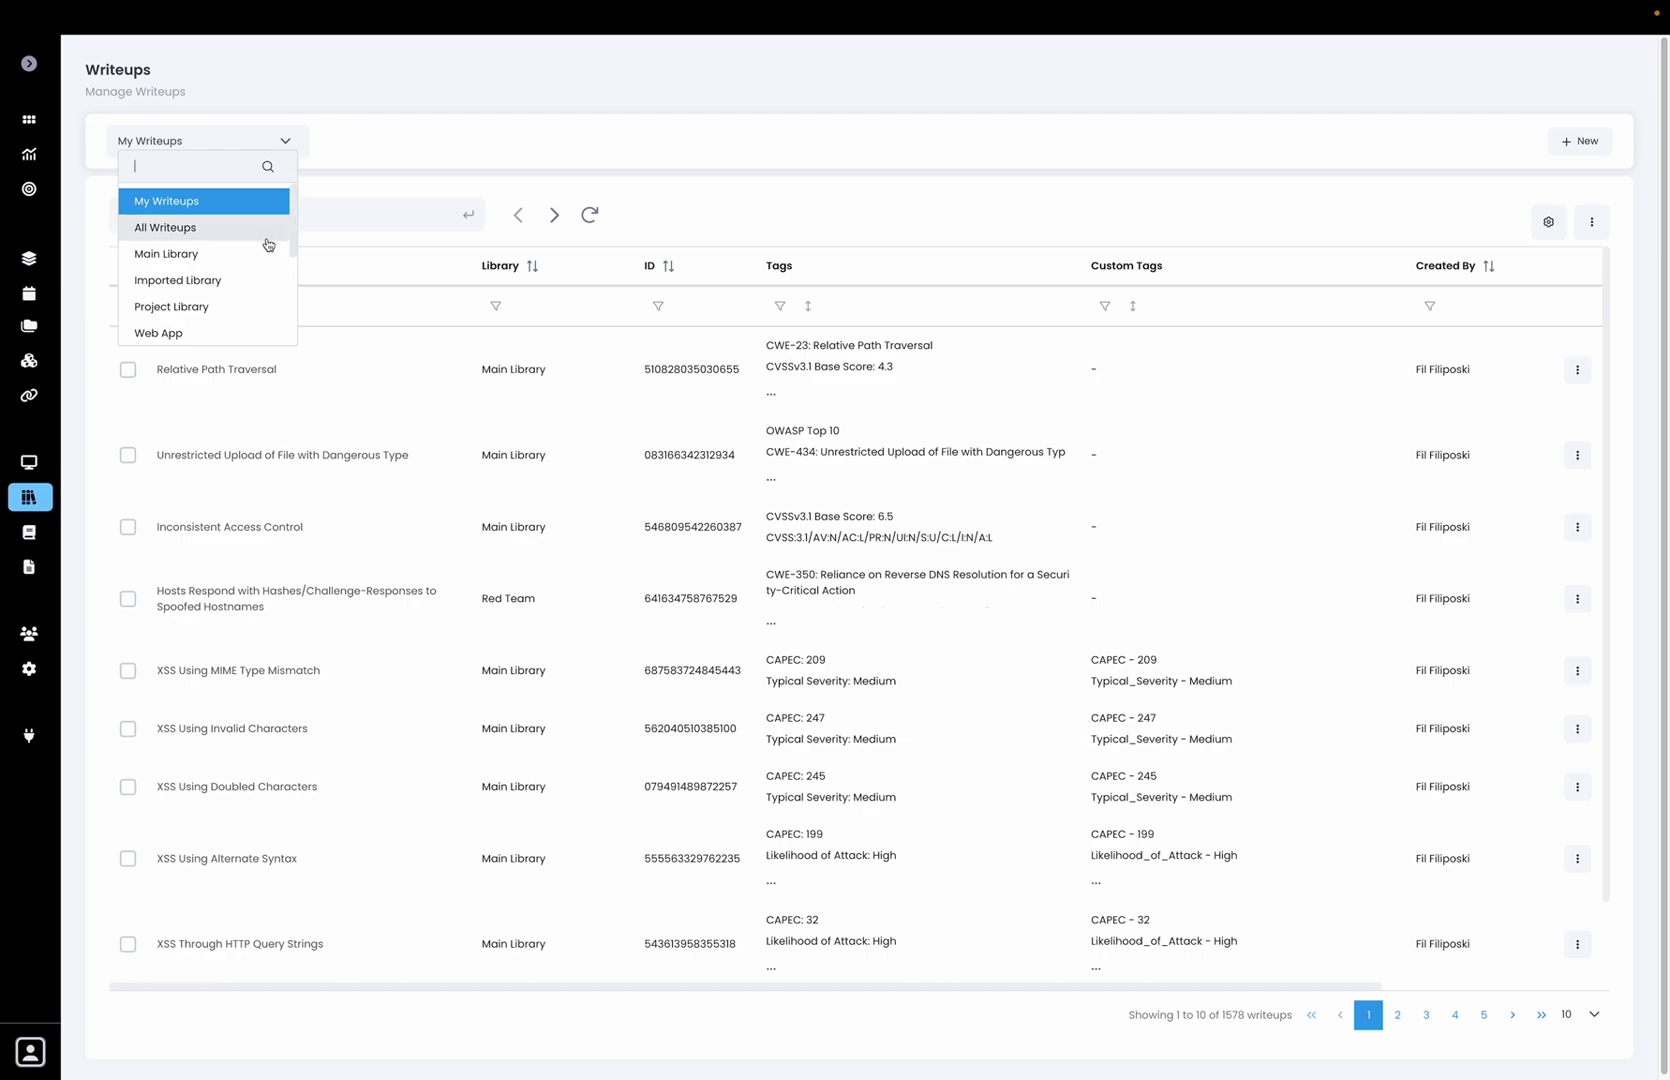
scroll(268, 245, down, 5)
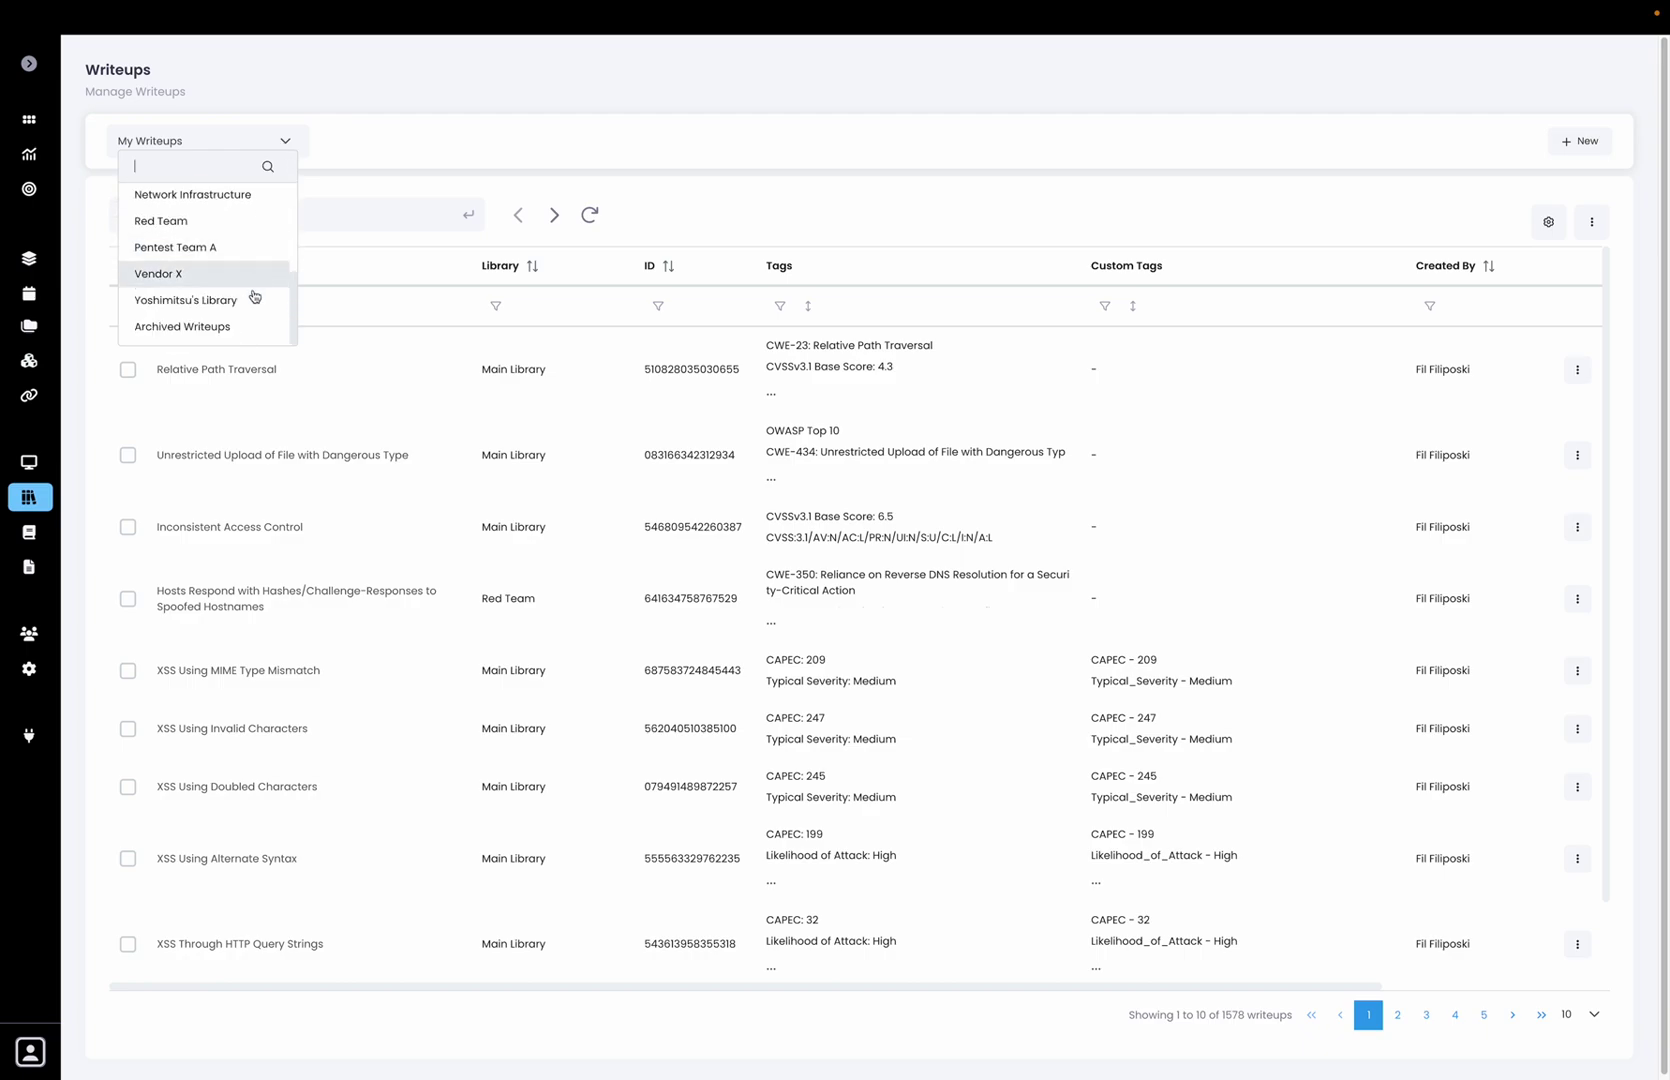
click(42, 533)
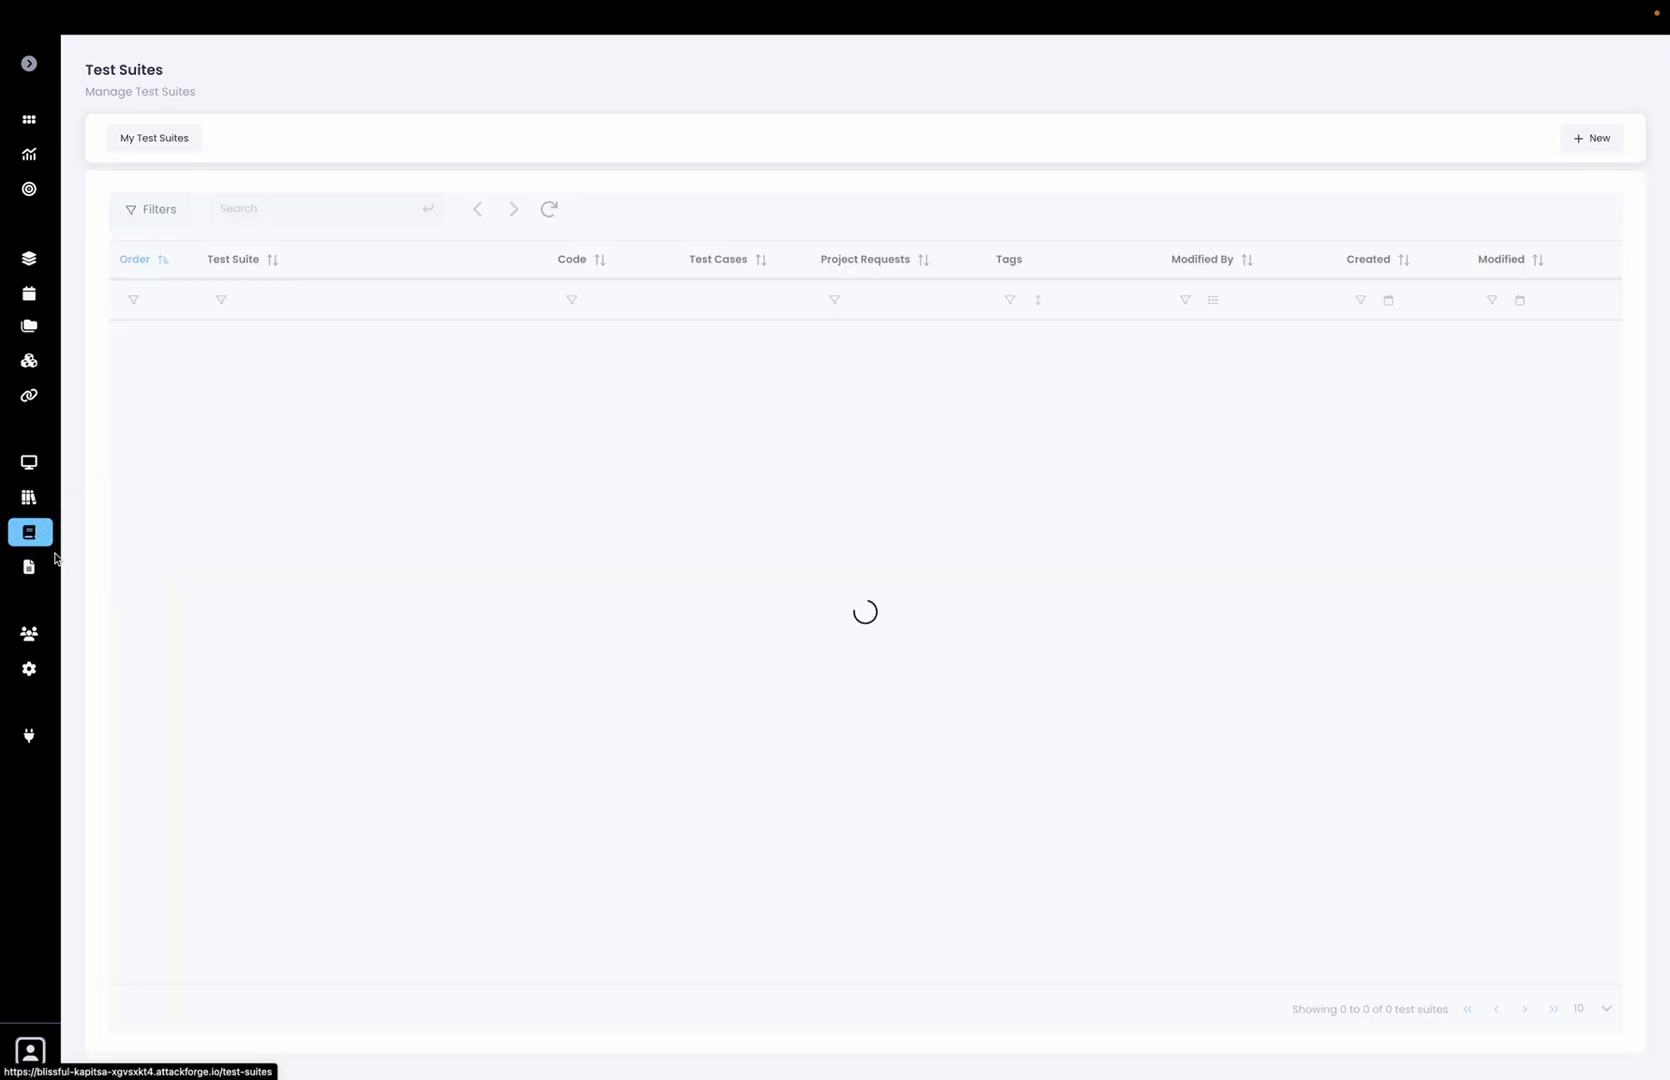
click(183, 148)
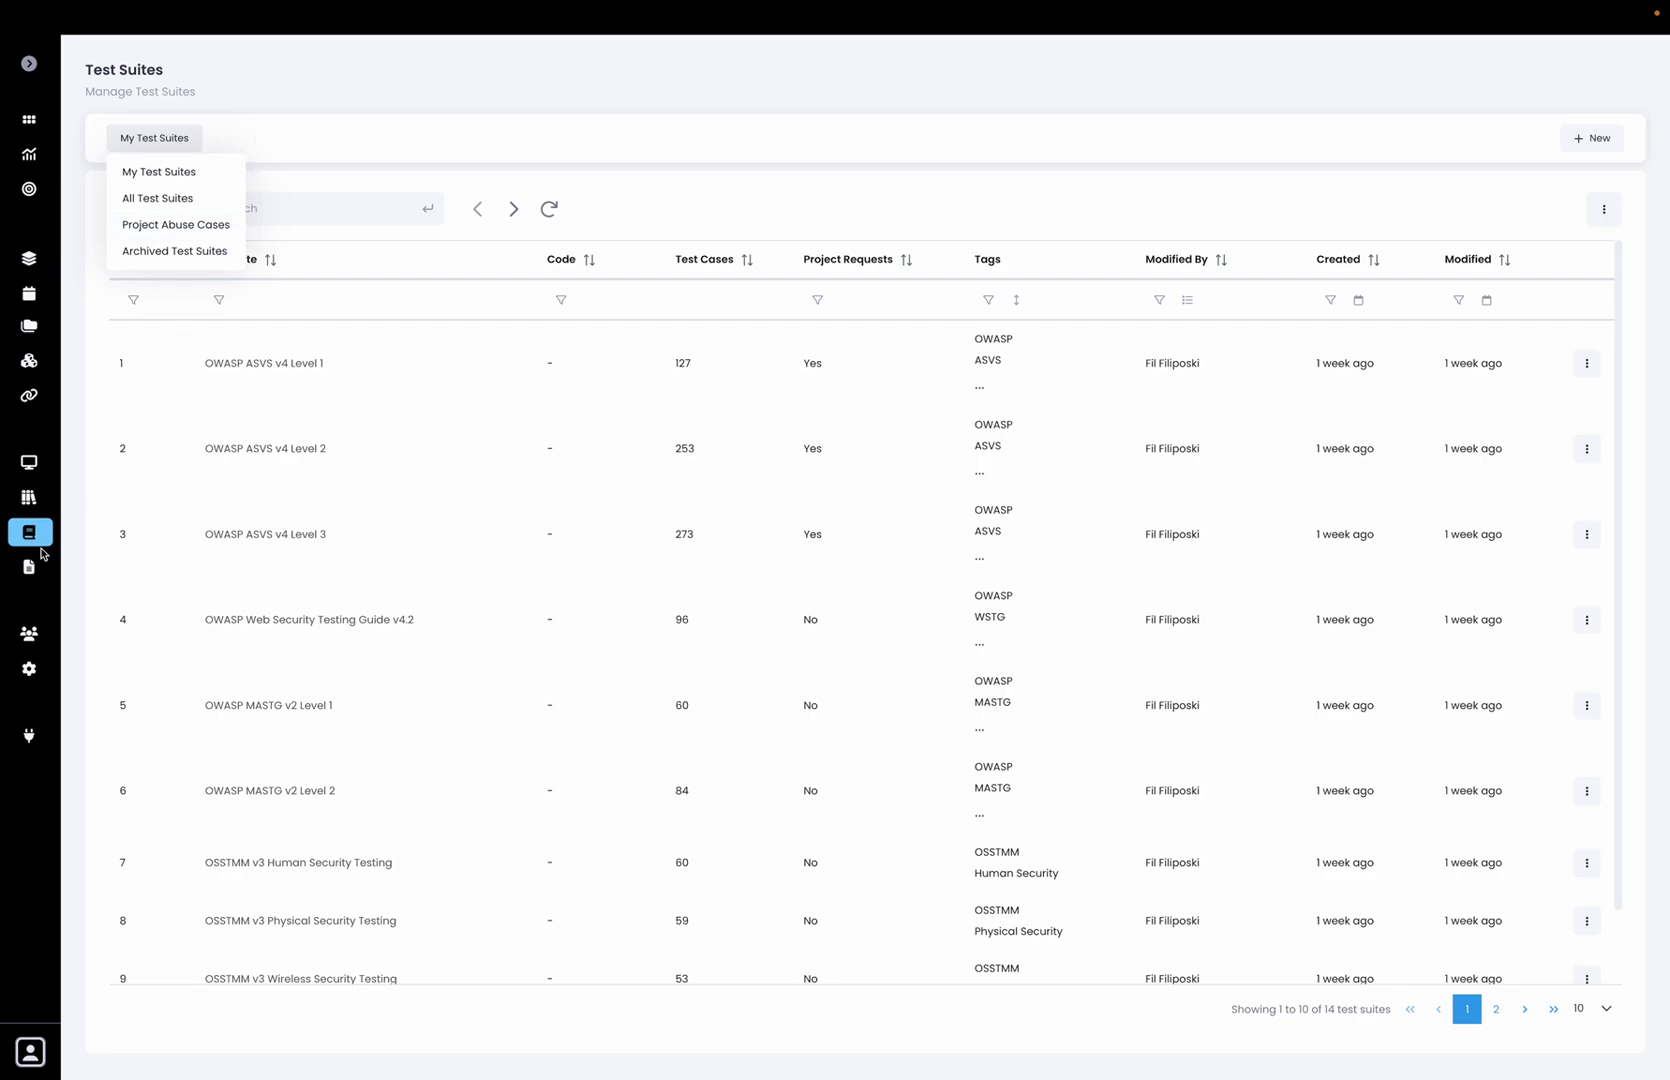
click(33, 566)
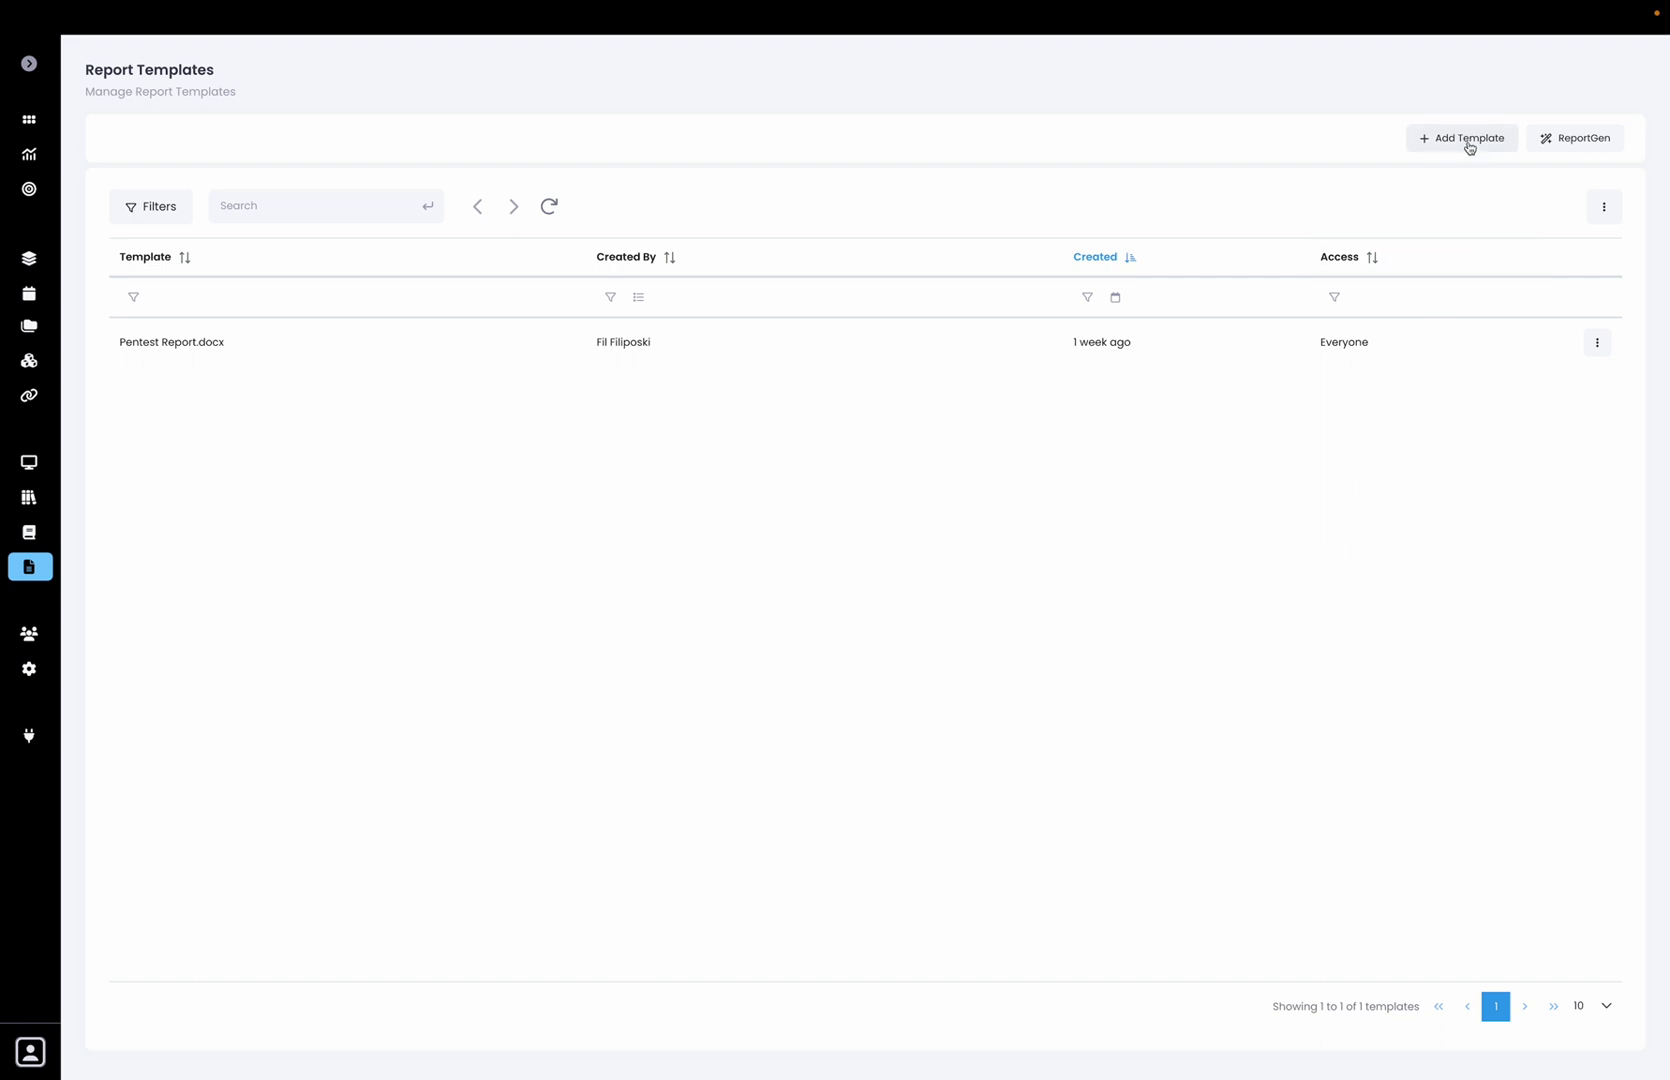
Step: Show the ReportGen options: Offline Browser Tool, CLI Tool and Library Package
click(1570, 148)
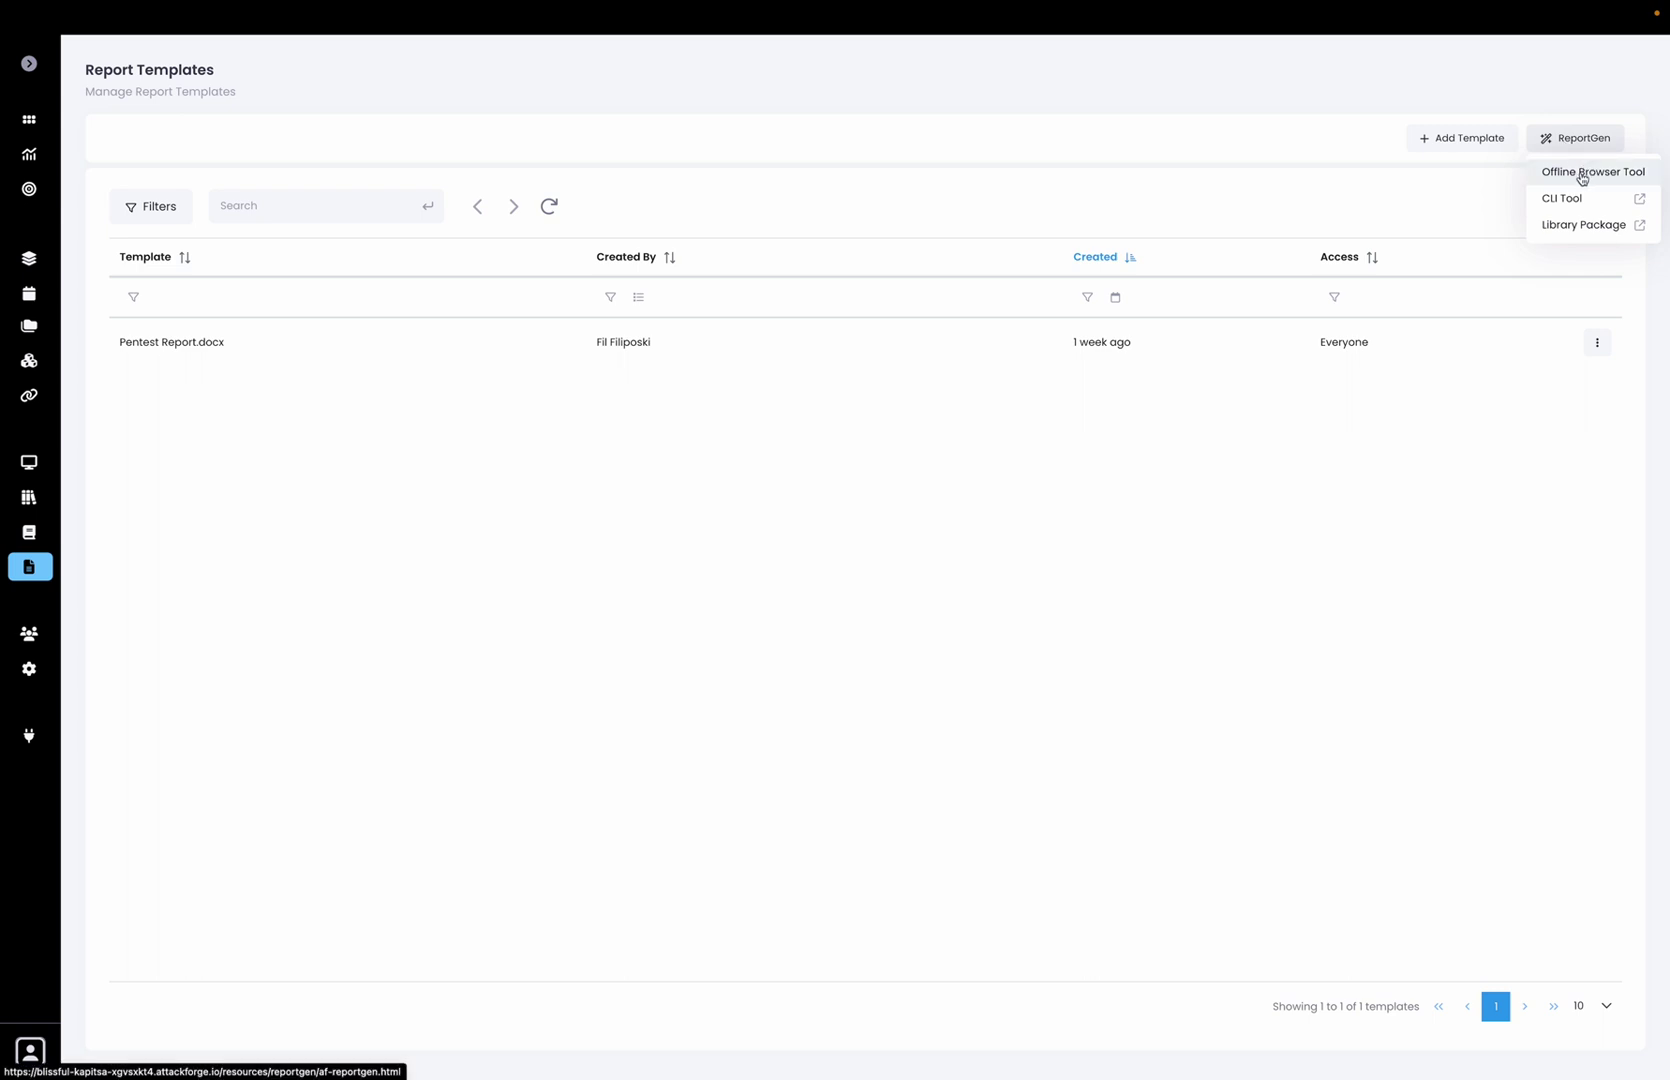
Step: In the Self Service API docs, expand the Projects endpoints and the Events API events list
click(29, 735)
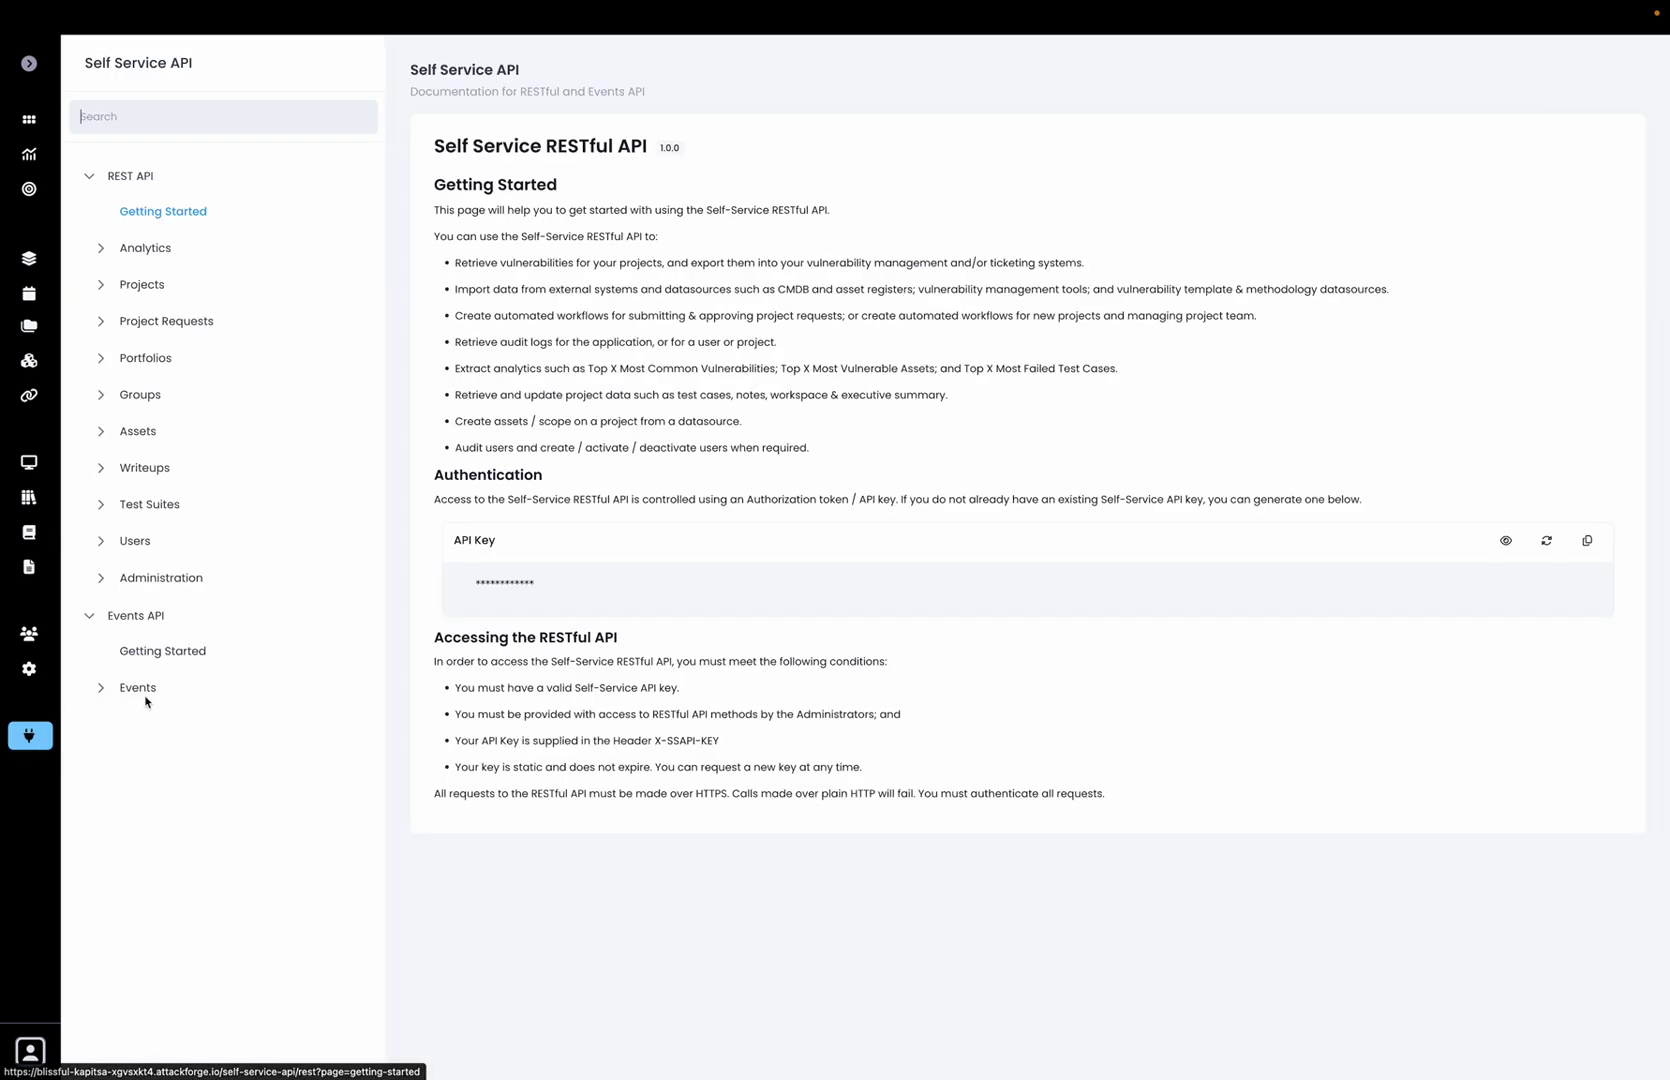
click(101, 285)
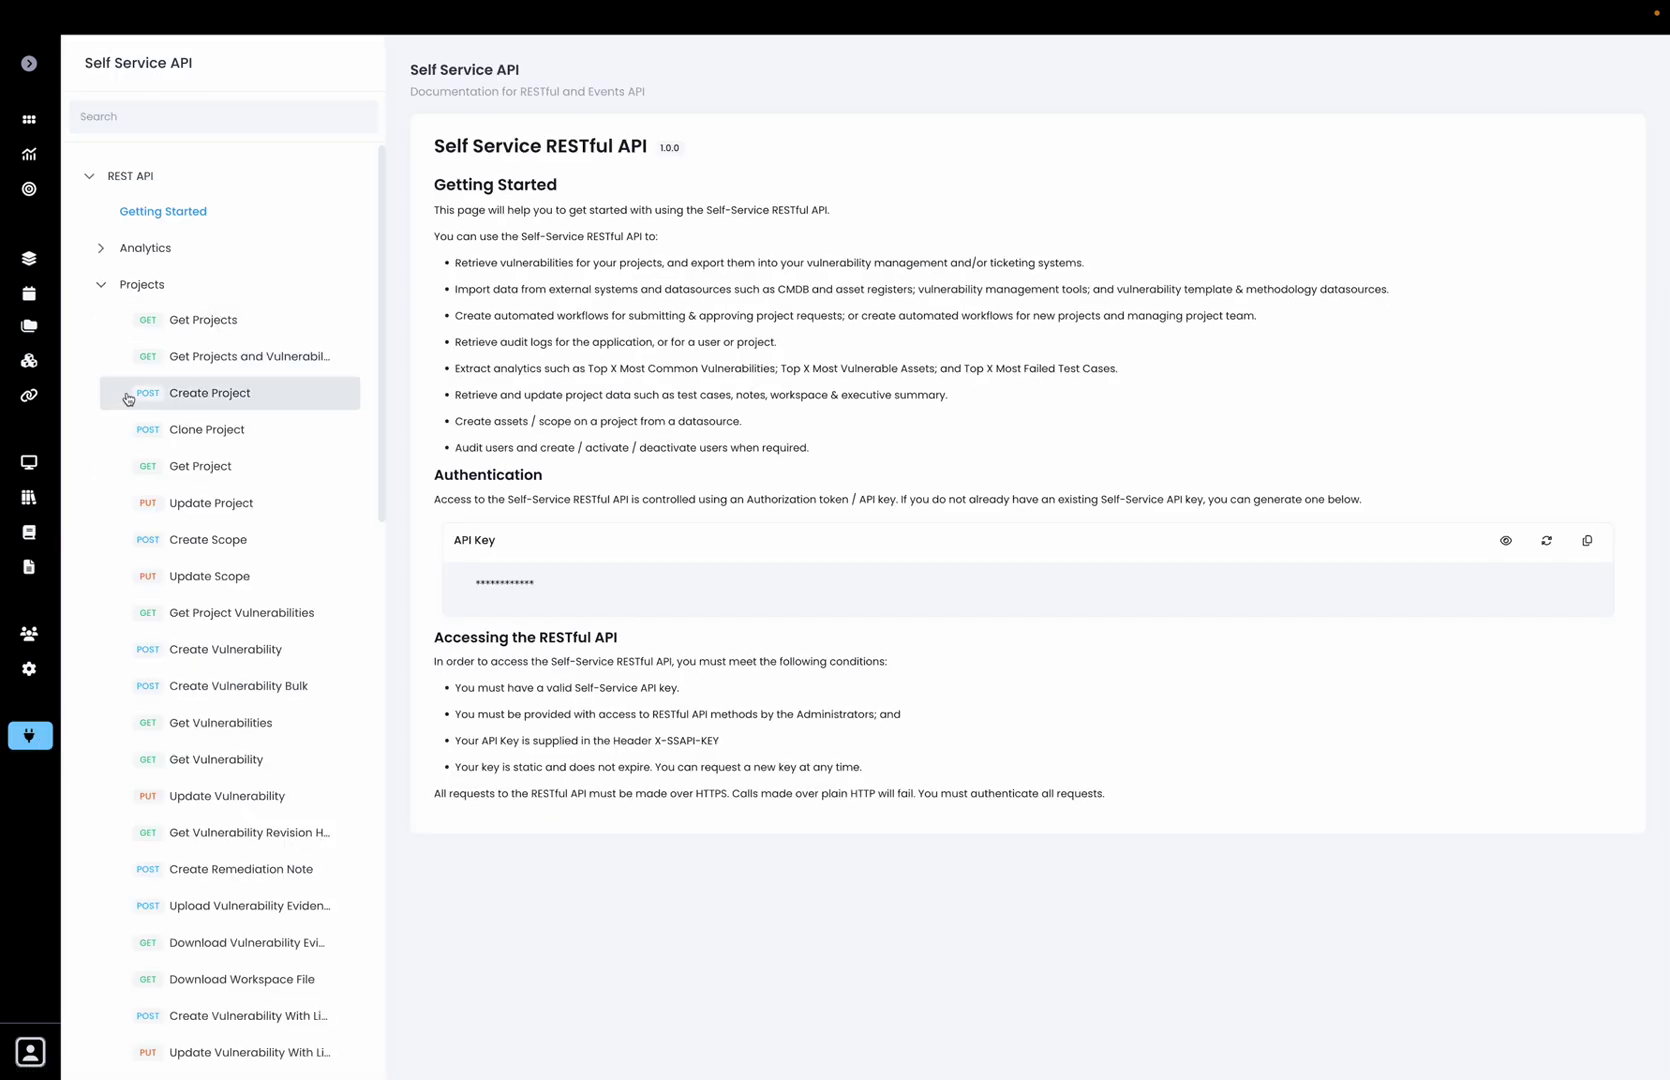
scroll(142, 440, down, 3)
scroll(144, 445, down, 10)
scroll(144, 445, down, 1)
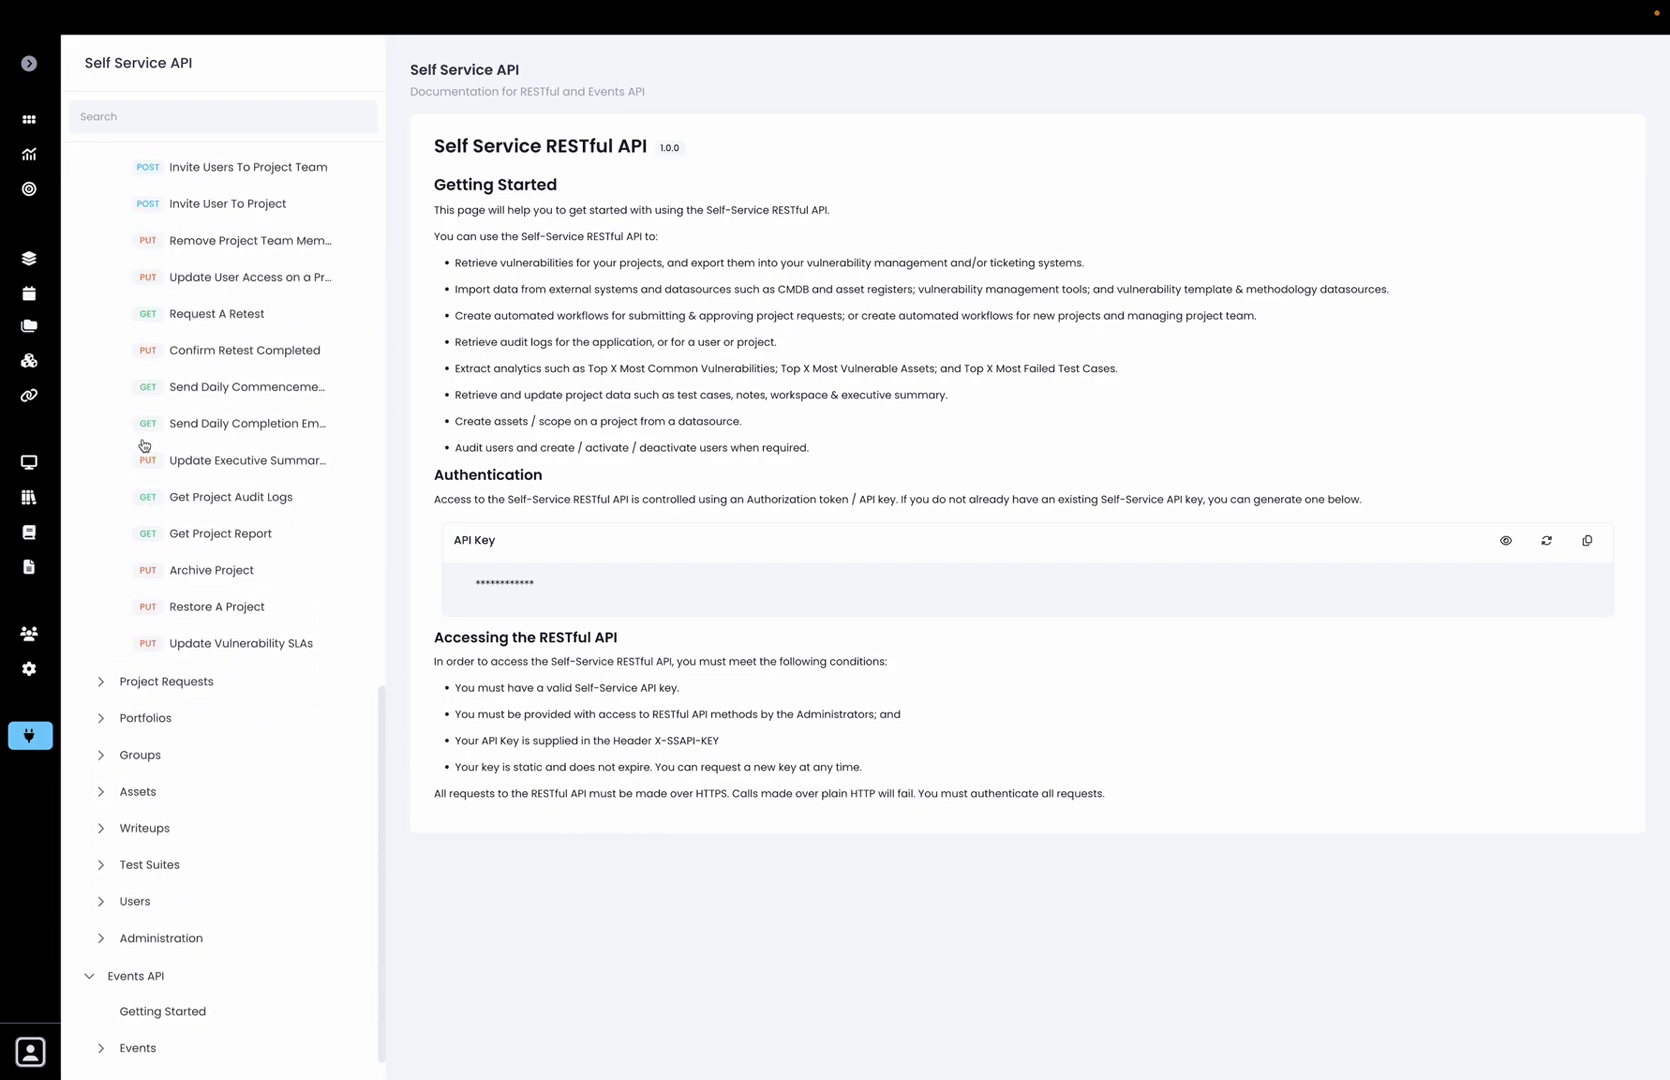
click(105, 1040)
scroll(198, 793, down, 1)
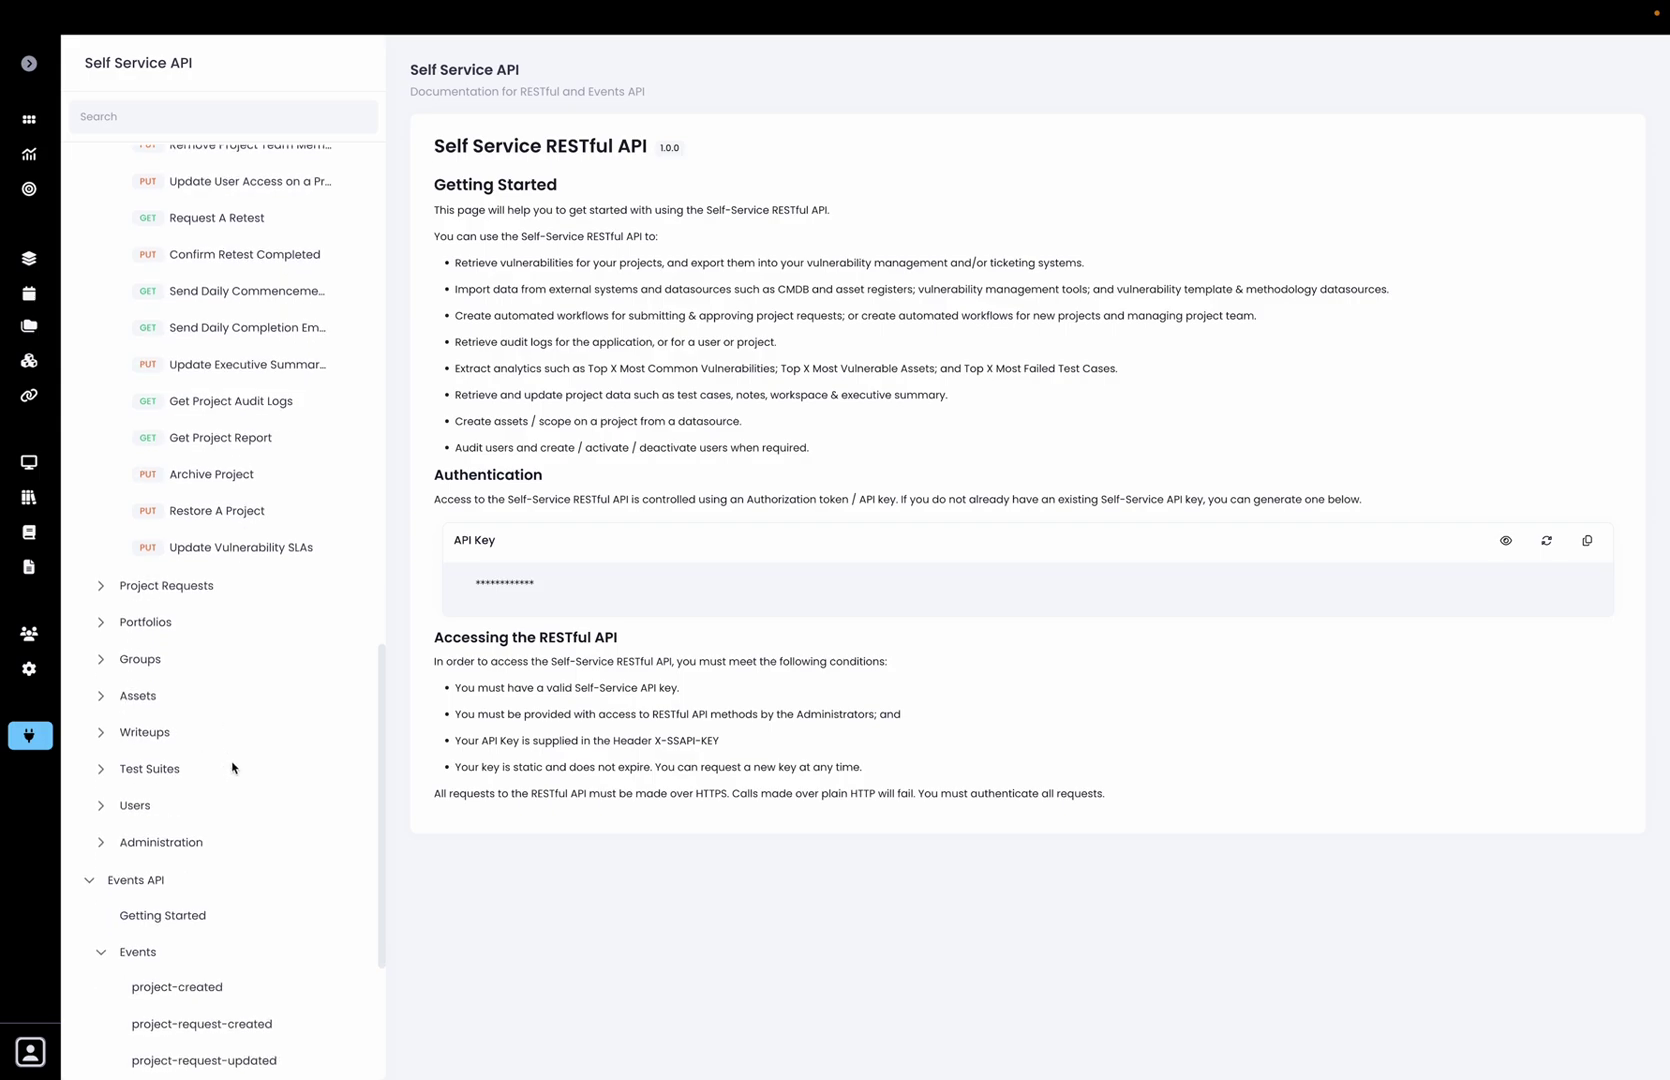
Step: Step through Administration settings from Portfolios to Preferences, showing dd/MM/YYYY dates and a Monday–Friday week
click(30, 668)
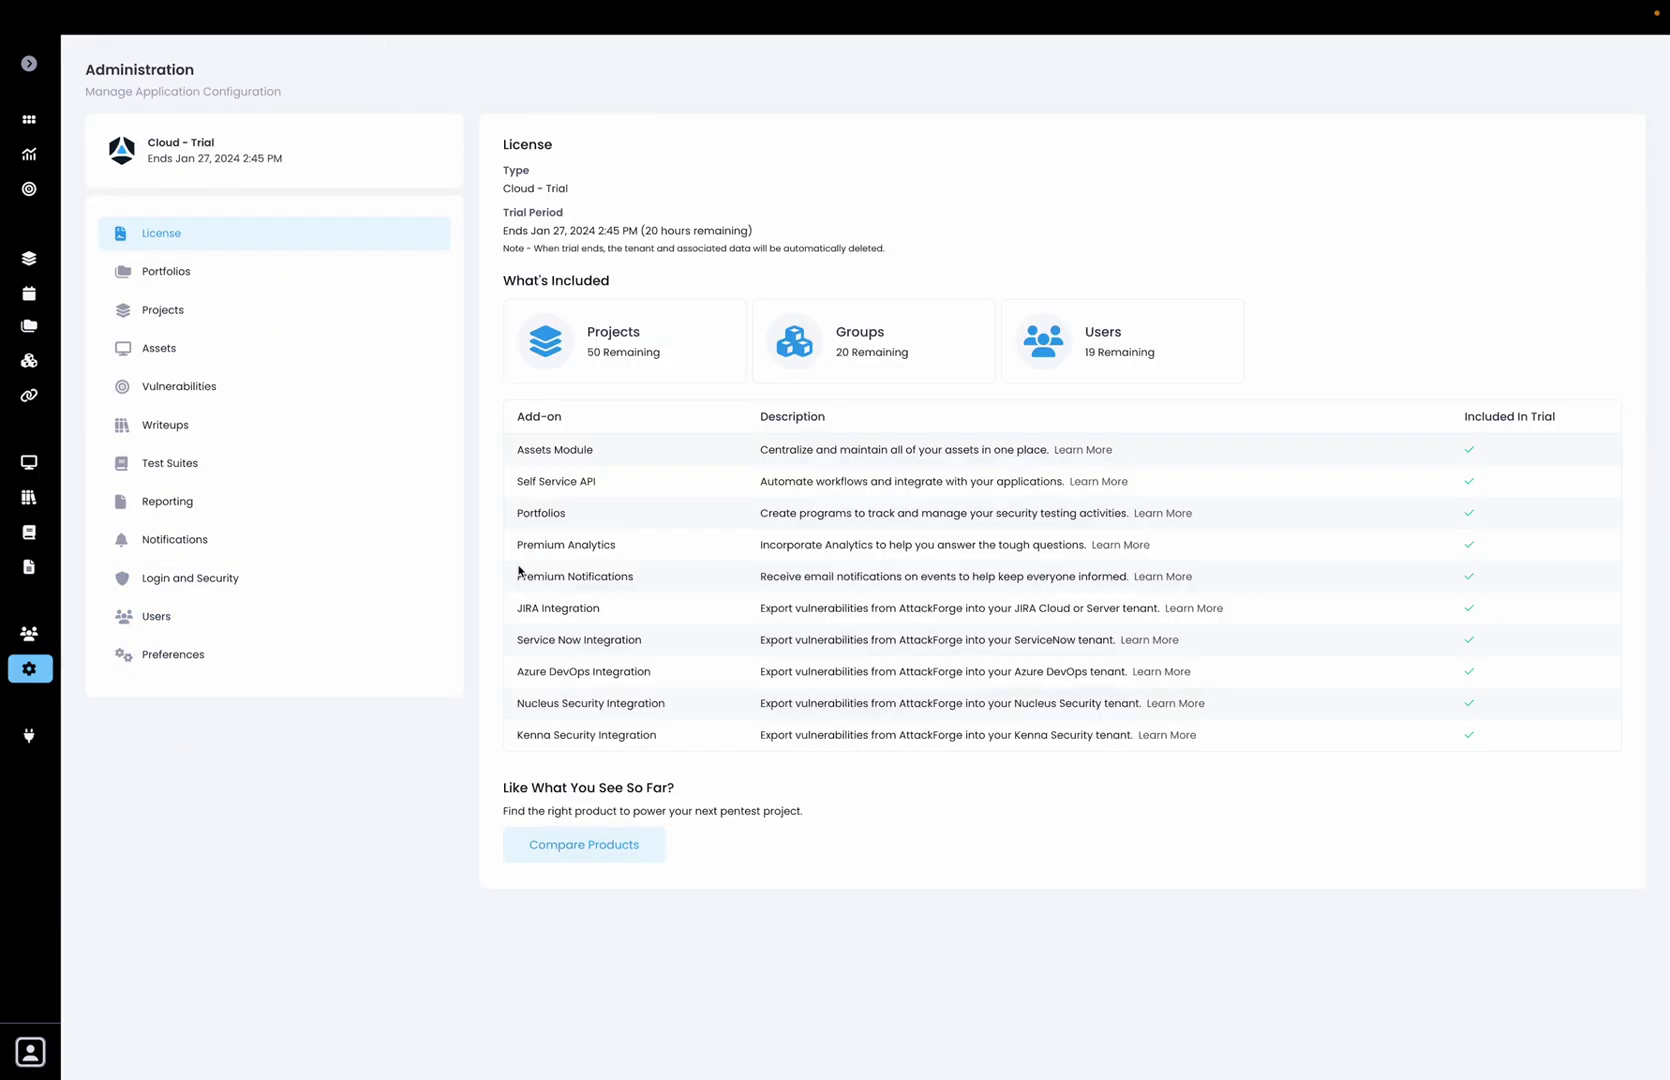
click(325, 276)
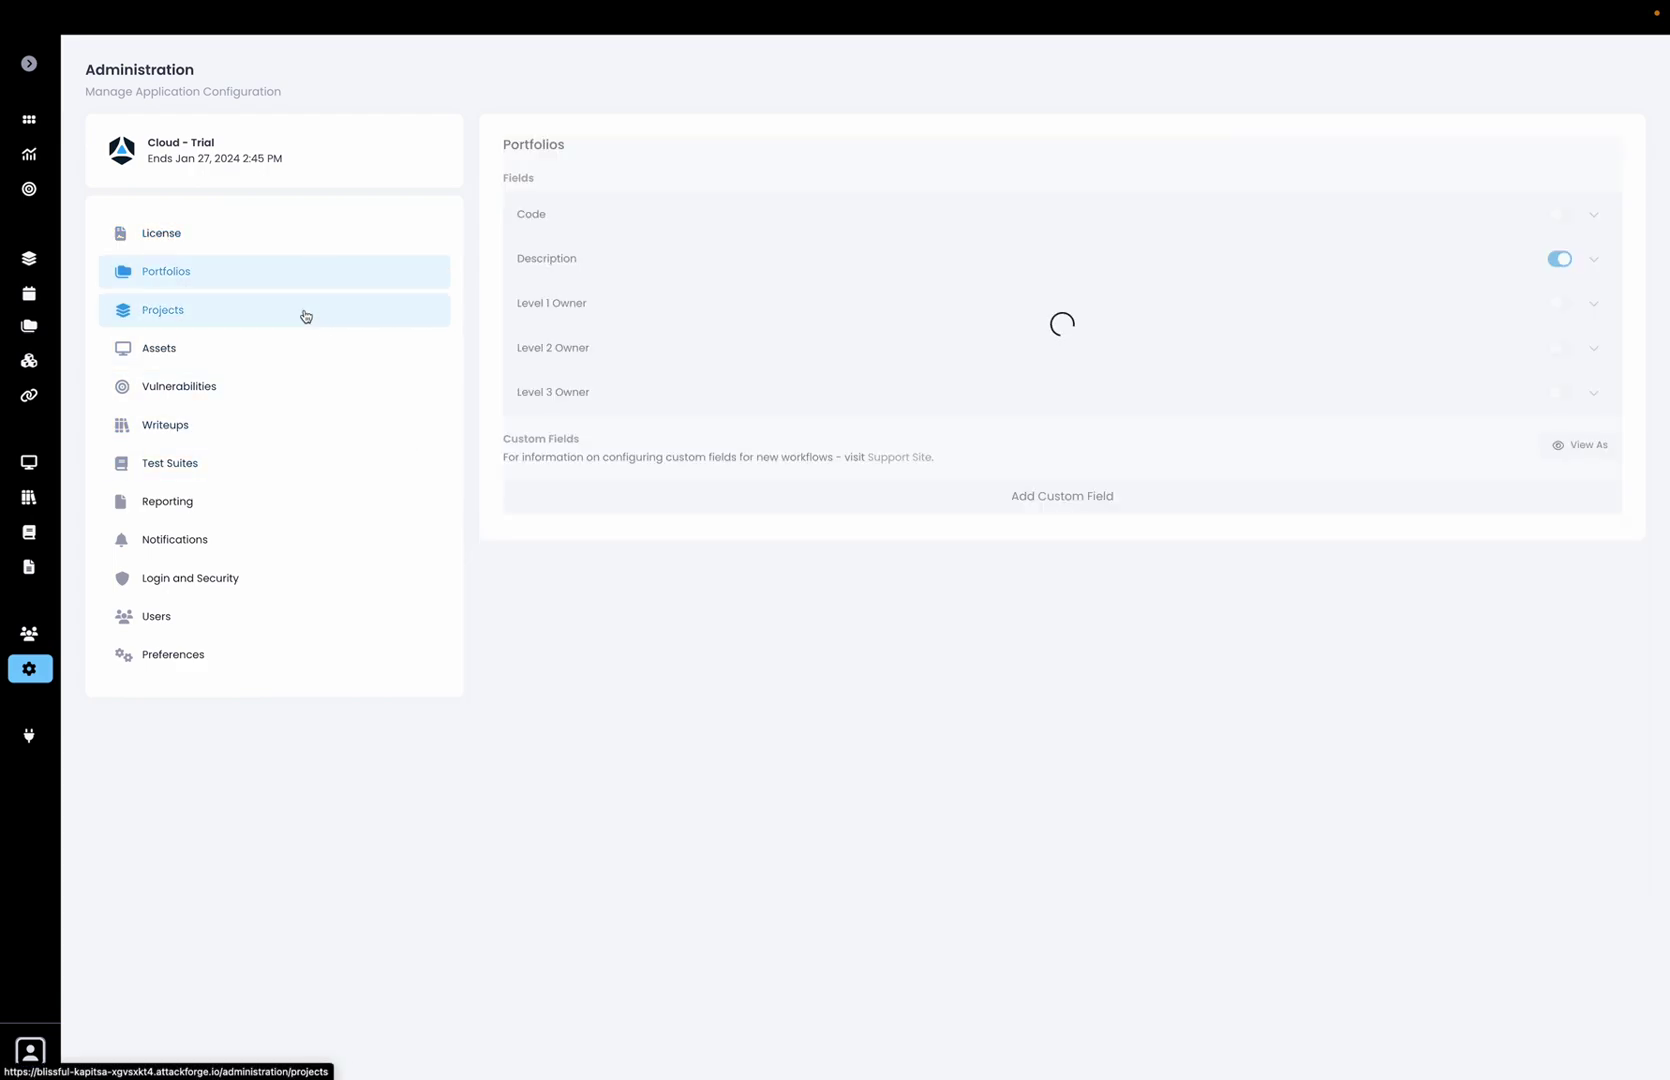
click(305, 316)
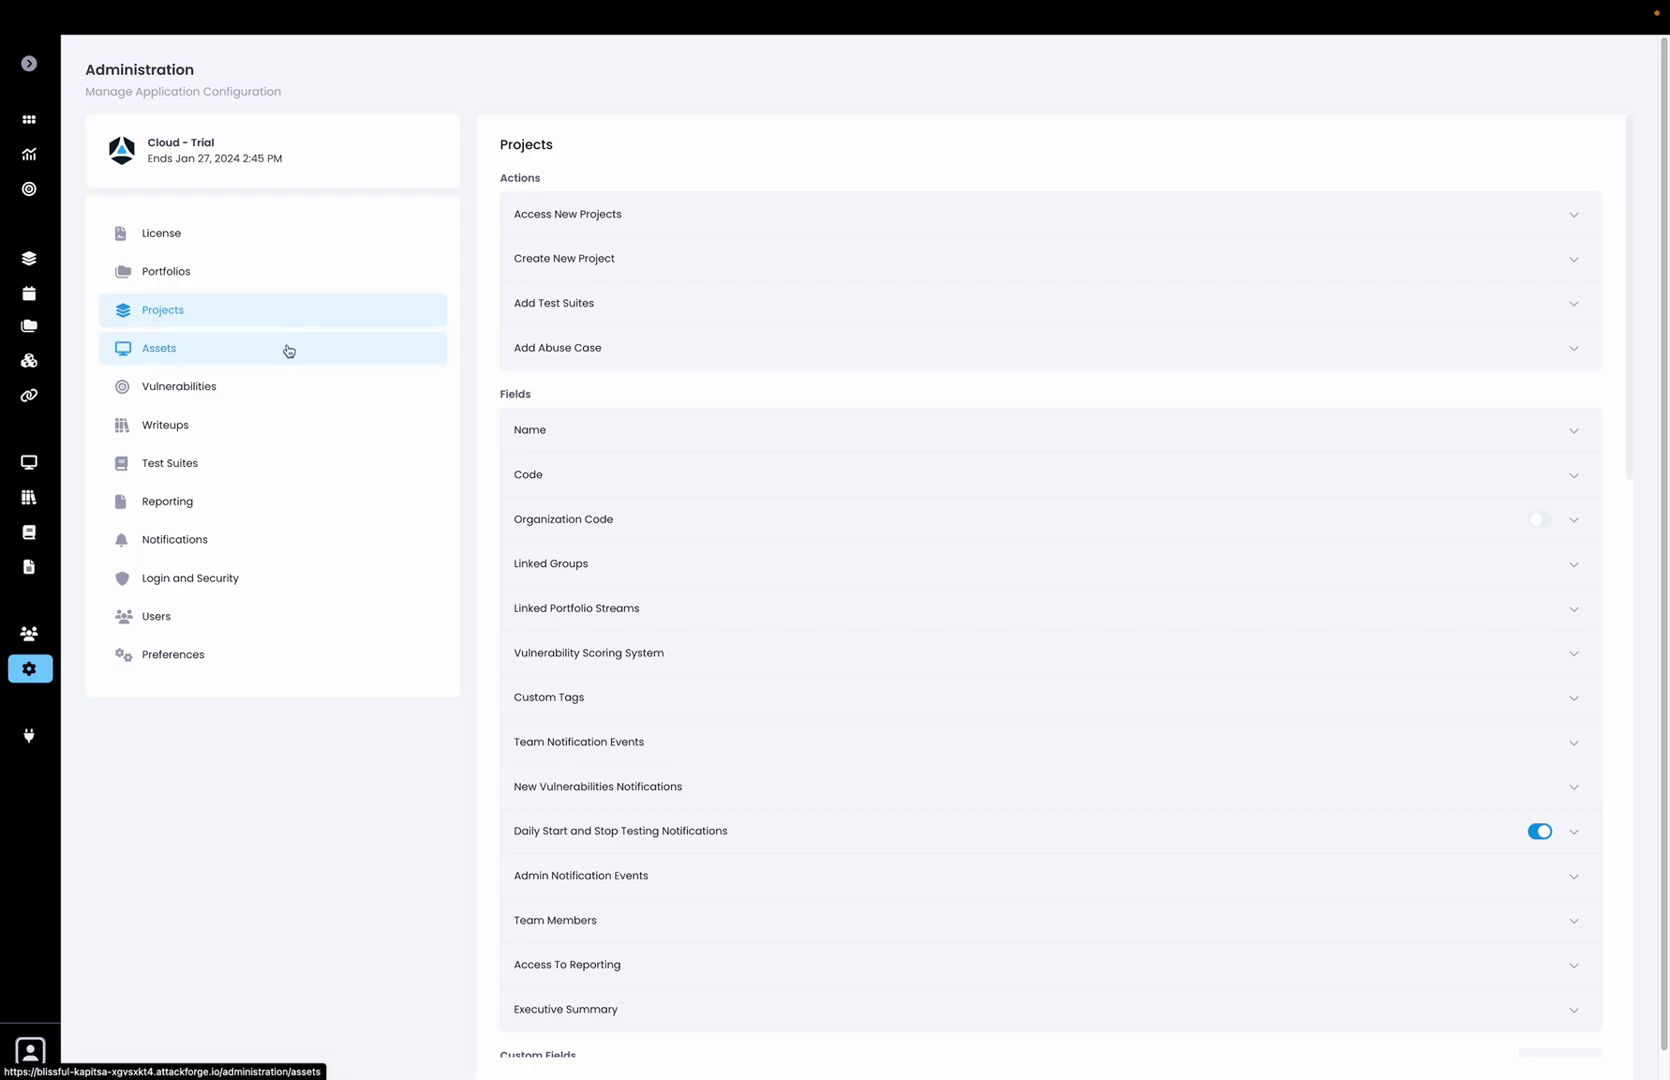
click(284, 350)
click(281, 394)
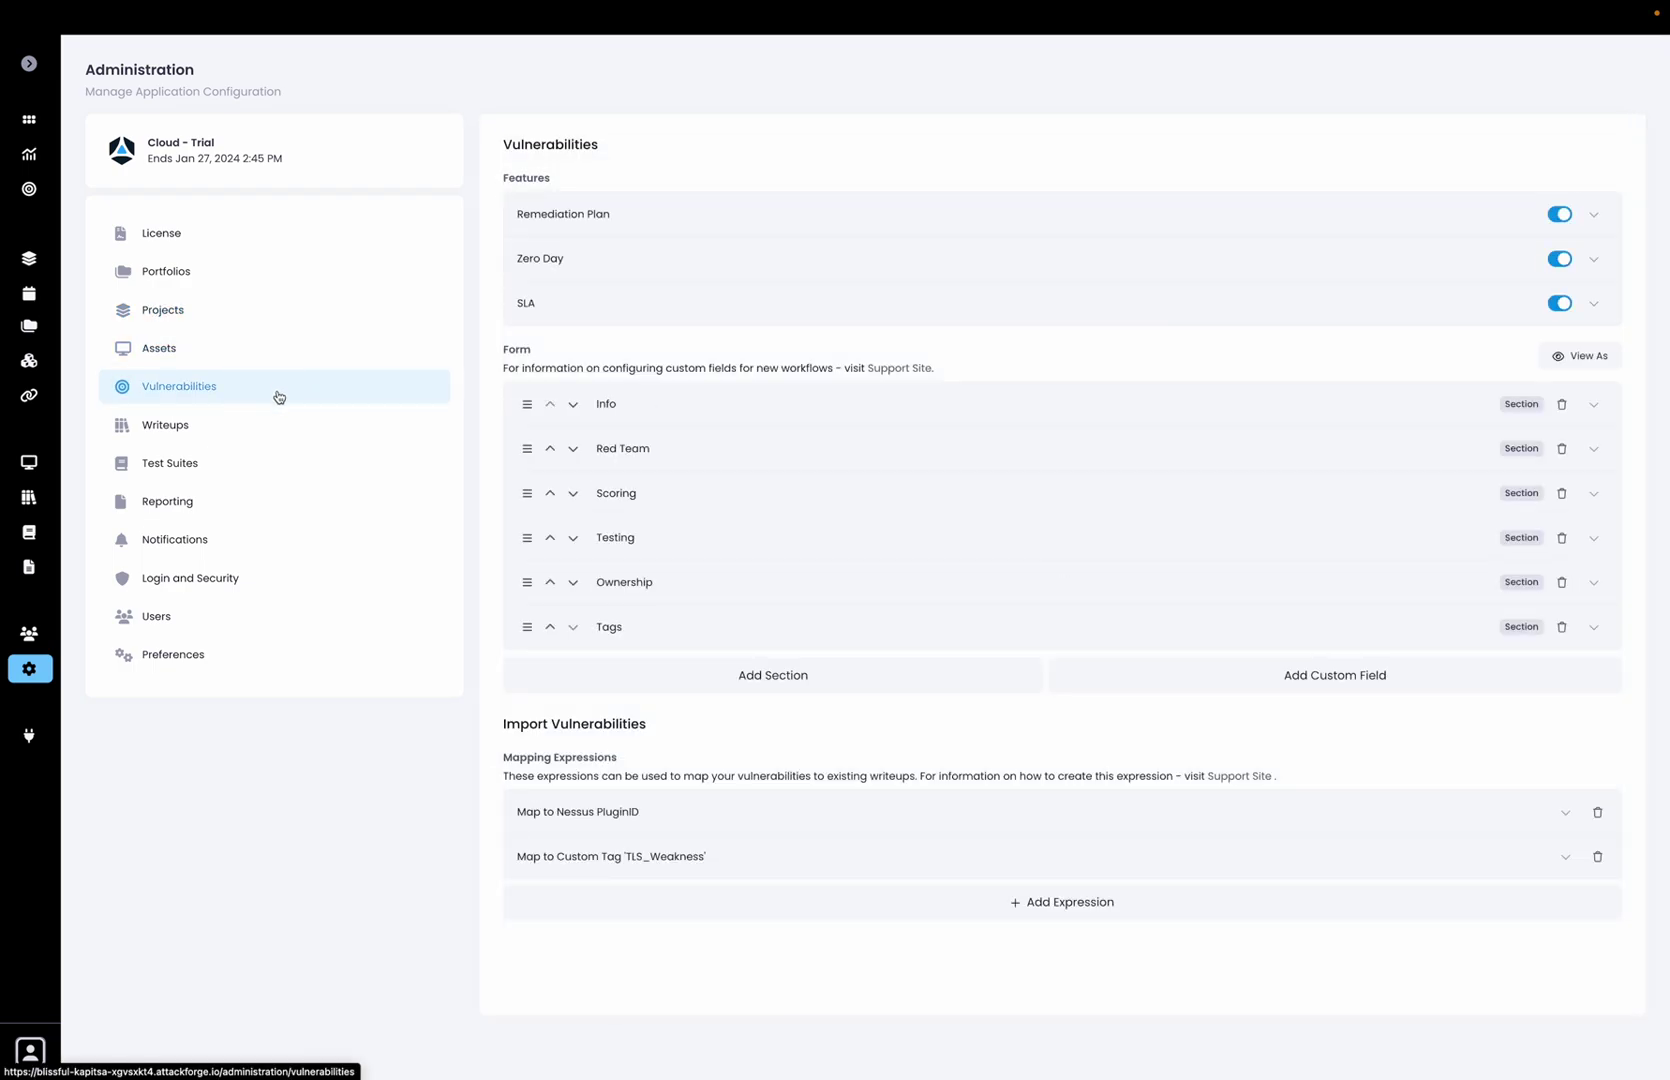
click(267, 424)
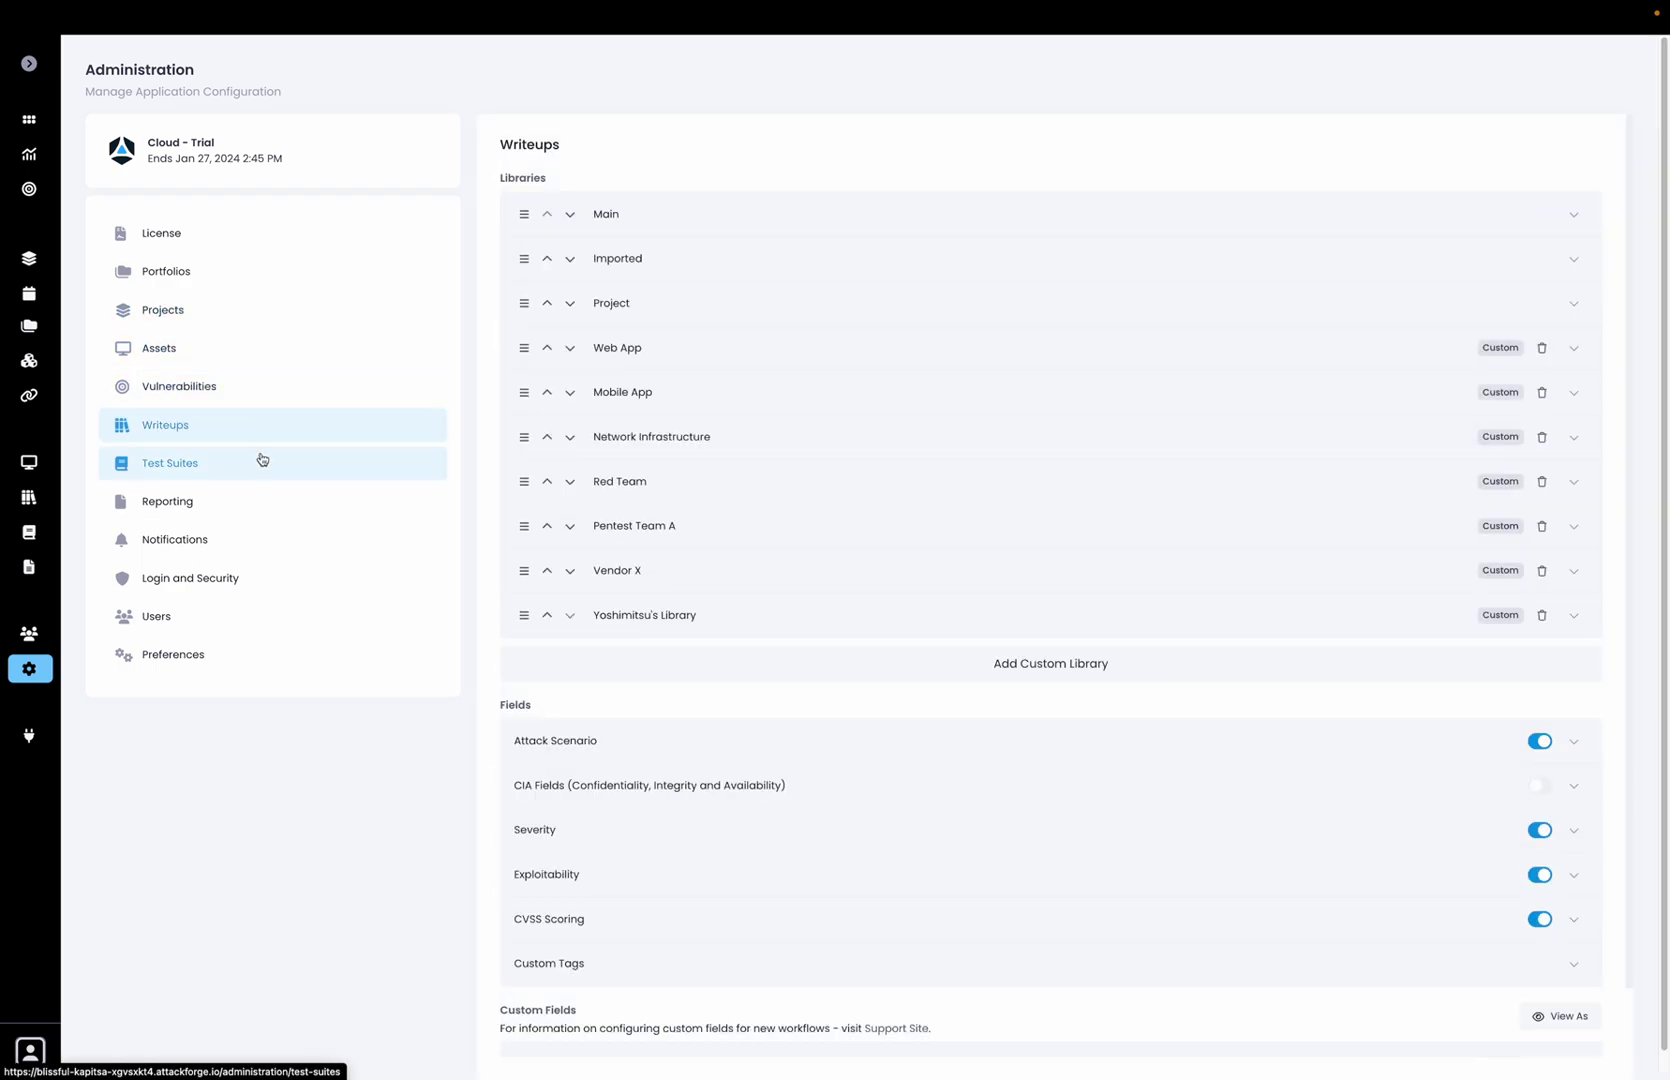
click(260, 466)
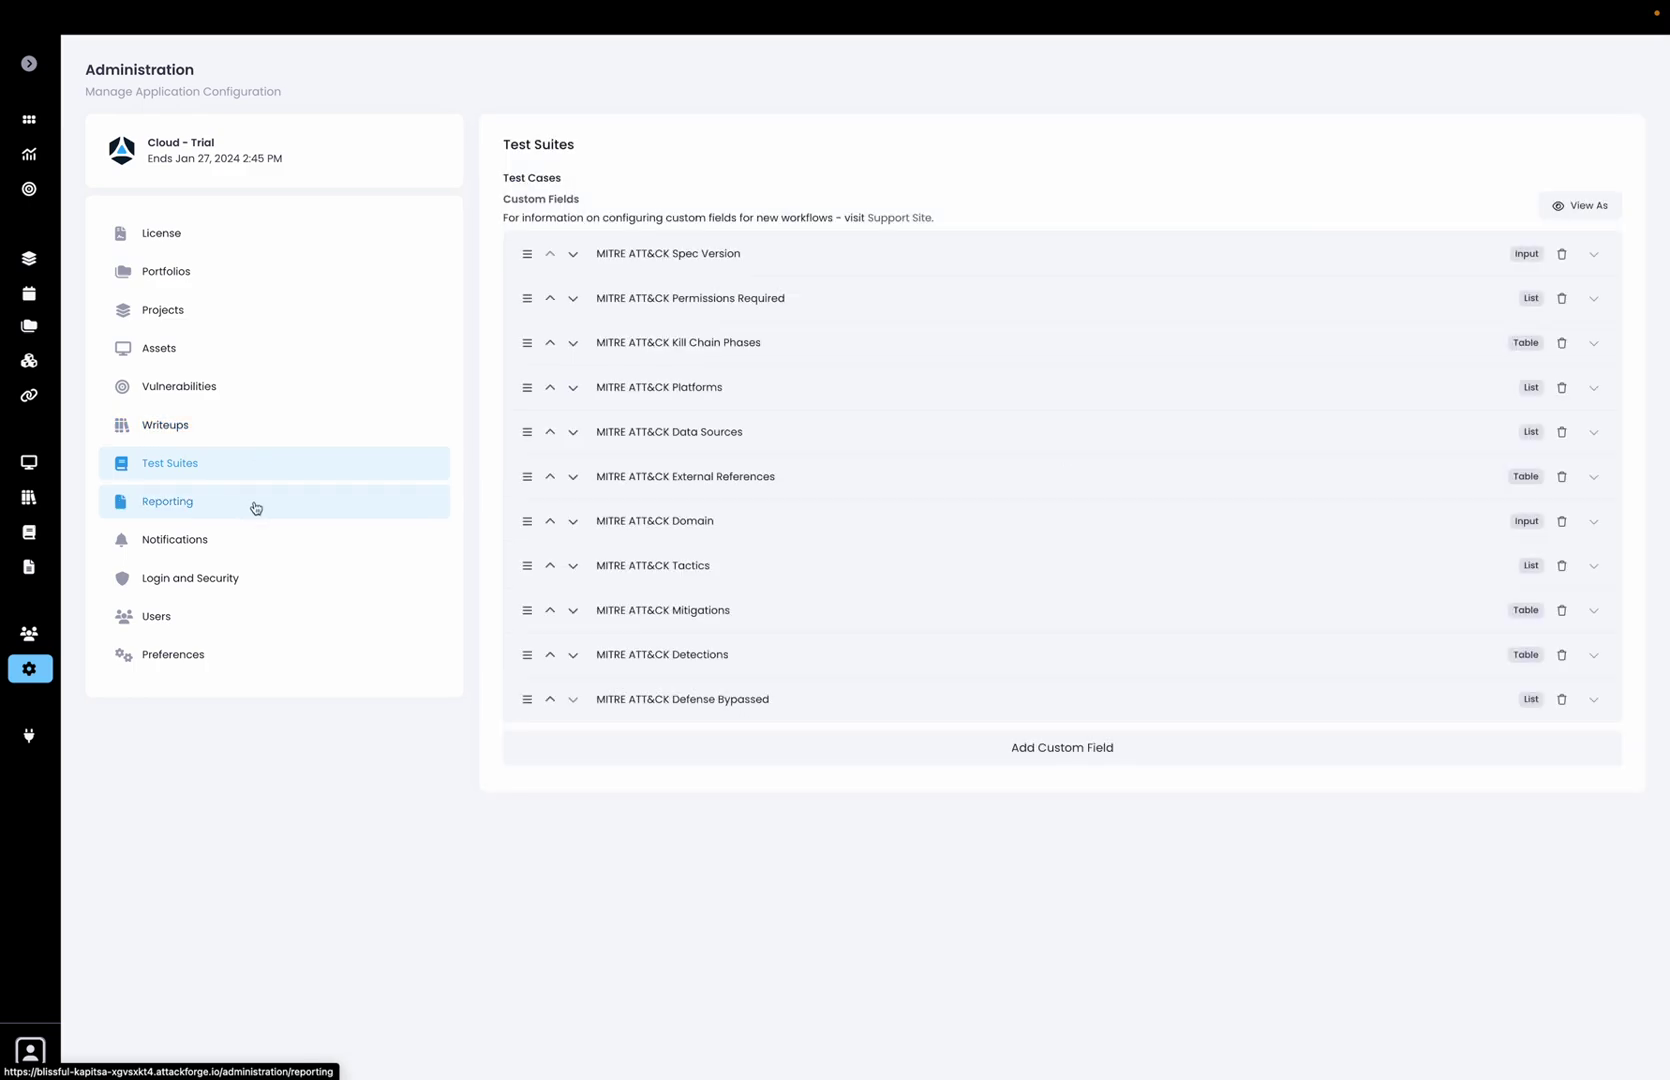
click(258, 508)
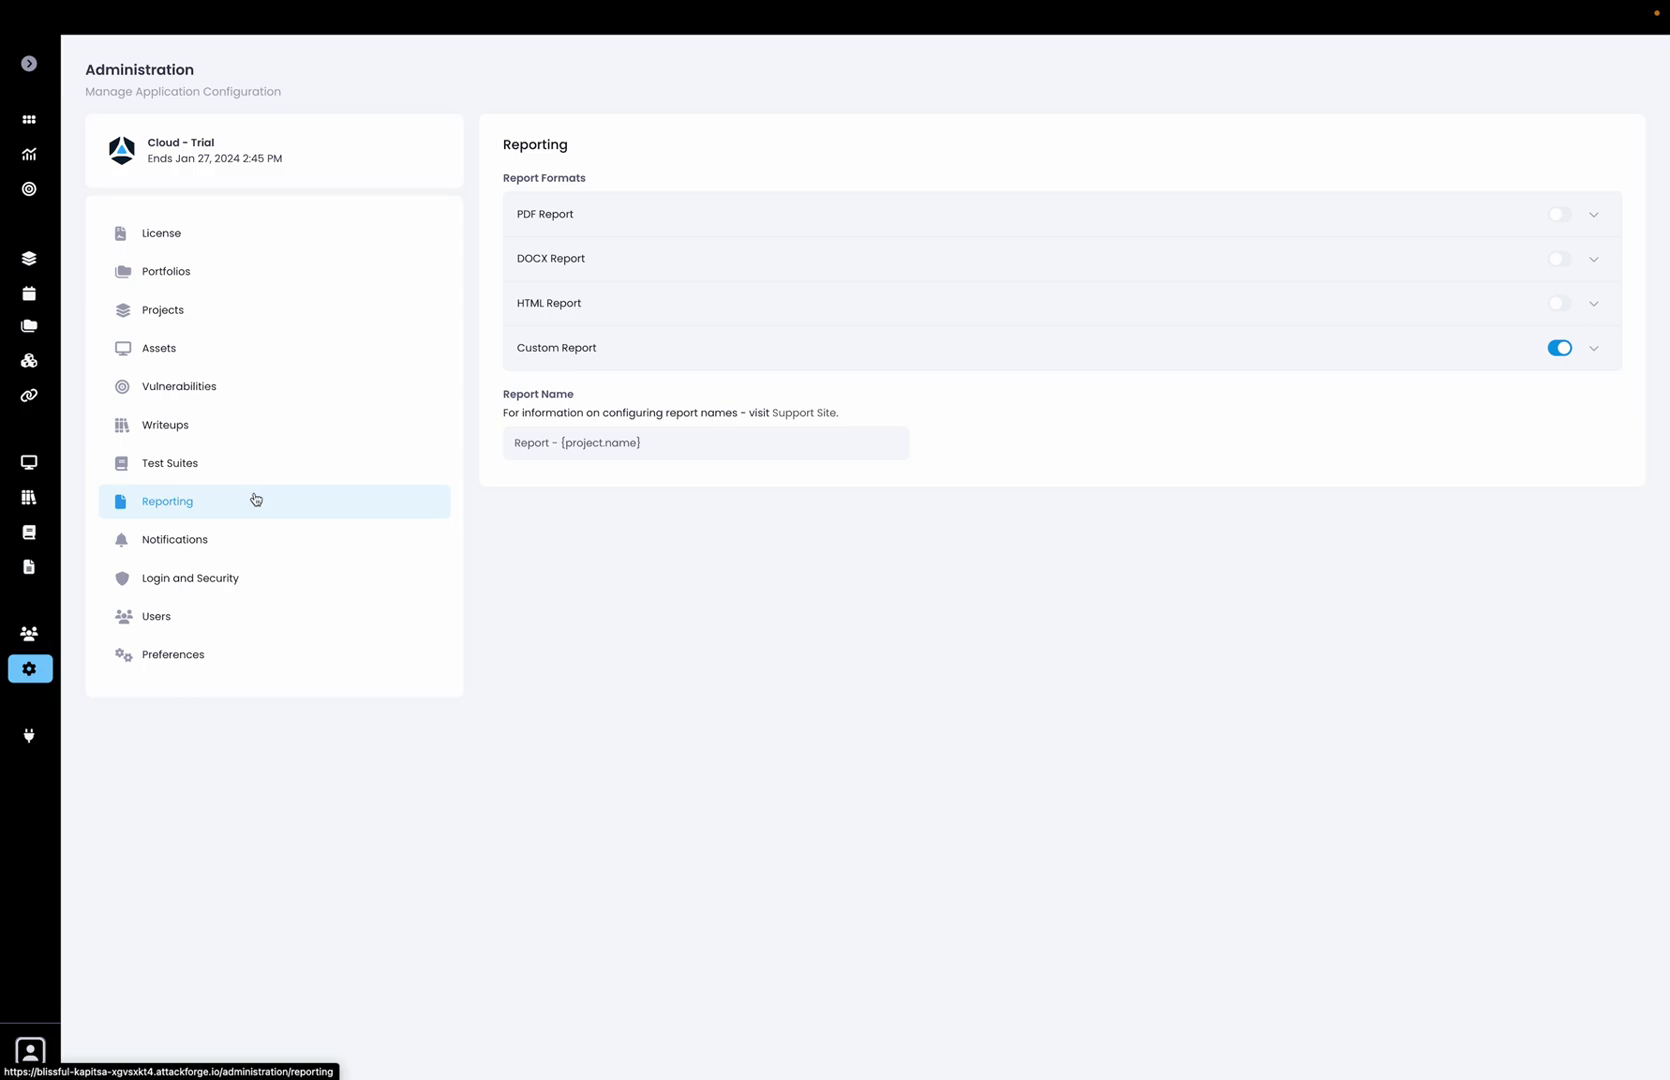
click(239, 547)
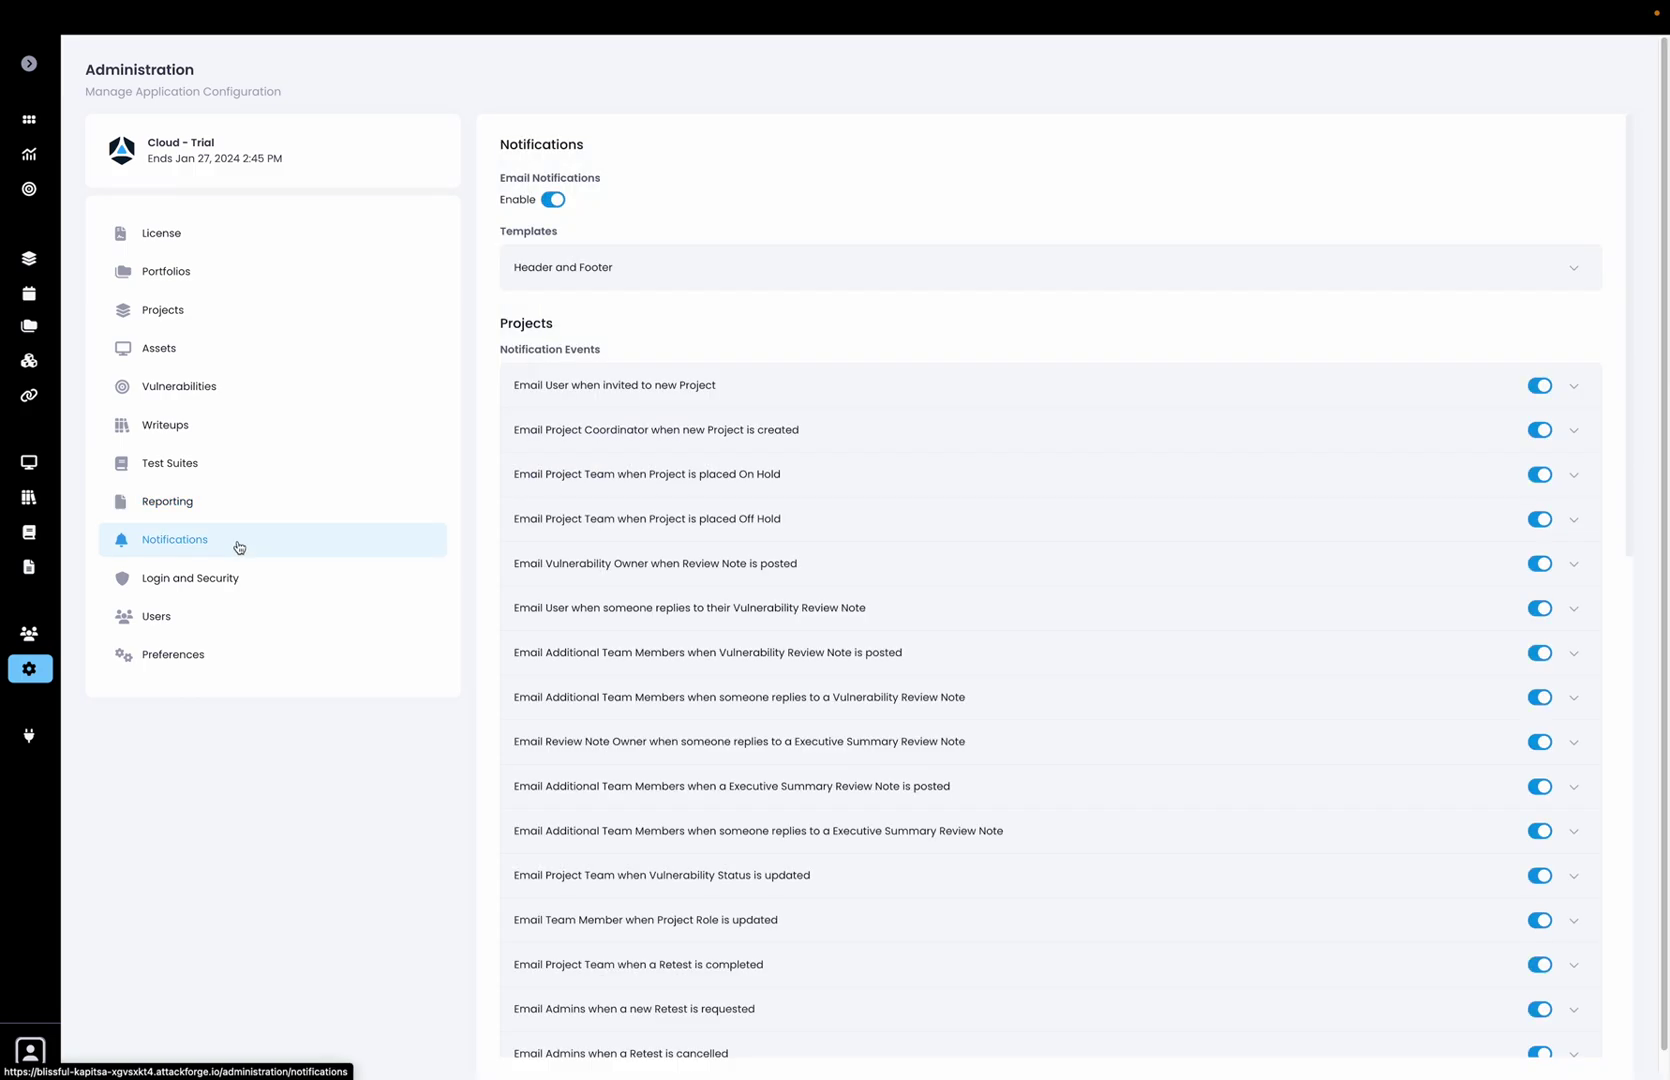
click(242, 656)
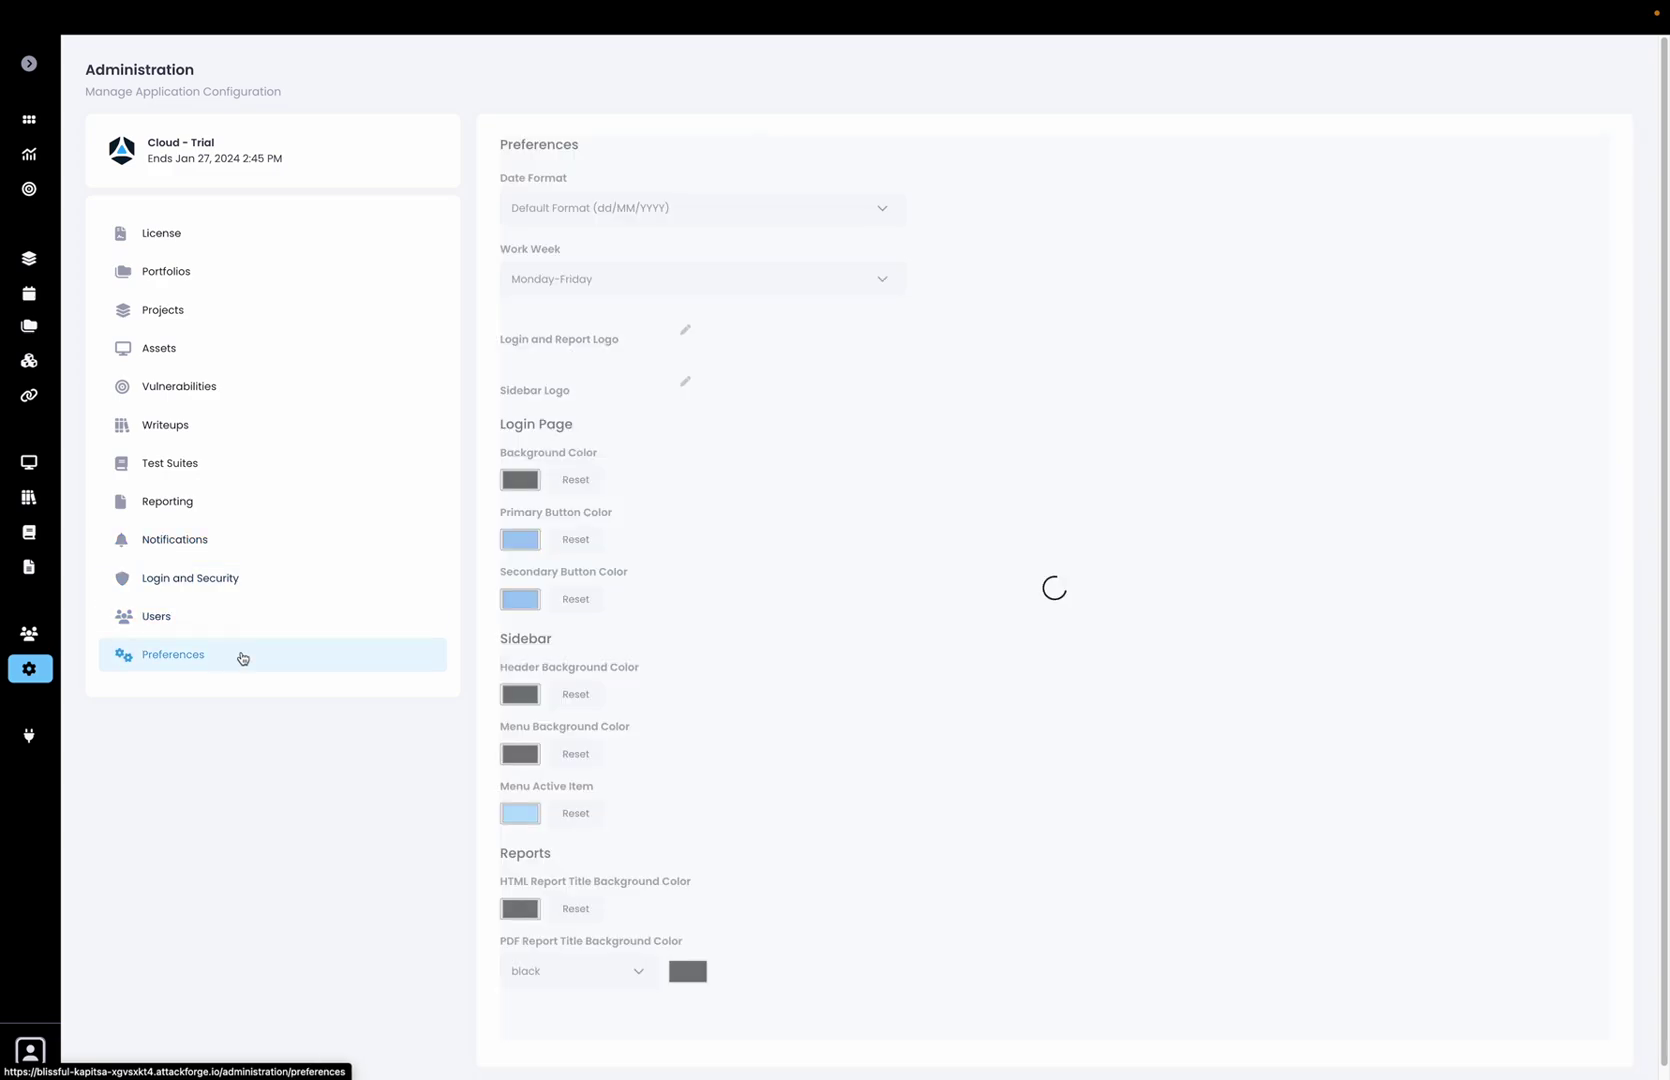